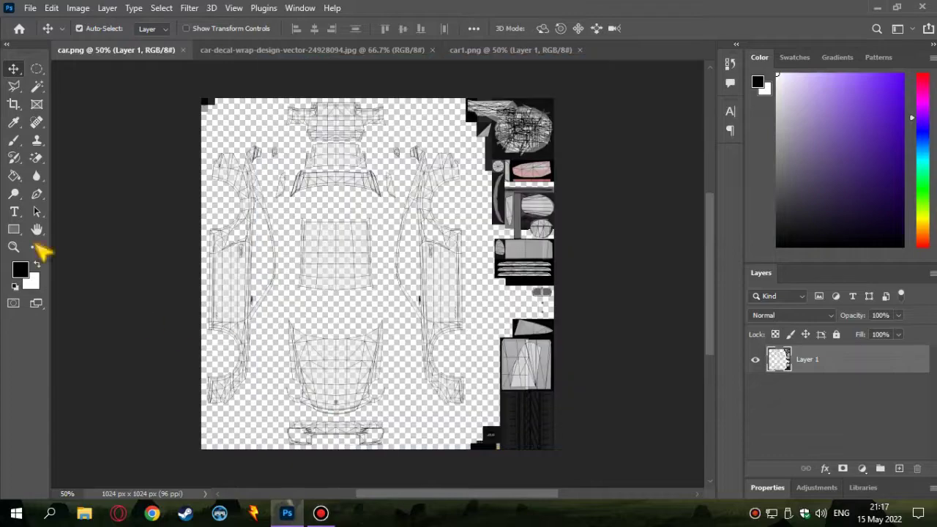
Step: With the Polygonal Lasso at 500% zoom, anchor the first point on the side panel's edge
key("l")
key("ctrl+1")
scroll(463, 304, "up", 4)
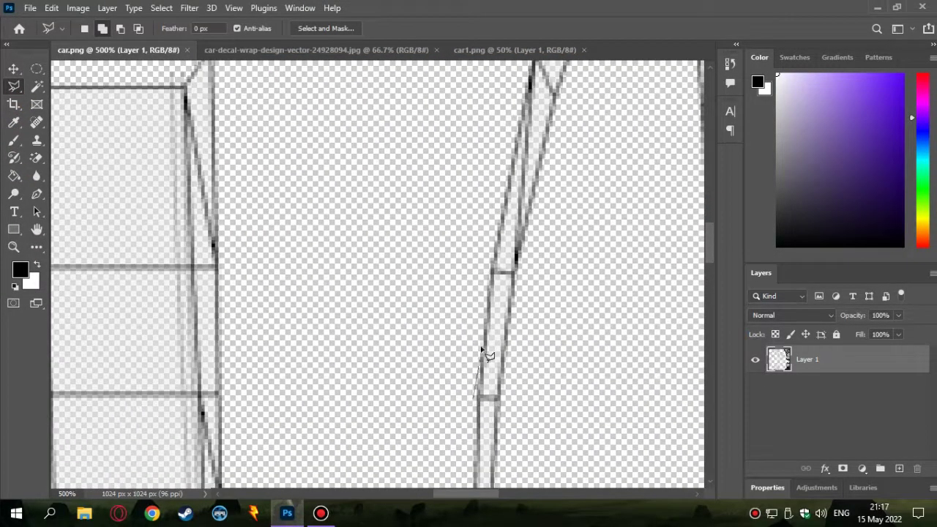
left_click(482, 350)
scroll(454, 293, "up", 3)
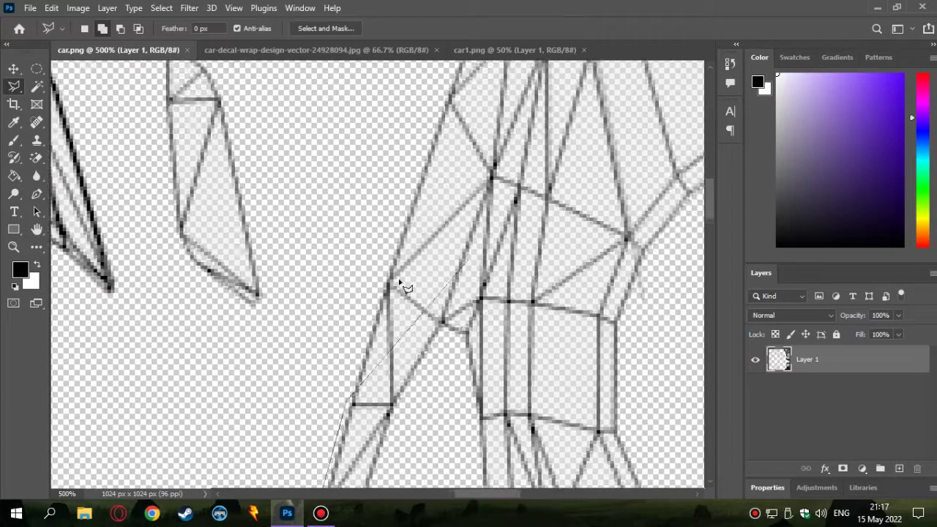
scroll(410, 241, "up", 2)
scroll(452, 234, "up", 2)
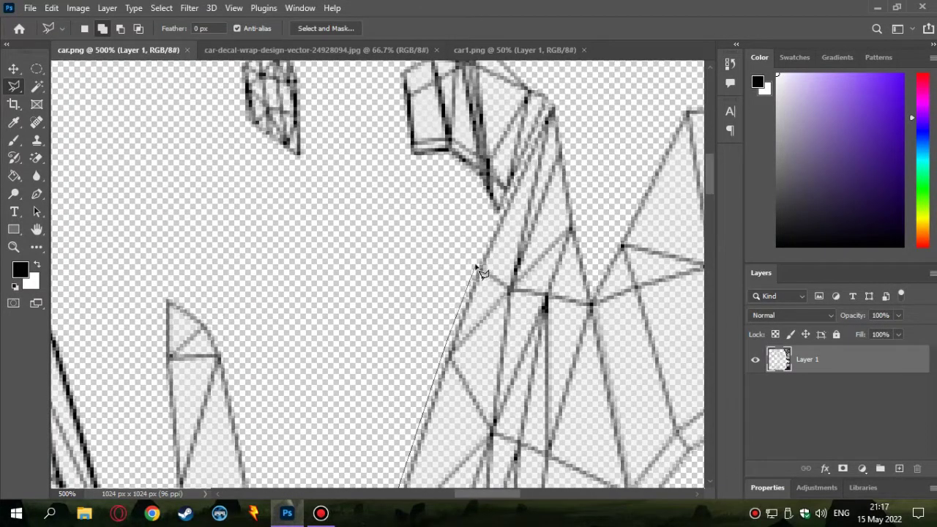
scroll(496, 219, "up", 2)
scroll(495, 219, "up", 2)
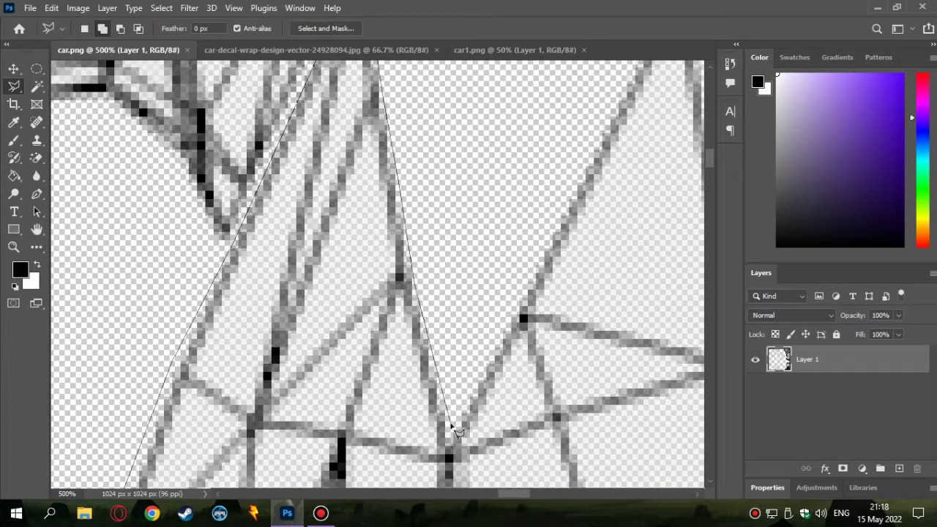
scroll(473, 393, "up", 2)
scroll(440, 395, "right", 3)
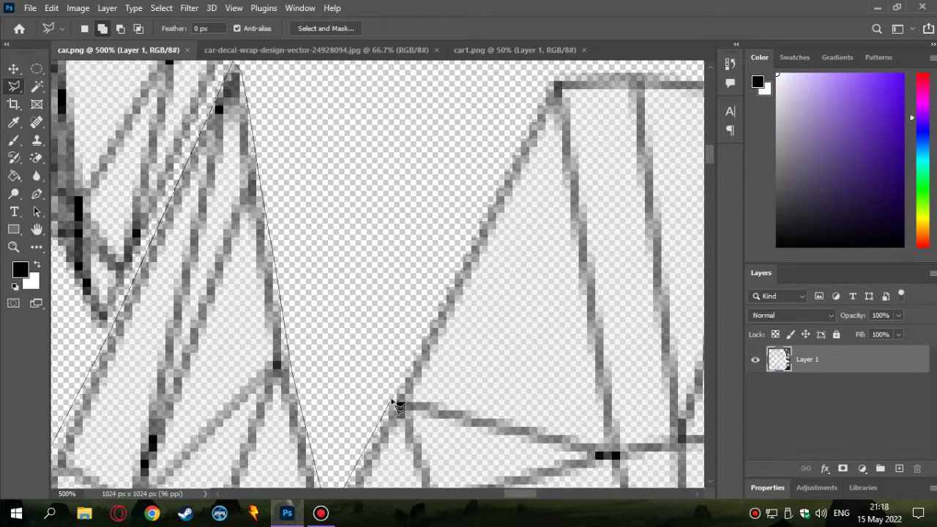
scroll(432, 316, "up", 3)
scroll(432, 316, "right", 3)
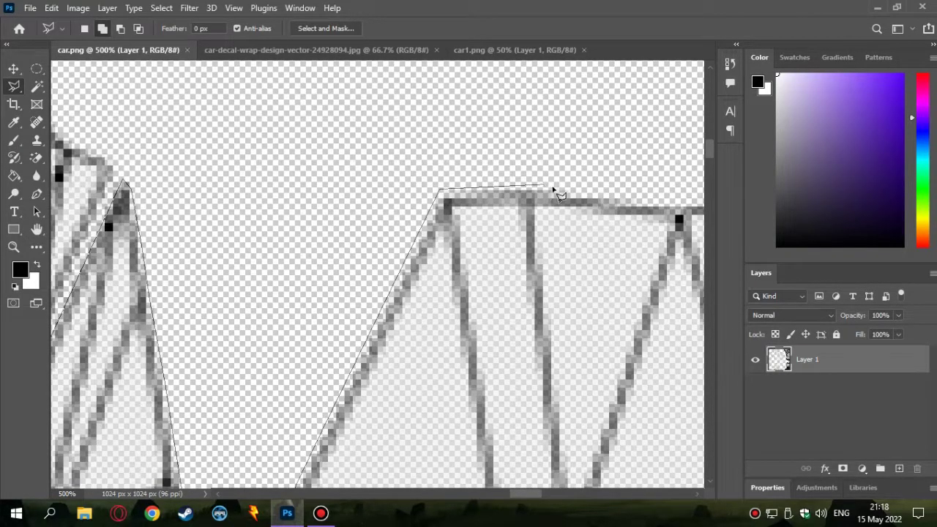
scroll(476, 196, "right", 5)
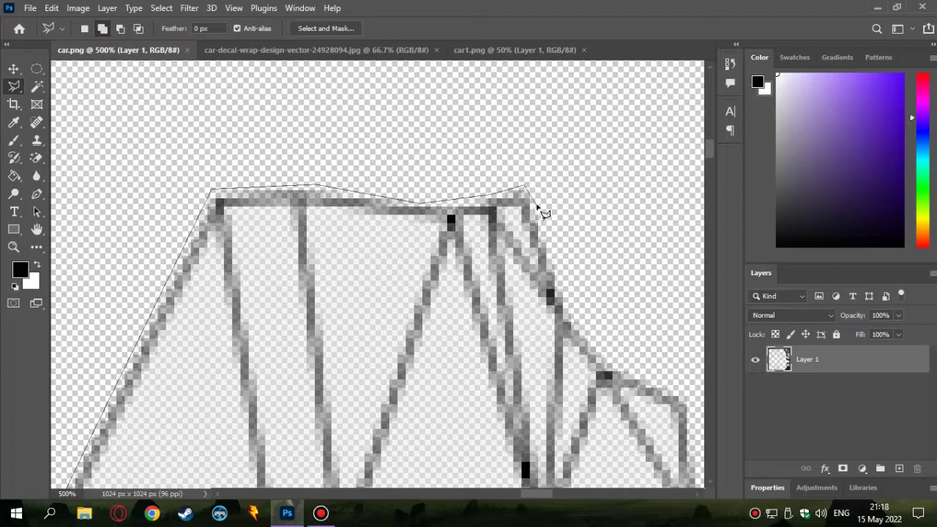
Step: Trace lasso points along the panel's outer edge, corners and bends
left_click(616, 365)
scroll(513, 315, "down", 3)
scroll(461, 290, "right", 5)
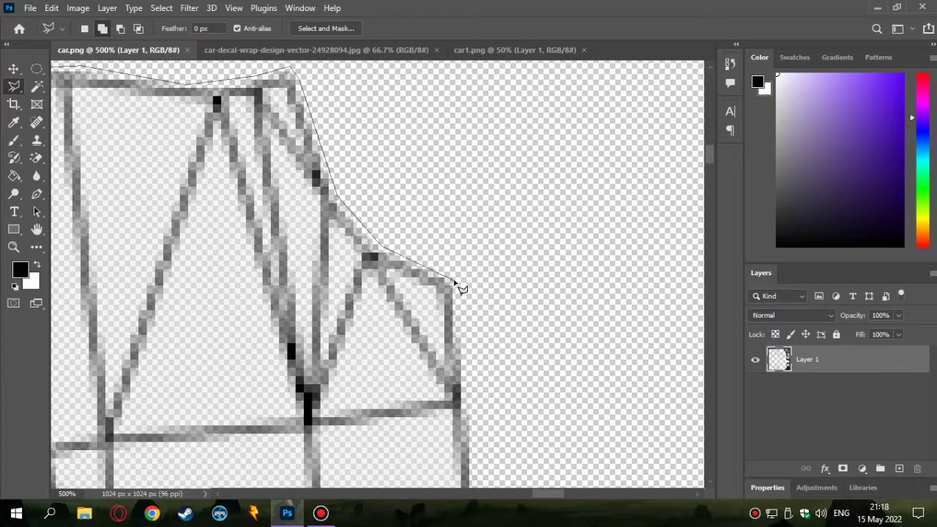
scroll(476, 403, "down", 1)
left_click(492, 389)
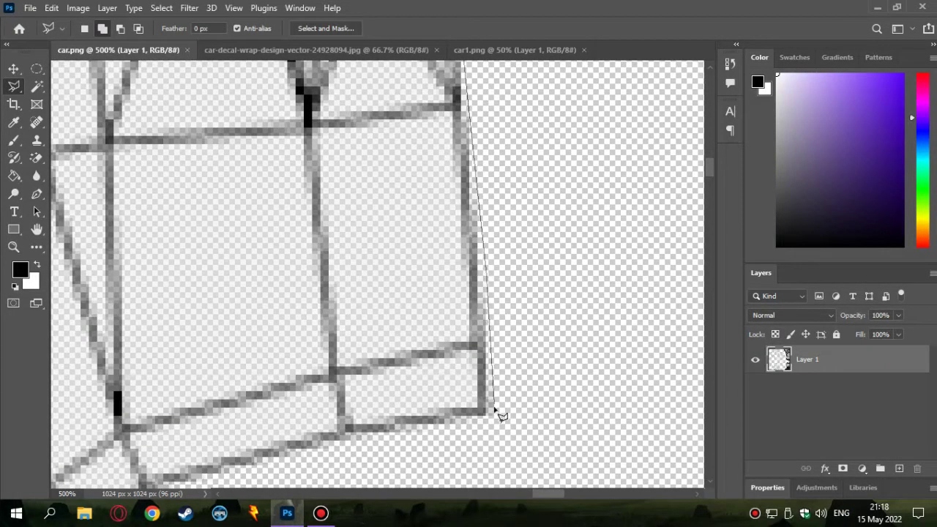
scroll(440, 337, "down", 3)
scroll(440, 336, "left", 3)
left_click(350, 291)
scroll(351, 293, "down", 3)
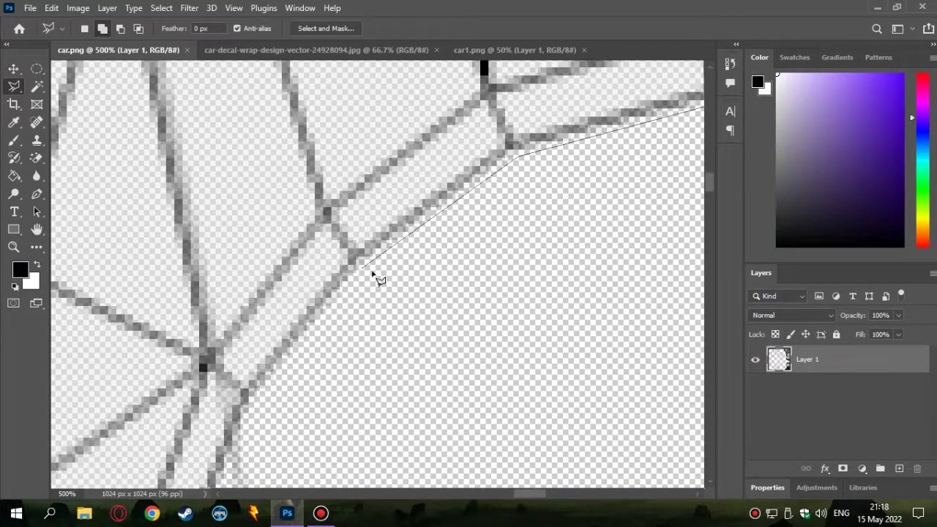
scroll(377, 272, "left", 3)
left_click(349, 318)
scroll(350, 318, "down", 3)
scroll(349, 318, "left", 2)
left_click(413, 260)
scroll(454, 352, "down", 3)
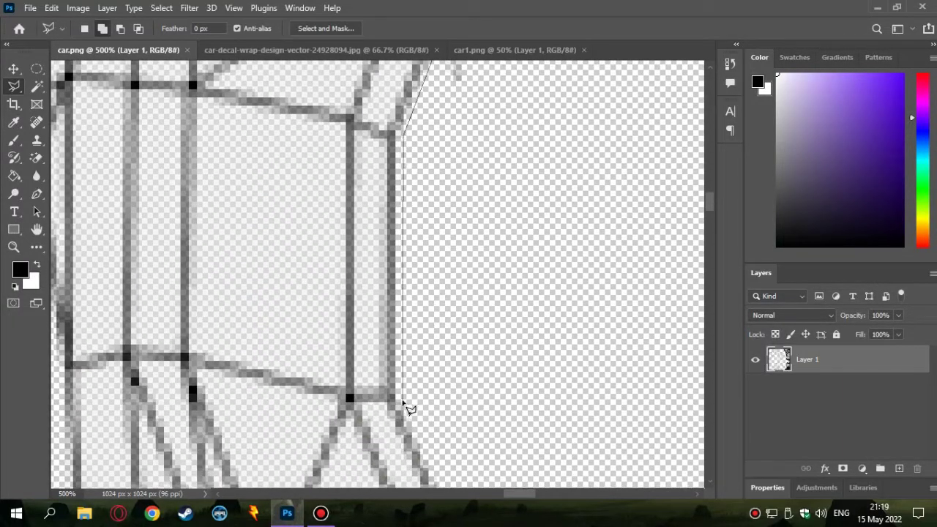
left_click(403, 396)
scroll(403, 395, "down", 6)
scroll(403, 396, "right", 4)
scroll(306, 338, "down", 1)
left_click(306, 338)
scroll(305, 338, "down", 2)
scroll(306, 338, "right", 2)
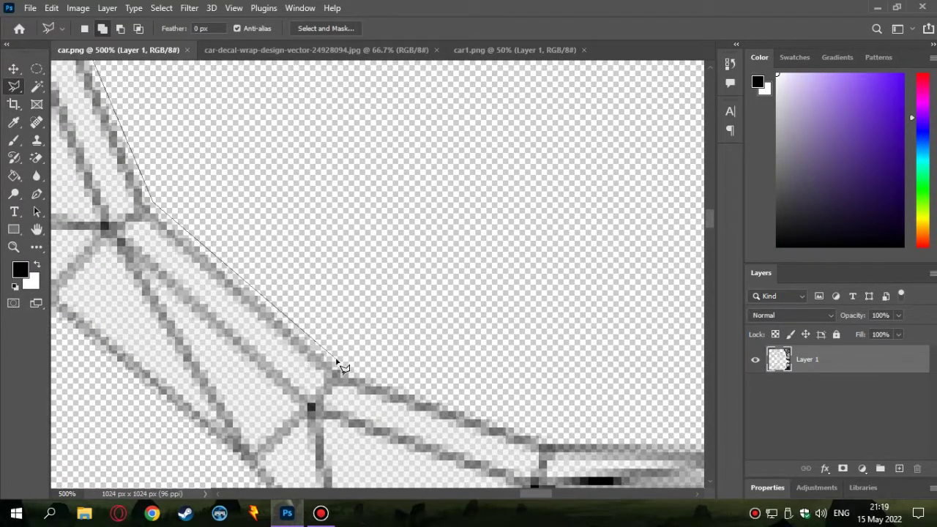
left_click(541, 443)
scroll(544, 442, "down", 2)
scroll(544, 442, "right", 4)
left_click(586, 330)
scroll(586, 330, "down", 3)
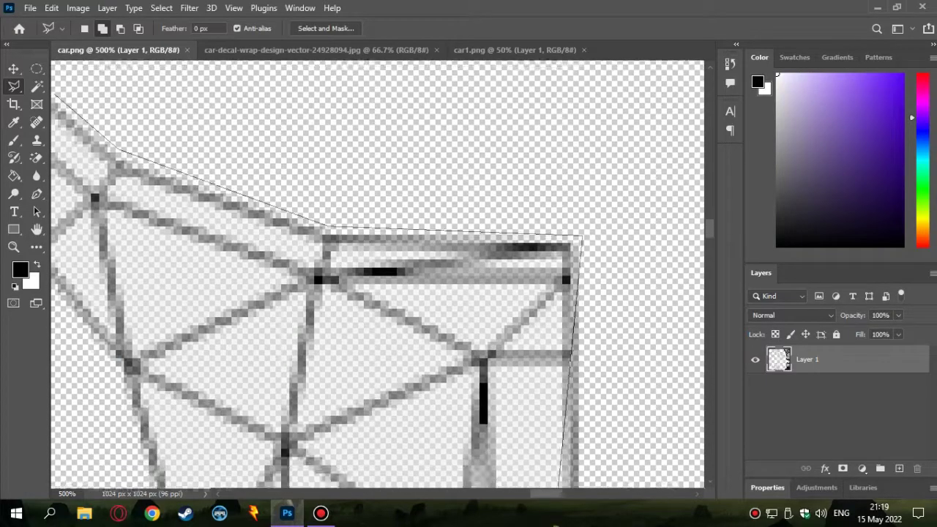
scroll(593, 443, "down", 10)
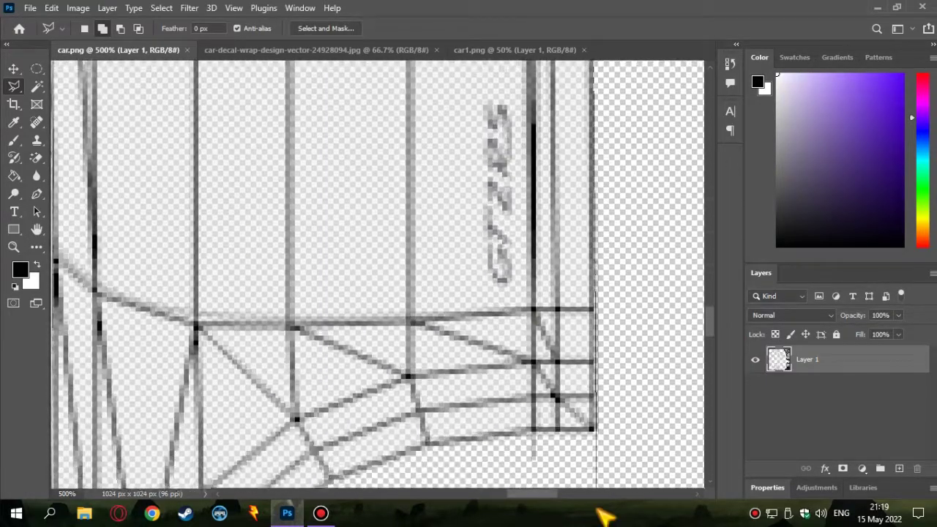
Step: Continue the outline along the panel's lower curved, diagonal and vertical edges
scroll(623, 395, "right", 4)
scroll(622, 395, "up", 5)
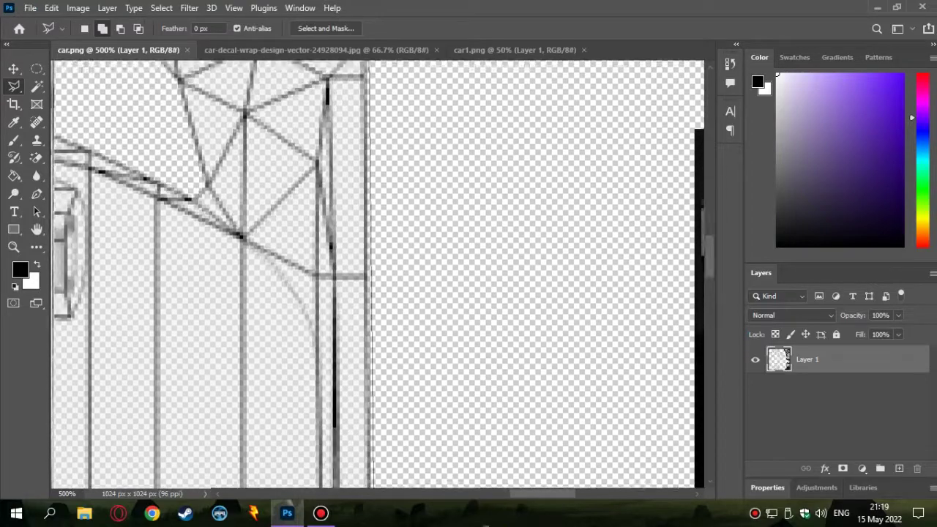
scroll(622, 396, "down", 5)
scroll(435, 317, "down", 2)
scroll(385, 263, "up", 2)
left_click(385, 264)
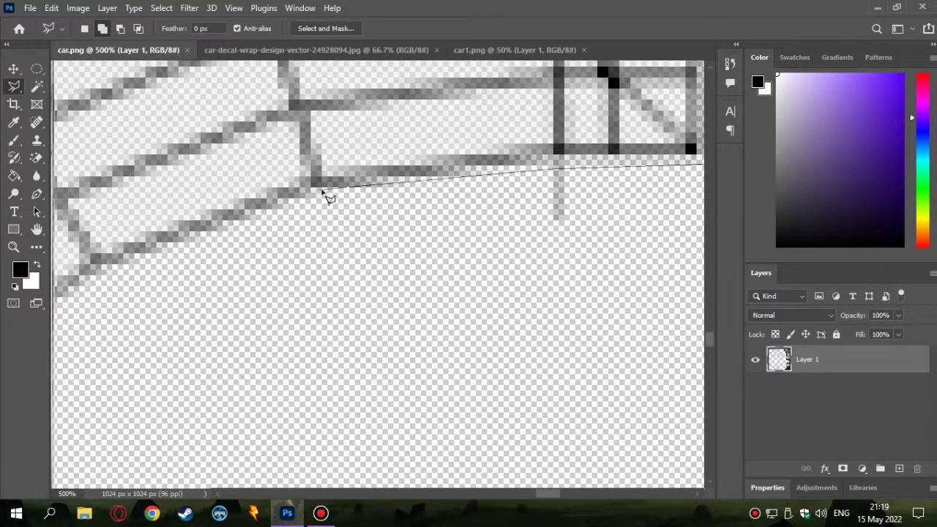
scroll(325, 195, "down", 2)
scroll(176, 272, "down", 3)
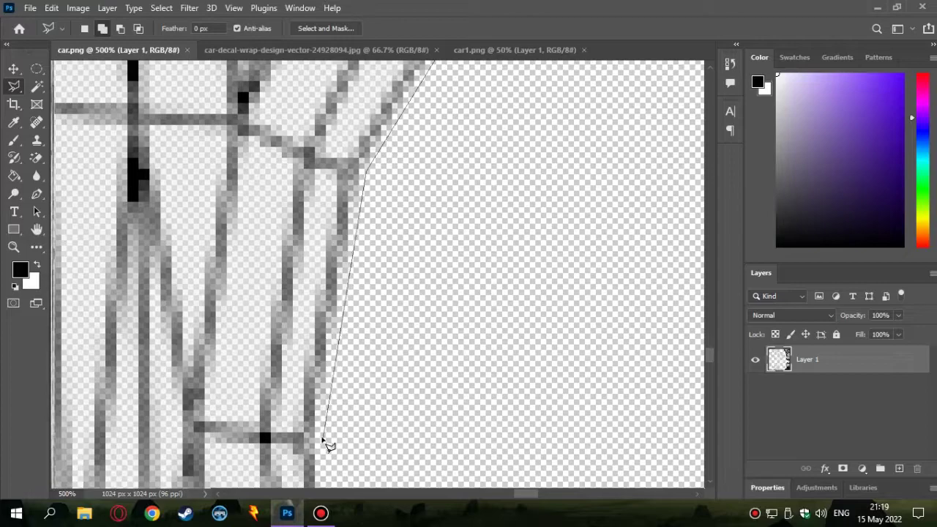
scroll(324, 440, "up", 1)
scroll(372, 442, "down", 3)
scroll(351, 366, "down", 2)
left_click(338, 220)
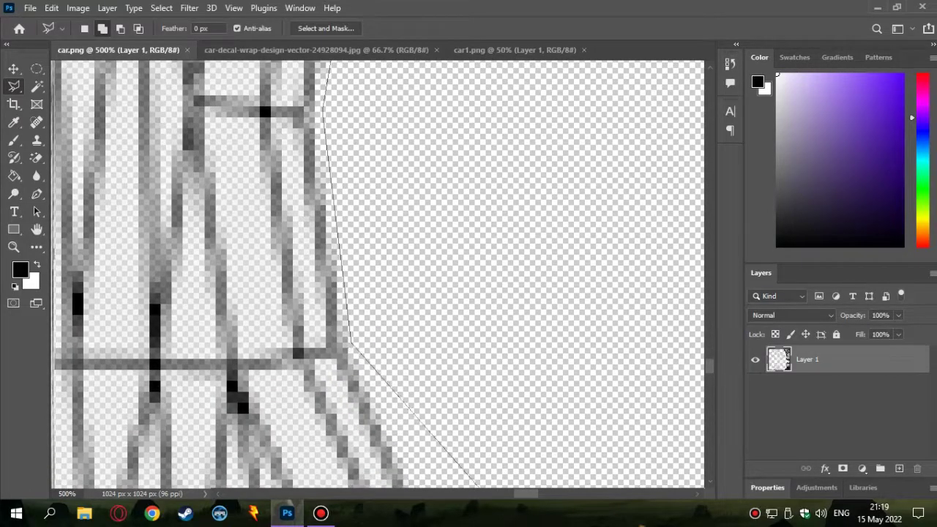
scroll(323, 398, "right", 2)
left_click(320, 397)
scroll(320, 397, "down", 3)
scroll(249, 287, "right", 2)
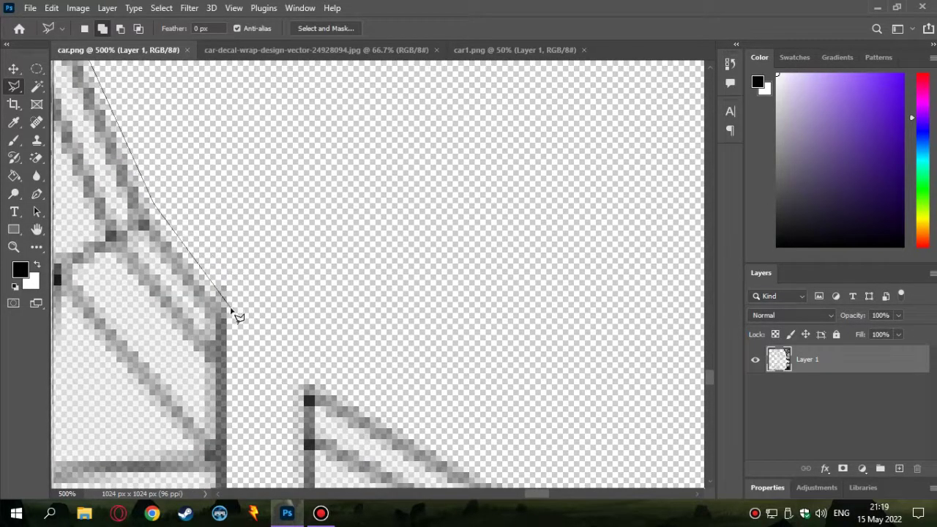
left_click(231, 312)
scroll(418, 272, "down", 3)
scroll(359, 360, "left", 2)
left_click(358, 349)
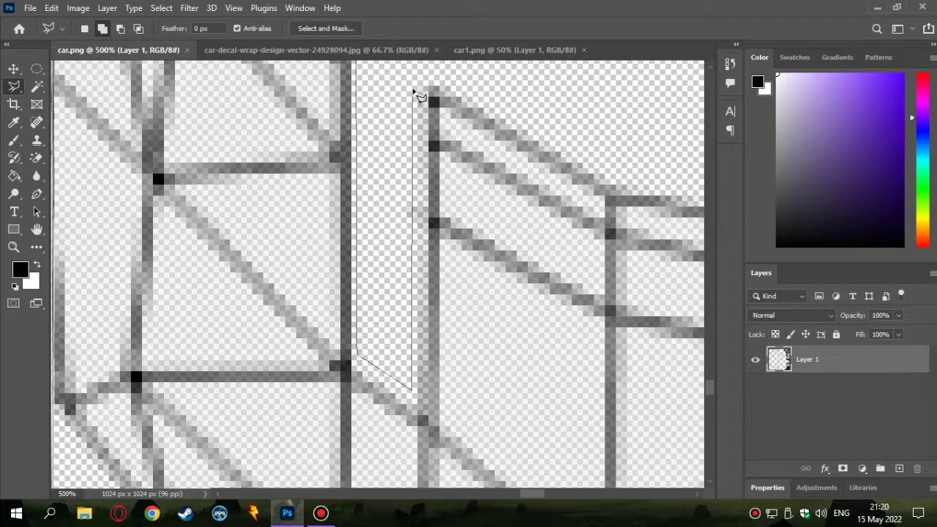
Step: Finish the right corners, lower-left edge and upper panel outline to close the selection
scroll(449, 343, "up", 3)
scroll(448, 343, "right", 2)
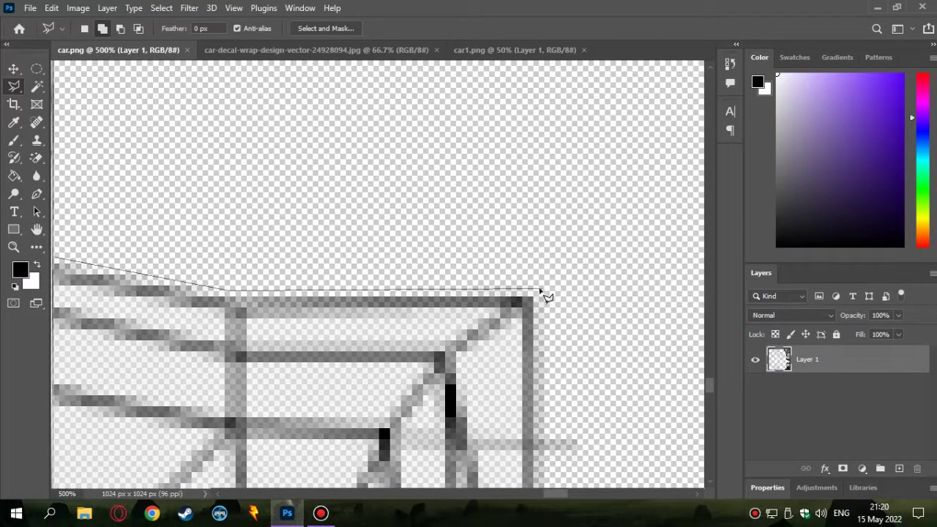
left_click(540, 295)
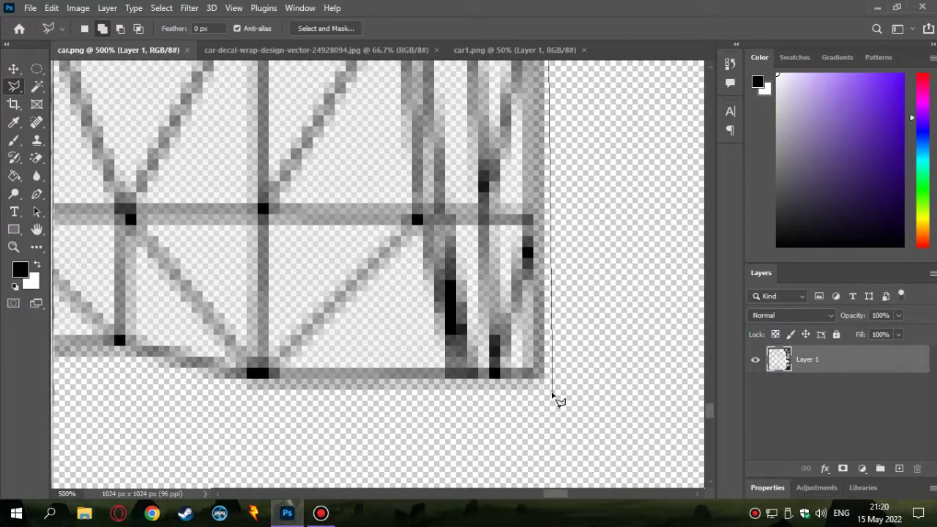
left_click(549, 393)
left_click(242, 358)
left_click(160, 361)
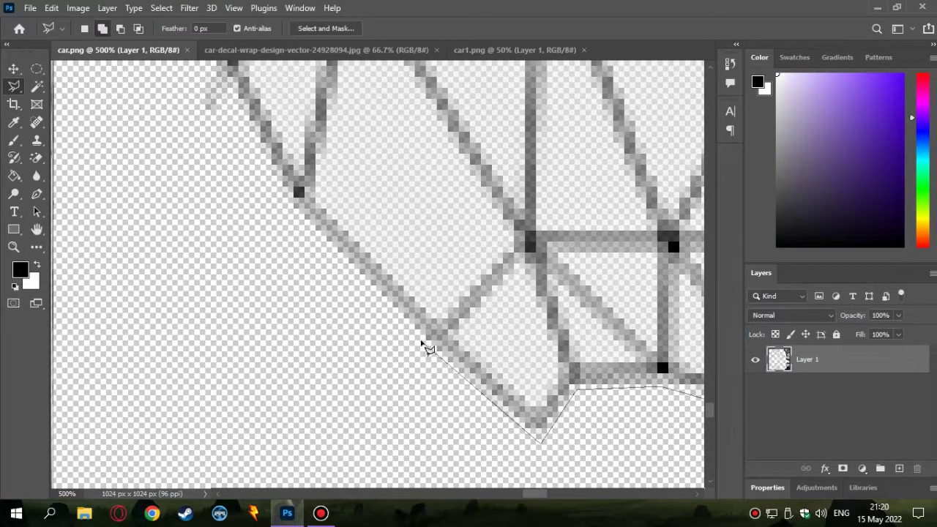
left_click(290, 208)
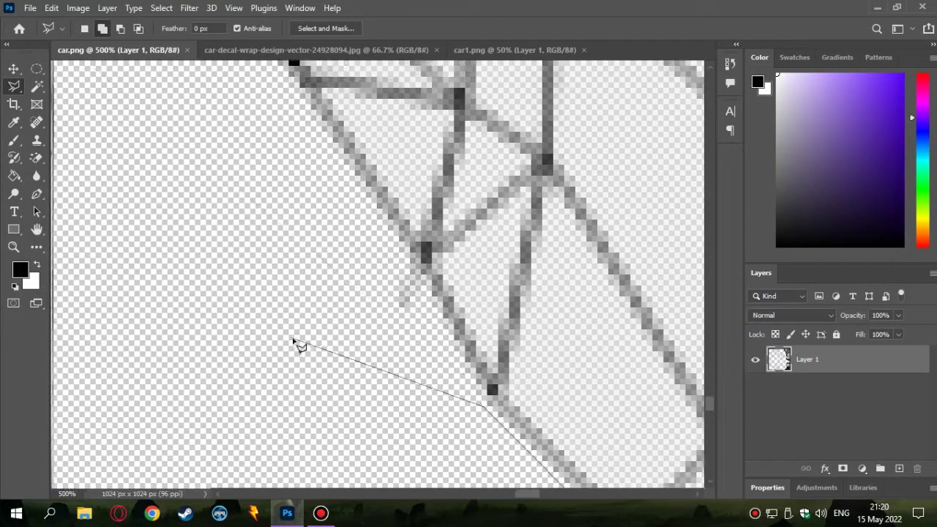
left_click(290, 85)
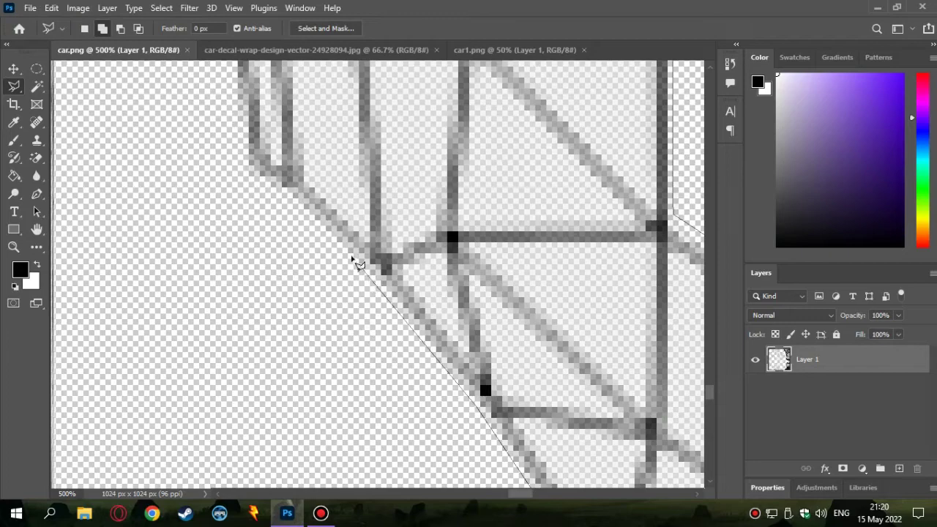
left_click(244, 177)
left_click(339, 147)
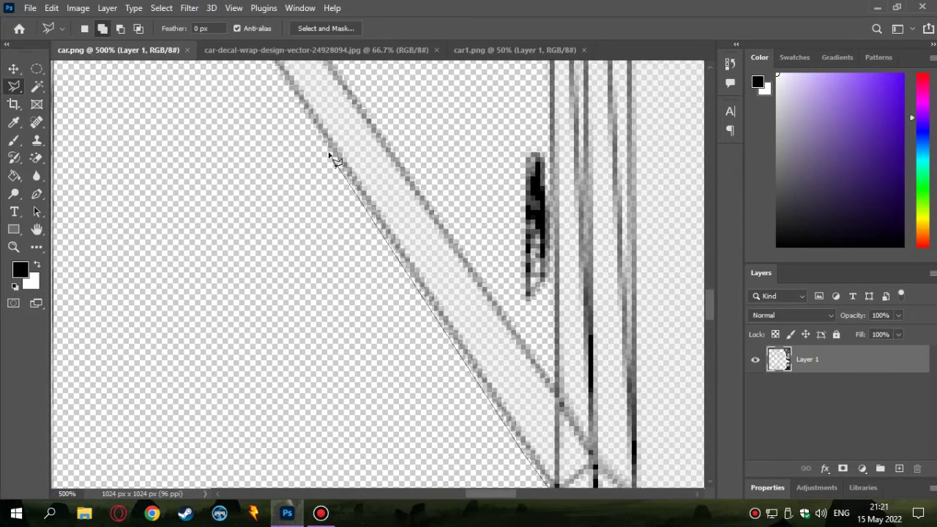
left_click(329, 155)
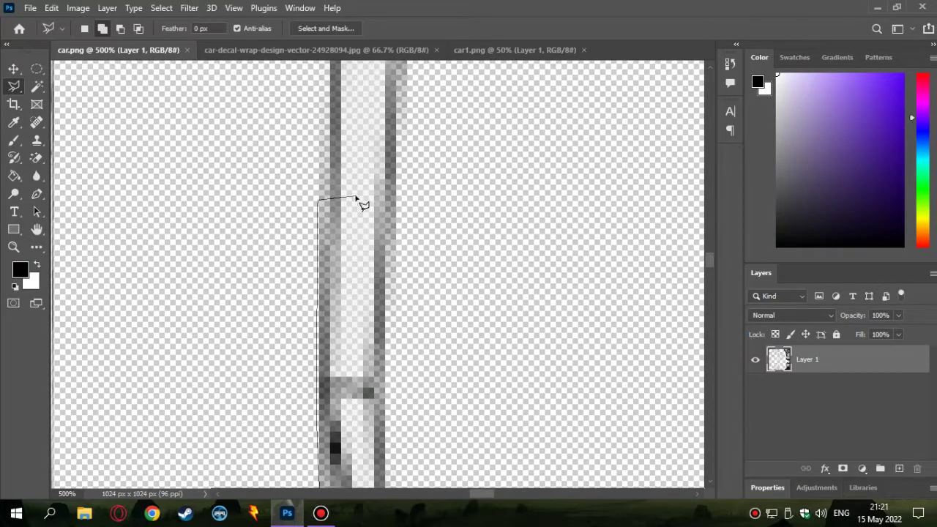
scroll(337, 285, "down", 5)
Step: Start the side-panel outline at its upper edge and trace corners down the outer edge
scroll(410, 293, "down", 1)
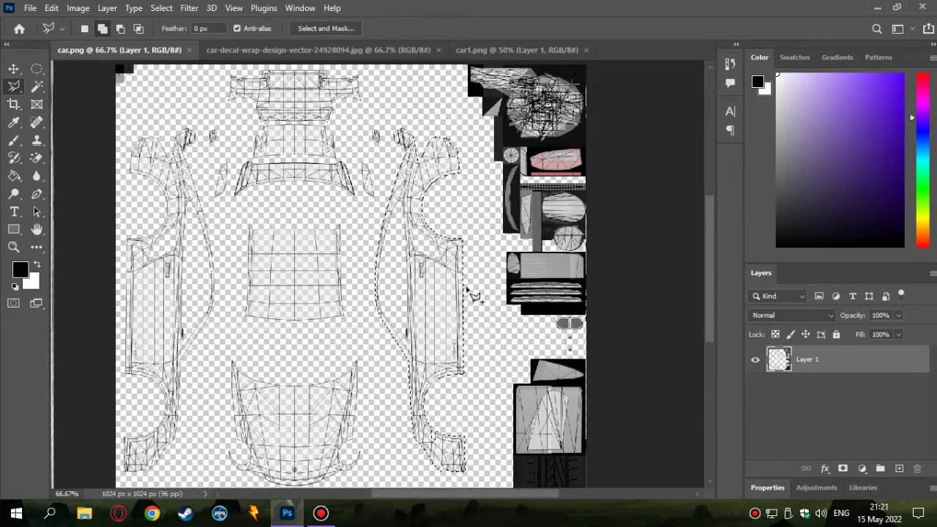
scroll(440, 315, "left", 3)
scroll(322, 341, "up", 2)
scroll(381, 220, "up", 3)
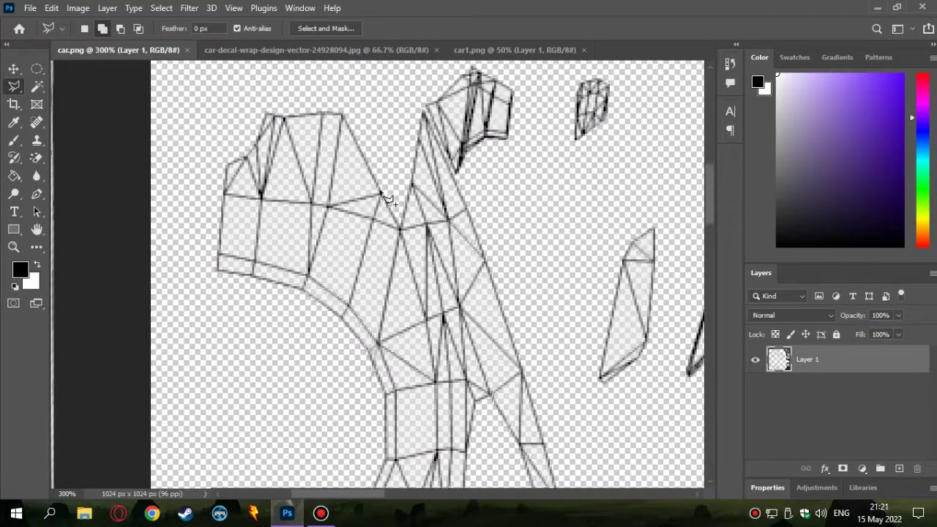
scroll(512, 293, "up", 2)
scroll(596, 314, "up", 1)
scroll(370, 88, "right", 2)
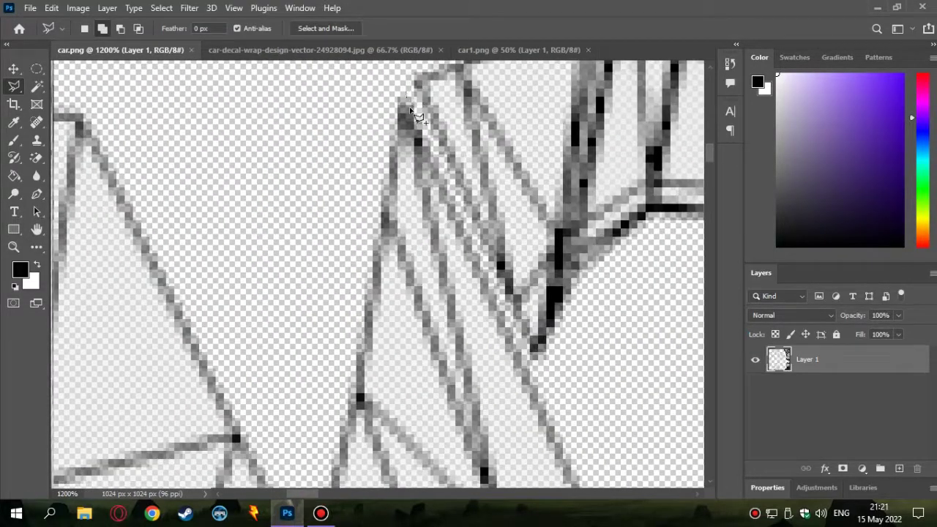
left_click(538, 379)
scroll(538, 378, "down", 2)
scroll(419, 335, "down", 2)
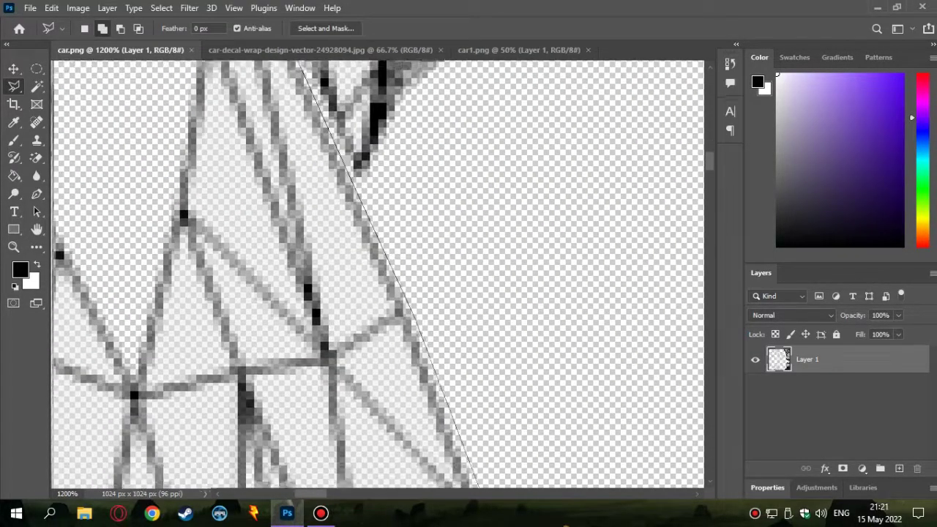
scroll(446, 370, "up", 1)
scroll(476, 381, "down", 2)
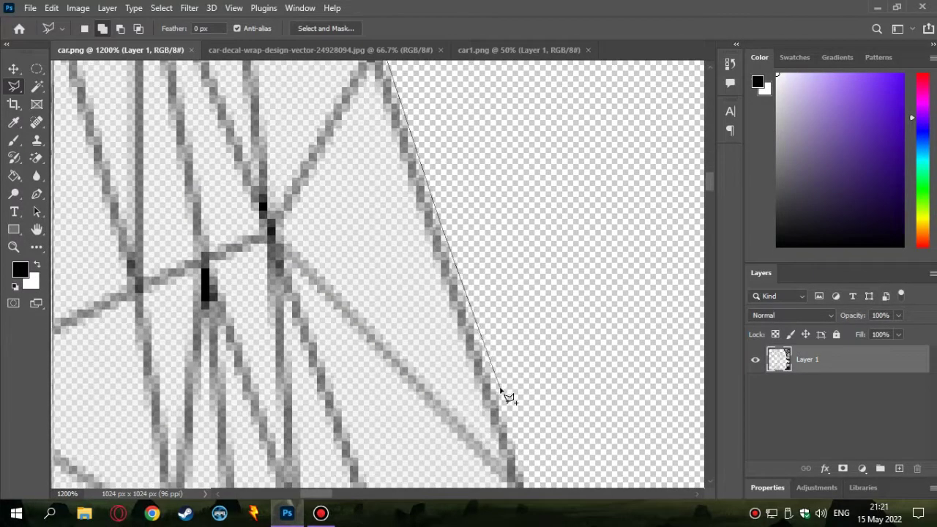
scroll(513, 380, "down", 1)
scroll(557, 384, "down", 1)
scroll(476, 374, "down", 2)
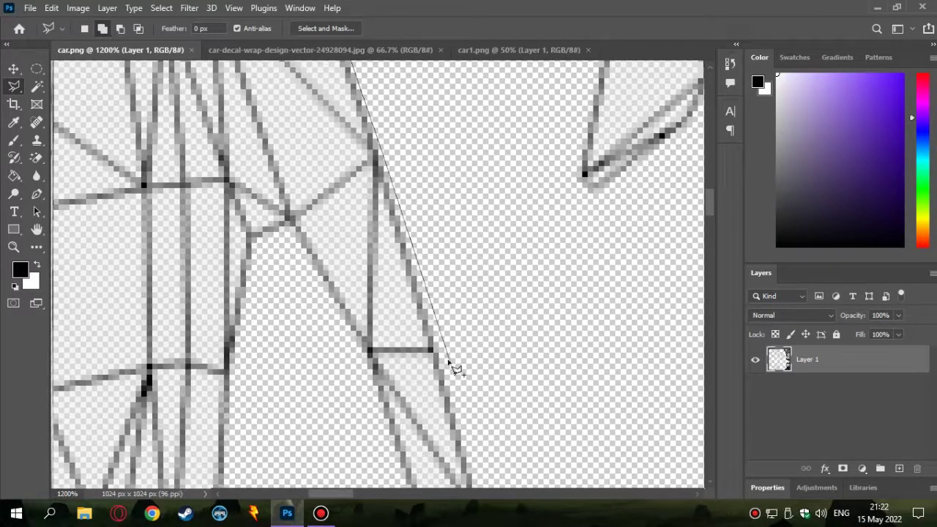
scroll(454, 376, "down", 2)
left_click(475, 344)
scroll(476, 337, "down", 1)
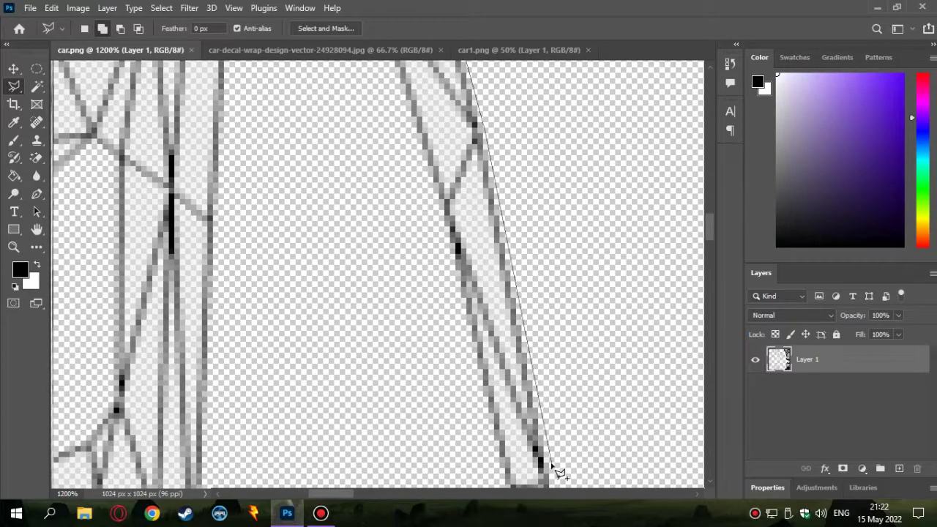
scroll(554, 471, "down", 1)
scroll(579, 410, "down", 1)
scroll(590, 318, "down", 2)
scroll(576, 377, "down", 1)
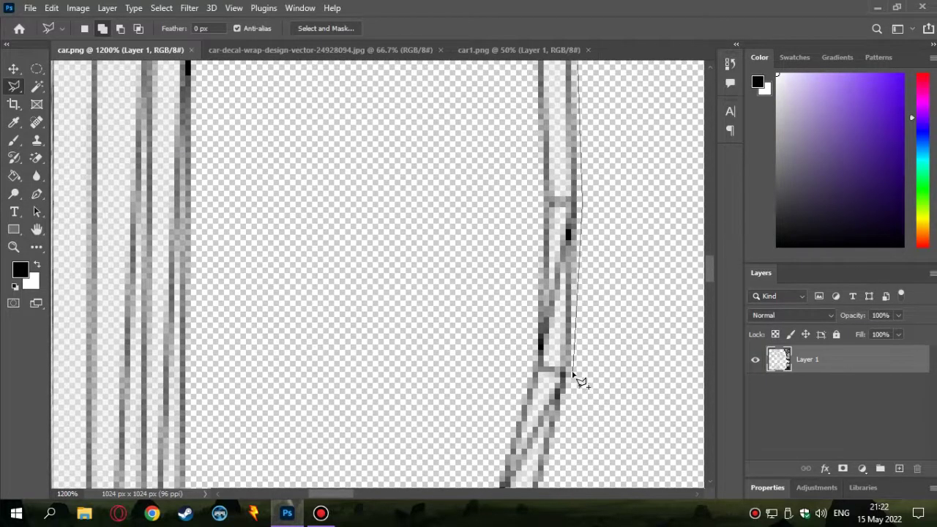
scroll(548, 450, "down", 1)
left_click(533, 398)
scroll(586, 330, "down", 2)
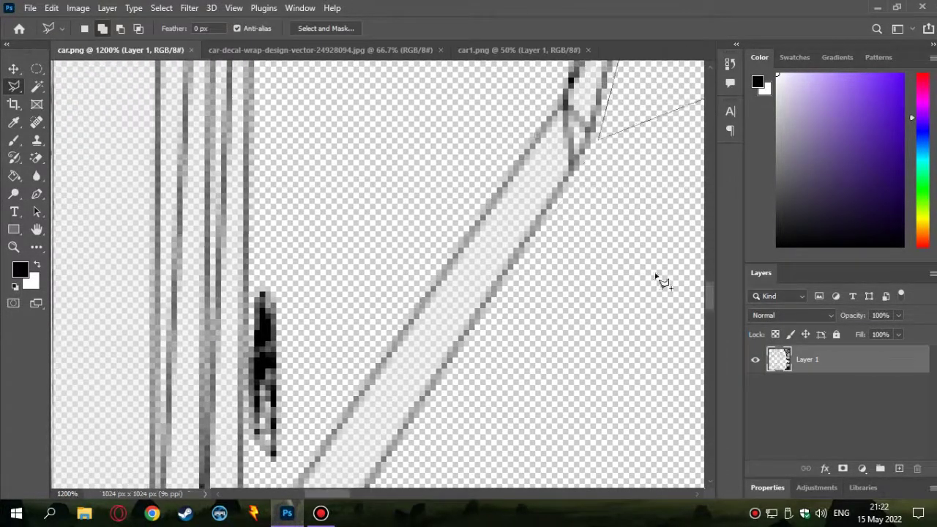
scroll(659, 278, "down", 1)
scroll(502, 282, "down", 1)
scroll(359, 359, "down", 2)
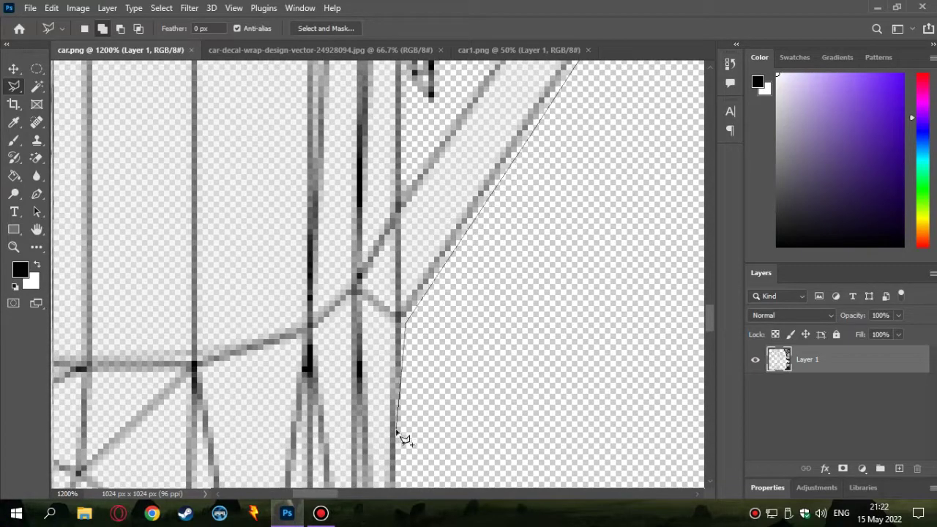
scroll(398, 454, "down", 2)
scroll(396, 439, "down", 2)
scroll(385, 383, "down", 1)
scroll(355, 467, "down", 1)
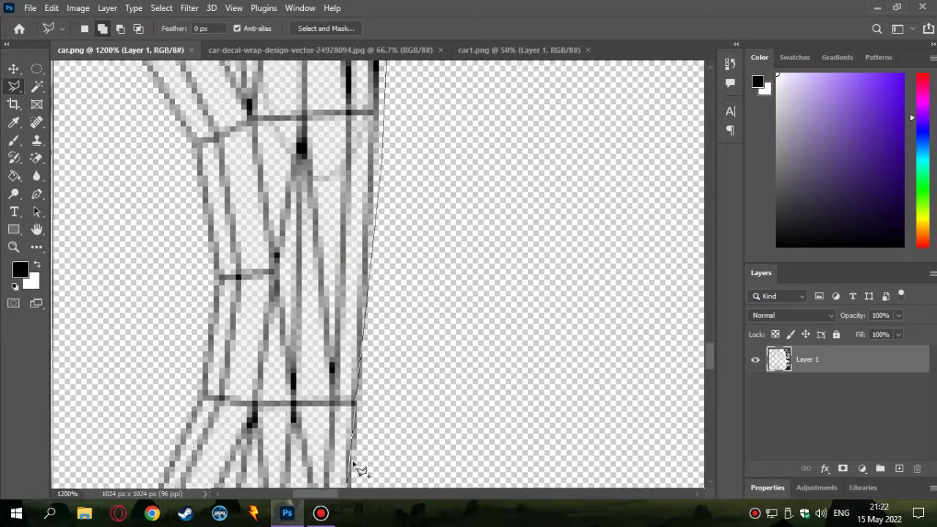
scroll(395, 410, "down", 2)
scroll(410, 381, "left", 2)
scroll(469, 307, "down", 2)
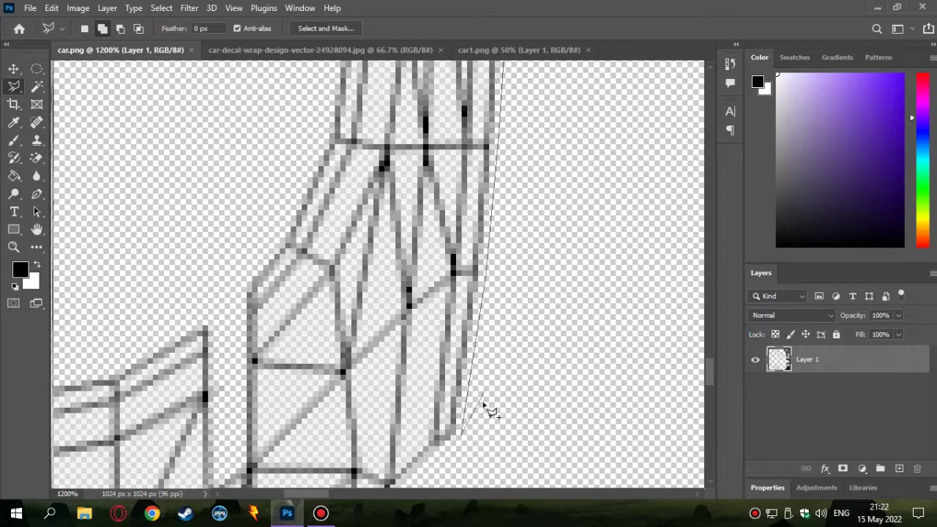
scroll(483, 403, "down", 3)
scroll(513, 293, "left", 2)
scroll(432, 329, "down", 2)
scroll(381, 359, "left", 1)
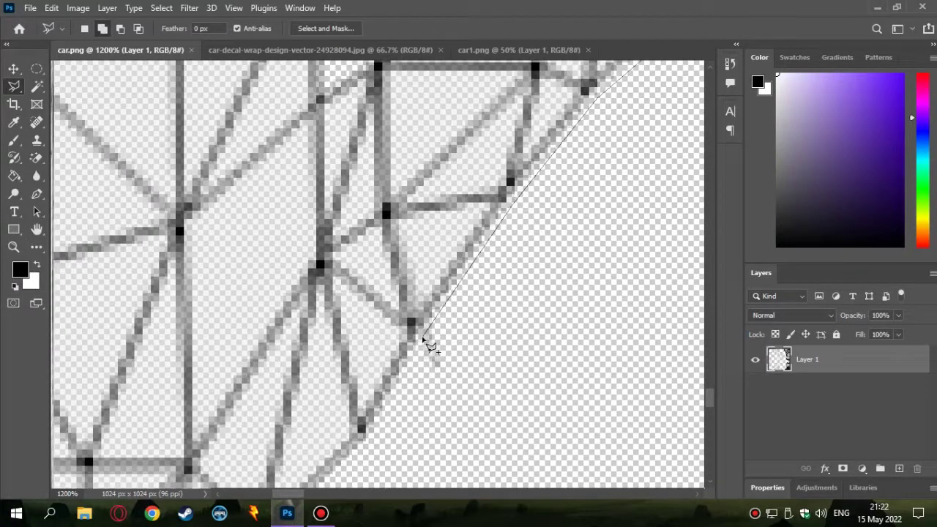
scroll(423, 339, "down", 1)
scroll(461, 330, "left", 2)
Step: Continue the outline around the panel's inward curve, bottom curve, lower edge and post top
left_click(488, 327)
scroll(461, 335, "down", 3)
scroll(439, 335, "left", 2)
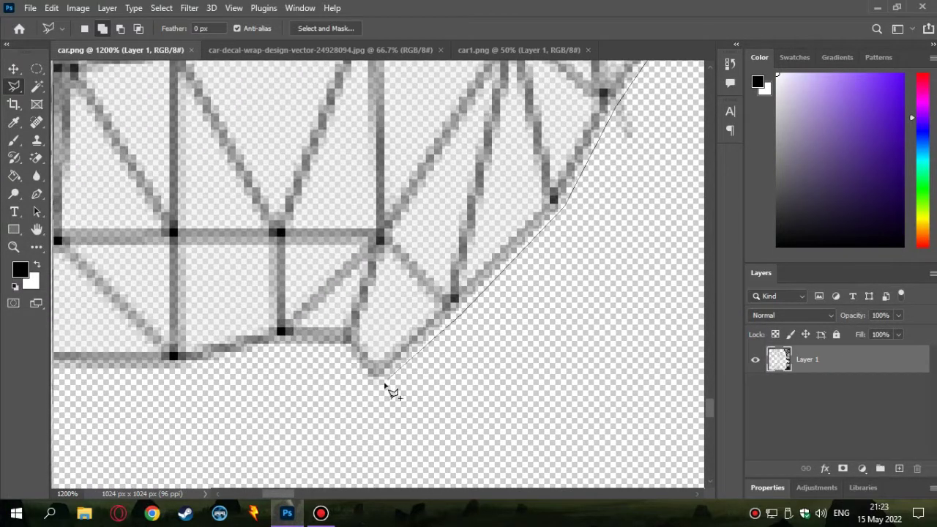
left_click(279, 346)
scroll(314, 341, "down", 1)
scroll(315, 341, "left", 3)
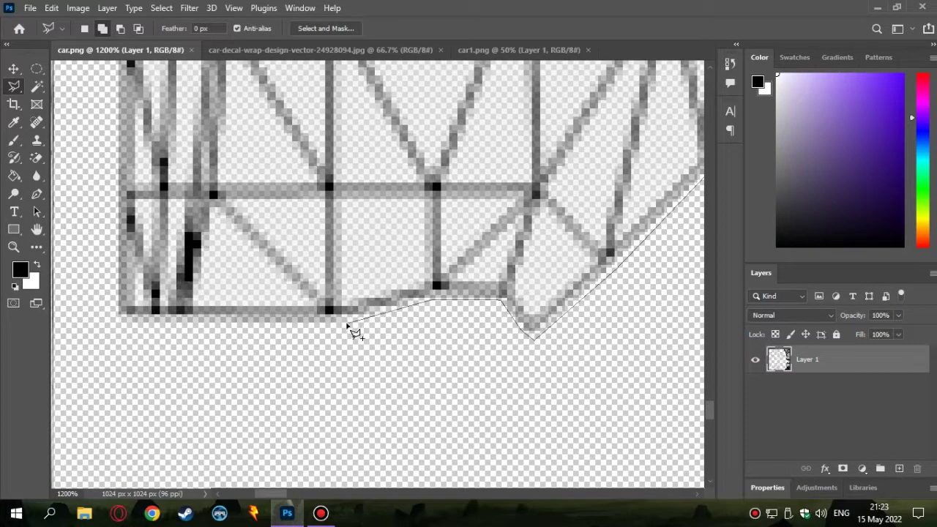
scroll(359, 344, "left", 4)
left_click(228, 324)
scroll(228, 325, "up", 4)
scroll(228, 325, "left", 2)
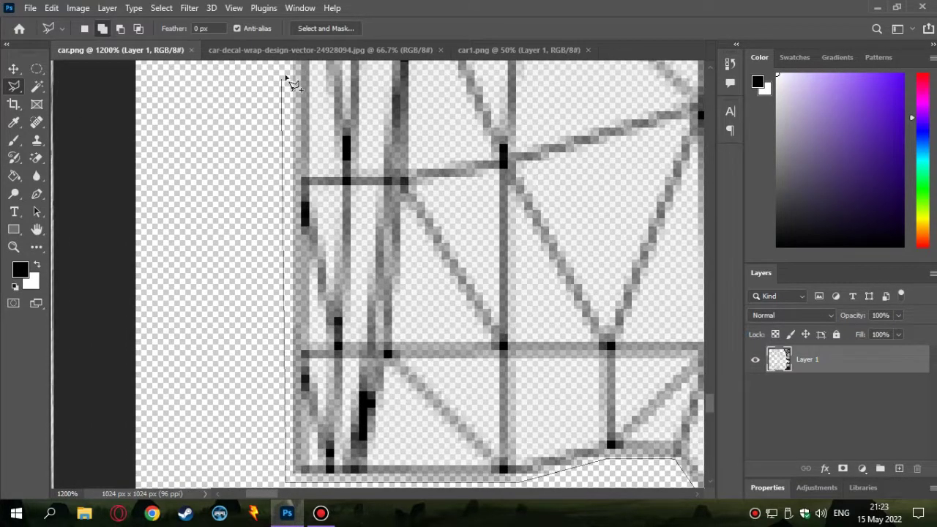
scroll(282, 110, "up", 3)
left_click(303, 172)
scroll(410, 249, "up", 3)
left_click(526, 325)
scroll(526, 326, "right", 3)
scroll(526, 327, "up", 2)
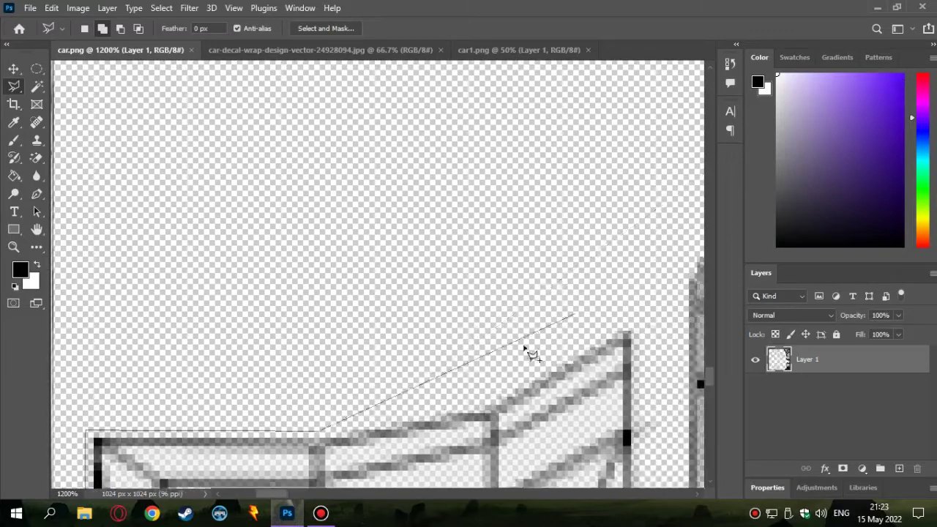
left_click(484, 404)
left_click(634, 320)
scroll(634, 320, "down", 3)
scroll(635, 319, "right", 3)
scroll(557, 366, "down", 1)
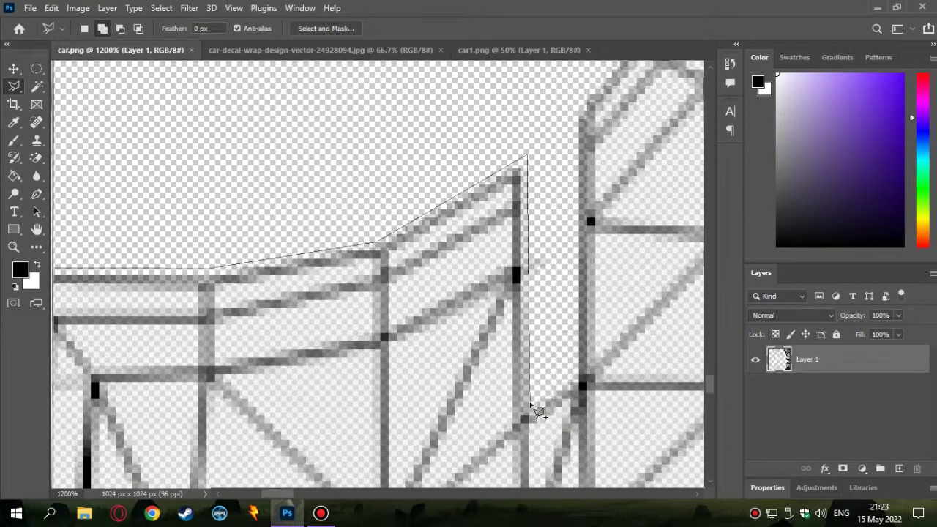
left_click(572, 375)
scroll(544, 80, "up", 3)
scroll(408, 268, "up", 2)
scroll(461, 251, "up", 2)
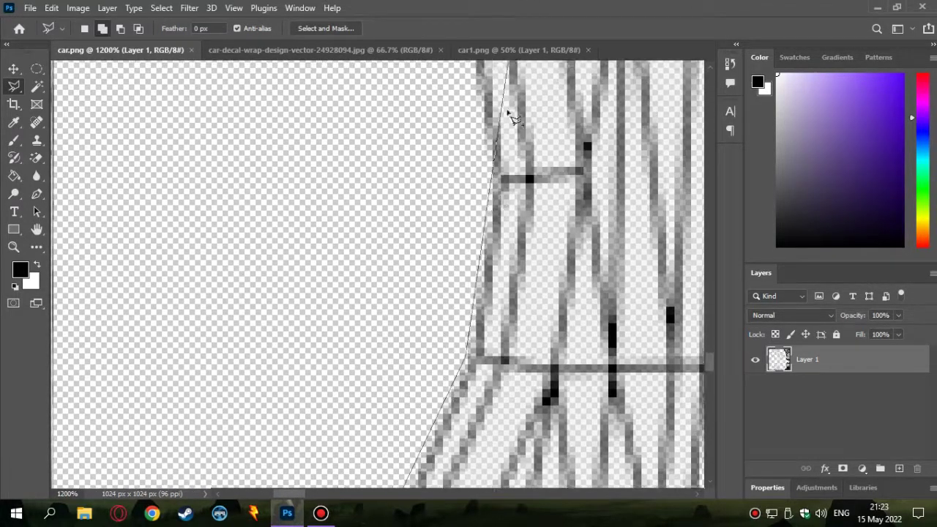
left_click(510, 113)
scroll(418, 136, "up", 3)
scroll(341, 151, "left", 3)
scroll(275, 136, "up", 2)
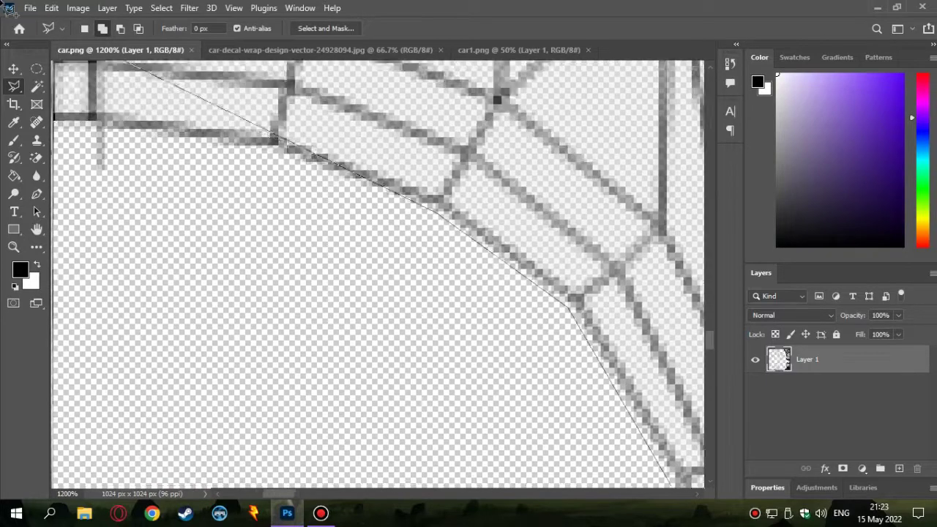
scroll(401, 283, "up", 3)
scroll(401, 284, "left", 2)
scroll(162, 146, "left", 3)
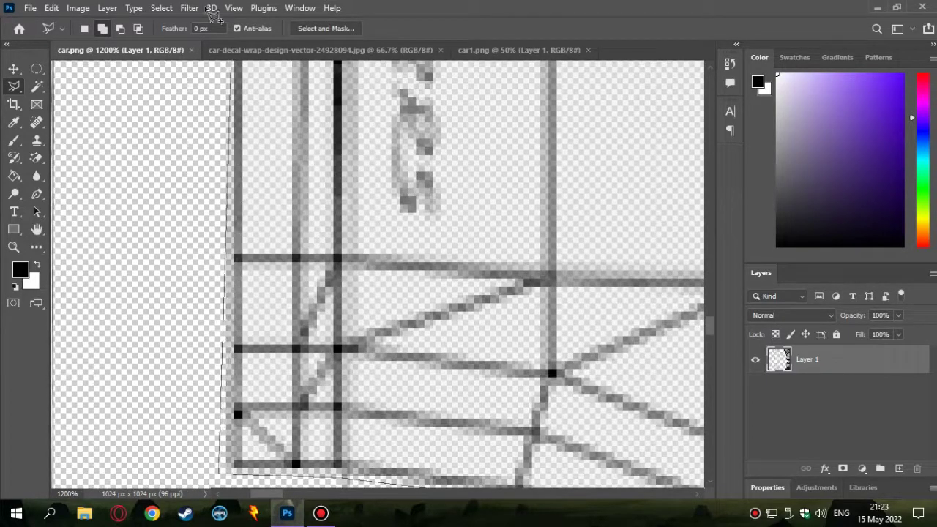
scroll(213, 8, "up", 5)
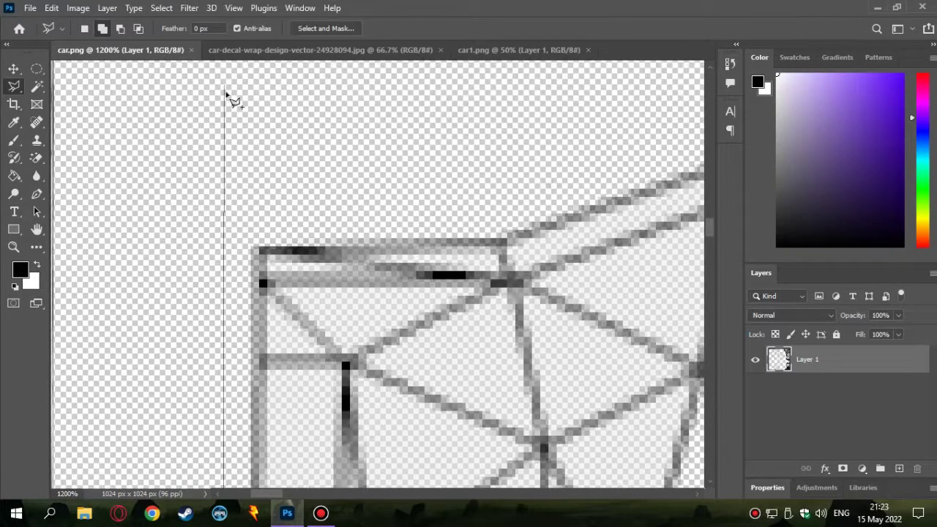
Step: Trace the remaining corners, close the loop at the start point, and zoom back out
left_click(225, 93)
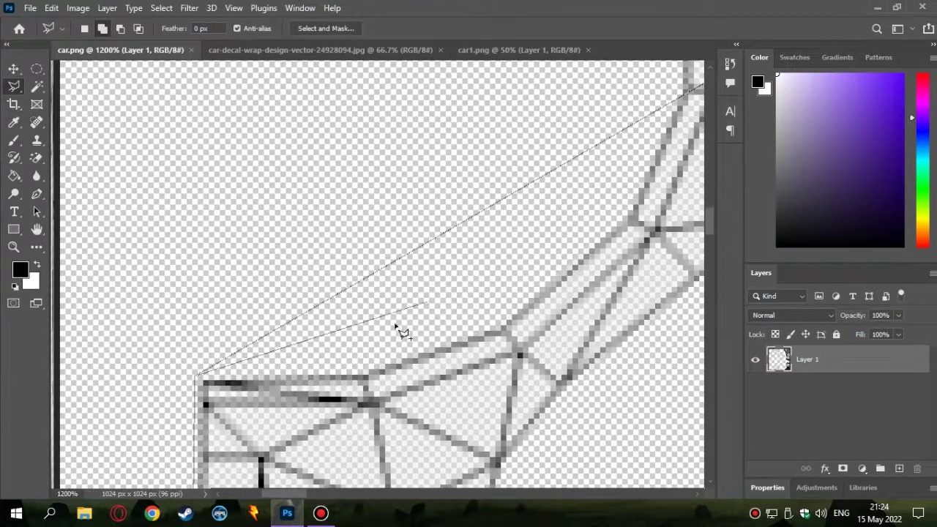
left_click(196, 376)
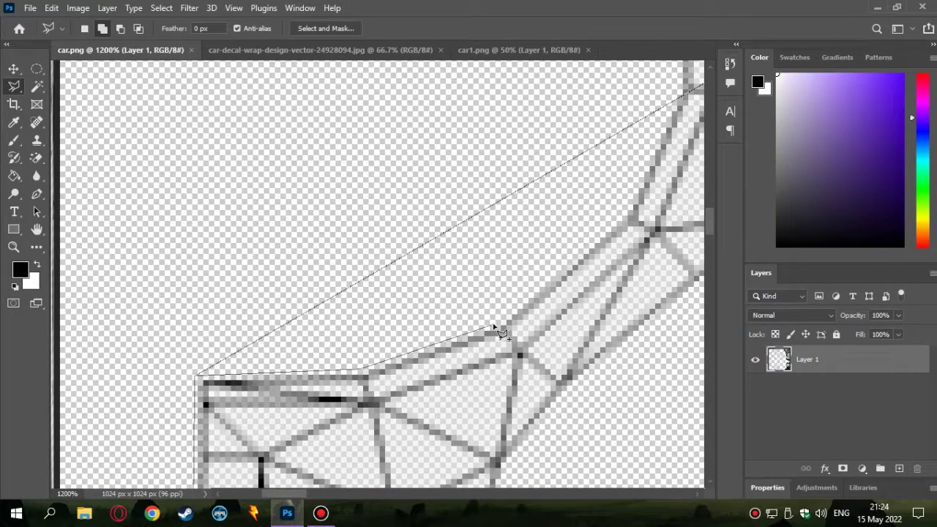
left_click(619, 218)
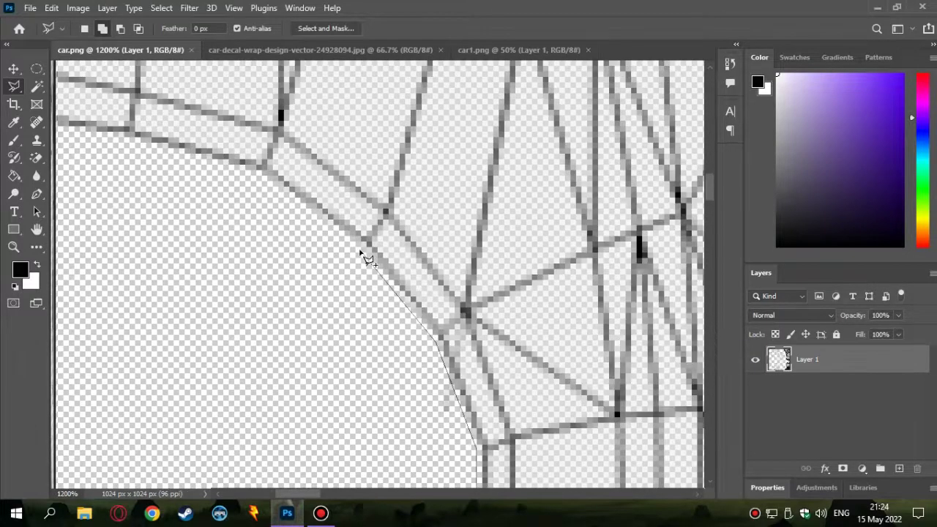
left_click(364, 257)
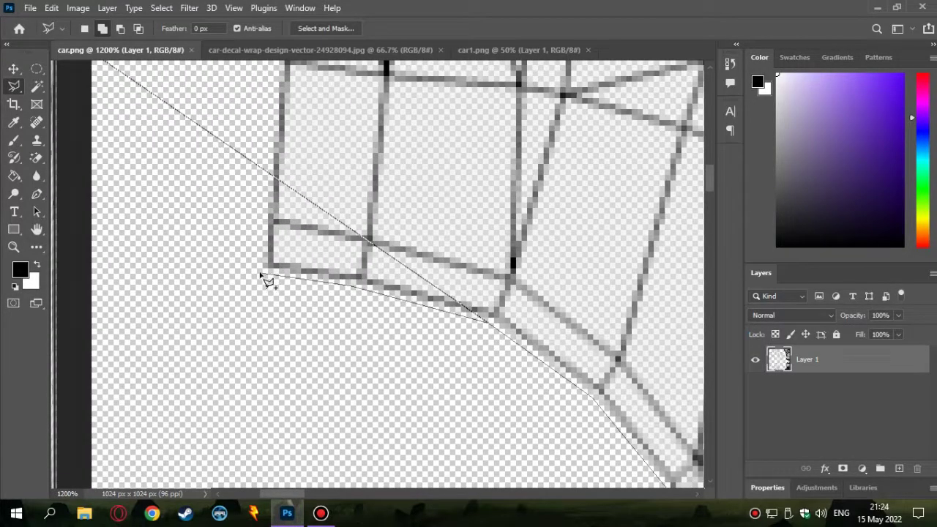
left_click(261, 276)
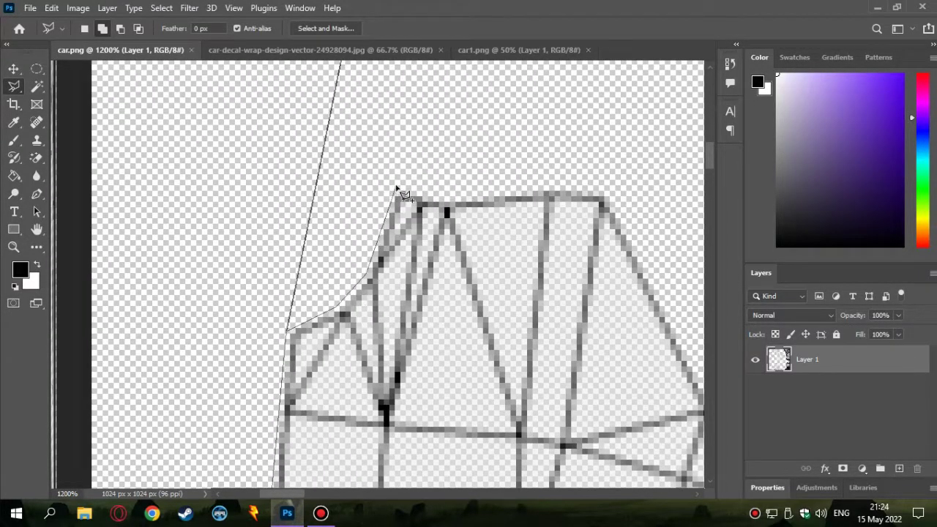
left_click(602, 189)
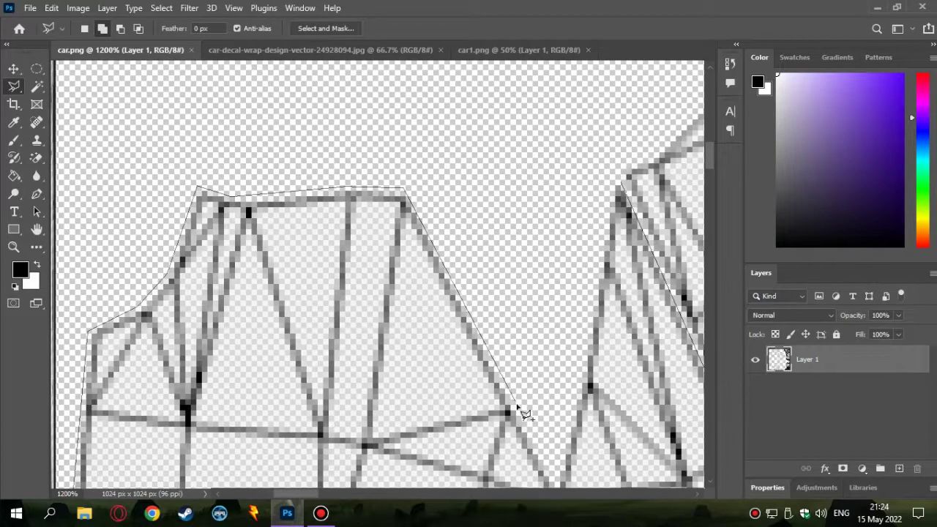
left_click(555, 476)
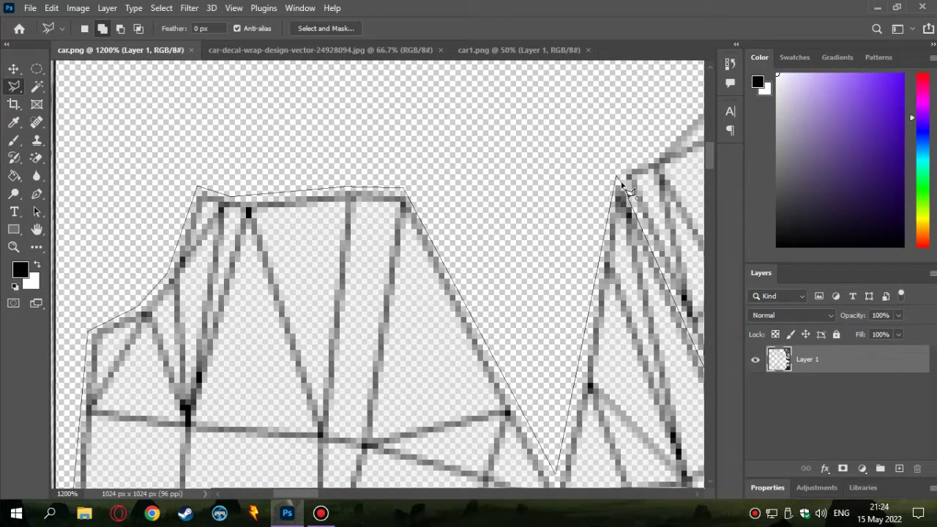
left_click(628, 192)
key("ctrl+minus")
key("ctrl+minus")
key("ctrl+minus")
key("ctrl+minus")
key("ctrl+minus")
key("ctrl+minus")
key("ctrl+minus")
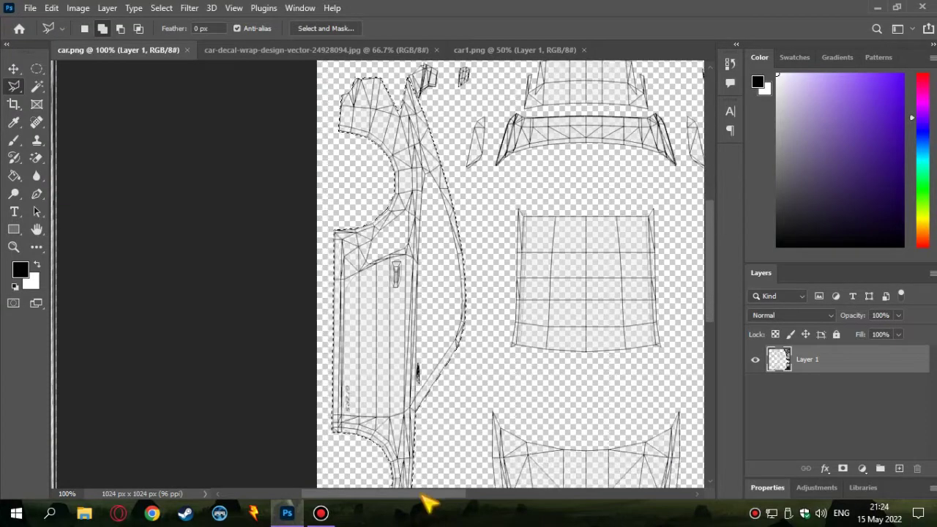
Step: Add the grid panel to the selection, outlining its corners and right edge and closing it
scroll(498, 415, "up", 3)
scroll(359, 498, "up", 1)
scroll(272, 418, "up", 2)
scroll(265, 455, "up", 1)
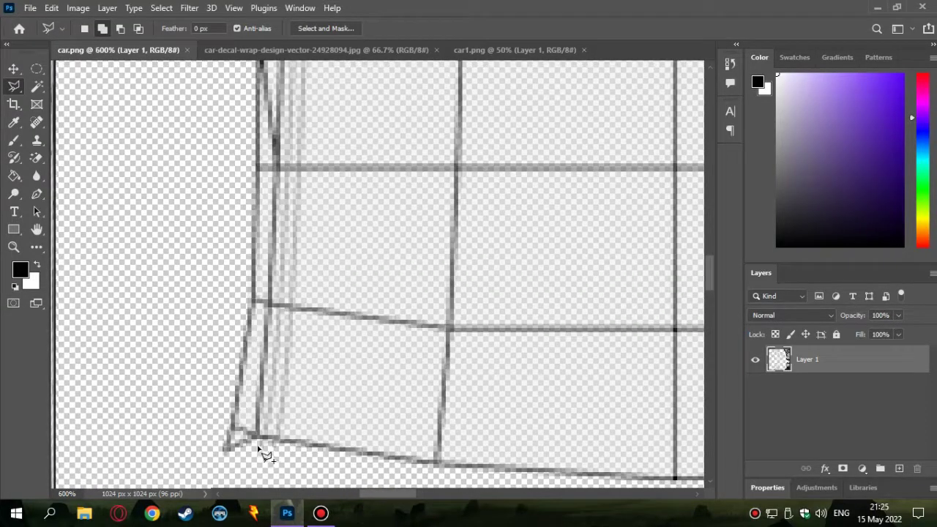
scroll(287, 292, "up", 1)
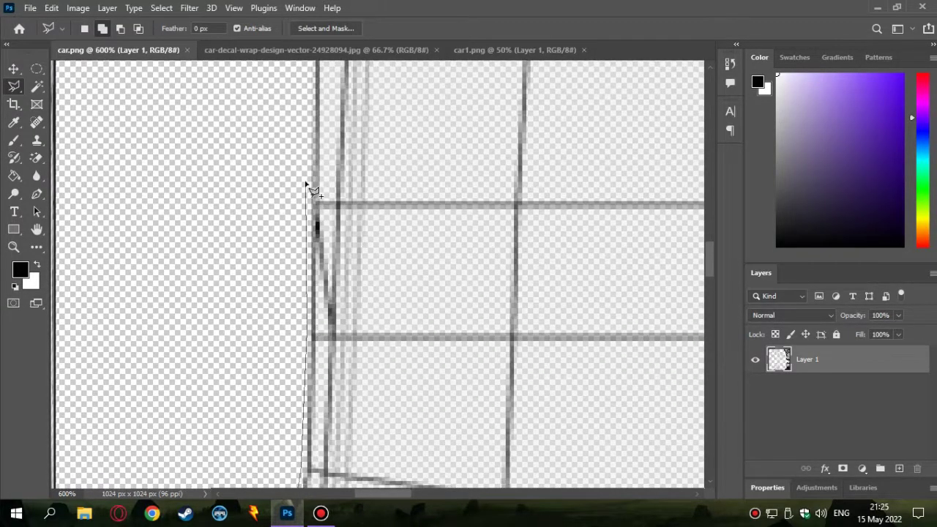
scroll(310, 189, "up", 2)
scroll(310, 188, "left", 2)
scroll(360, 197, "up", 2)
left_click(359, 209)
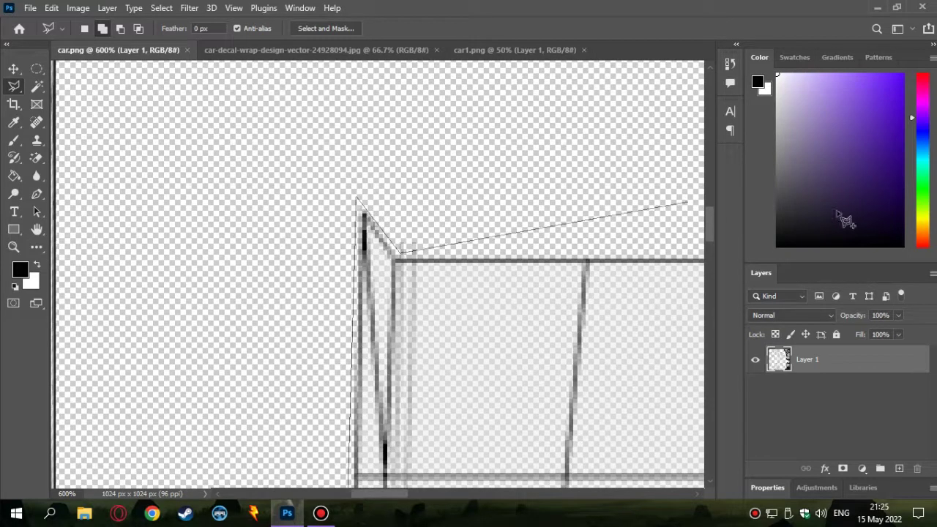
left_click(533, 252)
left_click(560, 213)
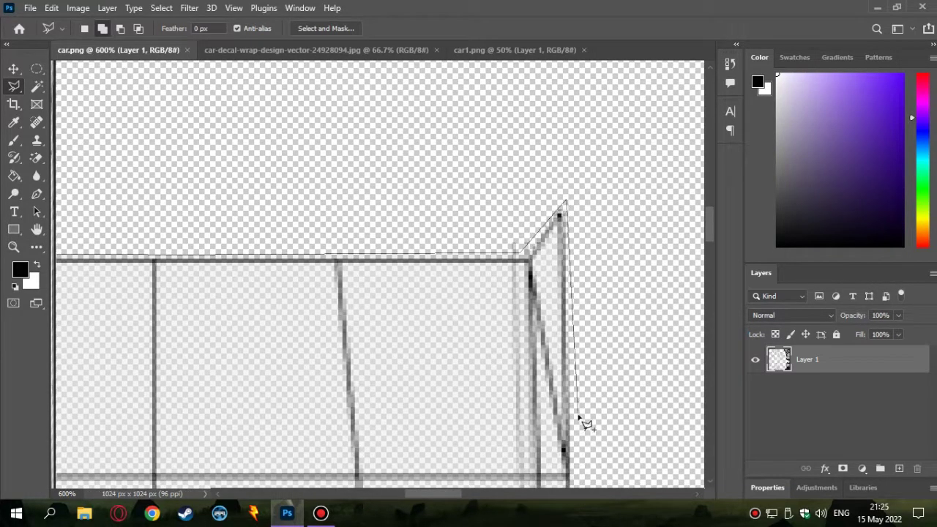
scroll(580, 417, "down", 2)
scroll(579, 395, "down", 2)
scroll(586, 393, "down", 1)
scroll(586, 372, "down", 2)
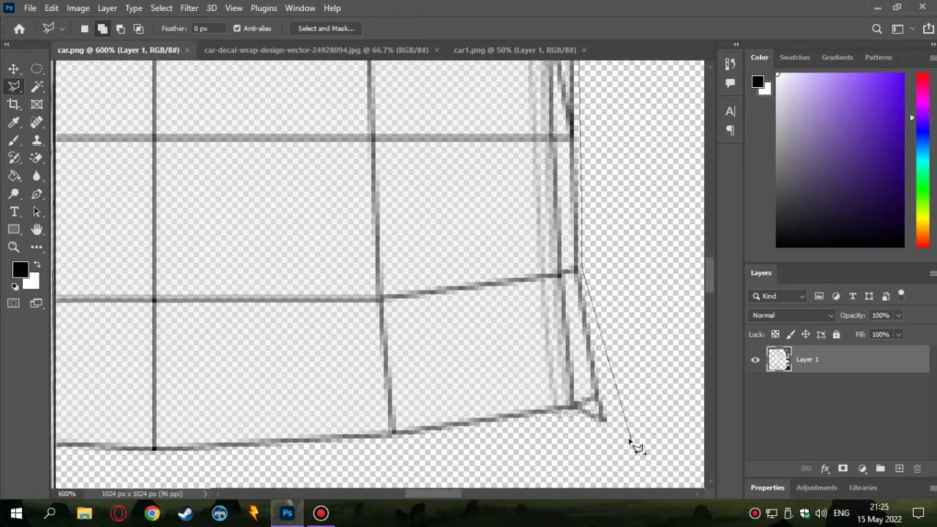
left_click(616, 434)
left_click(572, 414)
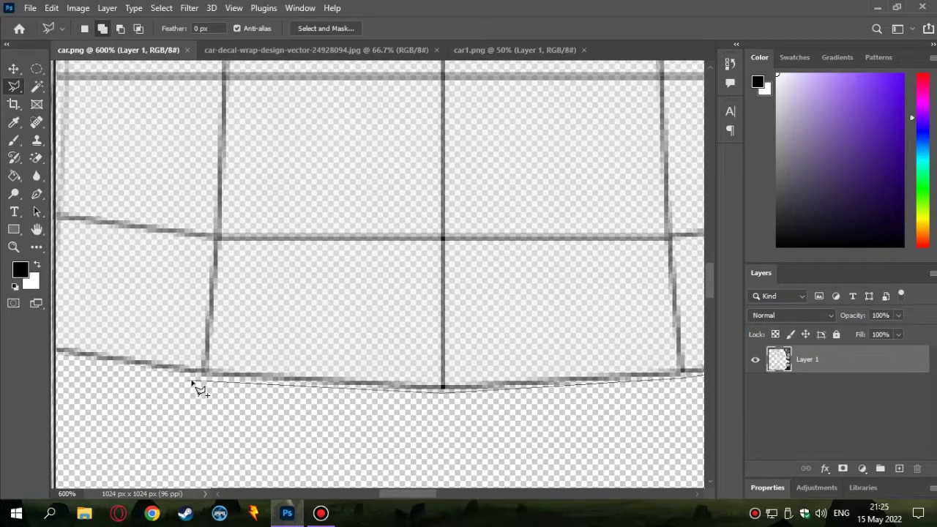
scroll(199, 383, "down", 1)
double_click(205, 349)
Step: Begin outlining the crested front panel along its top edge and rising right edge
scroll(397, 451, "down", 4)
scroll(342, 341, "up", 1)
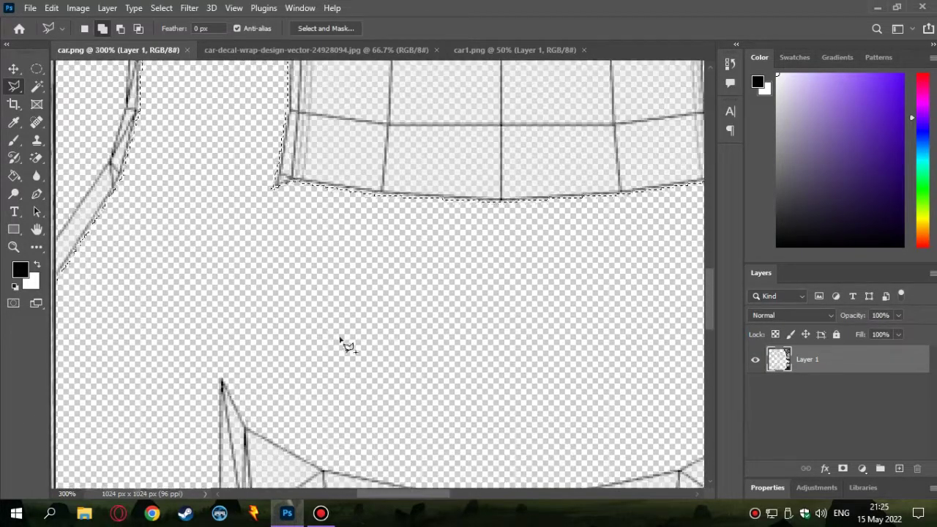
scroll(341, 342, "up", 1)
scroll(403, 477, "up", 1)
scroll(369, 358, "up", 1)
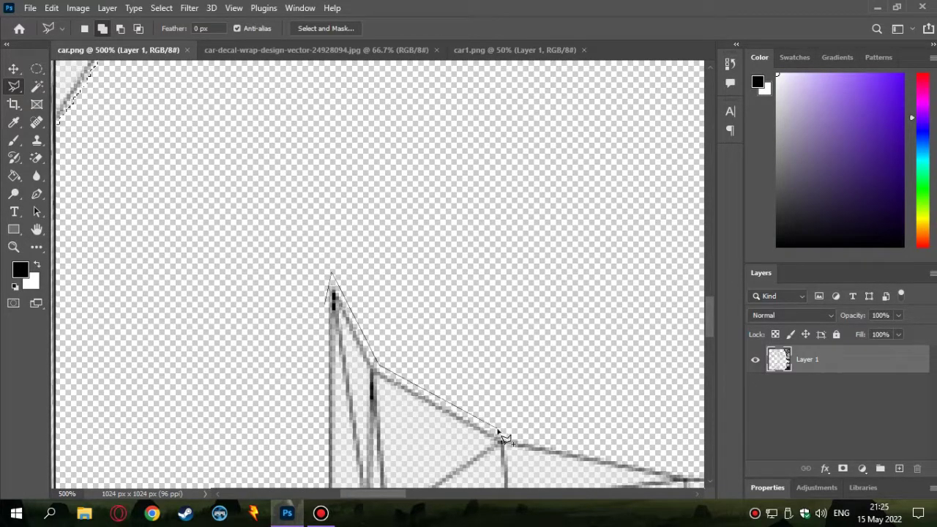
left_click(502, 362)
scroll(622, 371, "right", 2)
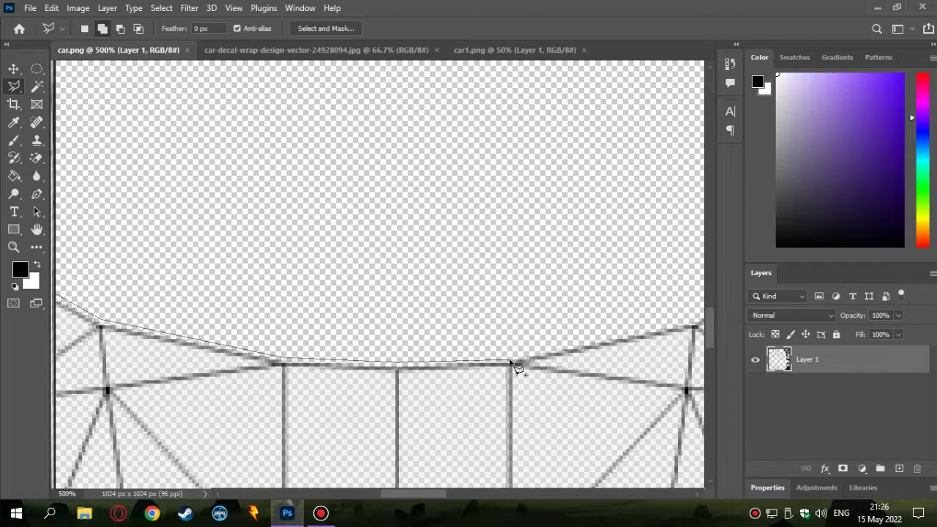
scroll(542, 351, "right", 2)
left_click(564, 317)
left_click(685, 248)
scroll(659, 256, "right", 2)
scroll(659, 256, "up", 1)
left_click(581, 249)
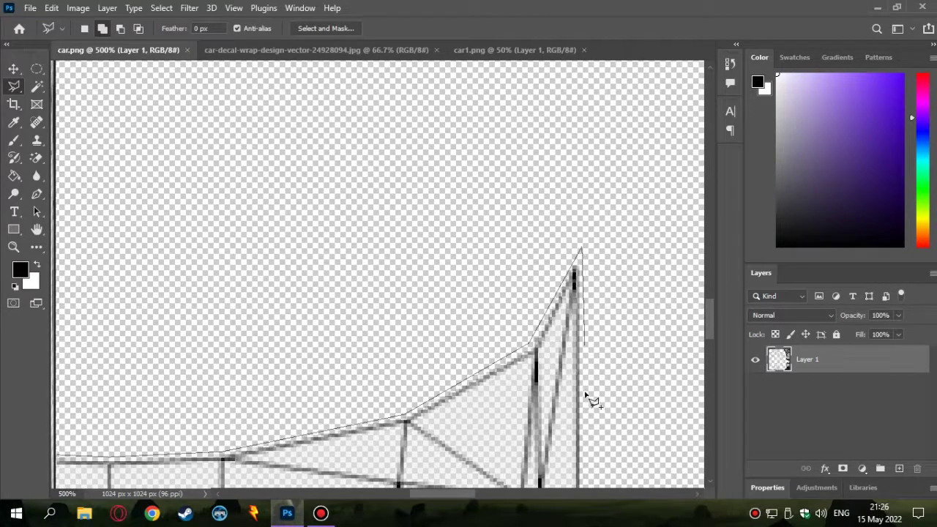
scroll(586, 403, "down", 1)
scroll(579, 415, "down", 1)
scroll(557, 403, "down", 1)
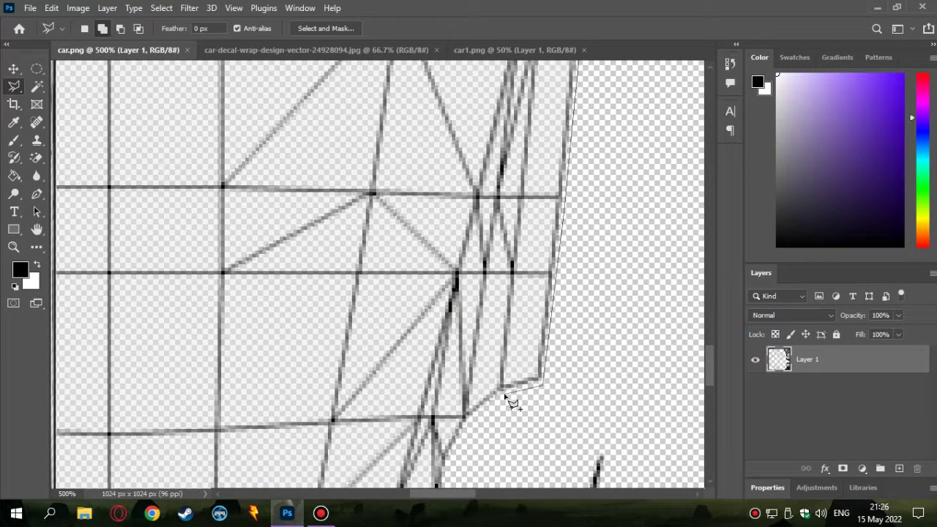
scroll(483, 400, "down", 1)
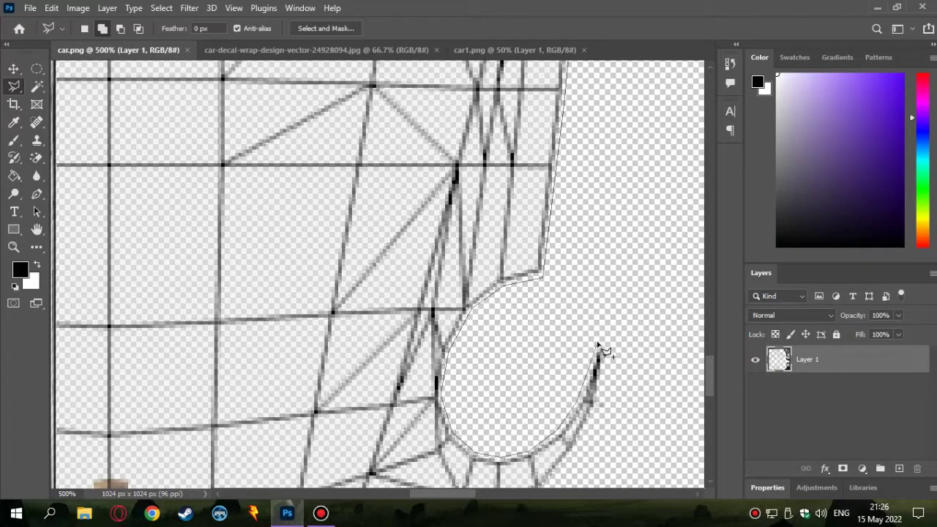
scroll(615, 395, "down", 1)
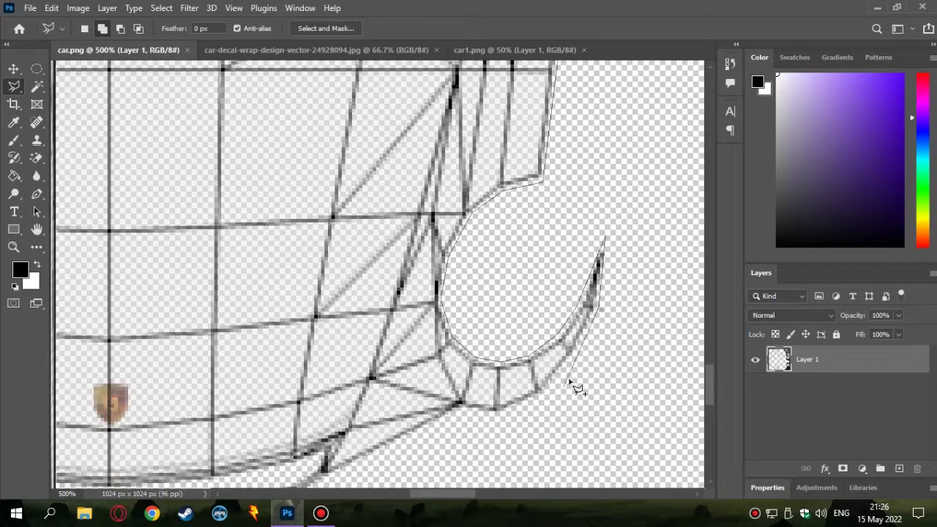
Step: Trace the front panel's wheel arch, bumper curve and lower edge, closing the outline at the apex
left_click(462, 408)
scroll(447, 381, "down", 1)
scroll(447, 381, "left", 2)
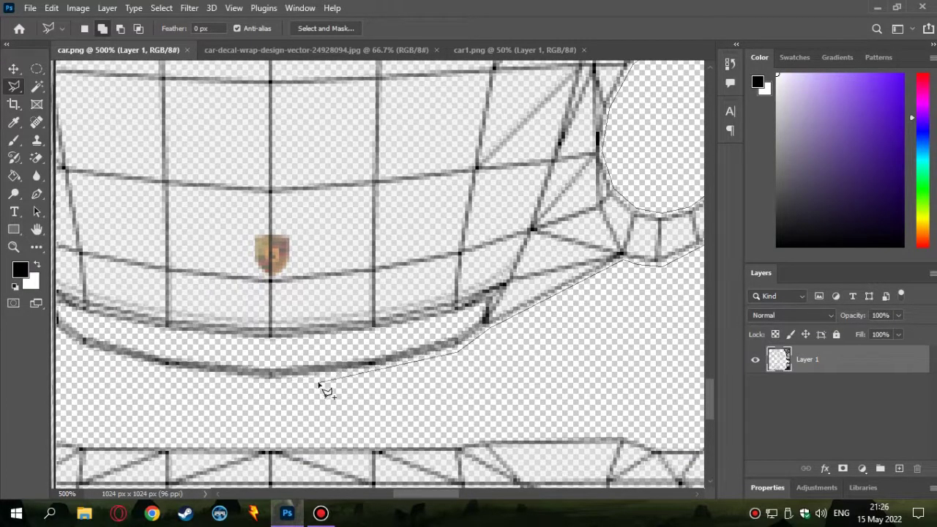
left_click(267, 382)
scroll(267, 382, "left", 2)
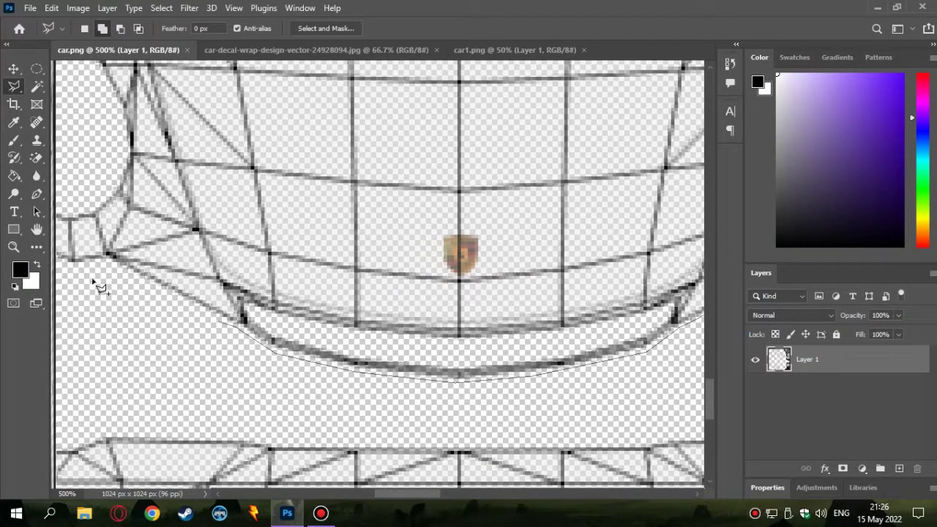
left_click(103, 260)
scroll(103, 260, "left", 2)
left_click(270, 265)
left_click(196, 216)
scroll(196, 216, "up", 1)
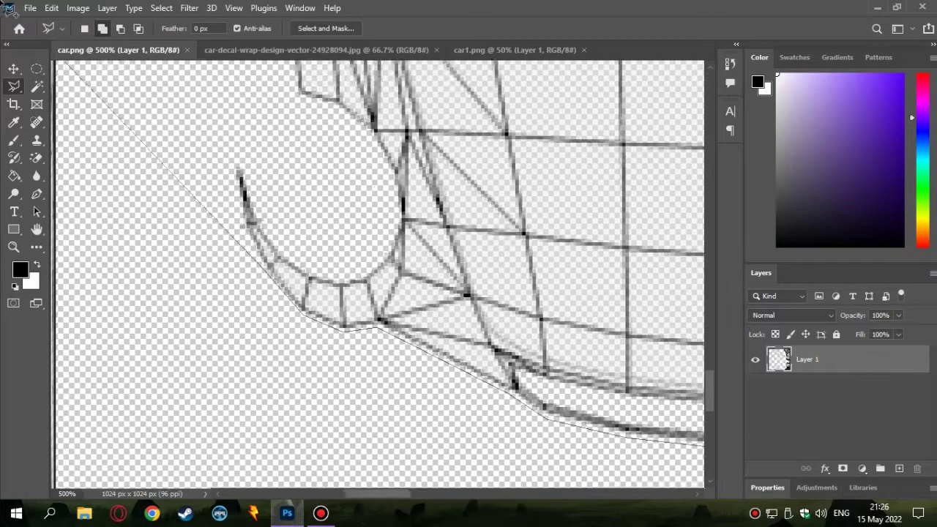
scroll(220, 242, "left", 2)
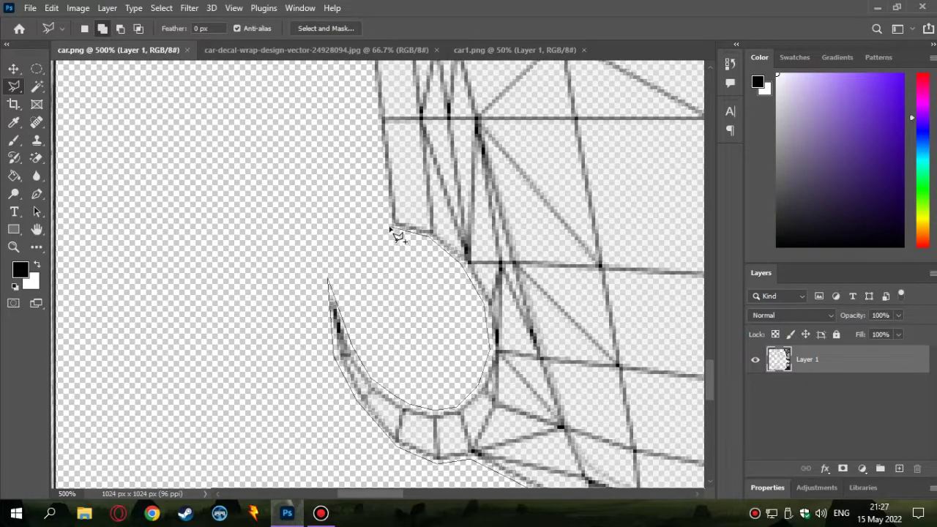
scroll(393, 232, "up", 2)
scroll(371, 230, "up", 1)
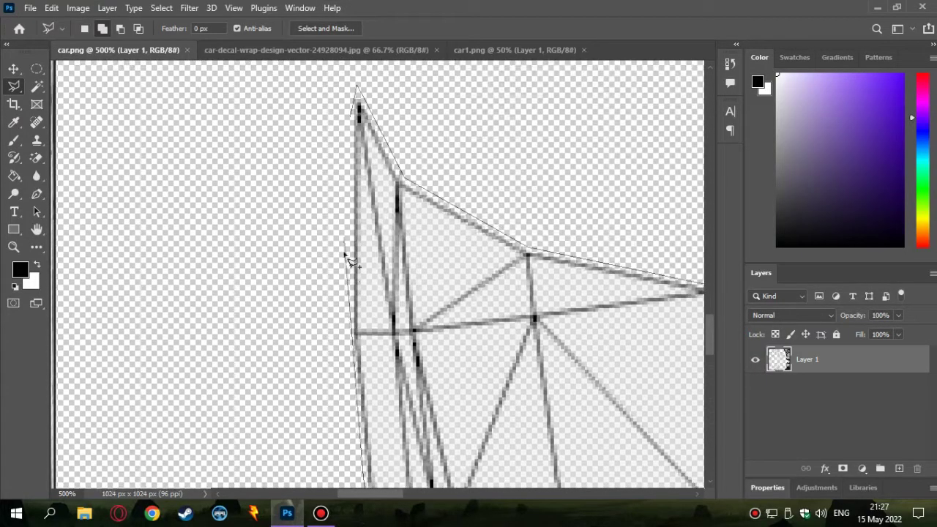
left_click(369, 86)
scroll(443, 274, "down", 5)
Step: Trace the Polygonal Lasso around the top UV panel to add it to the selection
scroll(441, 275, "up", 5)
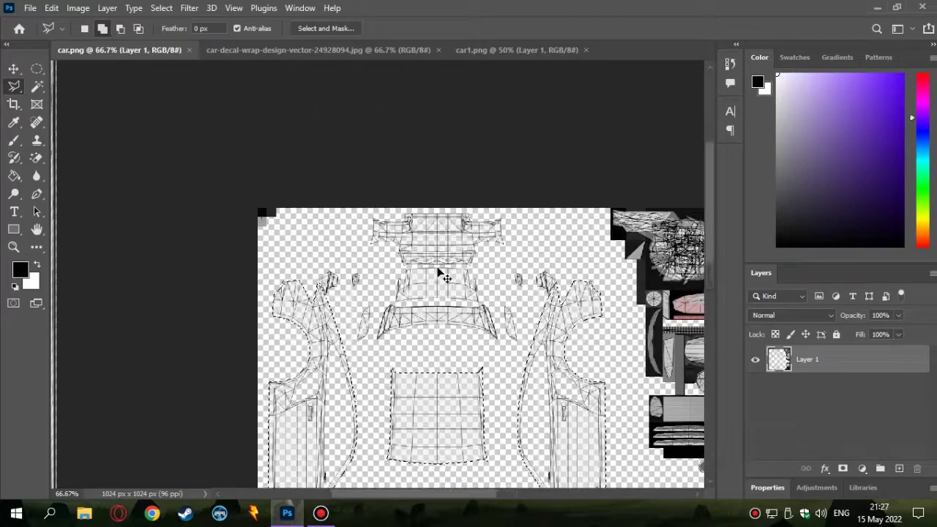
scroll(443, 274, "up", 5)
scroll(443, 322, "up", 2)
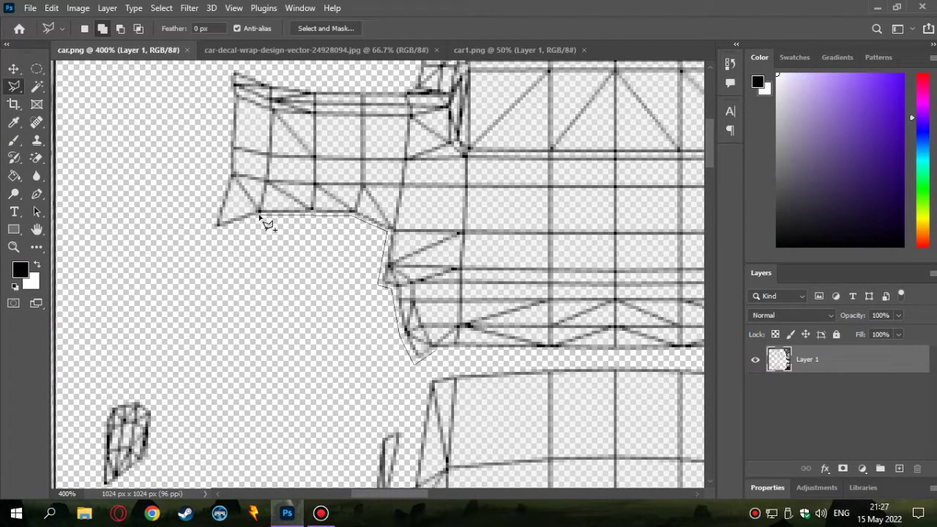
scroll(241, 67, "up", 2)
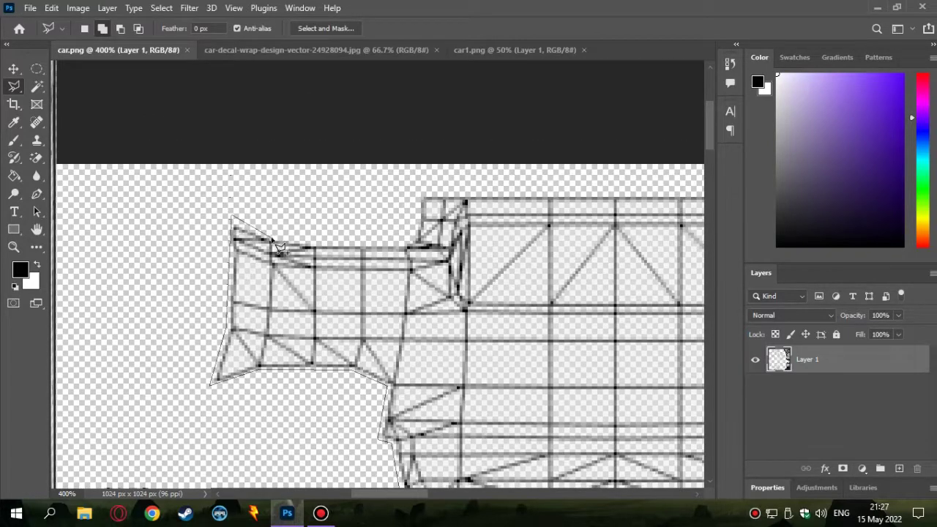
left_click(419, 194)
scroll(439, 197, "right", 5)
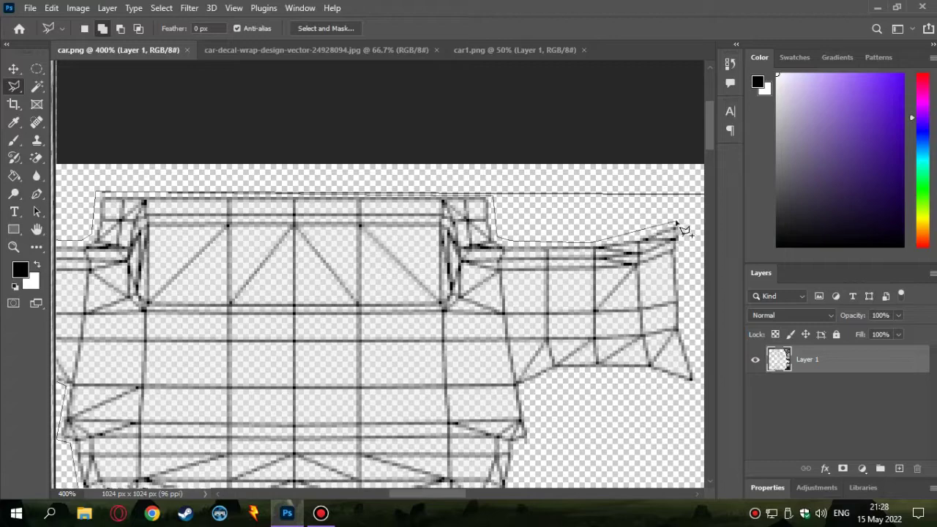
left_click(686, 325)
left_click(498, 313)
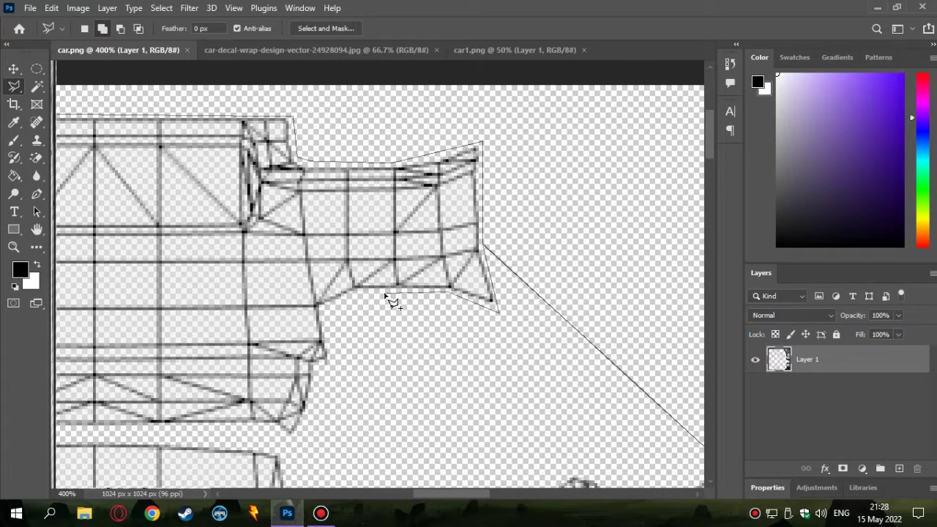
scroll(320, 414, "down", 2)
scroll(461, 309, "left", 2)
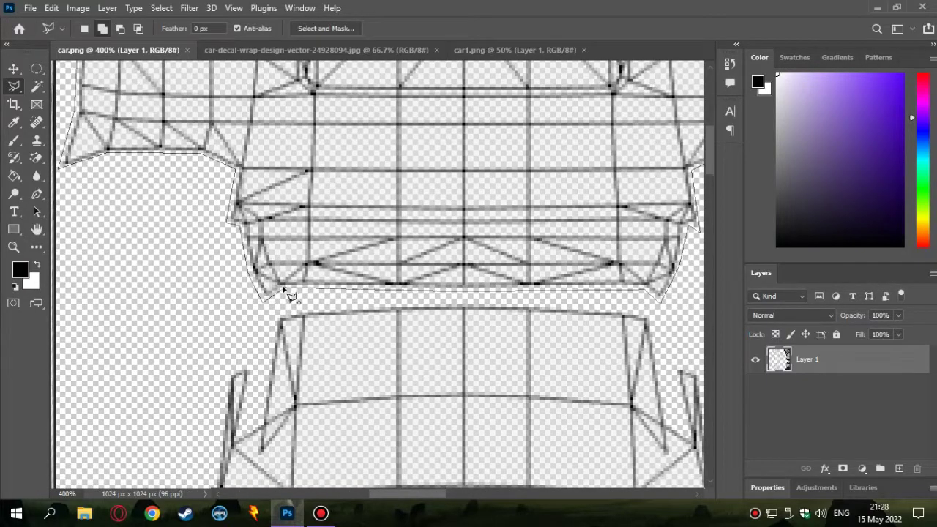
left_click(286, 292)
Step: Begin outlining the middle wireframe panel with the Polygonal Lasso
scroll(286, 292, "down", 2)
scroll(481, 314, "down", 2)
scroll(586, 345, "up", 3)
scroll(585, 345, "down", 1)
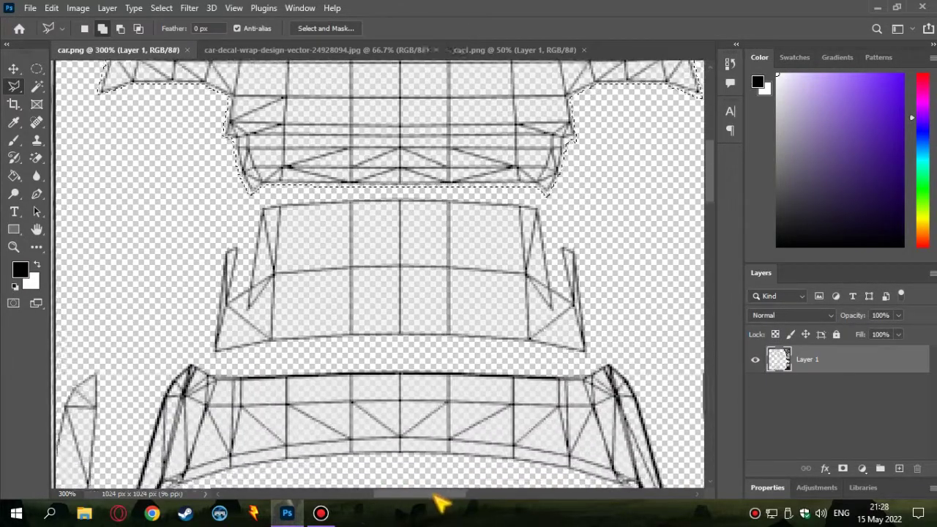
left_click(571, 353)
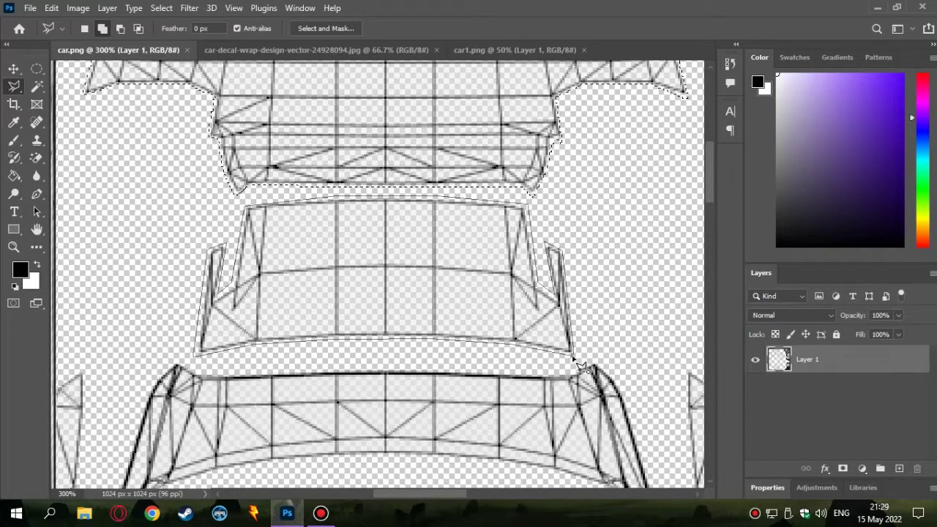
scroll(579, 364, "down", 3)
scroll(578, 374, "down", 1)
scroll(453, 439, "up", 2)
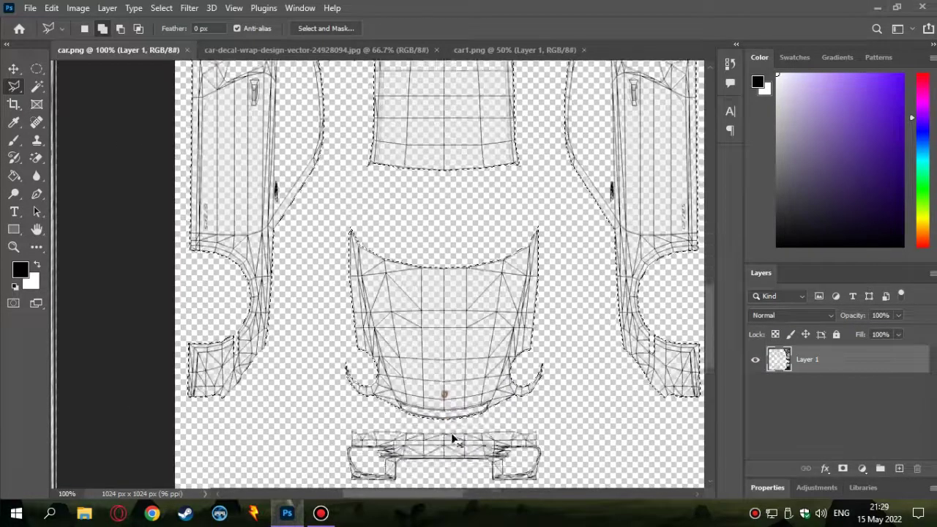
scroll(453, 439, "up", 2)
scroll(429, 433, "up", 2)
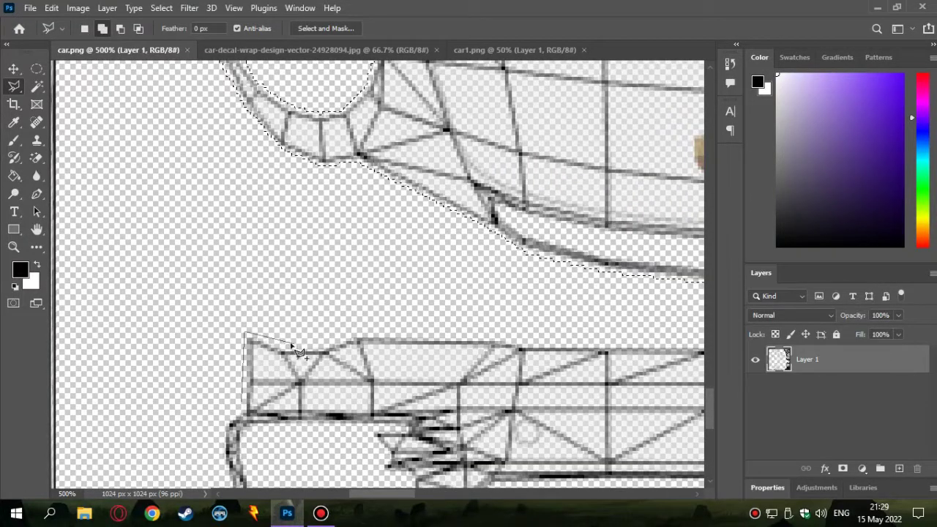
Step: Pan and zoom across the UV layout to check the panel selection
scroll(537, 354, "right", 3)
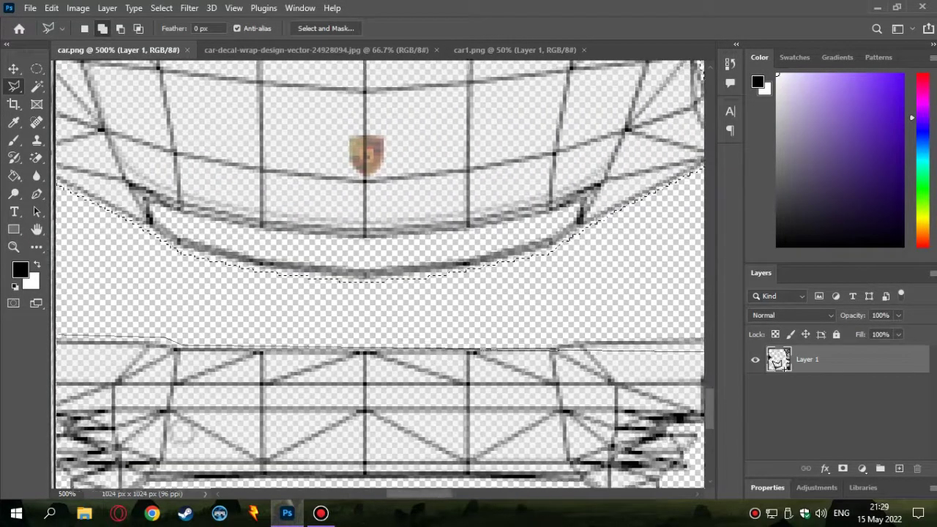
scroll(524, 348, "right", 2)
scroll(674, 344, "right", 3)
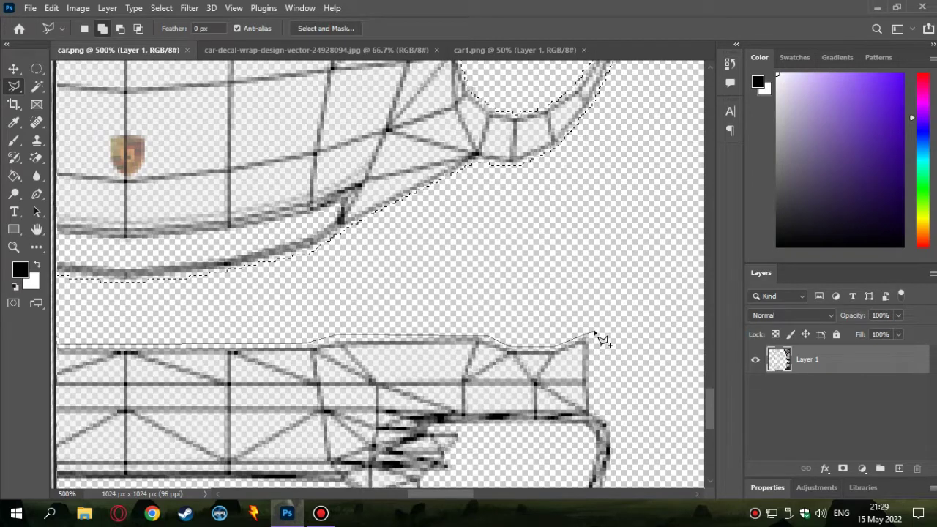
scroll(619, 428, "down", 3)
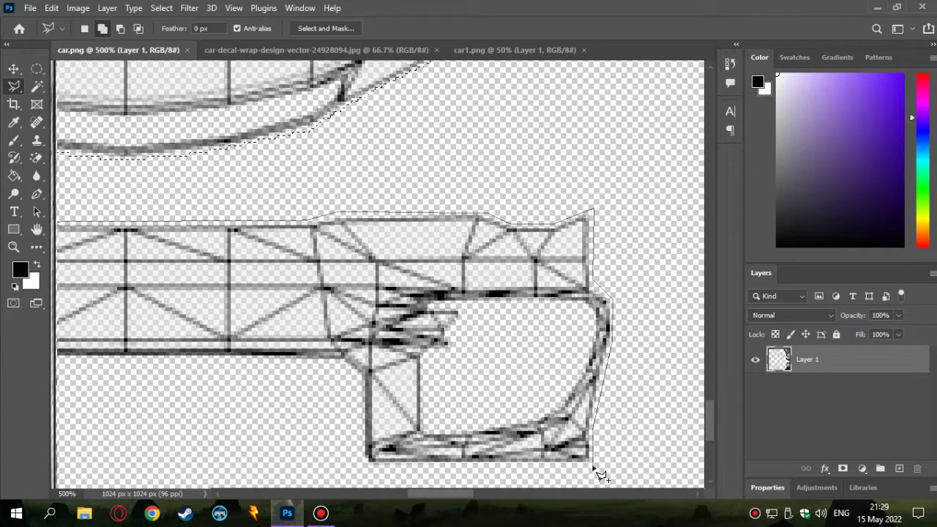
scroll(364, 386, "right", 2)
scroll(249, 370, "right", 2)
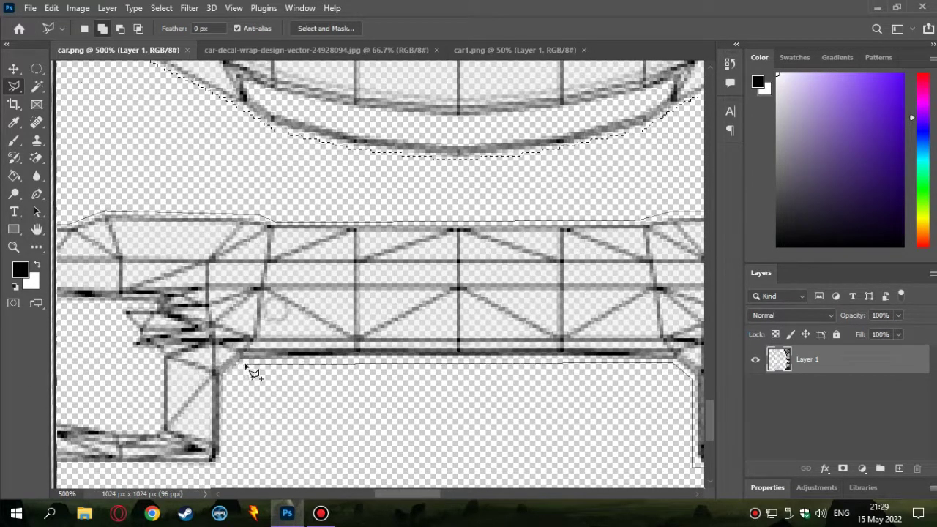
scroll(227, 385, "down", 3)
scroll(350, 301, "left", 2)
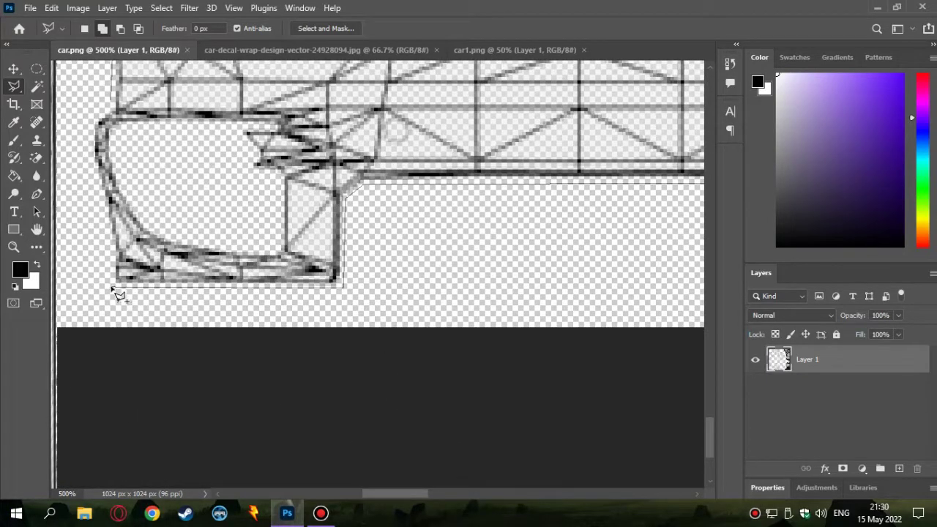
scroll(103, 195, "up", 4)
scroll(252, 295, "left", 4)
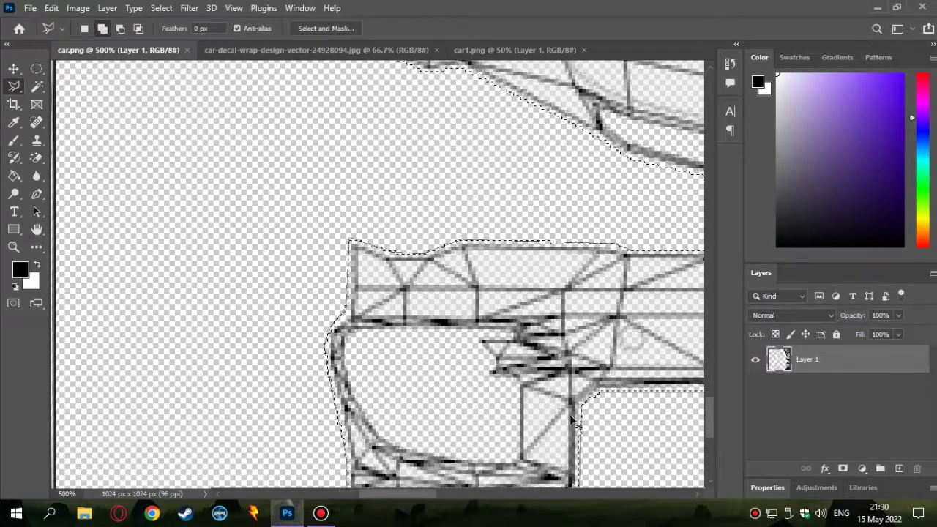
scroll(574, 403, "down", 4)
scroll(542, 381, "down", 1)
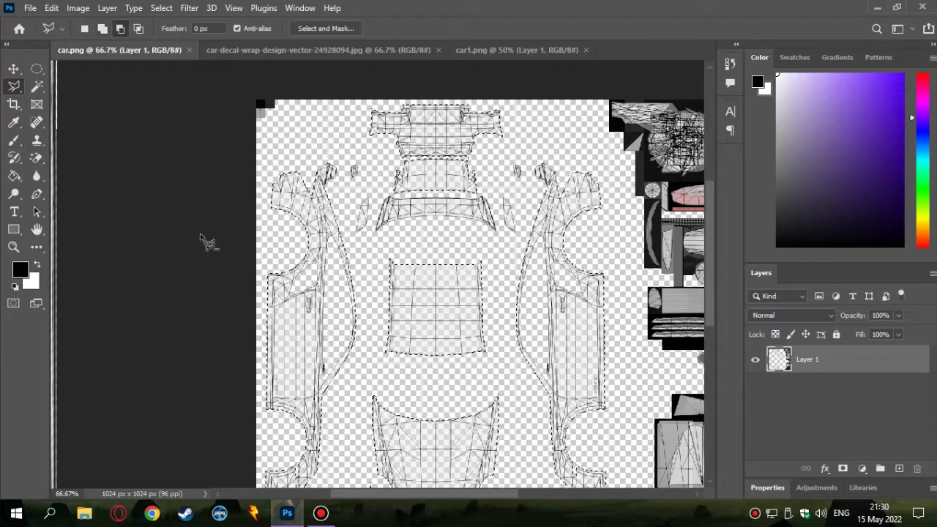
scroll(209, 242, "up", 1)
Step: Subtract the first inner opening of the bottom bumper piece from the selection
scroll(183, 293, "up", 1)
scroll(137, 404, "up", 1)
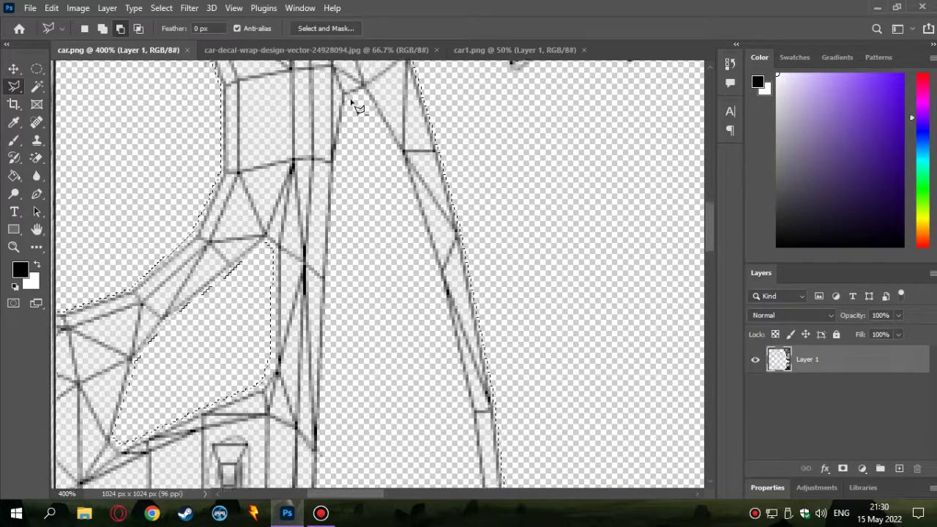
scroll(344, 174, "up", 1)
scroll(410, 242, "down", 2)
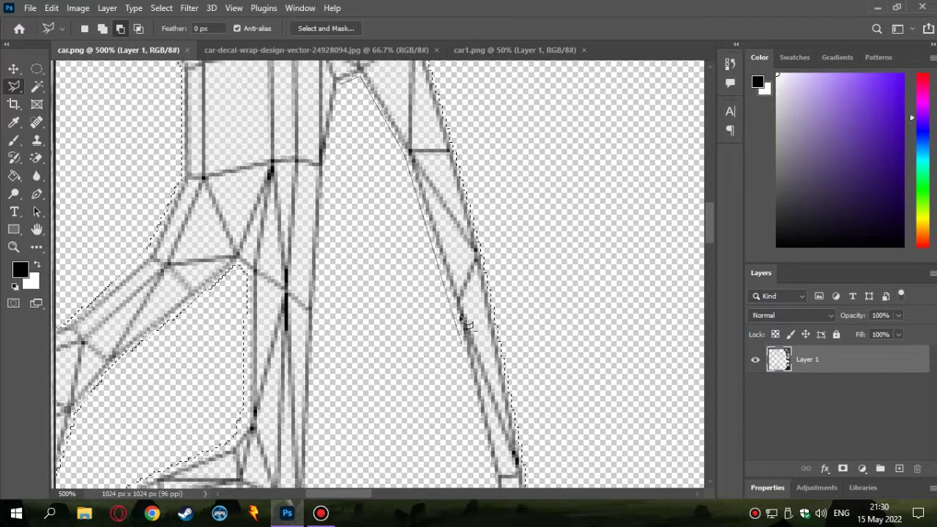
scroll(469, 329, "down", 2)
left_click(503, 358)
scroll(491, 411, "down", 2)
scroll(513, 344, "down", 2)
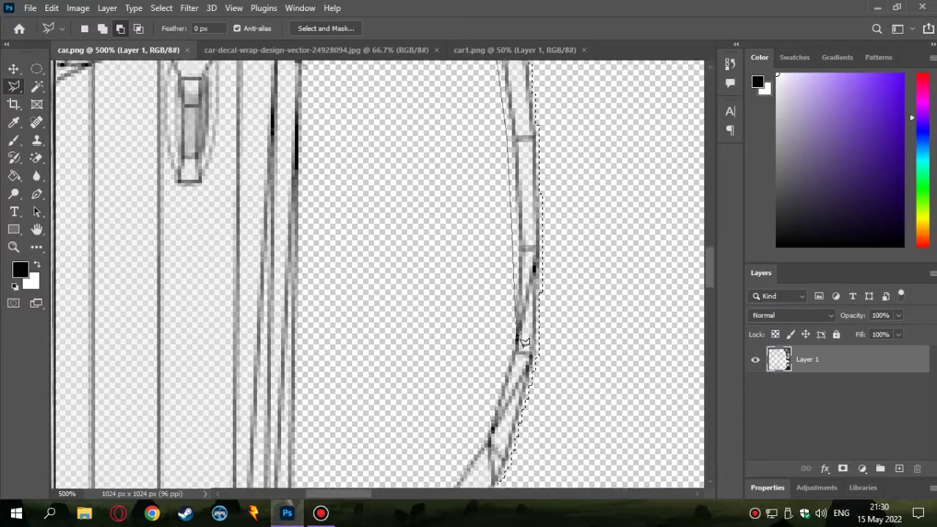
left_click(485, 438)
scroll(440, 436, "down", 2)
scroll(307, 434, "down", 1)
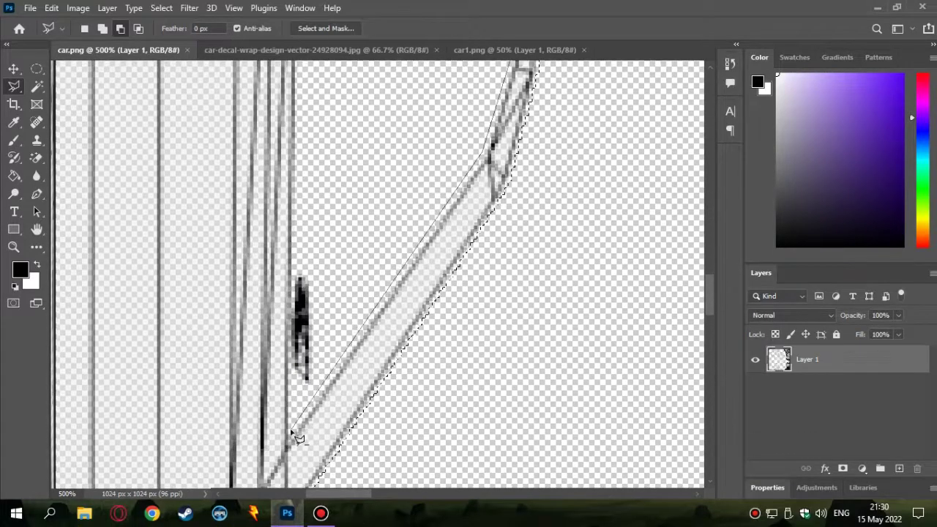
left_click(296, 242)
Step: Pan along the bumper to bring its other inner opening into view
scroll(296, 241, "up", 4)
scroll(318, 136, "up", 2)
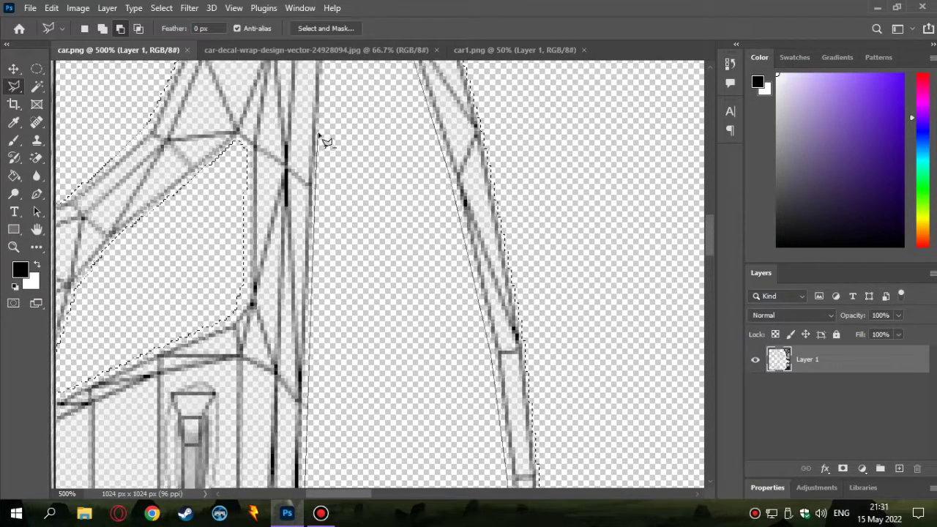
scroll(322, 146, "up", 2)
scroll(344, 121, "down", 5)
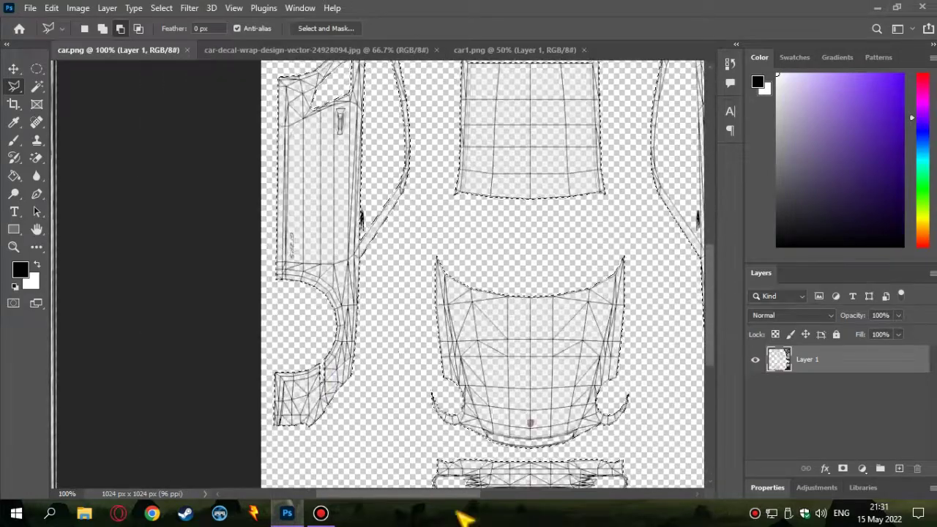
scroll(482, 472, "up", 4)
scroll(481, 472, "down", 3)
scroll(327, 424, "up", 5)
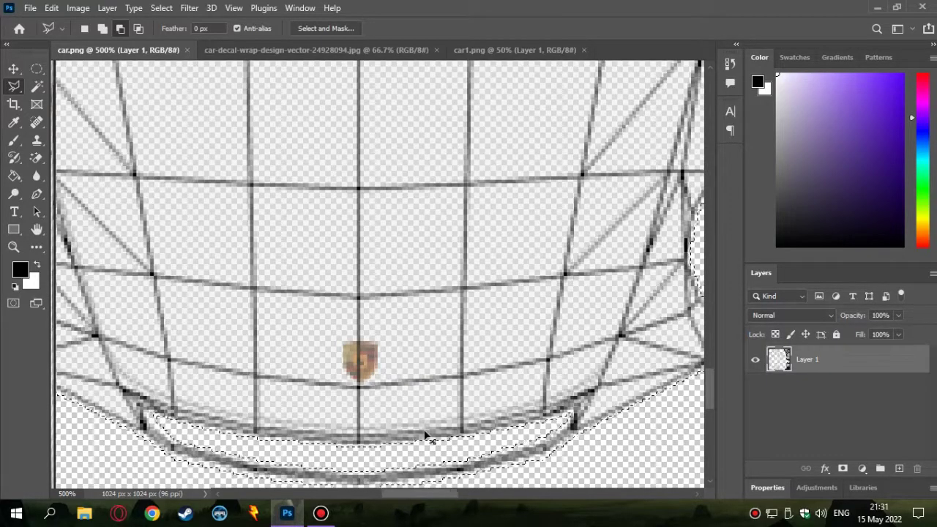
scroll(425, 435, "down", 3)
scroll(269, 417, "up", 4)
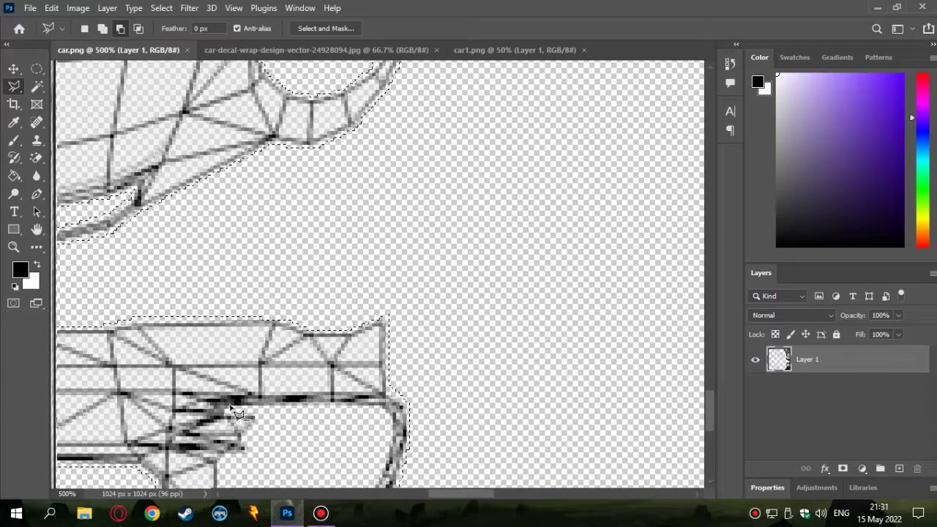
scroll(395, 443, "up", 1)
scroll(454, 361, "down", 1)
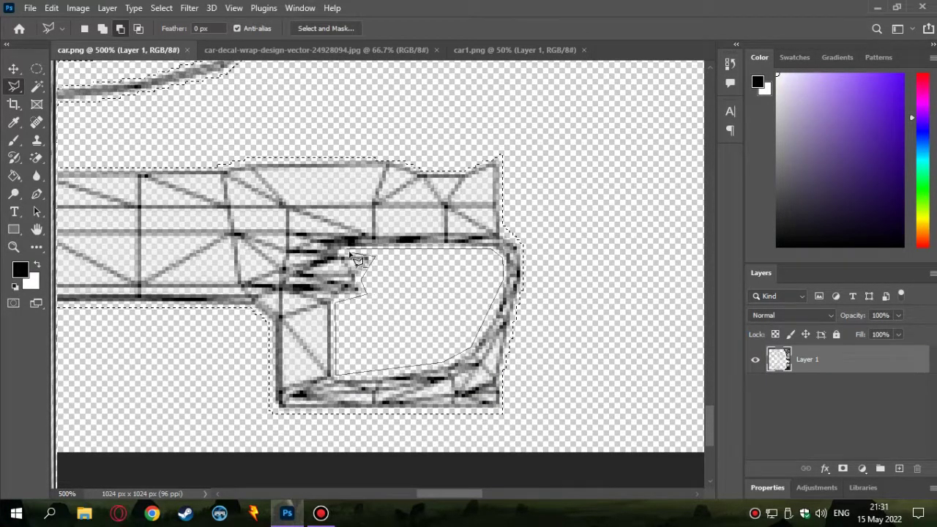
left_click_drag(443, 493, 381, 493)
scroll(366, 308, "up", 1)
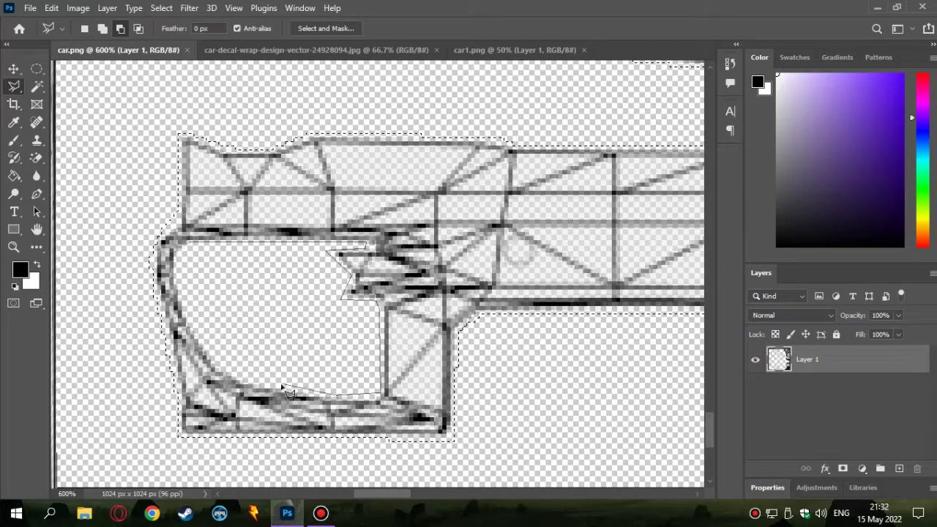
scroll(187, 293, "down", 1)
Step: Zoom in on the window-shaped gap in the side panel and start subtracting it
scroll(473, 378, "down", 4)
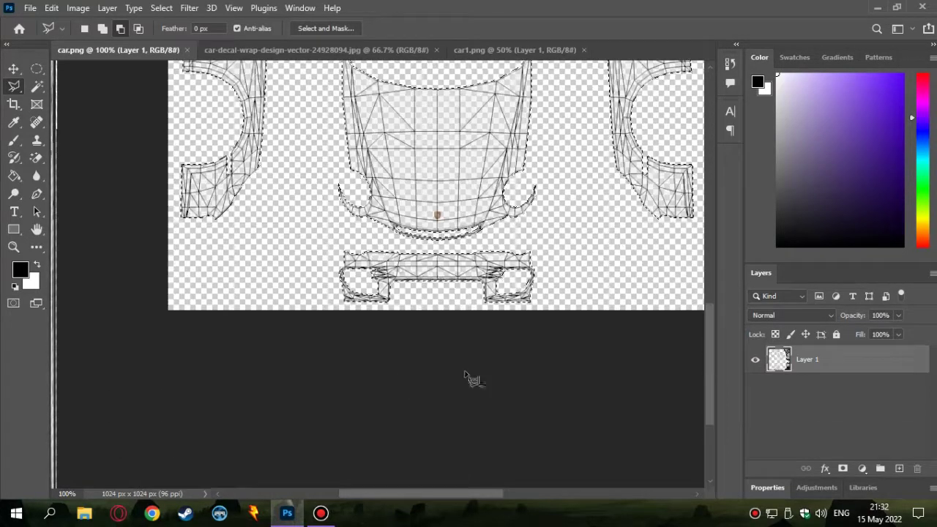
scroll(473, 378, "down", 1)
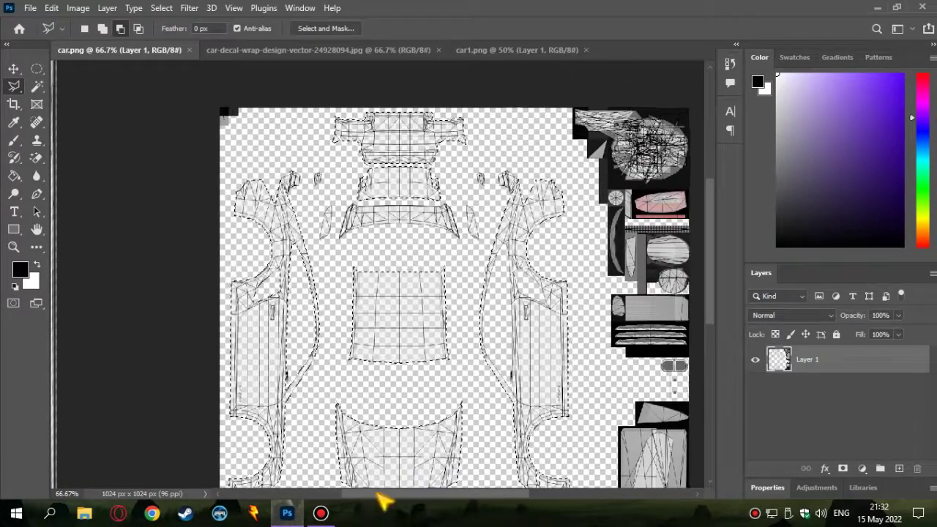
scroll(477, 381, "up", 2)
scroll(554, 286, "up", 1)
scroll(477, 498, "up", 1)
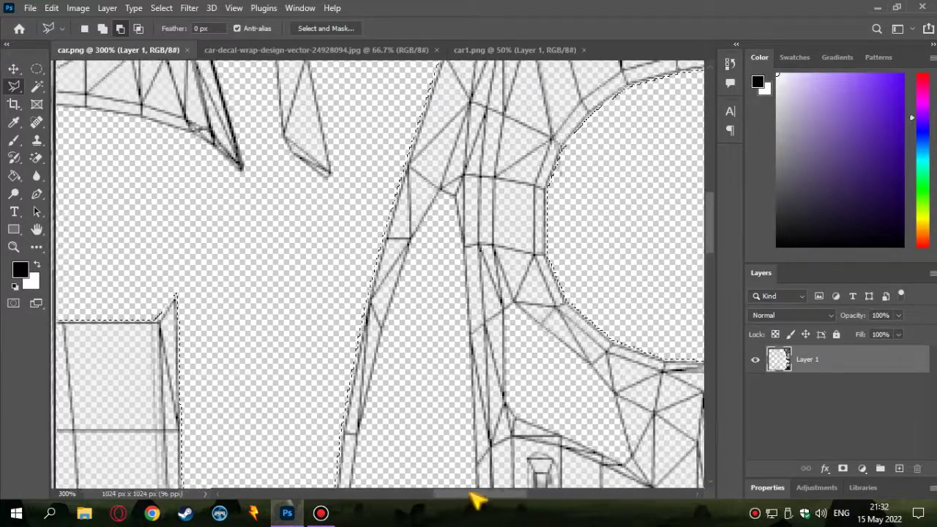
scroll(439, 199, "up", 1)
scroll(491, 410, "down", 2)
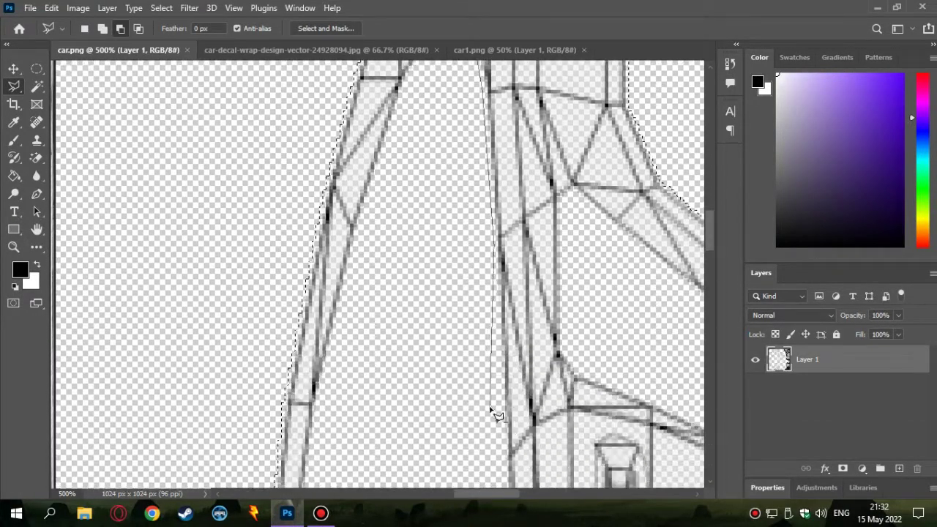
scroll(511, 439, "down", 2)
scroll(513, 435, "down", 2)
scroll(516, 432, "down", 2)
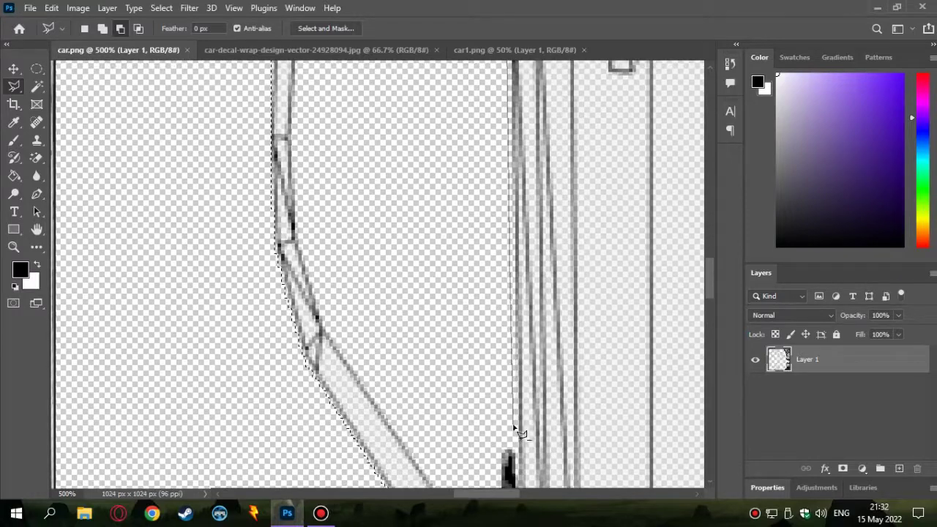
scroll(498, 421, "down", 1)
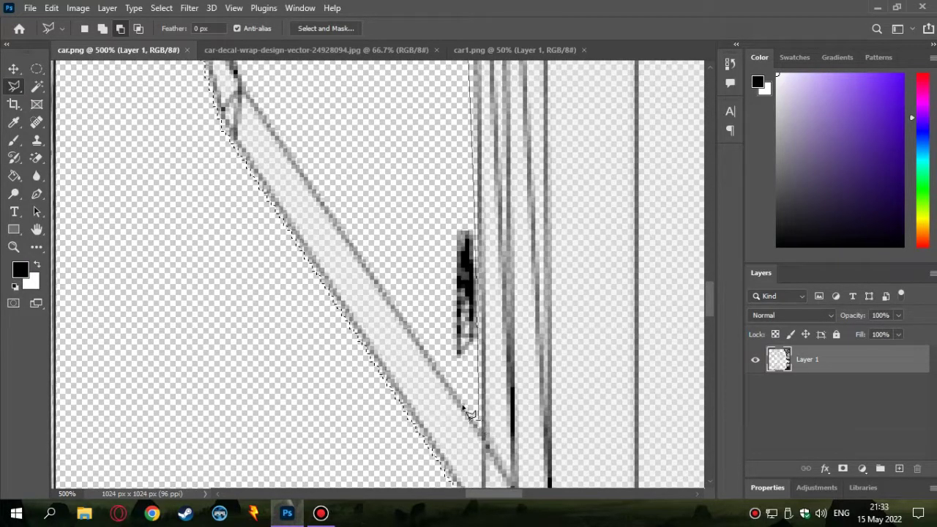
scroll(320, 193, "up", 3)
left_click(344, 160)
Step: Finish cutting the gap out of the selection and zoom out over the whole texture
scroll(344, 286, "up", 4)
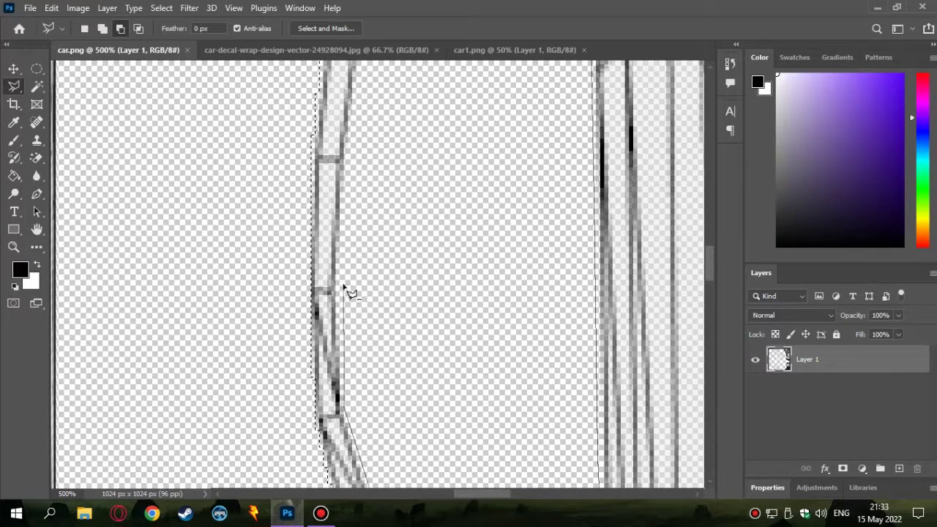
scroll(353, 165, "up", 2)
scroll(433, 178, "up", 3)
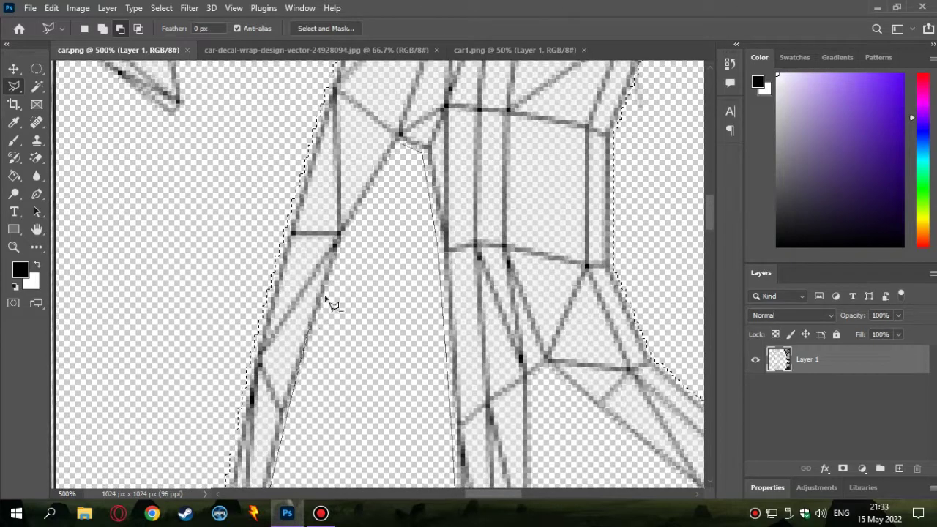
scroll(406, 152, "down", 5)
scroll(418, 356, "up", 5)
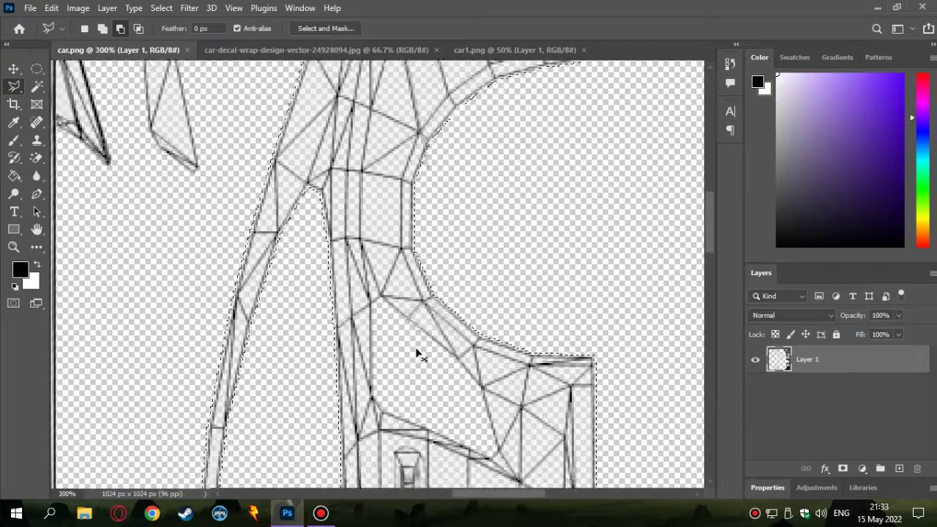
scroll(377, 234, "up", 1)
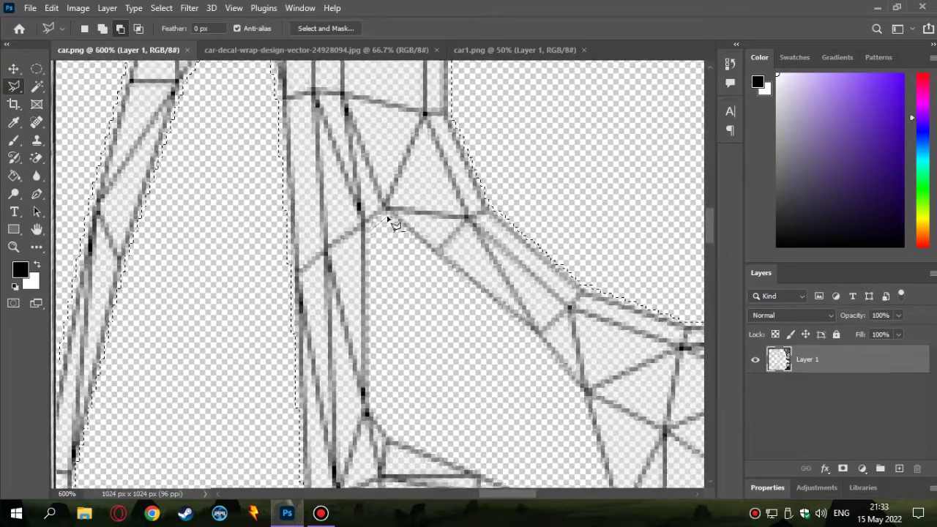
left_click(568, 386)
scroll(616, 398, "down", 3)
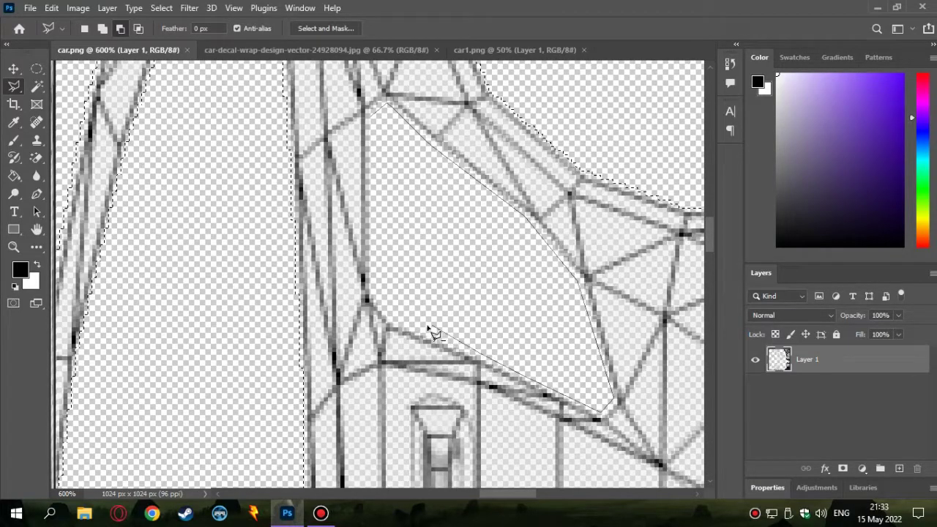
scroll(385, 279, "down", 3)
scroll(417, 271, "down", 3)
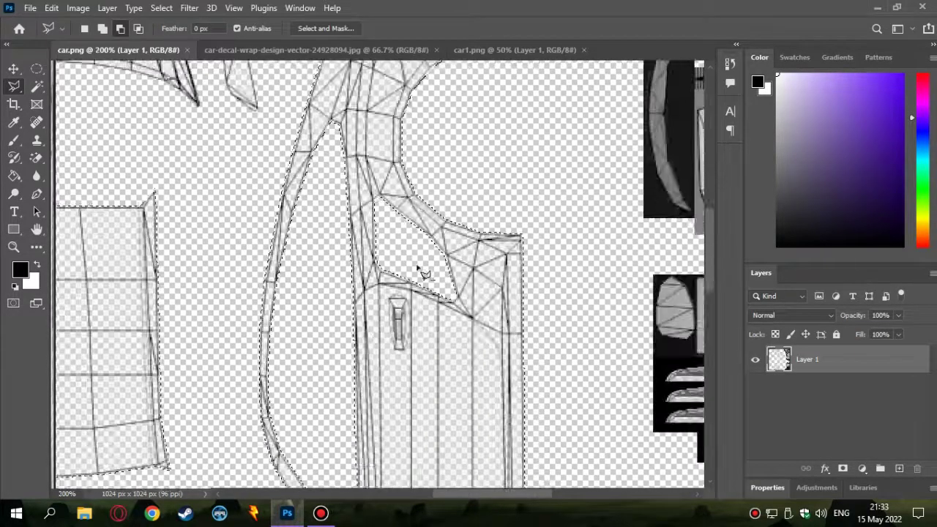
scroll(469, 351, "down", 2)
Step: Choose the Paint Bucket tool with black as the foreground colour, glancing at the decal image for reference
scroll(376, 299, "down", 1)
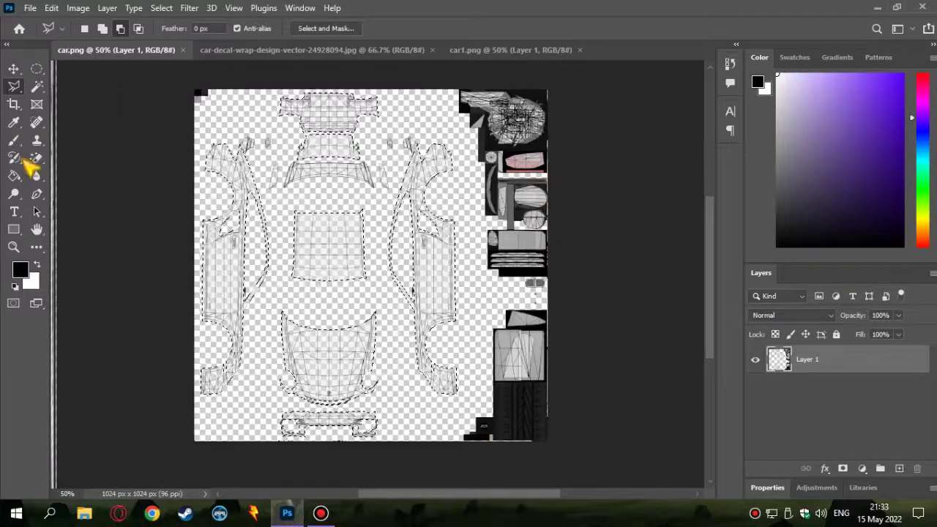
left_click(15, 176)
left_click(20, 269)
left_click(812, 188)
left_click(313, 49)
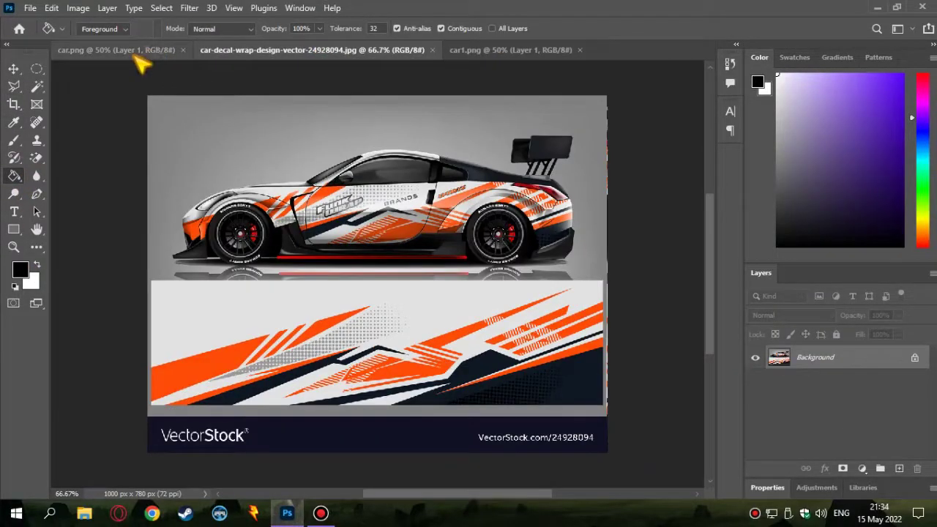
left_click(117, 50)
Step: Fill the roof panel's grid cells, gaps and small shapes with black
scroll(309, 276, "up", 2)
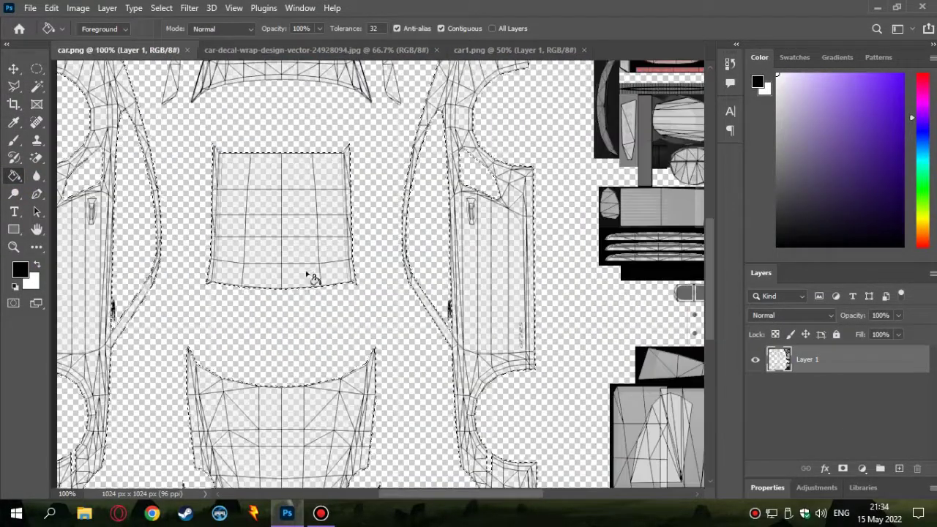
scroll(289, 234, "up", 1)
left_click(289, 234)
left_click(234, 245)
left_click(234, 271)
left_click(227, 142)
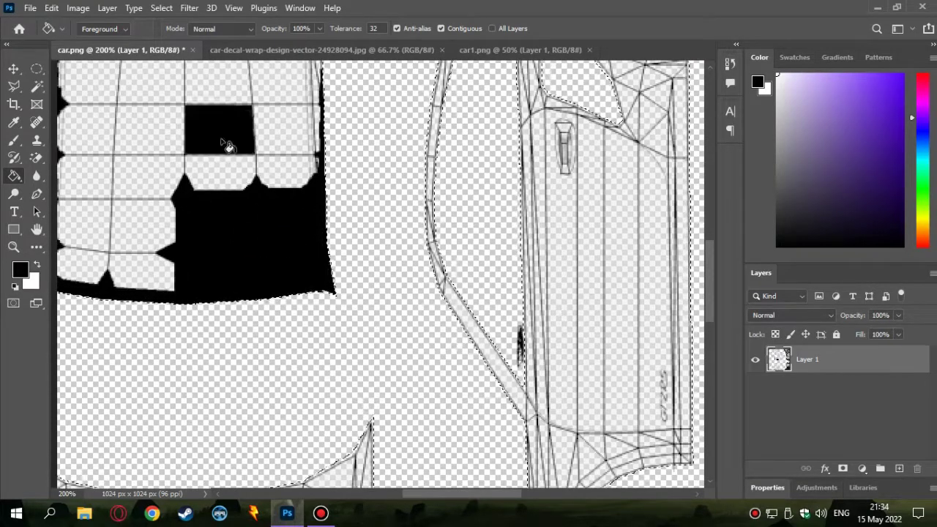
left_click(253, 150)
scroll(330, 293, "left", 5)
scroll(503, 342, "up", 1)
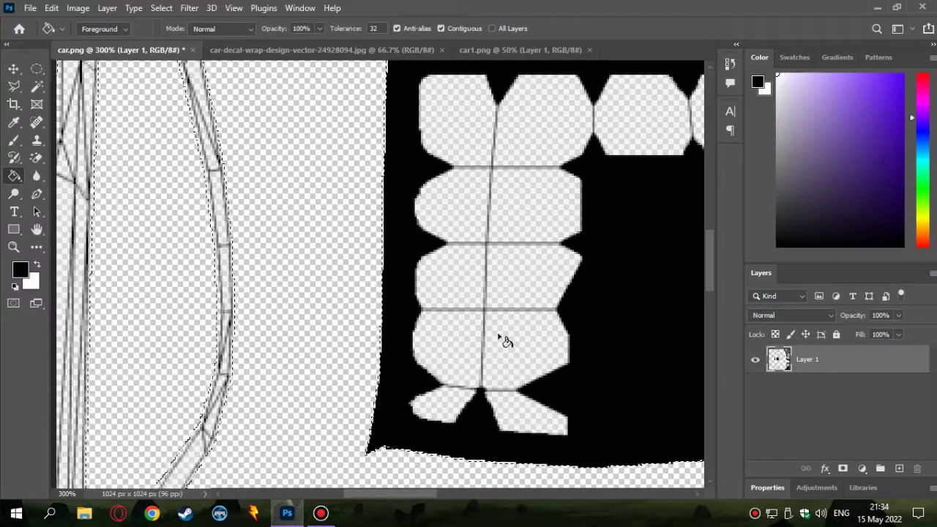
left_click(487, 294)
left_click(531, 414)
left_click(443, 404)
scroll(534, 335, "up", 2)
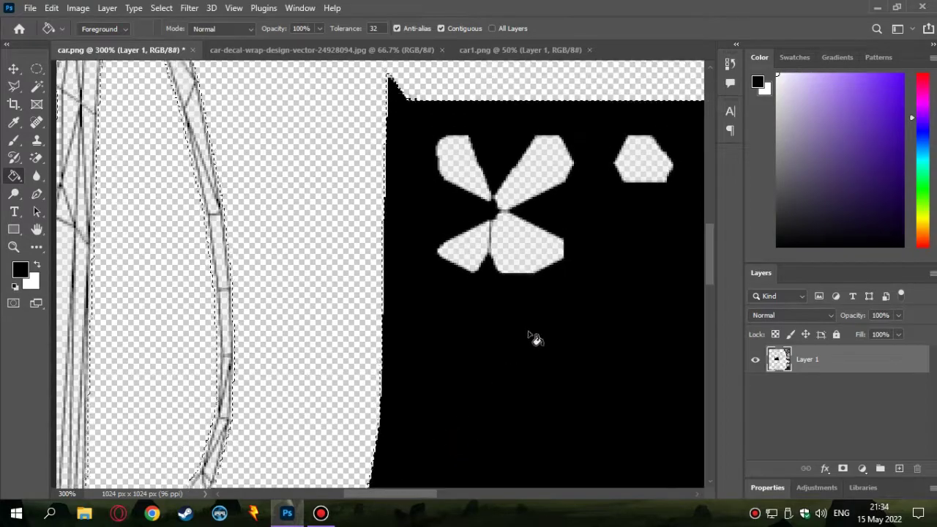
scroll(533, 335, "up", 1)
left_click(487, 223)
Step: Blacken the leftover white mesh cells and thin slivers in that panel
scroll(439, 435, "down", 3)
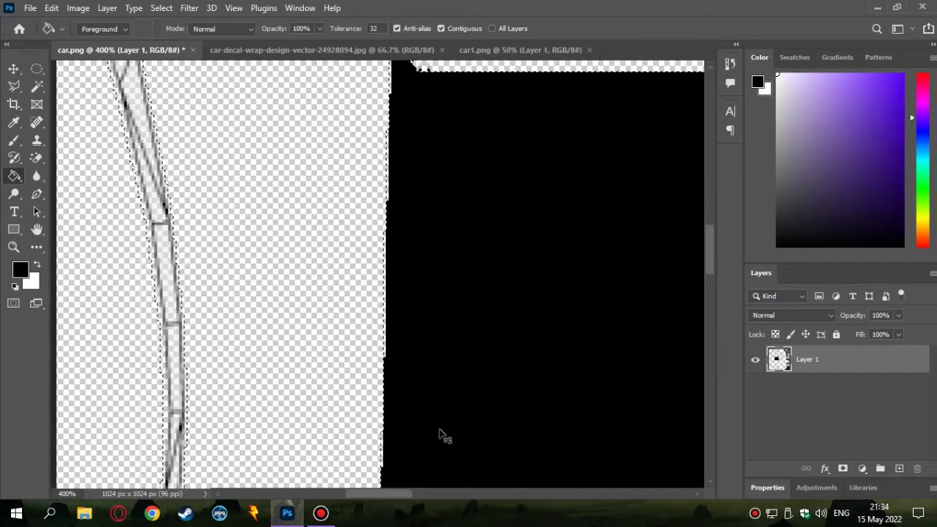
scroll(393, 372, "down", 2)
scroll(498, 435, "up", 5)
scroll(495, 264, "down", 2)
scroll(495, 264, "up", 3)
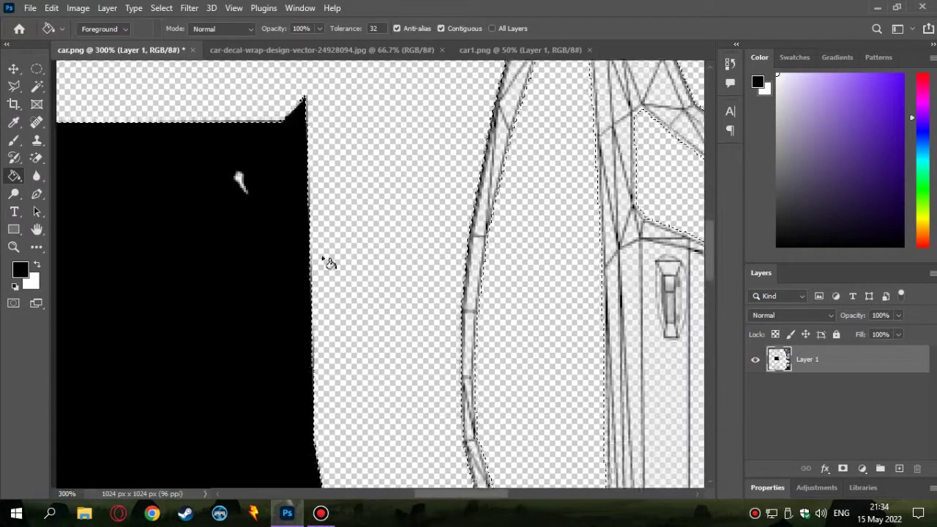
scroll(199, 209, "up", 1)
scroll(496, 345, "up", 2)
scroll(313, 257, "up", 1)
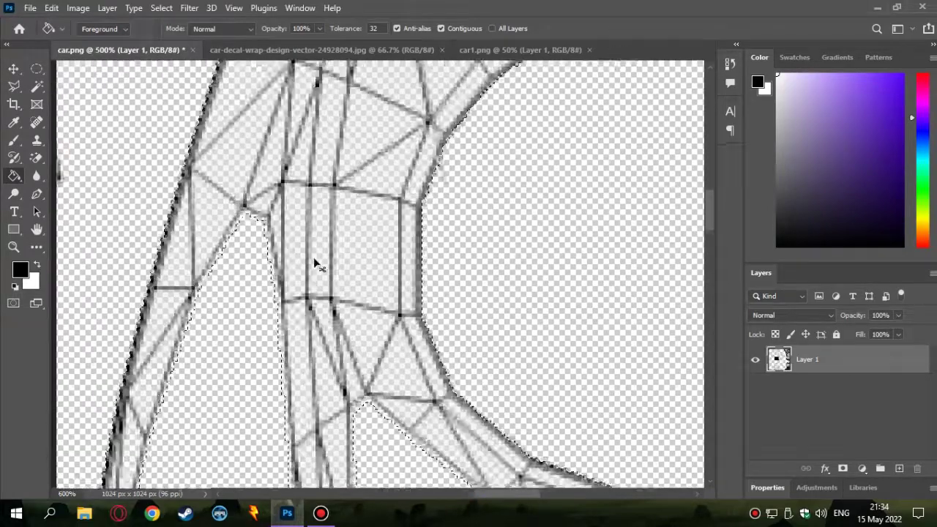
scroll(252, 249, "down", 2)
left_click(253, 249)
left_click(249, 231)
scroll(245, 205, "up", 2)
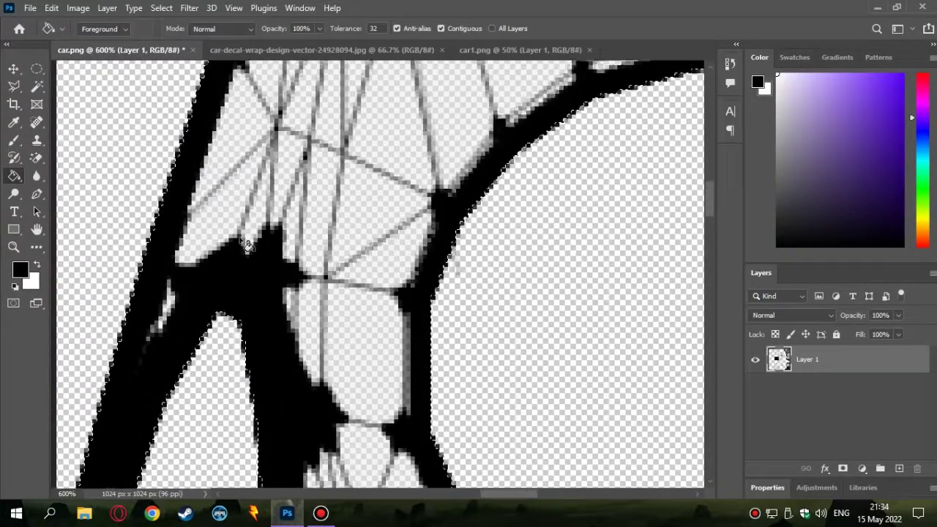
left_click(245, 189)
left_click(304, 282)
left_click(307, 264)
scroll(312, 220, "up", 1)
left_click(318, 164)
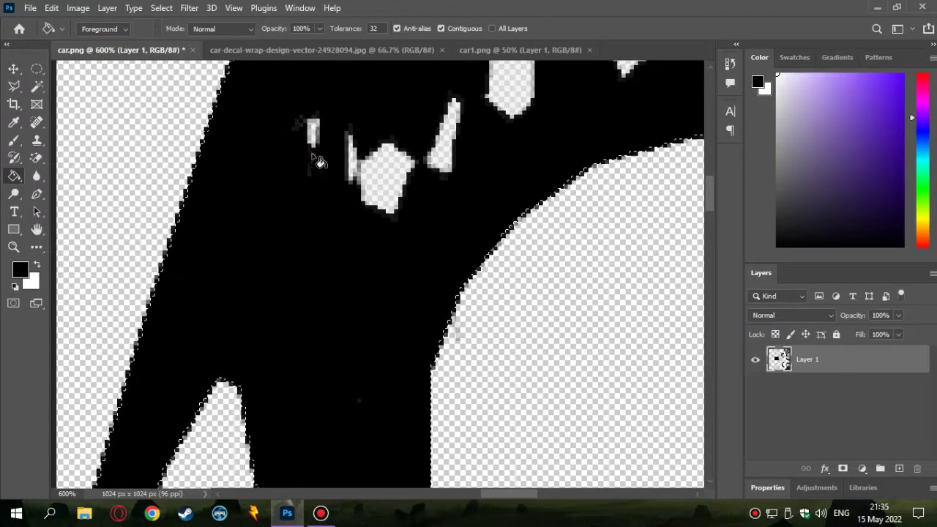
Step: Fill the two white strips between the black panels with black
scroll(417, 174, "up", 2)
scroll(559, 264, "up", 1)
scroll(381, 334, "down", 2)
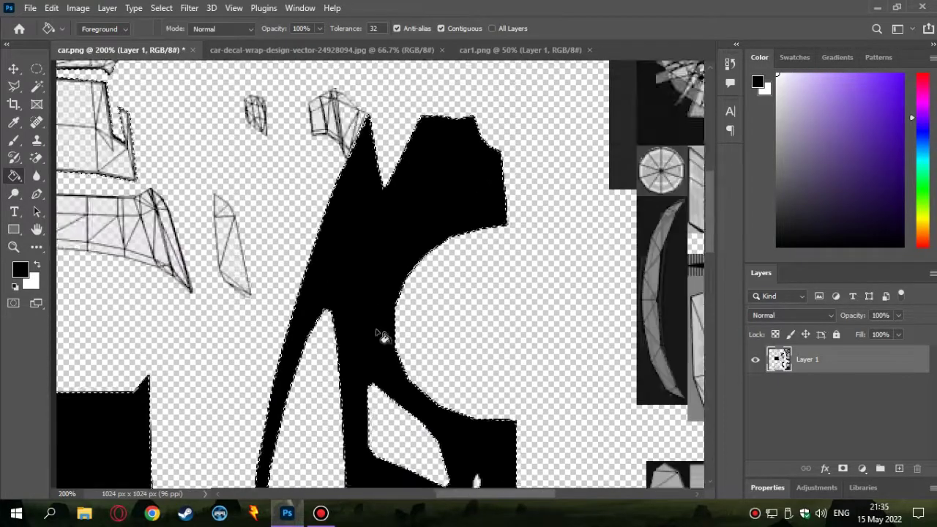
scroll(544, 221, "down", 1)
scroll(543, 221, "up", 1)
scroll(512, 330, "down", 2)
scroll(432, 344, "down", 2)
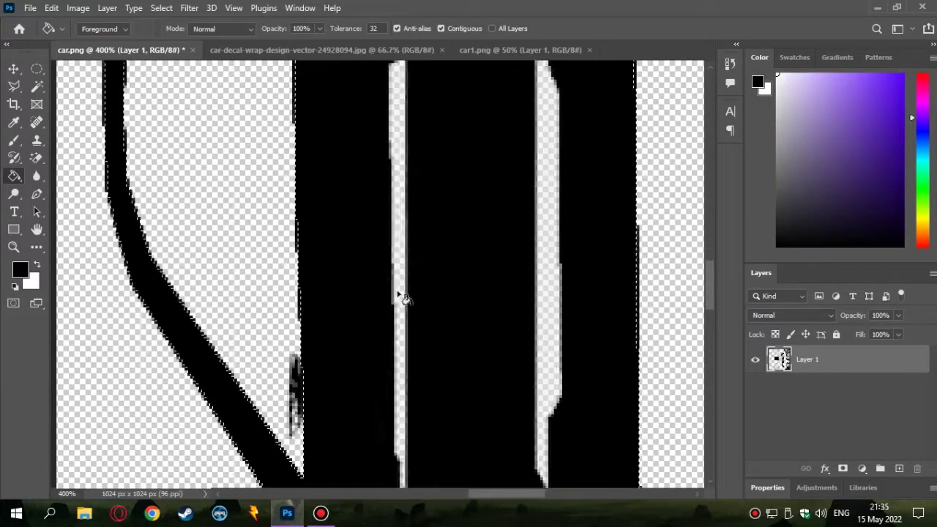
left_click(403, 297)
left_click(549, 326)
Step: Fill the front bumper's grid cells, including the grey-edged cell, with black
scroll(554, 328, "down", 3)
scroll(435, 331, "up", 3)
scroll(498, 397, "up", 2)
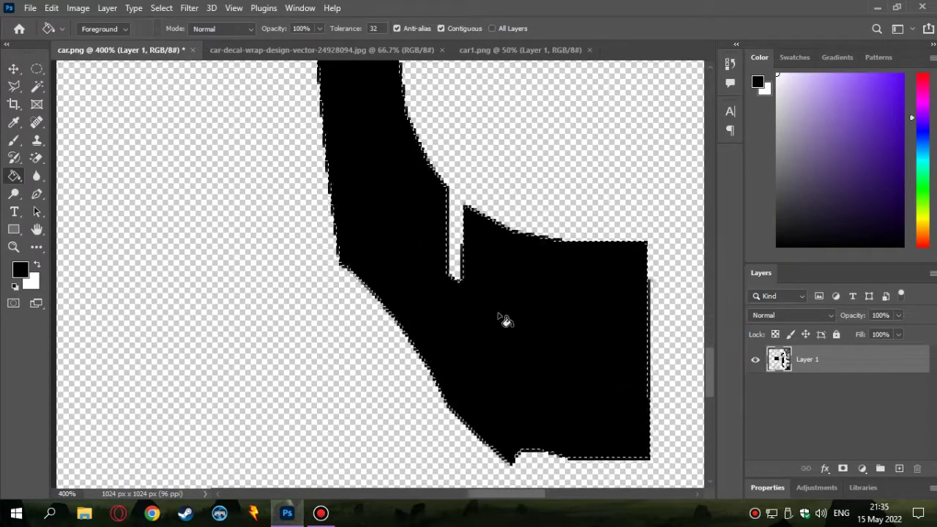
scroll(505, 320, "down", 3)
scroll(526, 370, "down", 3)
scroll(381, 335, "up", 2)
scroll(454, 351, "up", 2)
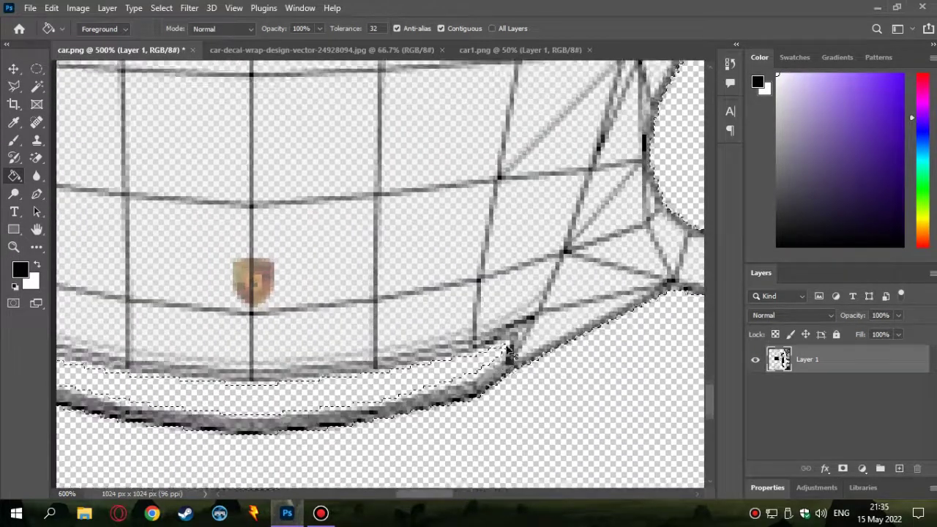
scroll(503, 338, "up", 1)
left_click(498, 331)
left_click(391, 293)
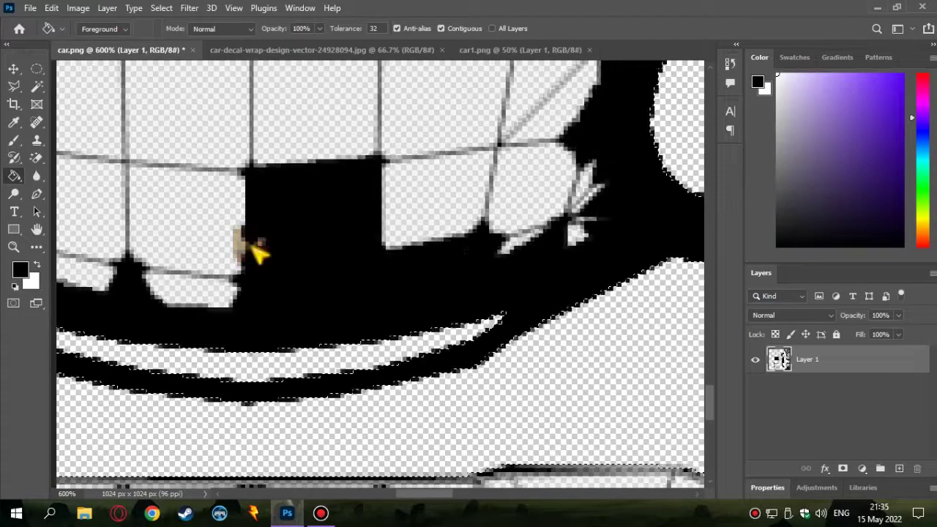
left_click(242, 271)
scroll(203, 292, "down", 2)
scroll(429, 387, "up", 2)
scroll(360, 314, "up", 1)
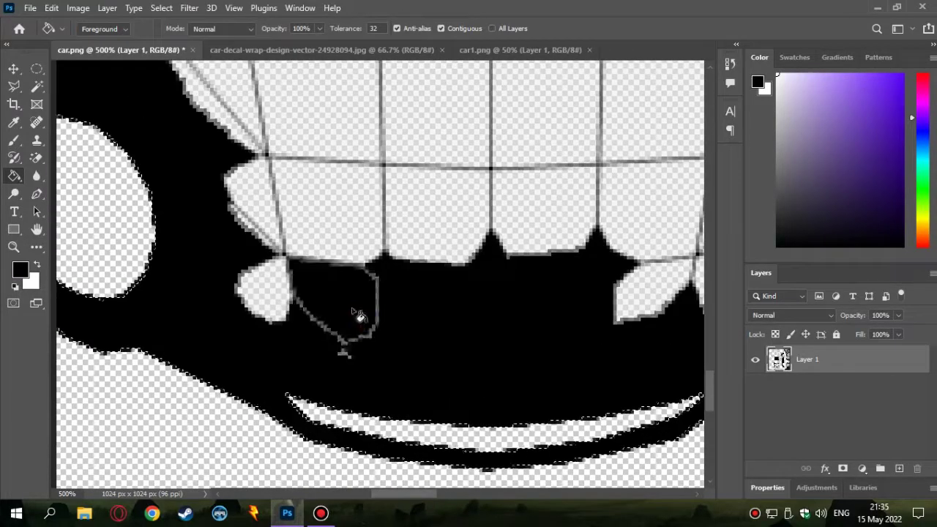
left_click(360, 314)
Step: Blacken the grille cells, its centre triangle, the diagonal band and upper panel
left_click(640, 238)
scroll(509, 268, "down", 2)
left_click(425, 203)
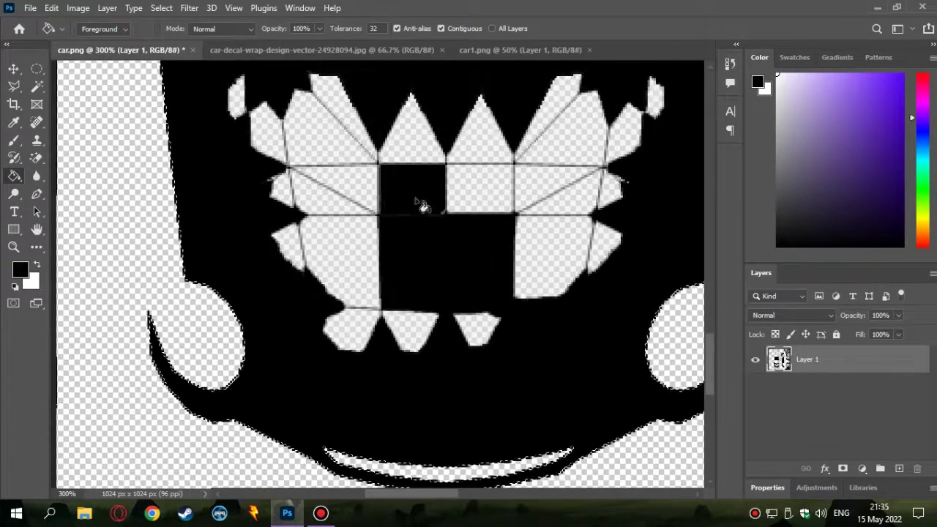
left_click(452, 162)
left_click(356, 129)
left_click(337, 187)
scroll(512, 183, "up", 1)
left_click(573, 172)
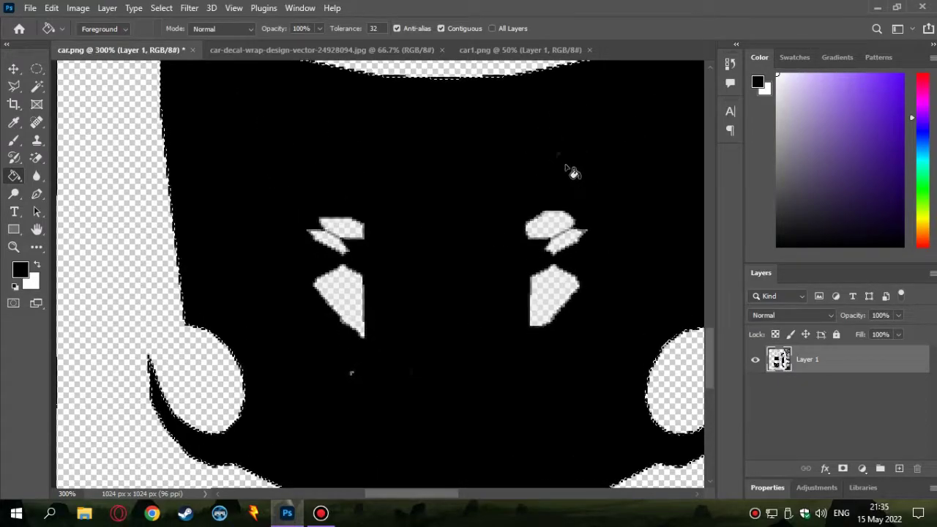
scroll(352, 297, "down", 3)
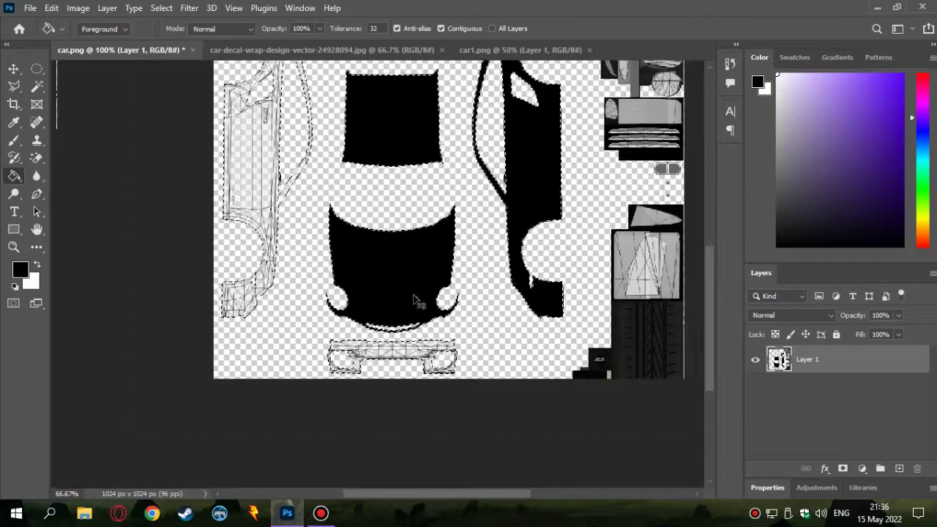
scroll(533, 306, "up", 3)
left_click(532, 258)
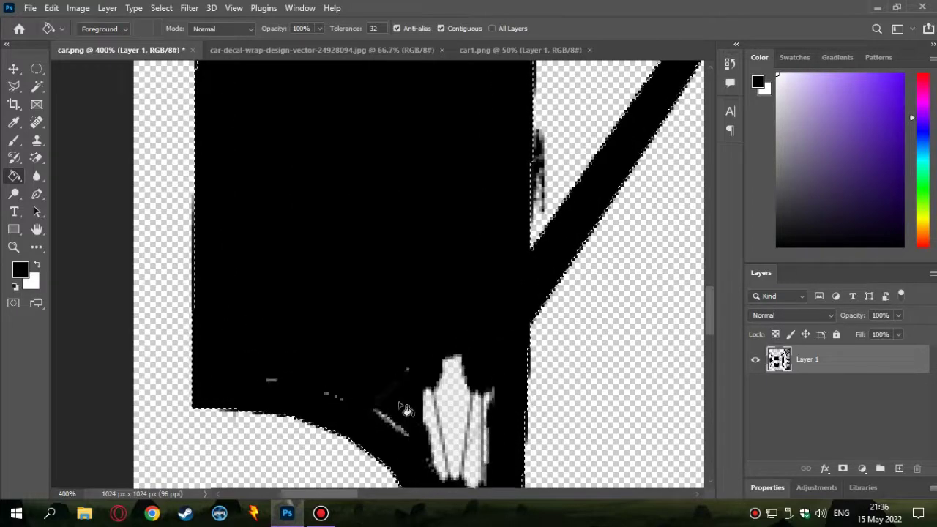
Step: Fill the area between the outline and wireframe, plus the wireframe panel's cells, black
scroll(440, 329, "down", 3)
scroll(359, 366, "down", 3)
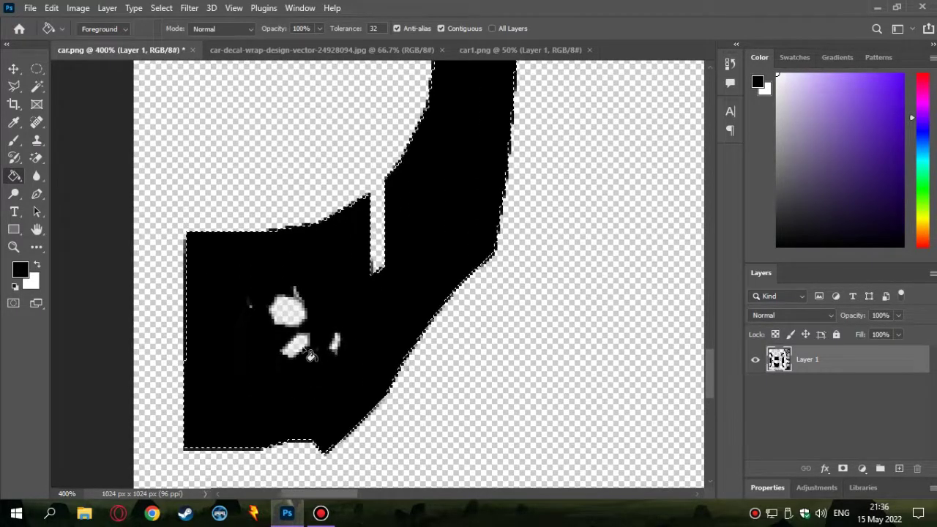
scroll(292, 322, "up", 1)
scroll(371, 350, "up", 2)
scroll(383, 272, "up", 2)
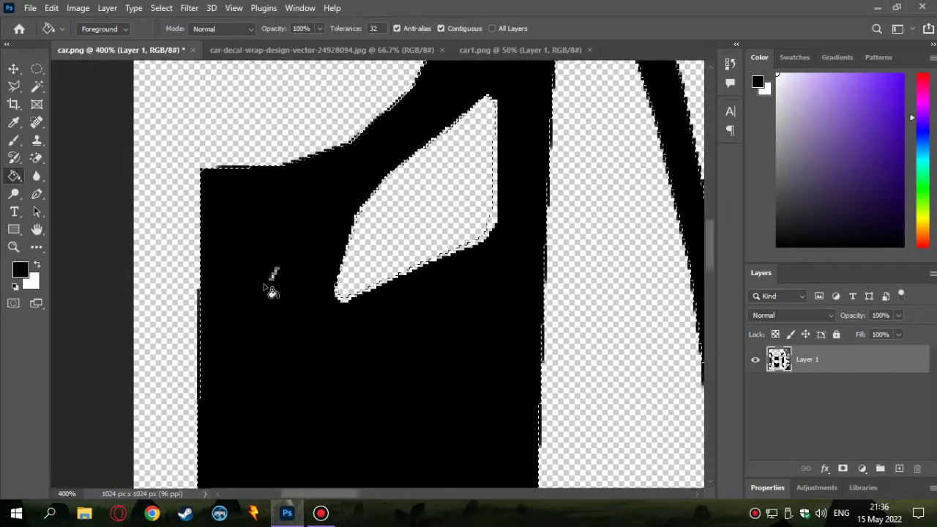
scroll(272, 286, "up", 2)
scroll(448, 312, "down", 2)
scroll(468, 278, "down", 4)
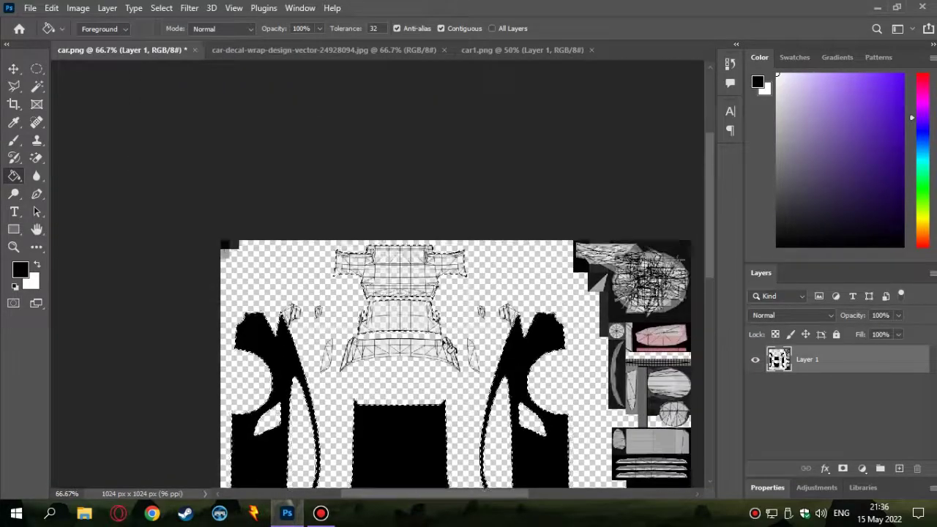
scroll(334, 306, "up", 5)
scroll(334, 307, "down", 1)
left_click(319, 265)
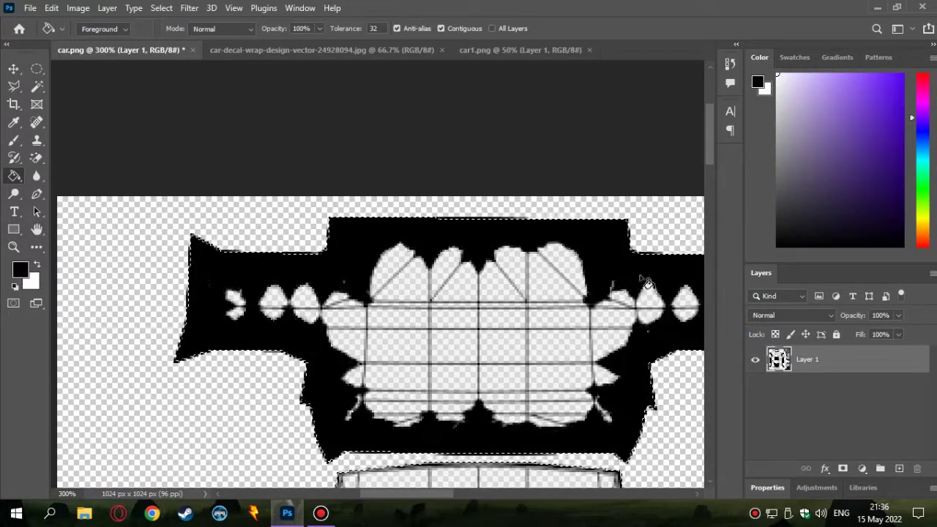
left_click(497, 344)
left_click(429, 329)
left_click(395, 351)
left_click(410, 388)
left_click(557, 345)
left_click(517, 388)
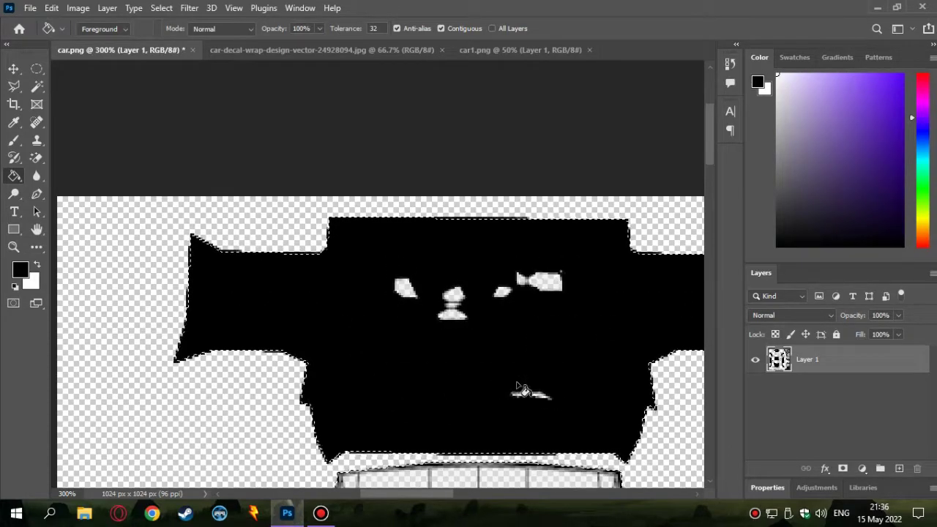
Step: Blacken the remaining white cells of the wireframe panel
scroll(540, 345, "down", 1)
scroll(412, 314, "down", 5)
scroll(320, 331, "up", 1)
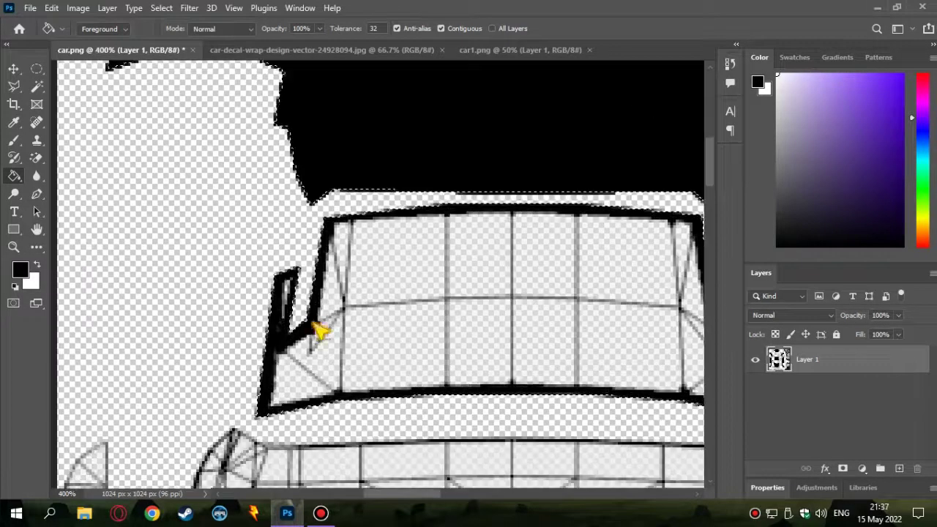
left_click(363, 347)
left_click(395, 271)
left_click(550, 312)
left_click(630, 271)
Step: Fill the right headlight area, nearby grille cells and the small headlight notch black
scroll(207, 376, "right", 2)
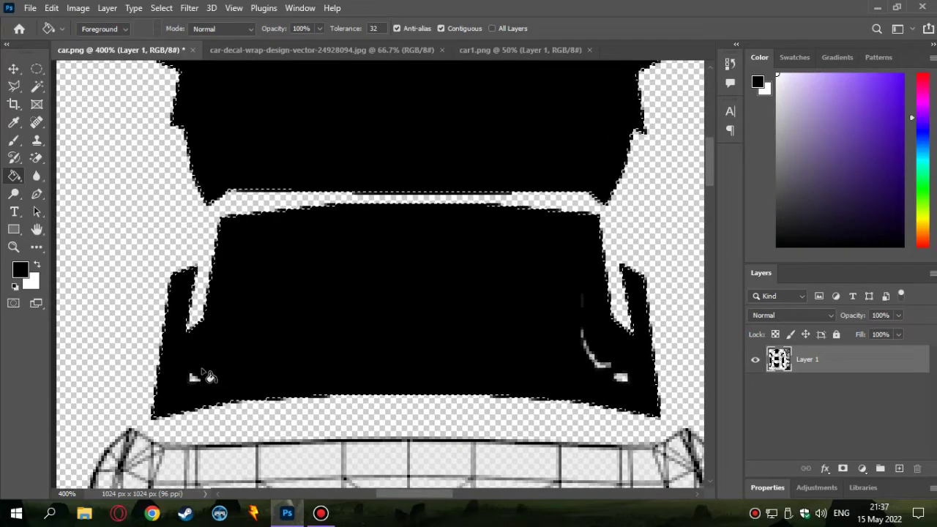
scroll(593, 345, "down", 3)
scroll(450, 318, "down", 1)
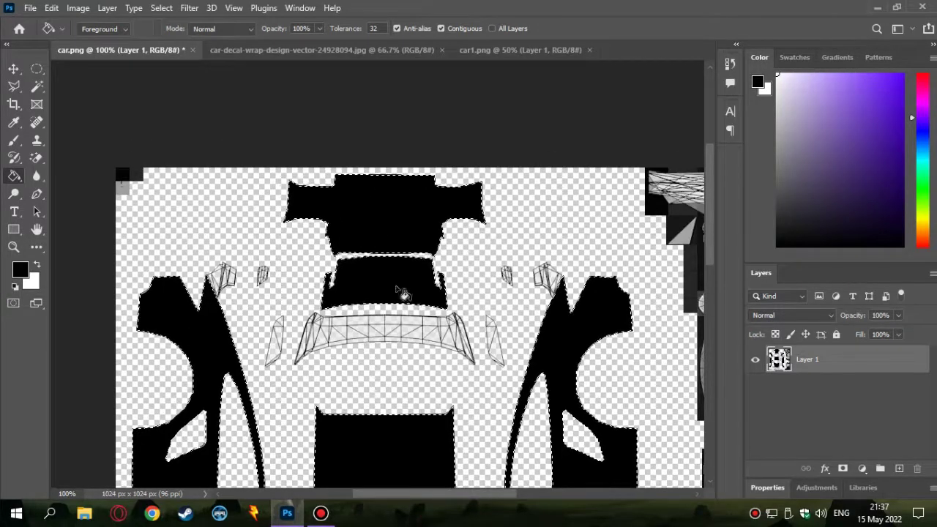
scroll(554, 356, "down", 1)
scroll(300, 389, "down", 2)
scroll(456, 398, "up", 2)
scroll(451, 430, "up", 1)
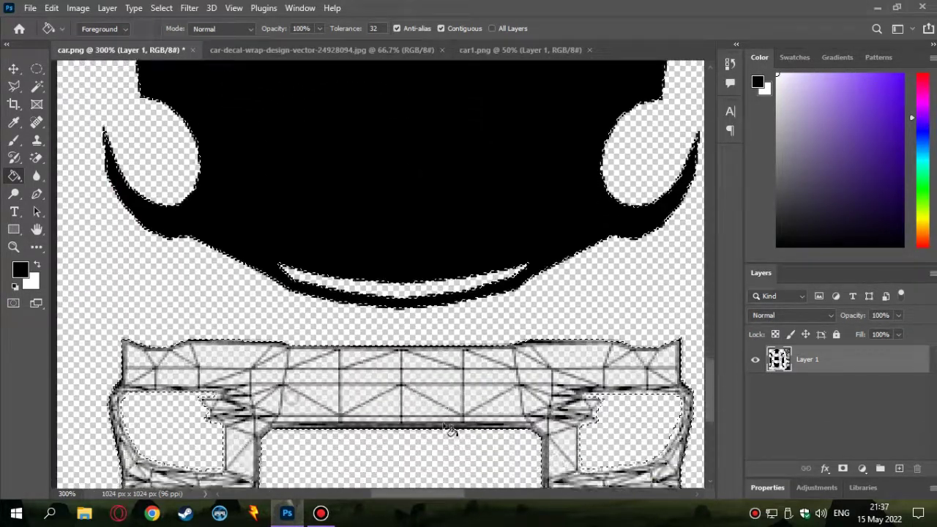
scroll(450, 431, "up", 1)
scroll(449, 506, "right", 2)
left_click(523, 303)
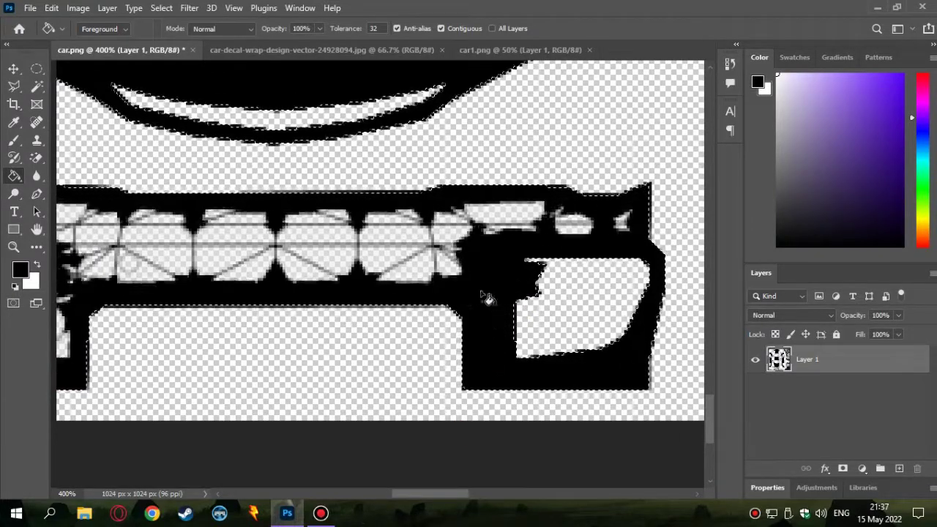
left_click(96, 245)
left_click(158, 249)
left_click(329, 249)
scroll(286, 354, "left", 3)
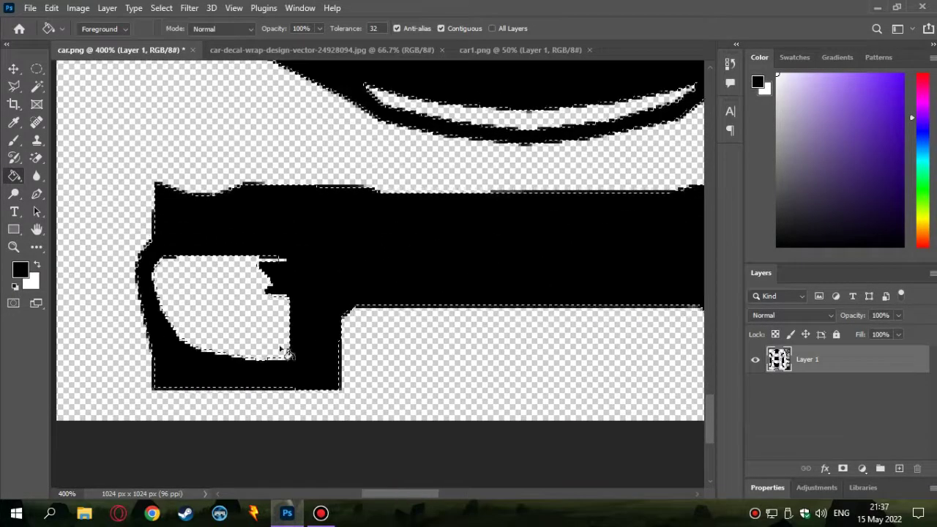
left_click(284, 265)
Step: Scroll across the UV layout to check every body panel is solid black
scroll(351, 394, "up", 1)
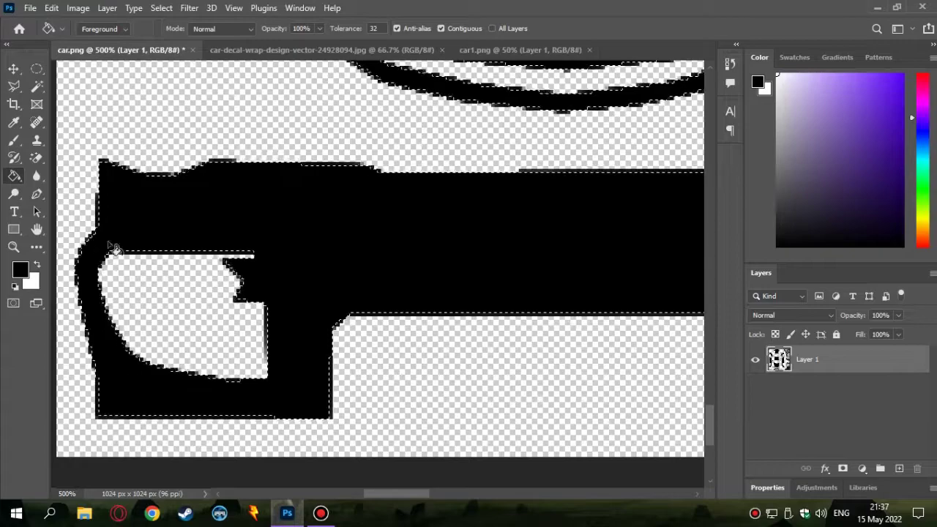
scroll(396, 316, "right", 5)
scroll(519, 399, "down", 5)
scroll(464, 391, "up", 1)
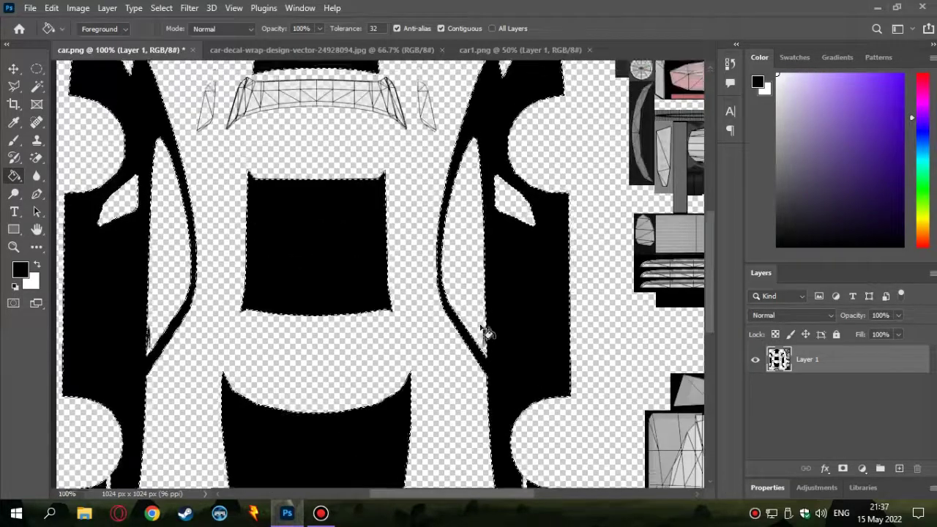
scroll(486, 335, "up", 2)
scroll(575, 341, "down", 3)
scroll(491, 412, "down", 1)
scroll(502, 404, "up", 3)
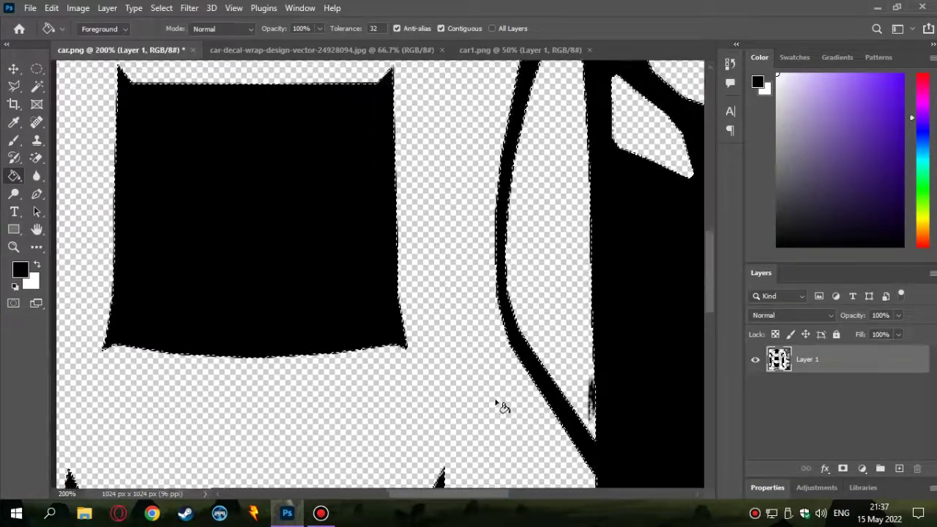
scroll(481, 425, "up", 1)
scroll(575, 454, "down", 1)
scroll(502, 268, "down", 3)
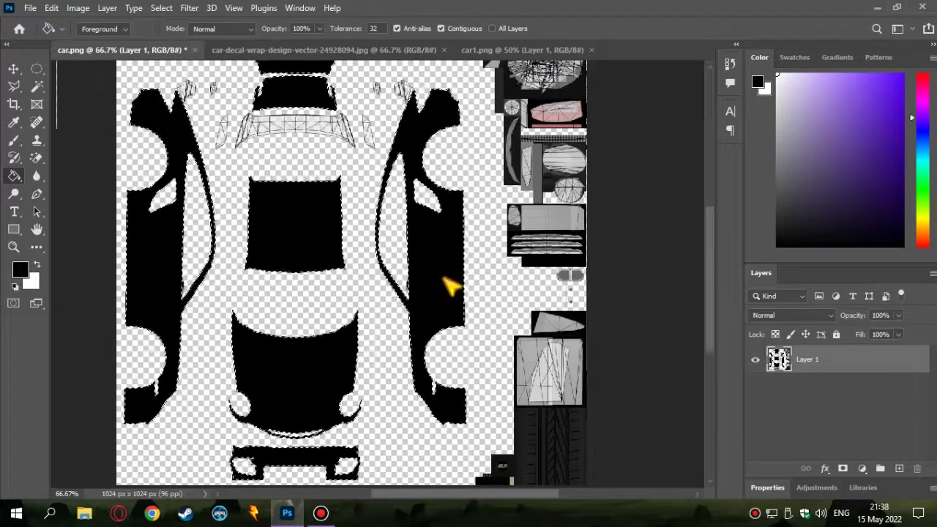
scroll(320, 423, "down", 1)
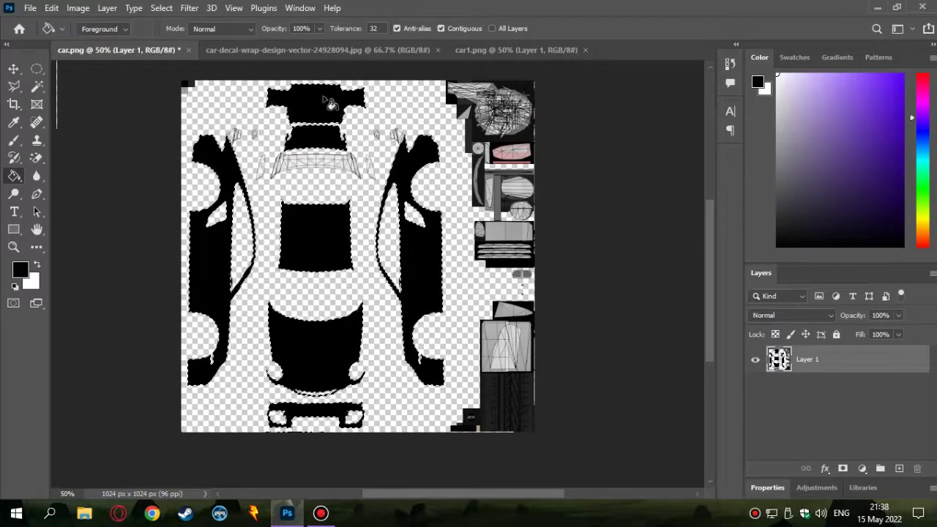
scroll(325, 102, "up", 1)
scroll(425, 397, "down", 1)
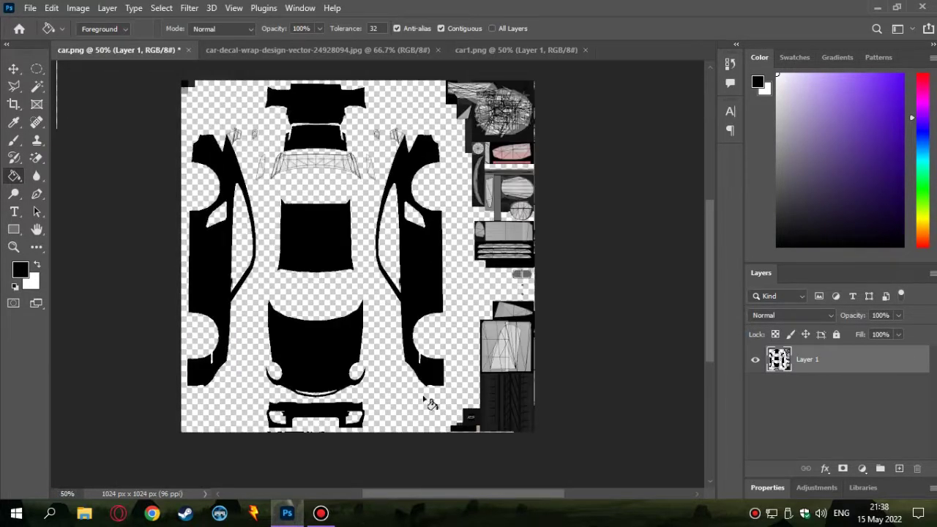
scroll(489, 459, "up", 1)
Step: Trace a Polygonal Lasso outline around the rear spoiler band
scroll(101, 224, "down", 1)
key("l")
scroll(305, 215, "up", 1)
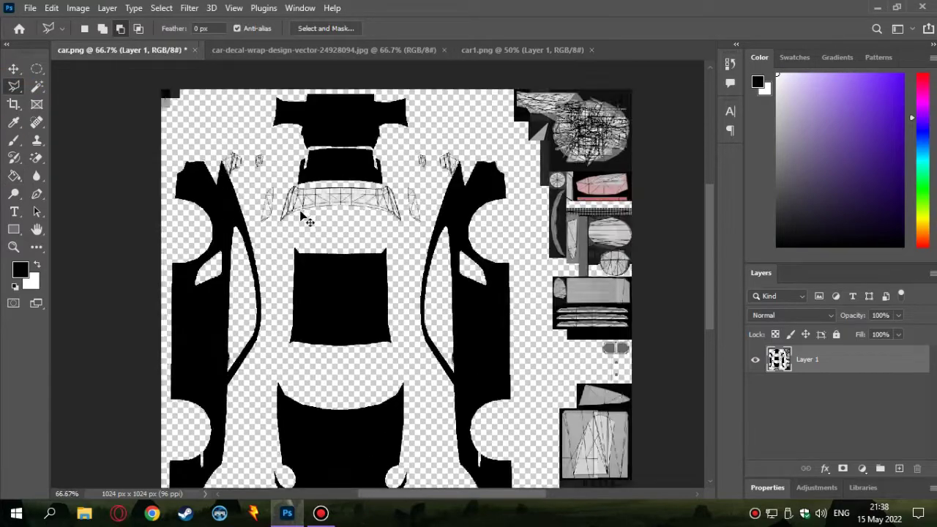
scroll(478, 385, "up", 2)
scroll(359, 351, "up", 1)
scroll(188, 288, "up", 1)
scroll(419, 412, "left", 2)
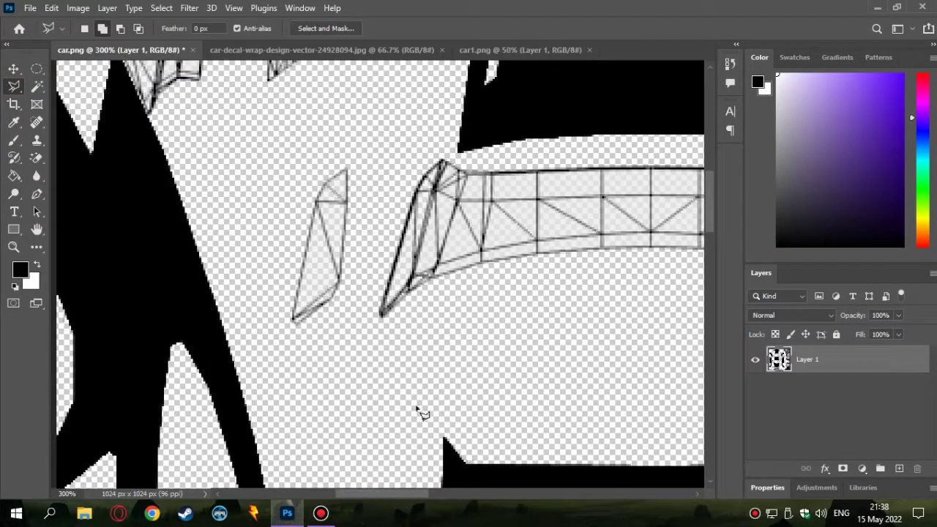
scroll(460, 291, "up", 1)
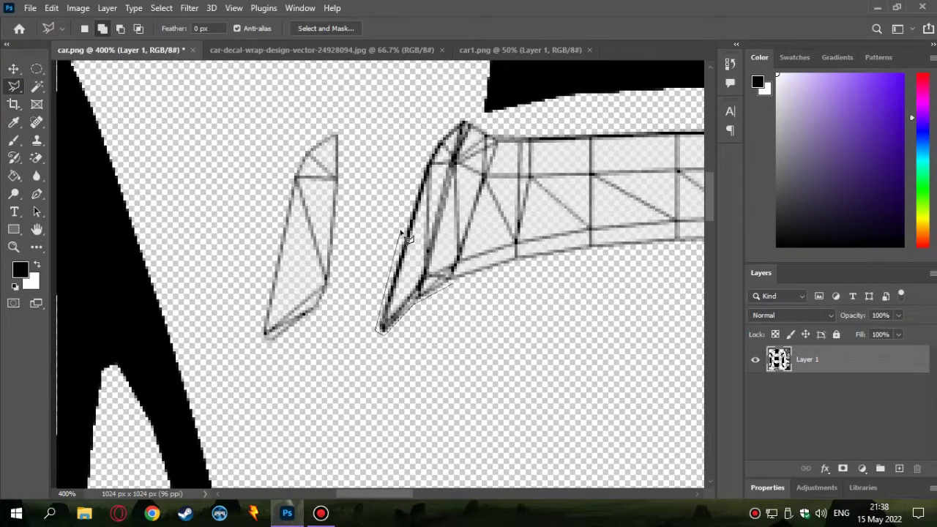
scroll(429, 174, "up", 2)
left_click(500, 222)
scroll(432, 220, "right", 3)
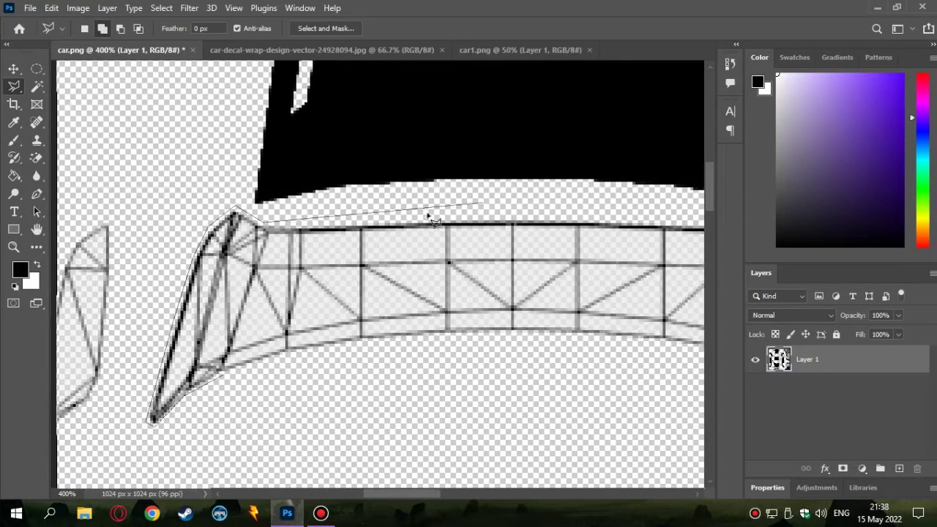
scroll(461, 222, "right", 2)
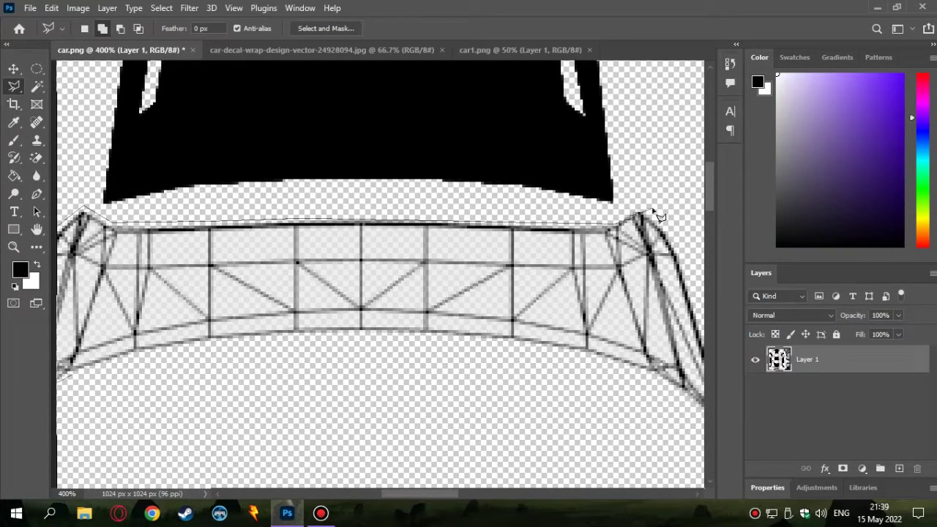
scroll(670, 223, "right", 2)
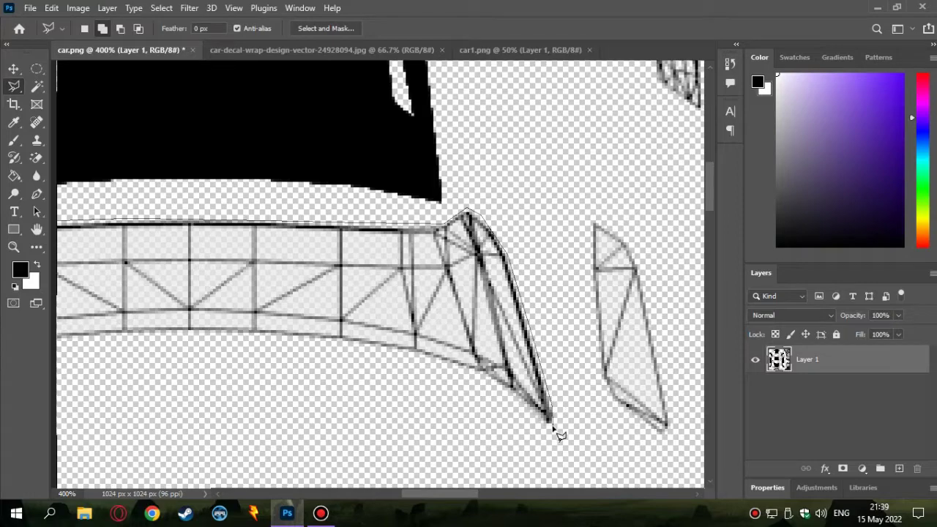
scroll(416, 359, "left", 1)
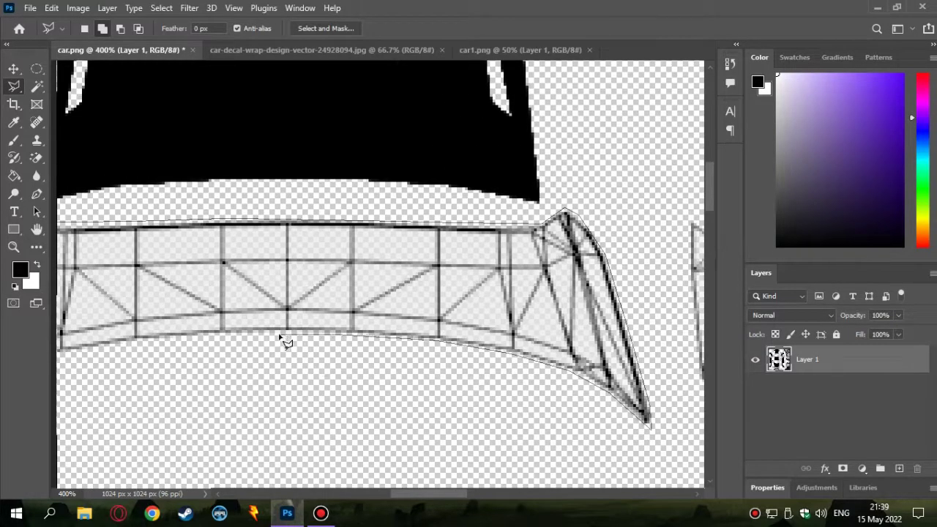
scroll(286, 341, "left", 2)
double_click(170, 375)
scroll(519, 341, "down", 4)
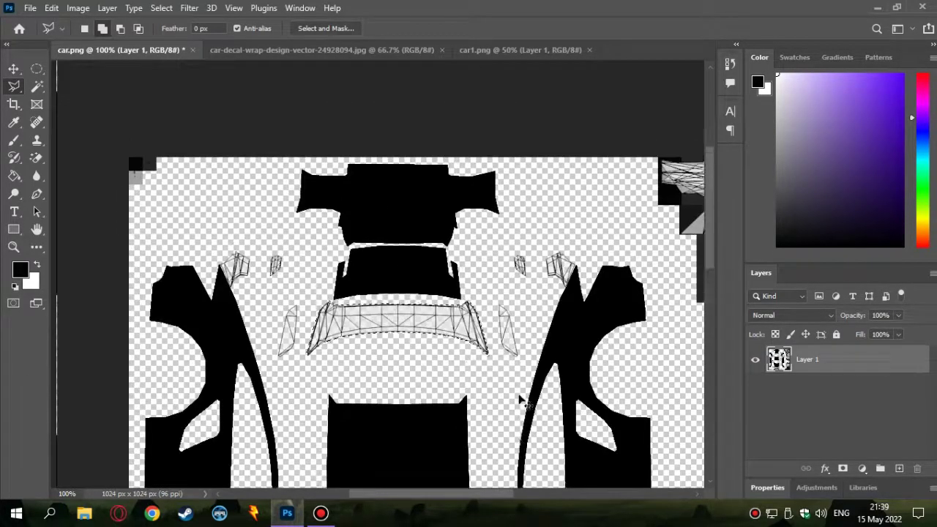
scroll(445, 440, "up", 5)
Step: Add the small side piece and its mirrored twin to the selection
left_click(523, 389, "shift")
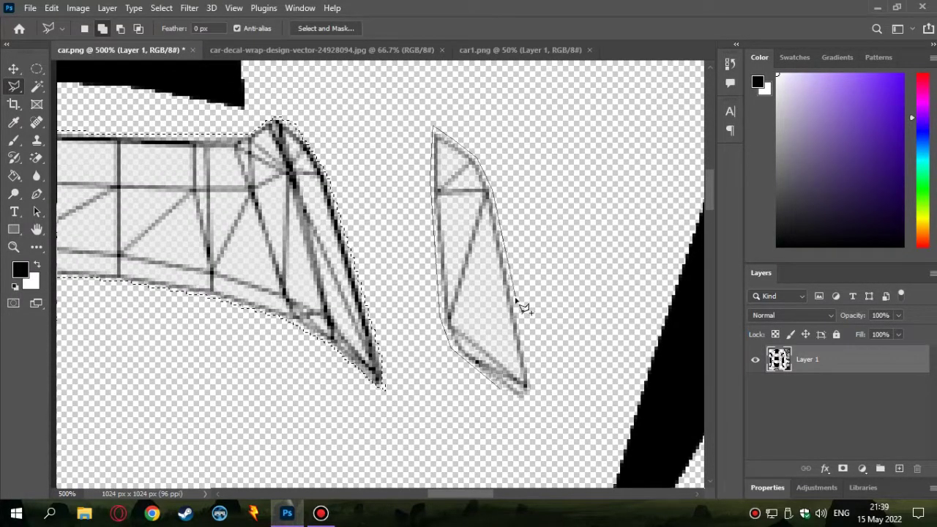
left_click(516, 400)
scroll(516, 400, "down", 4)
scroll(296, 400, "up", 4)
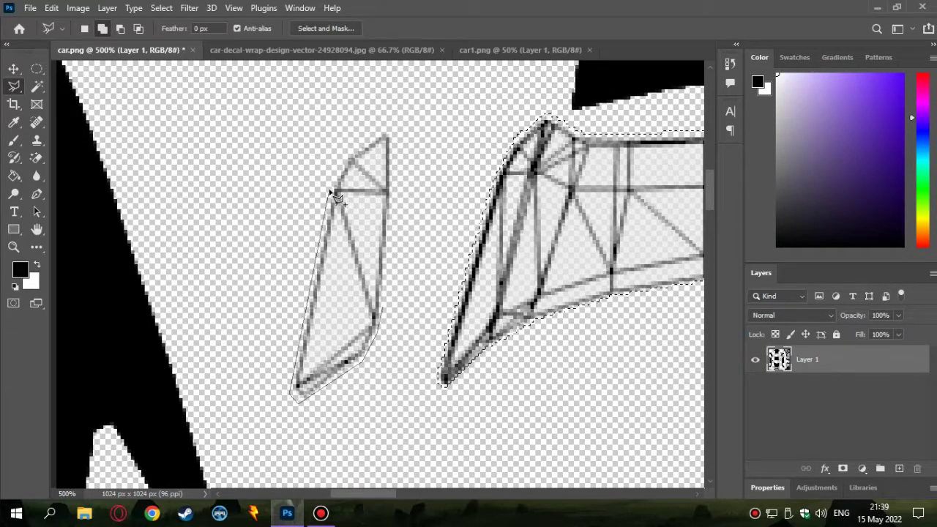
left_click(390, 315)
scroll(390, 315, "down", 4)
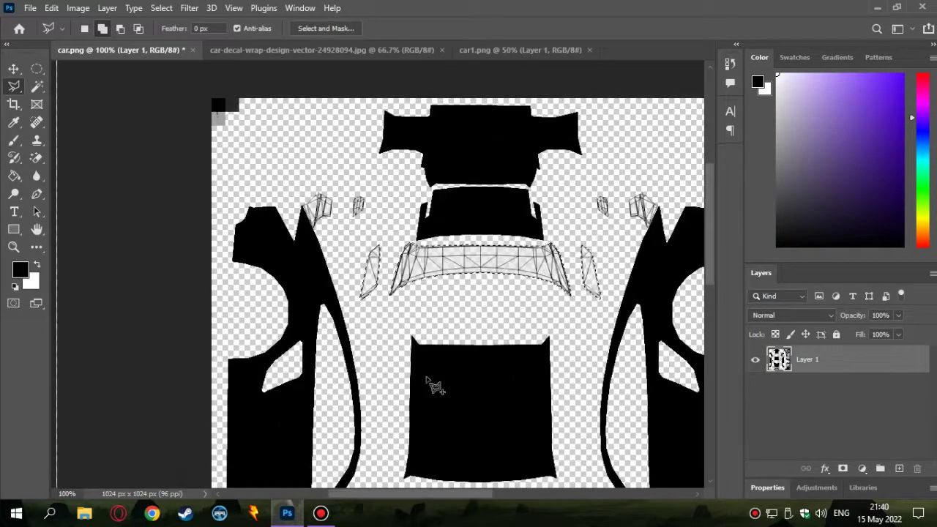
scroll(413, 394, "up", 5)
scroll(410, 388, "up", 3)
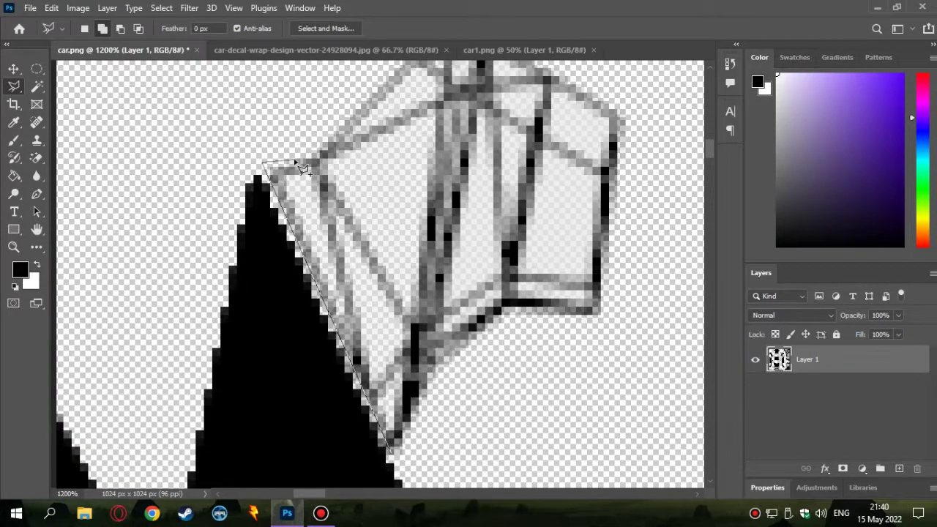
Step: Add the small window piece beside the spoiler to the selection
left_click_drag(295, 161, 303, 299)
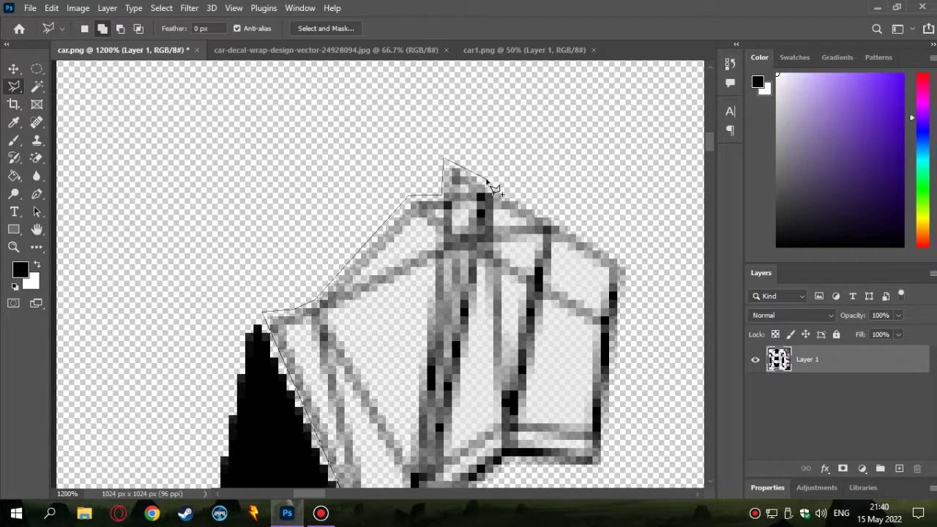
left_click(630, 260)
left_click_drag(630, 260, 520, 167)
scroll(410, 293, "down", 3)
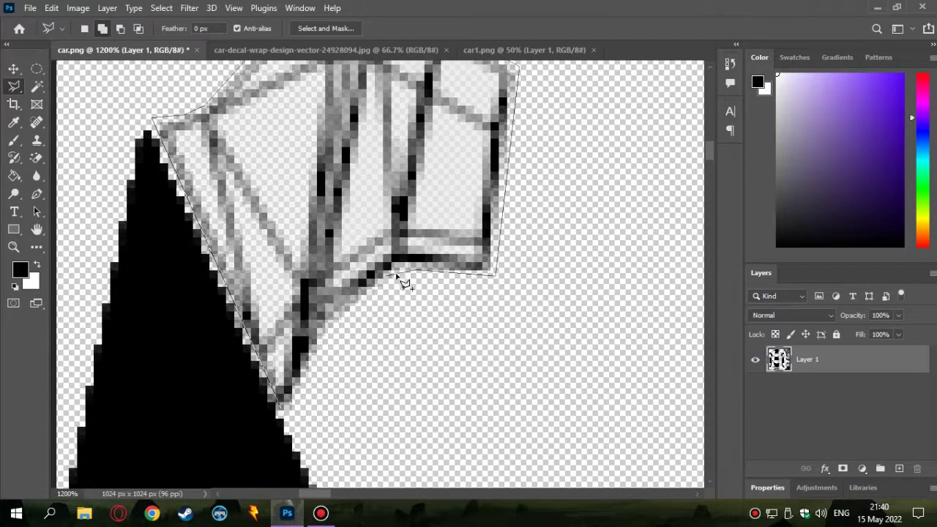
left_click(291, 413)
scroll(464, 402, "down", 2)
scroll(439, 366, "down", 3)
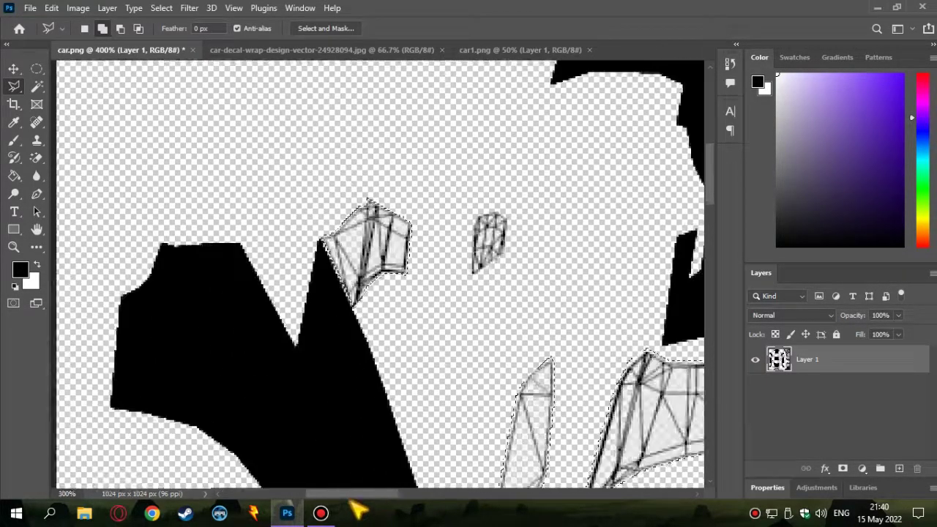
scroll(410, 440, "down", 3)
scroll(452, 304, "down", 1)
scroll(509, 369, "up", 1)
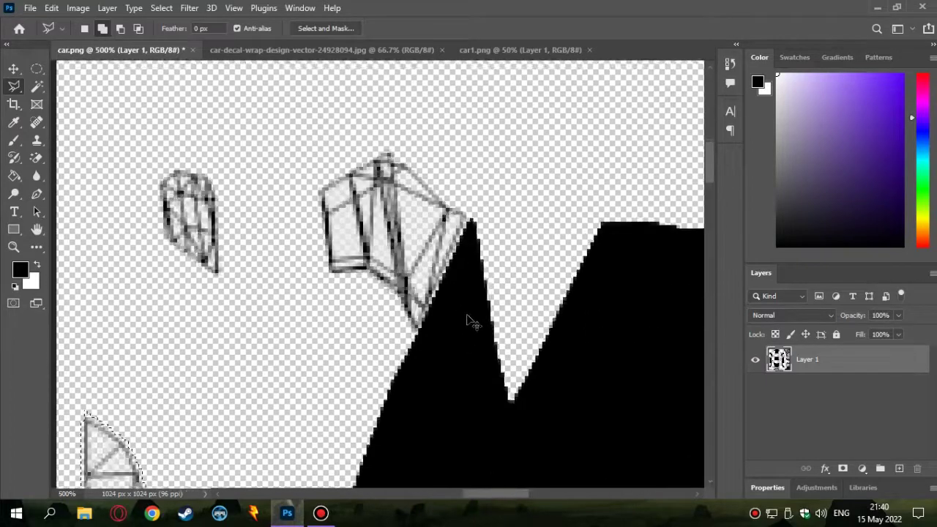
scroll(471, 324, "up", 4)
scroll(578, 191, "up", 3)
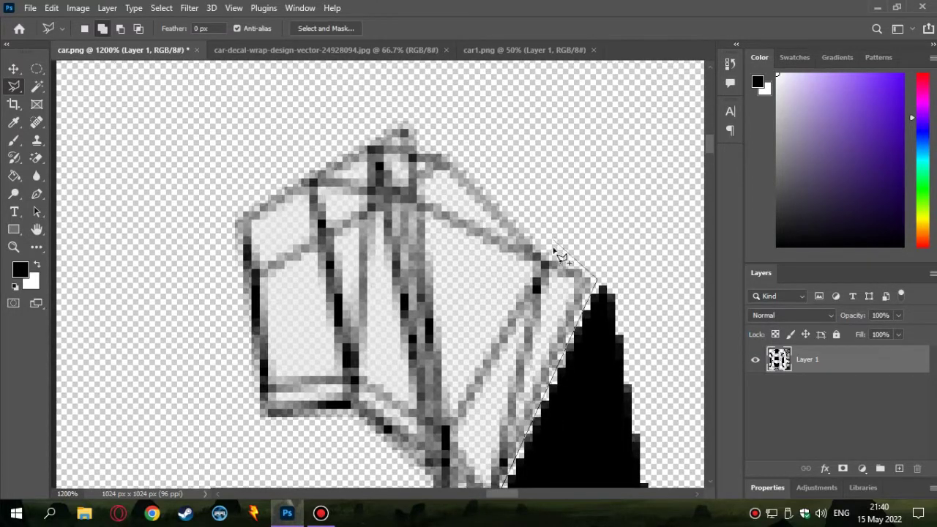
Step: Add the mirrored small window piece to the selection
left_click(253, 197)
scroll(372, 367, "down", 1)
scroll(372, 366, "left", 2)
scroll(465, 344, "down", 2)
scroll(458, 326, "right", 2)
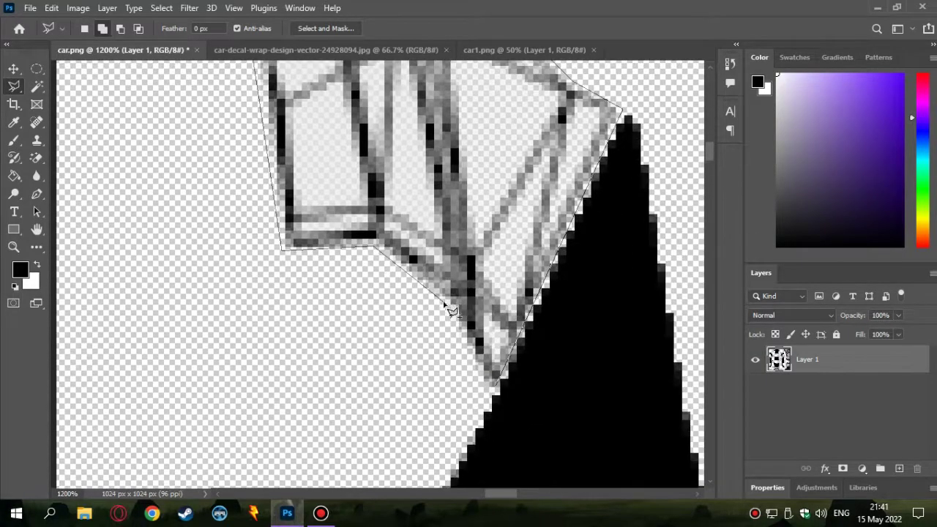
left_click(504, 395)
scroll(539, 268, "down", 3)
scroll(494, 408, "down", 3)
scroll(445, 366, "down", 1)
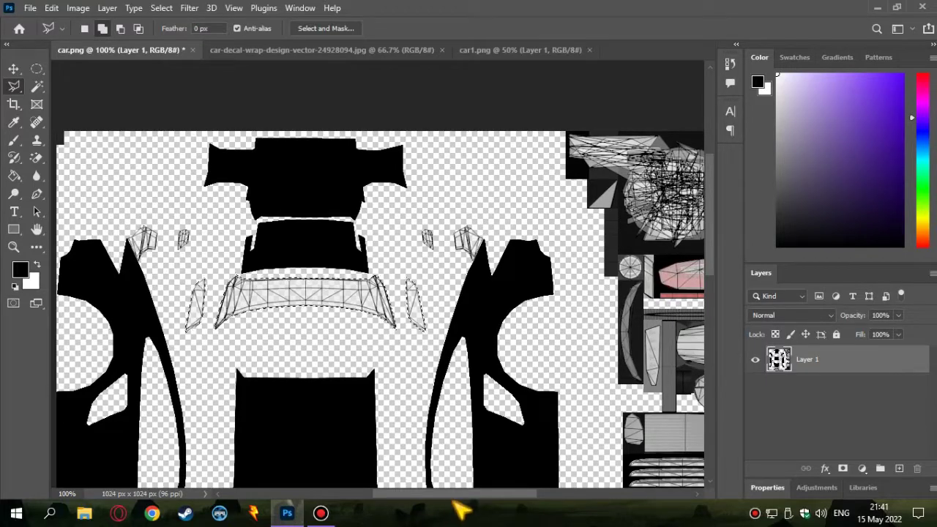
scroll(216, 293, "up", 1)
scroll(216, 293, "up", 2)
Step: Make red the background colour and #ffff00 the foreground colour
left_click(20, 269)
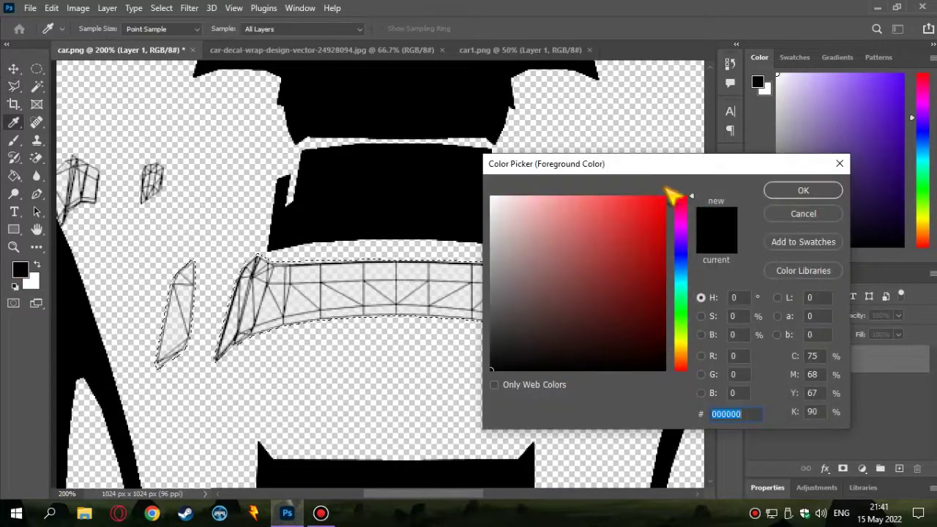
left_click(666, 196)
left_click(784, 190)
key("x")
left_click(20, 270)
left_click(679, 340)
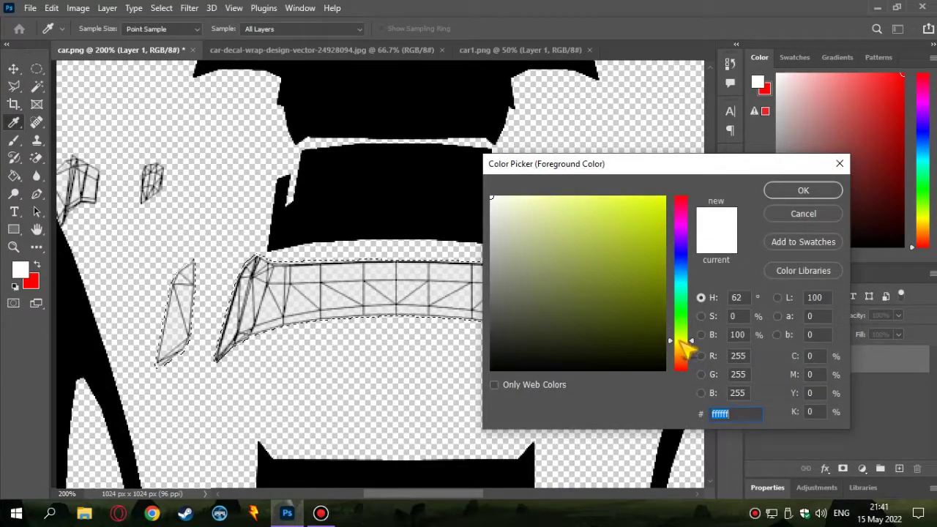
type("ffff00")
key("Return")
Step: Fill the spoiler selection with a vertical red-to-yellow gradient, then view the full texture
key("l")
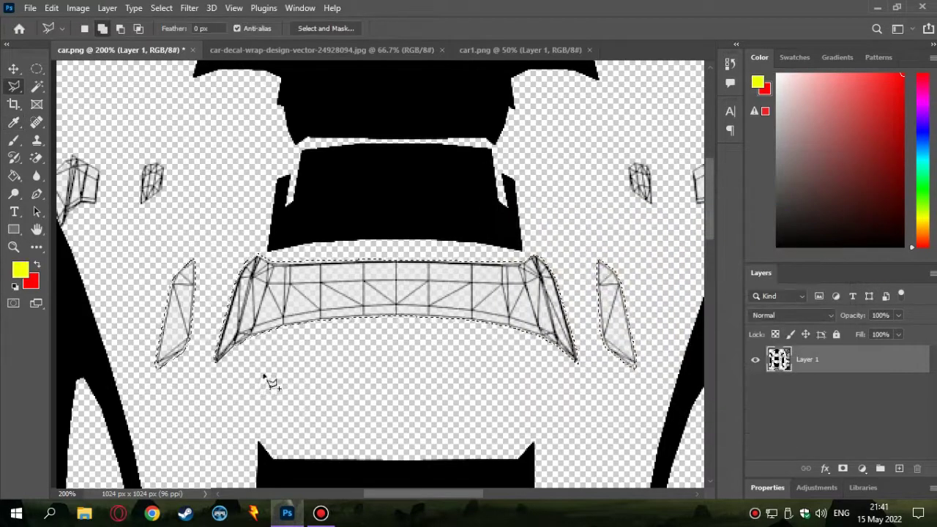
left_click(13, 176)
right_click(13, 176)
left_click(66, 174)
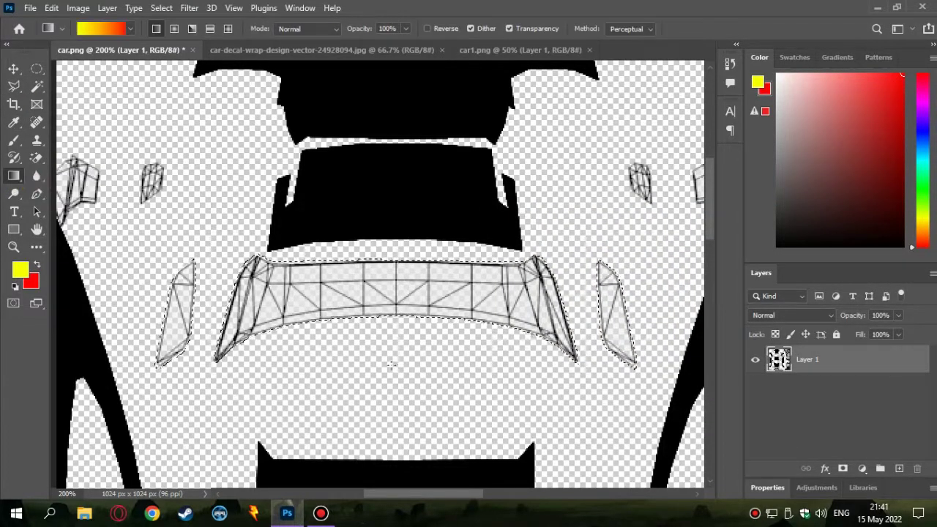
left_click_drag(391, 364, 370, 358)
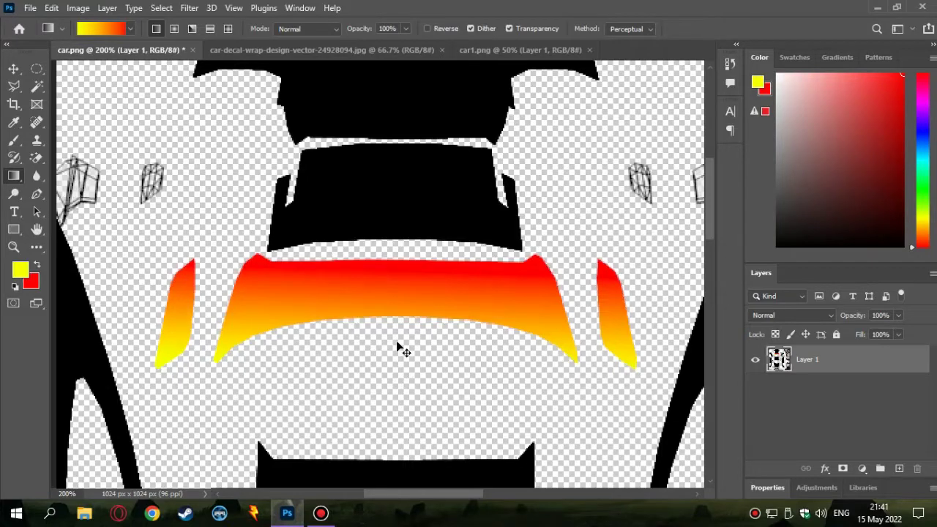
key("ctrl+0")
key("l")
left_click(320, 513)
Step: Outline the wireframe piece at the black panel's tip
left_click(287, 513)
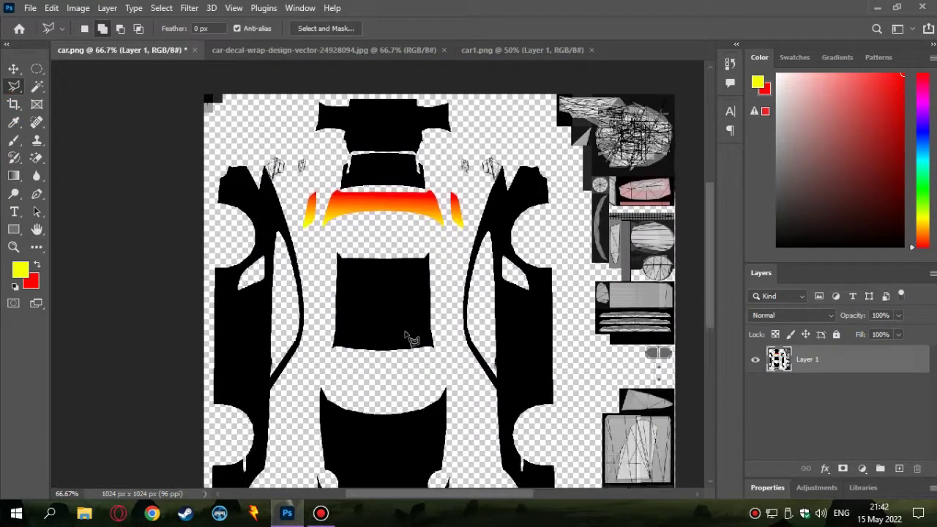
scroll(410, 338, "down", 1)
scroll(439, 344, "up", 2)
scroll(505, 352, "up", 3)
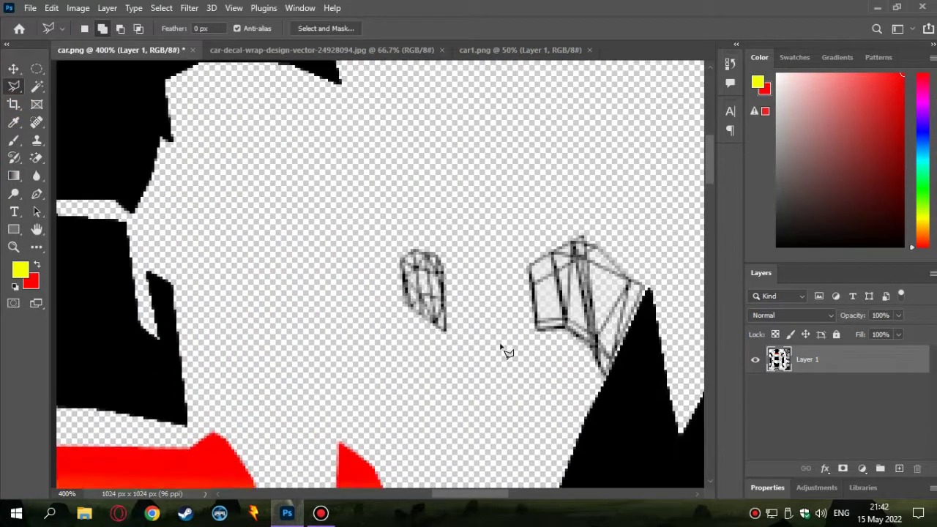
left_click_drag(482, 494, 534, 498)
scroll(513, 498, "up", 1)
scroll(440, 372, "up", 1)
scroll(439, 378, "up", 1)
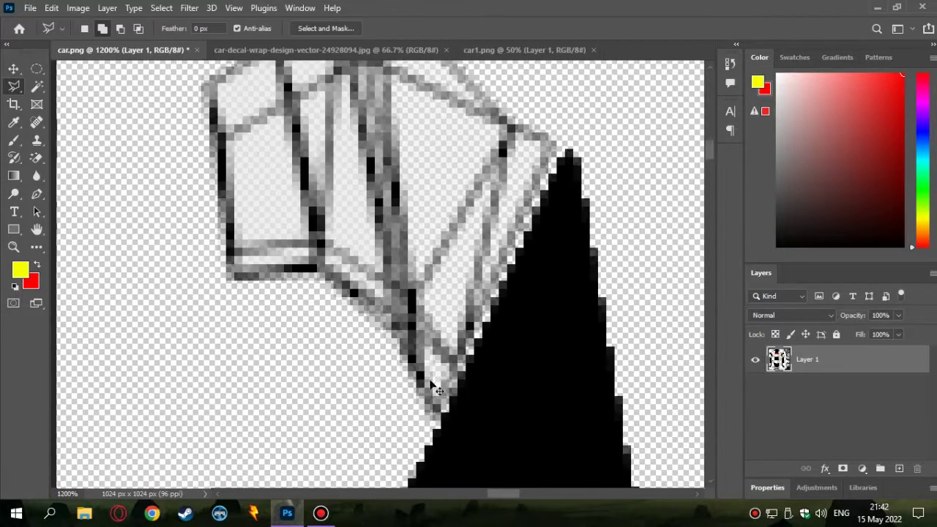
left_click(564, 154)
scroll(524, 168, "up", 2)
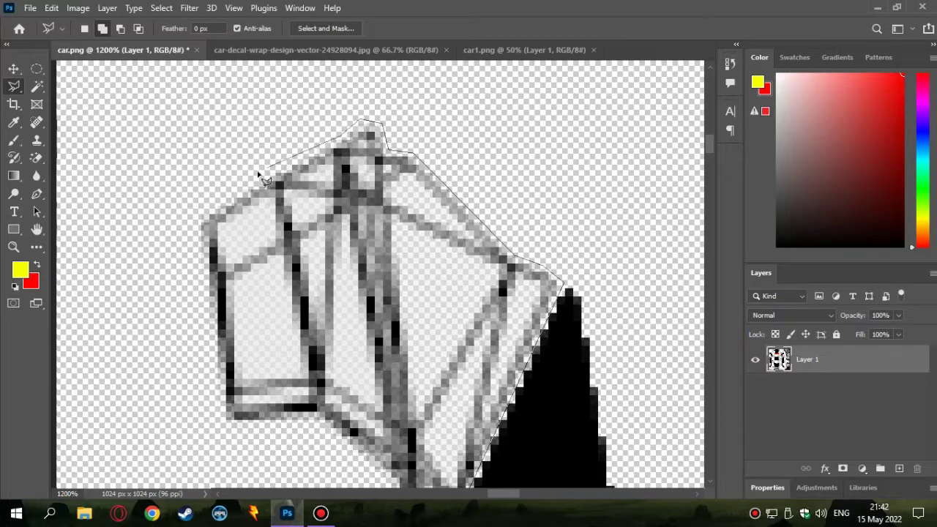
left_click(192, 223)
scroll(269, 394, "down", 2)
scroll(269, 393, "left", 1)
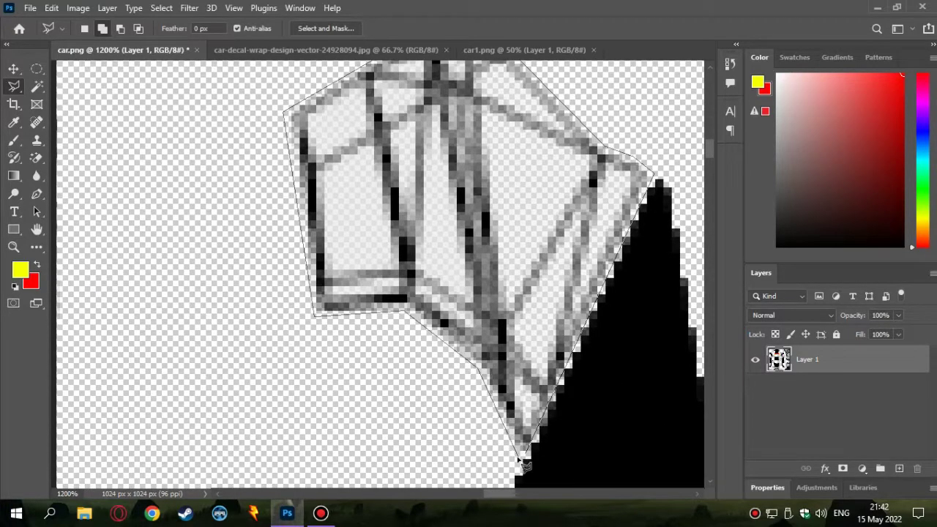
left_click(521, 461)
Step: Add the wheel-arch wireframe pieces to the selection, ending zoomed to 200%
scroll(505, 483, "down", 2)
left_click_drag(492, 493, 351, 493)
scroll(350, 399, "up", 2)
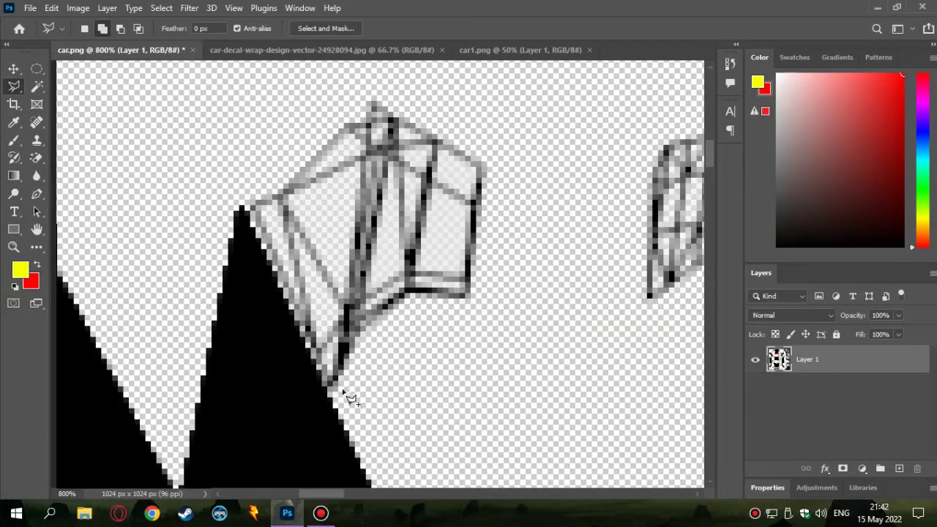
key("ctrl+plus")
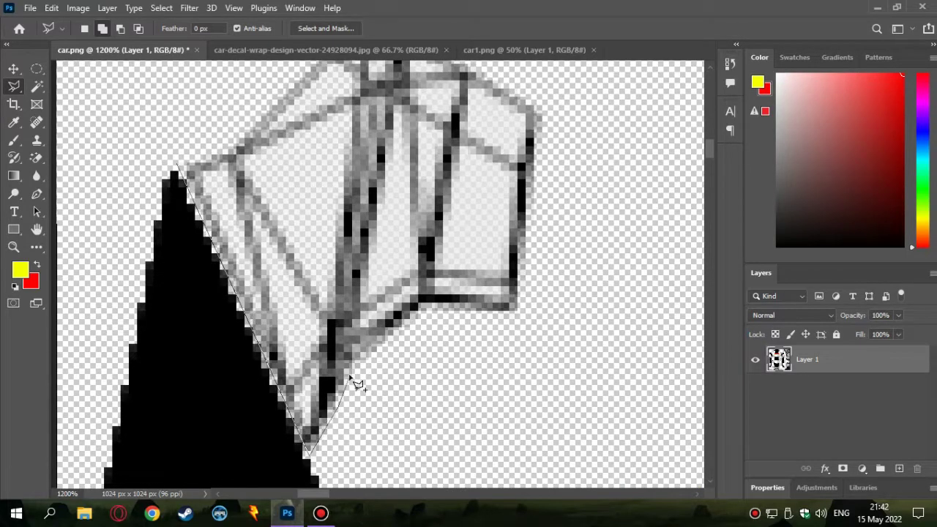
left_click(519, 309)
left_click(541, 109)
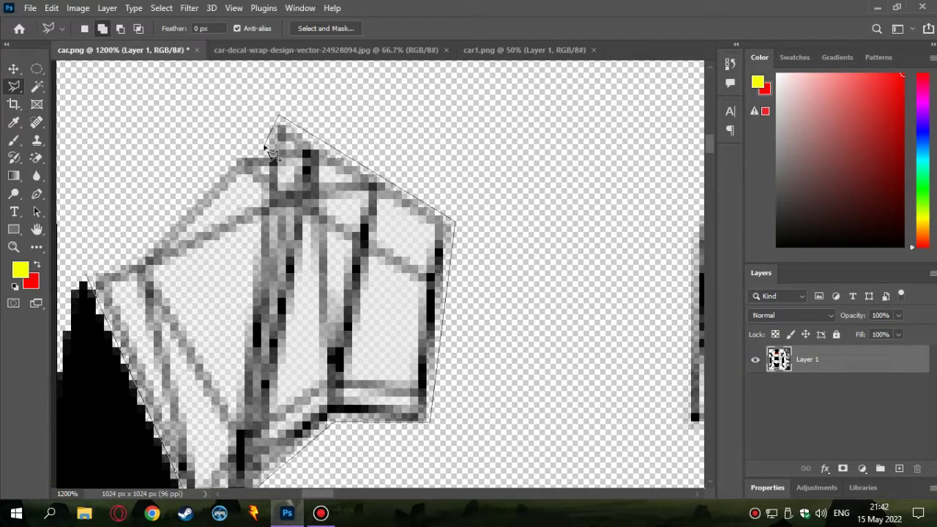
key("ctrl+minus")
key("ctrl+minus")
key("ctrl+minus")
key("ctrl+minus")
key("ctrl+minus")
key("ctrl+minus")
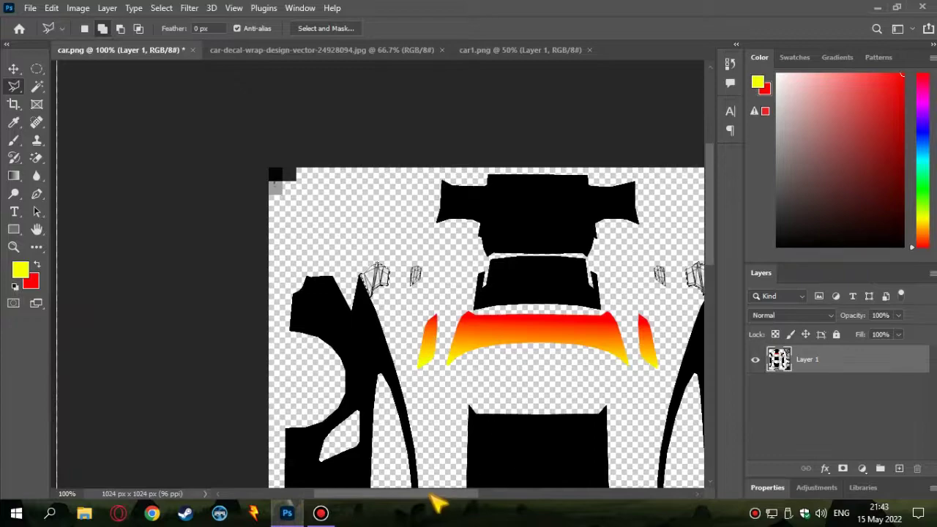
key("ctrl+plus")
key("ctrl+plus")
key("ctrl+plus")
key("ctrl+plus")
key("ctrl+plus")
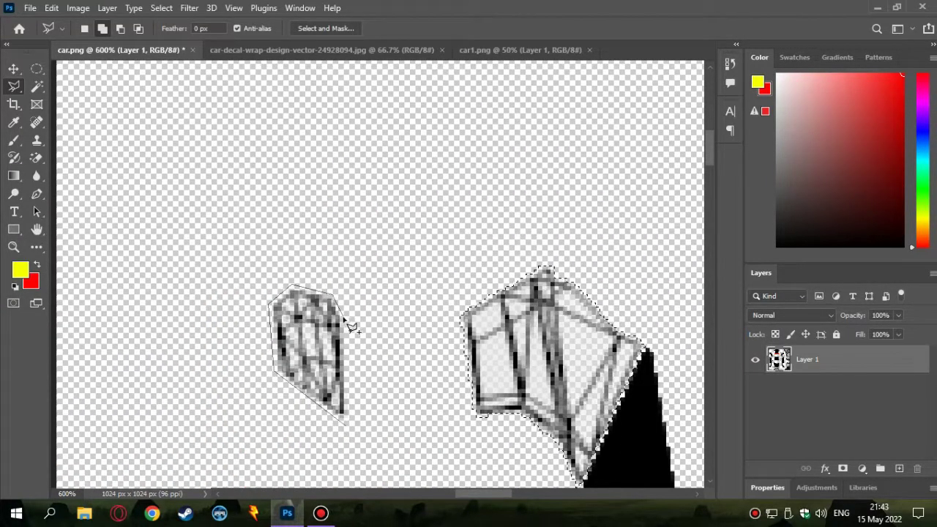
key("ctrl+minus")
key("ctrl+minus")
key("ctrl+minus")
key("ctrl+plus")
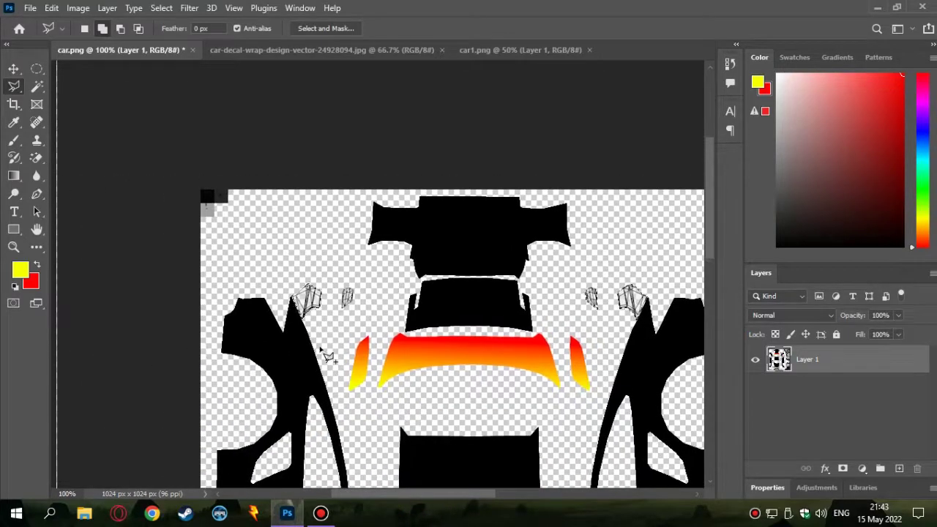
key("ctrl+plus")
key("ctrl+plus")
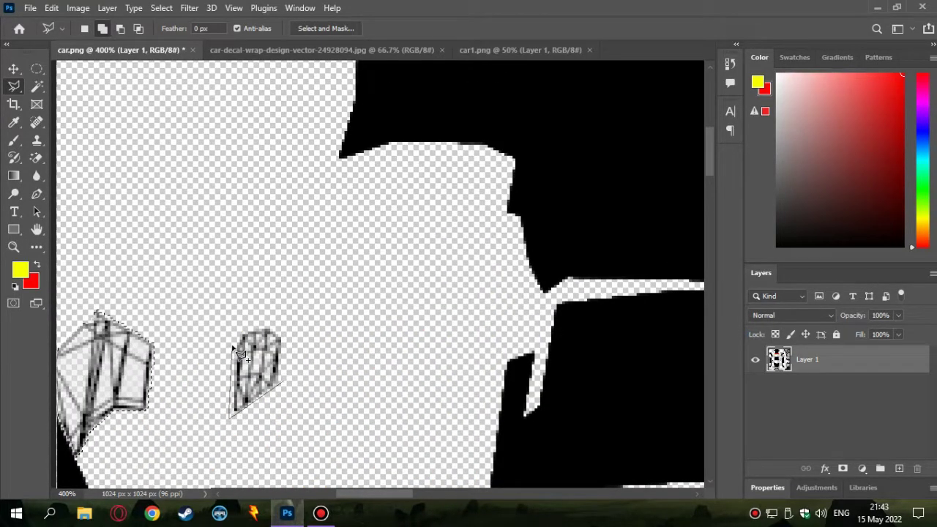
key("ctrl+minus")
key("ctrl+minus")
key("ctrl+plus")
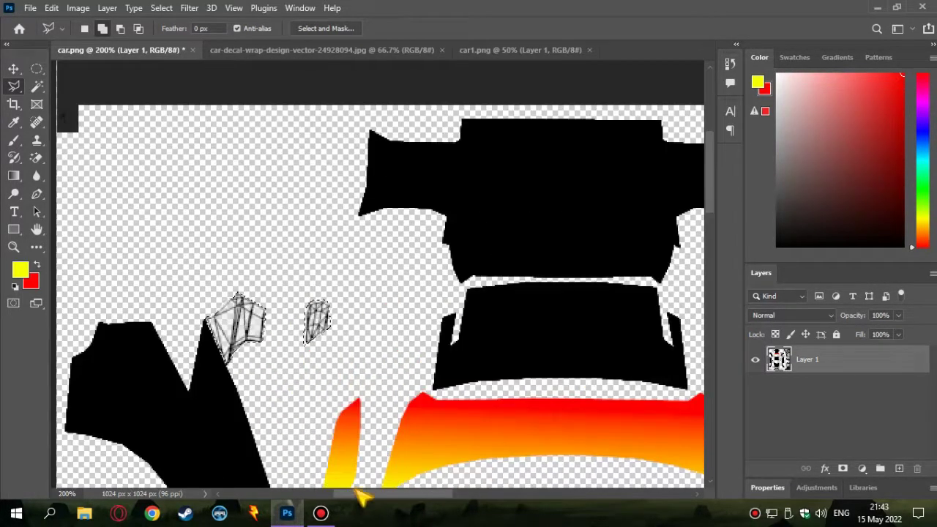
Step: Fill the wireframe selection with the red-to-yellow gradient
left_click_drag(361, 495, 392, 505)
key("g")
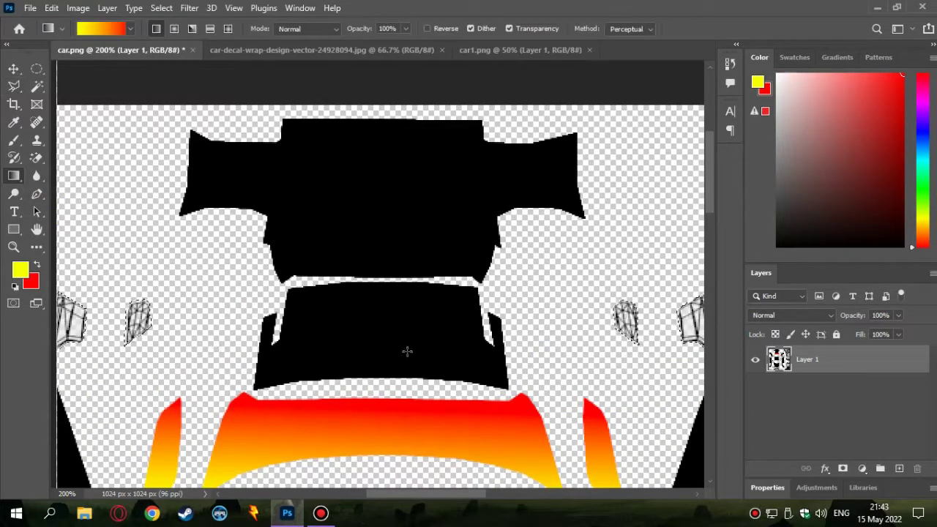
left_click_drag(388, 306, 388, 306)
key("ctrl+minus")
key("ctrl+minus")
key("ctrl+minus")
key("ctrl+minus")
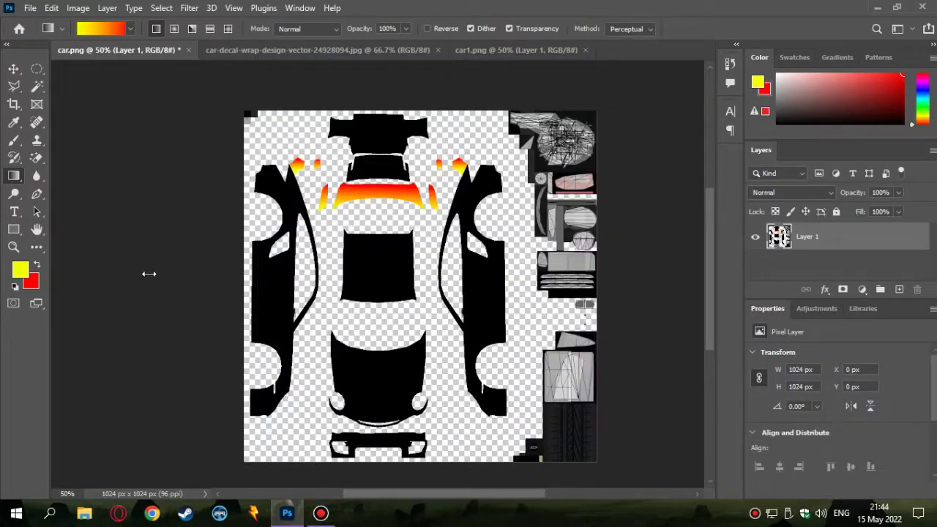
Step: Crop the car wrap design's top and bottom down to the decal strip
left_click(340, 49)
key("c")
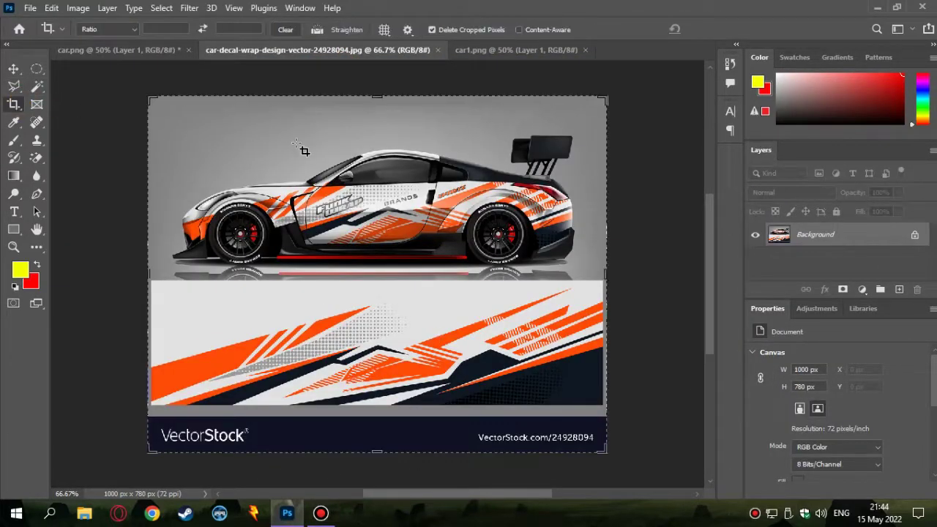
key("ctrl+plus")
key("ctrl+minus")
left_click_drag(376, 96, 376, 197)
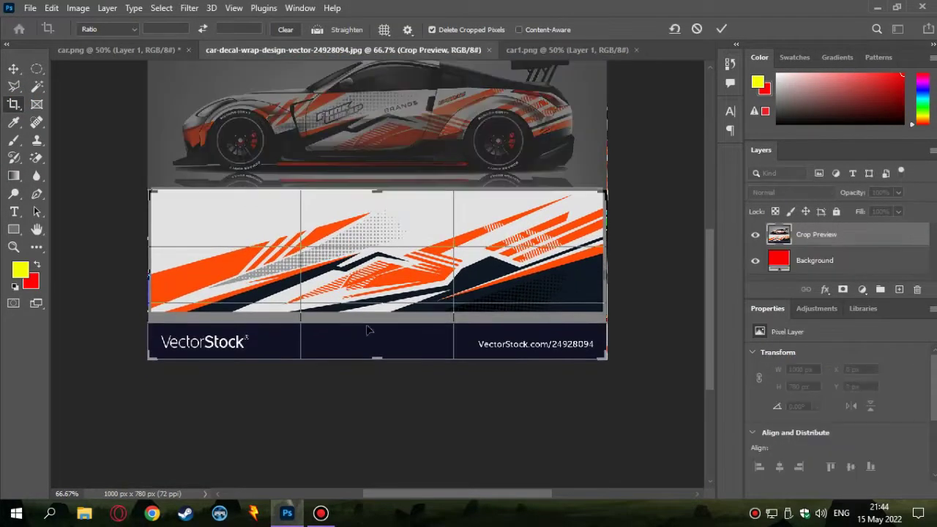
left_click_drag(376, 362, 376, 457)
key("ctrl+plus")
key("ctrl+plus")
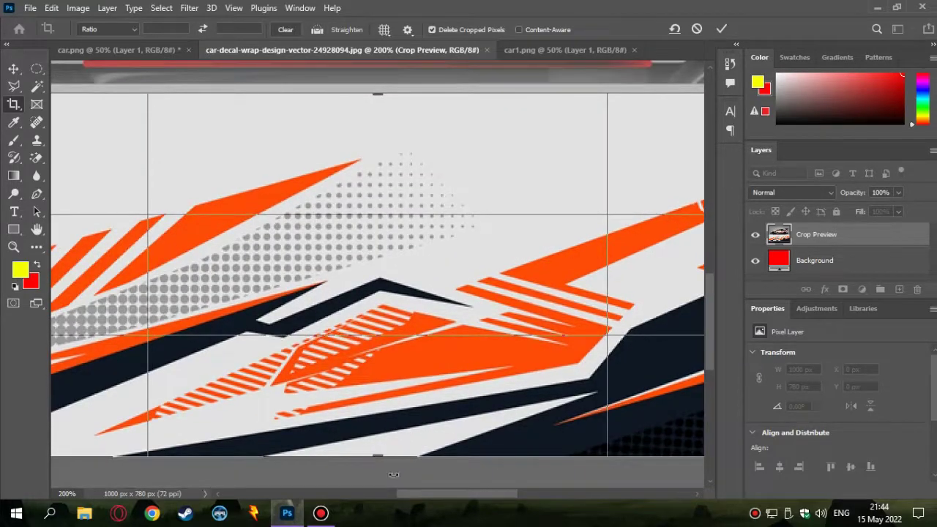
key("Return")
key("ctrl+minus")
Step: Trim the strip's bottom edge a little further
key("ctrl+plus")
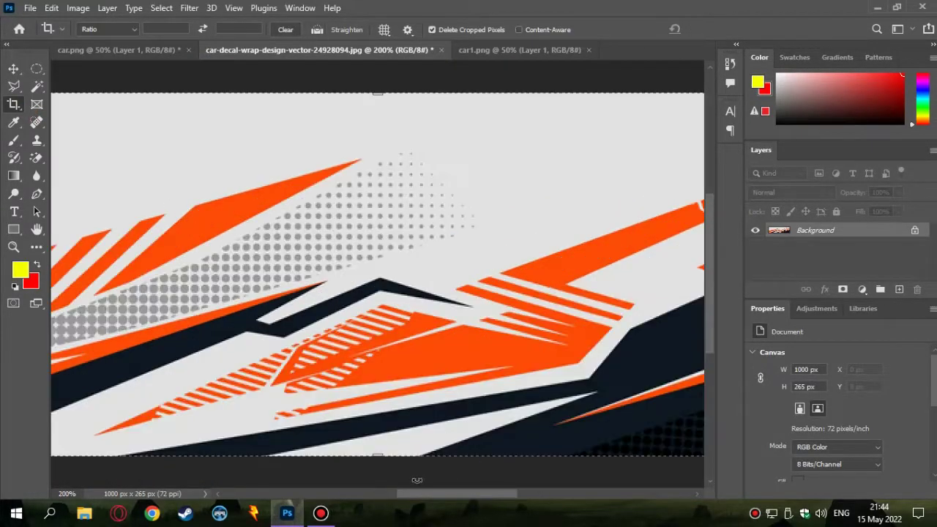
key("ctrl+plus")
mouse_move(414, 421)
left_mouse_down()
mouse_move(378, 431)
mouse_move(383, 440)
left_mouse_up()
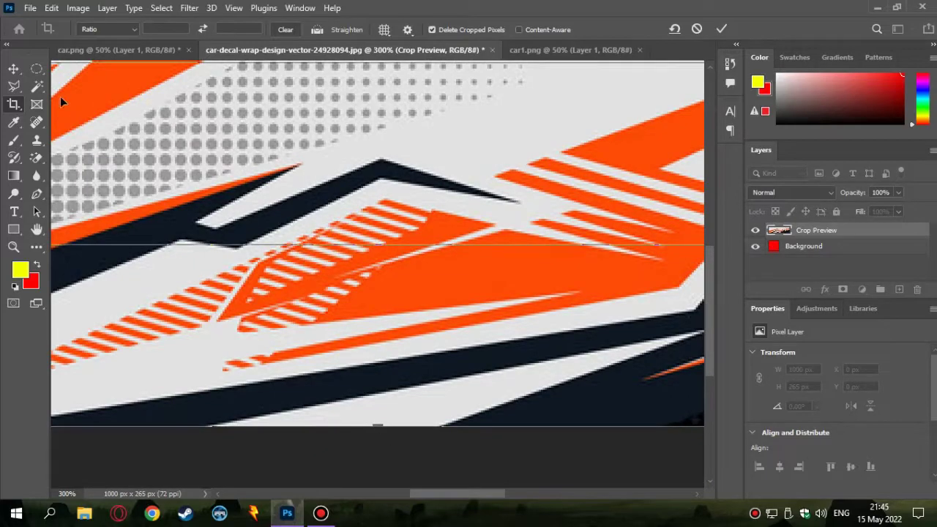
left_click(13, 68)
key("ctrl+minus")
key("ctrl+minus")
key("ctrl+minus")
key("ctrl+plus")
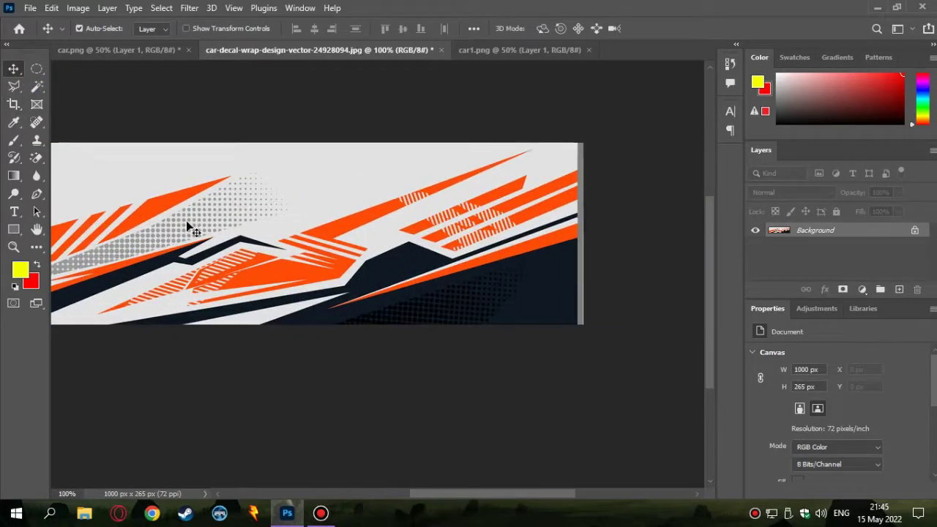
Step: Crop the grey sliver off the strip's right edge
key("c")
left_click_drag(583, 233, 577, 233)
key("Return")
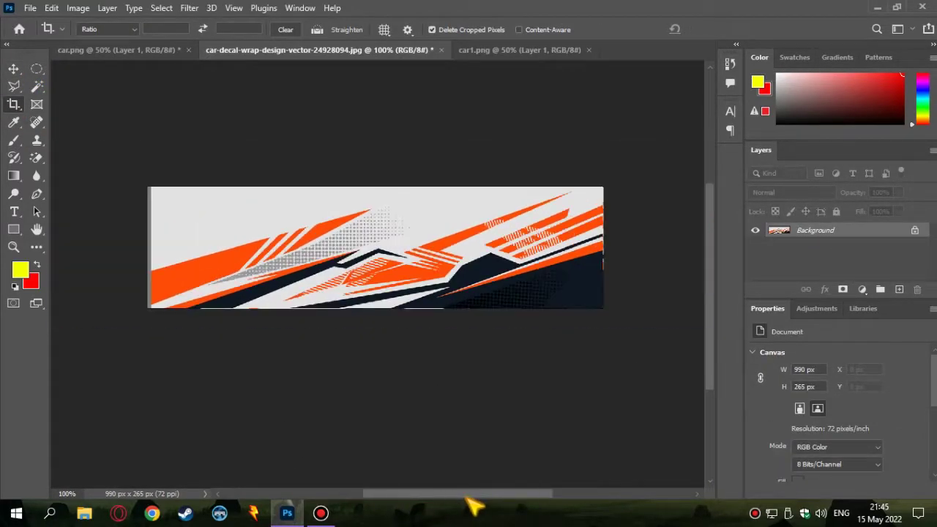
key("ctrl+minus")
key("ctrl+plus")
key("ctrl+minus")
key("ctrl+minus")
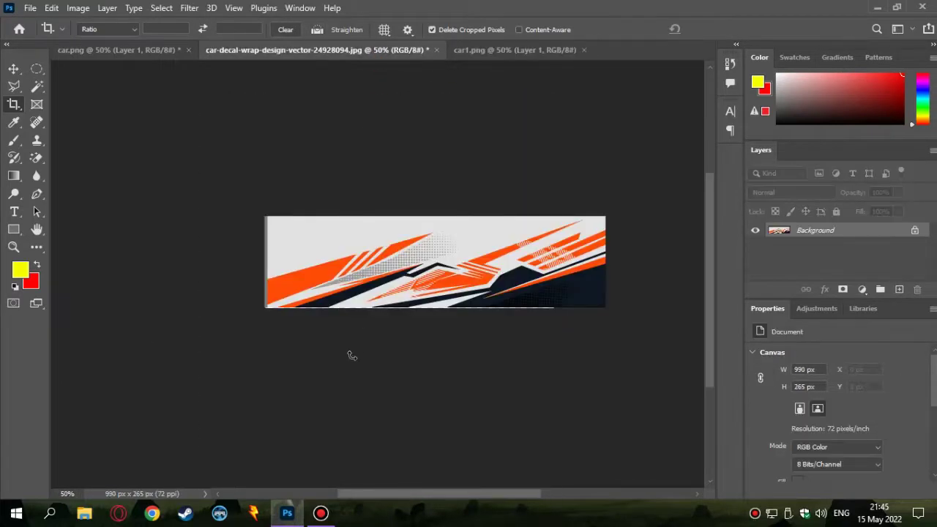
key("ctrl+plus")
key("ctrl+plus")
Step: Crop the grey sliver off the left edge, leaving 982 × 265 px
key("v")
key("c")
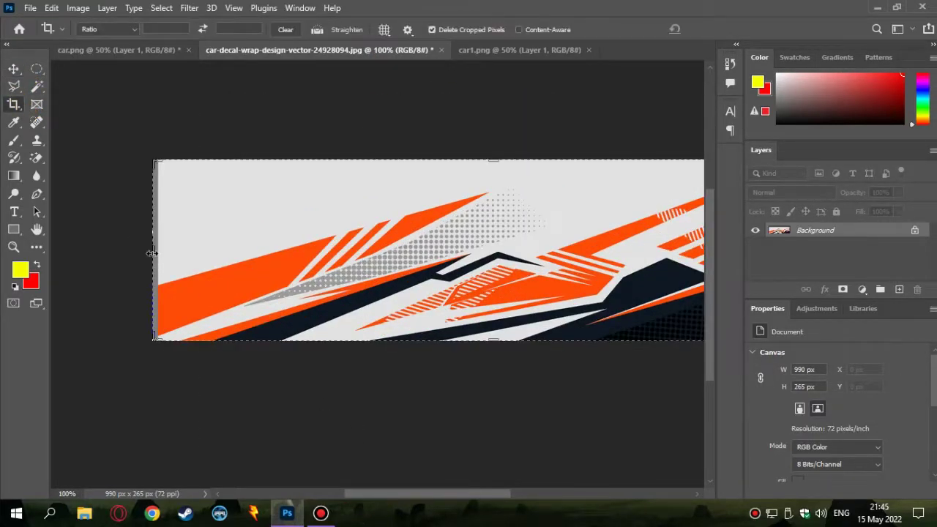
left_click_drag(152, 253, 157, 253)
key("Return")
key("ctrl+minus")
Step: Magic Wand-select the light-grey background of the car wrap decal strip
left_click(321, 513)
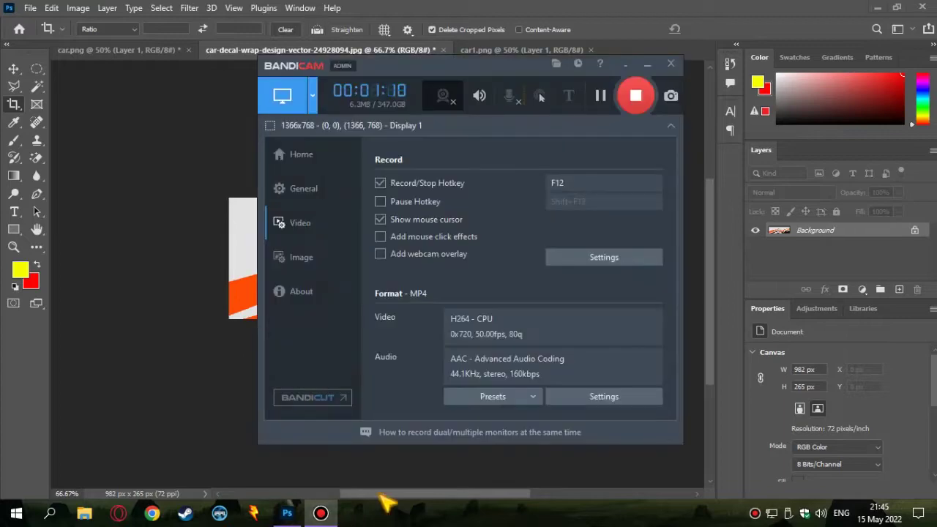
left_click(387, 502)
key("l")
left_click(117, 49)
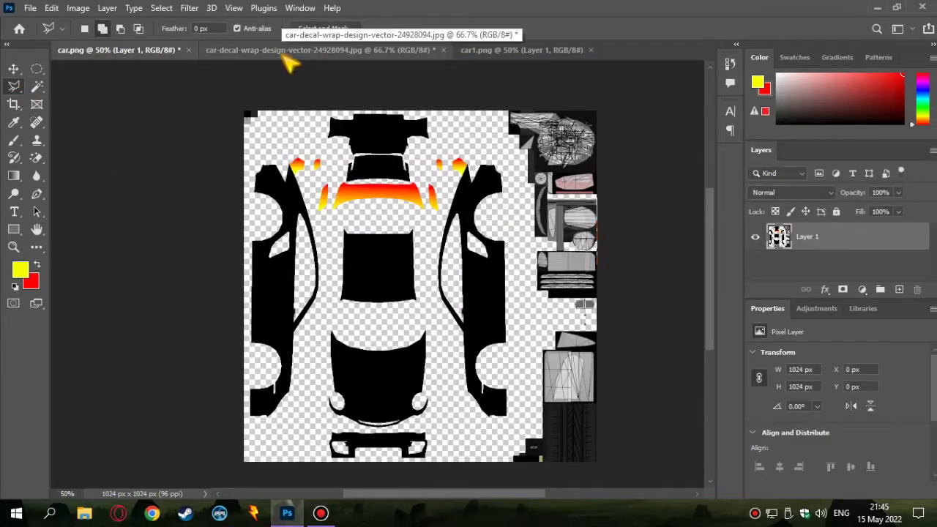
left_click(291, 59)
key("ctrl+plus")
key("ctrl+plus")
key("ctrl+minus")
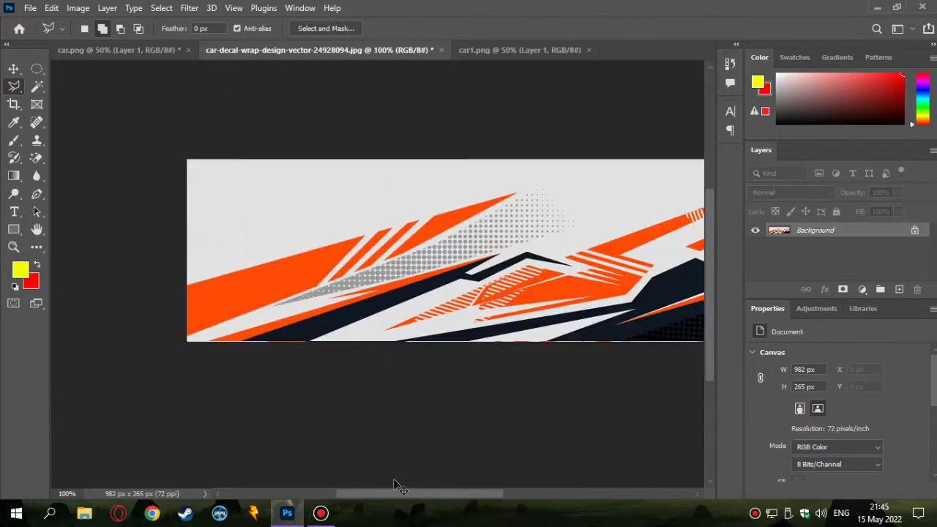
left_click(37, 86)
left_click(300, 207)
Step: Unlock the Background as Layer 0, delete the grey area, and deselect
key("Delete")
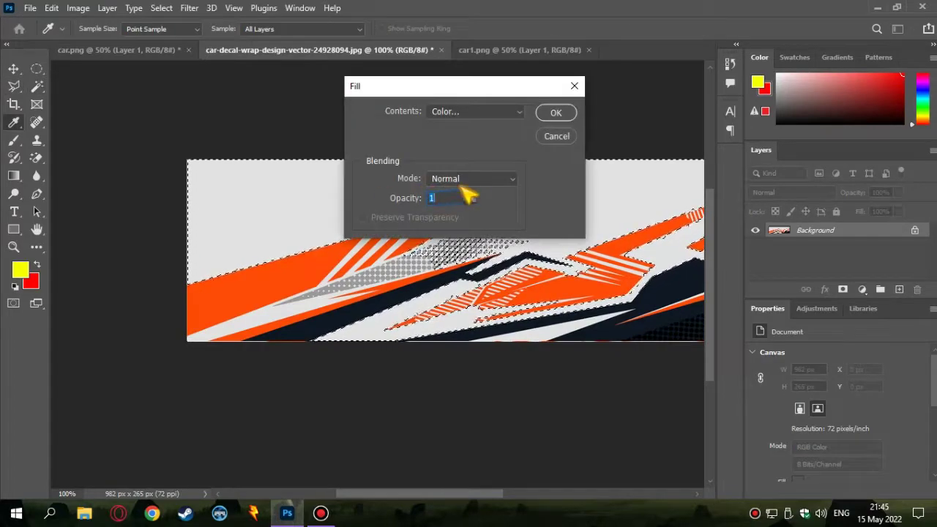
left_click(577, 88)
left_click(915, 230)
key("Delete")
key("ctrl+d")
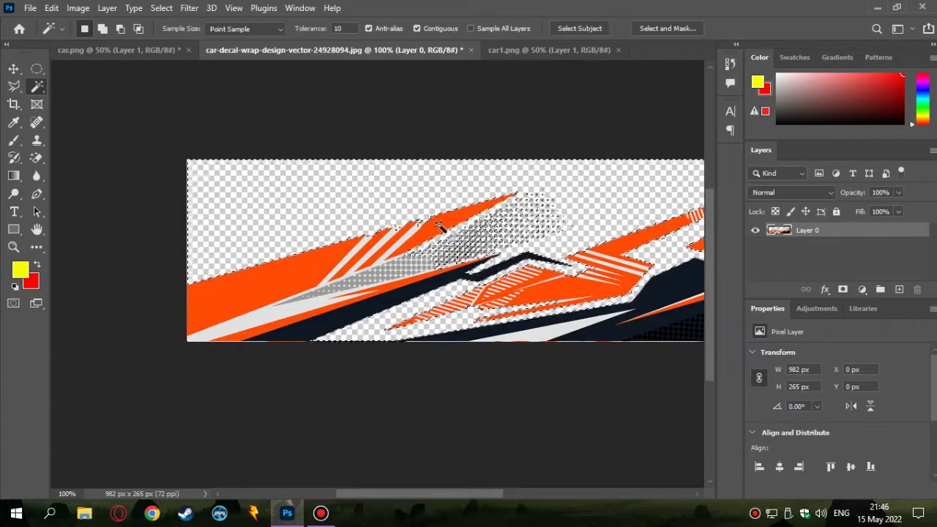
right_click(259, 322)
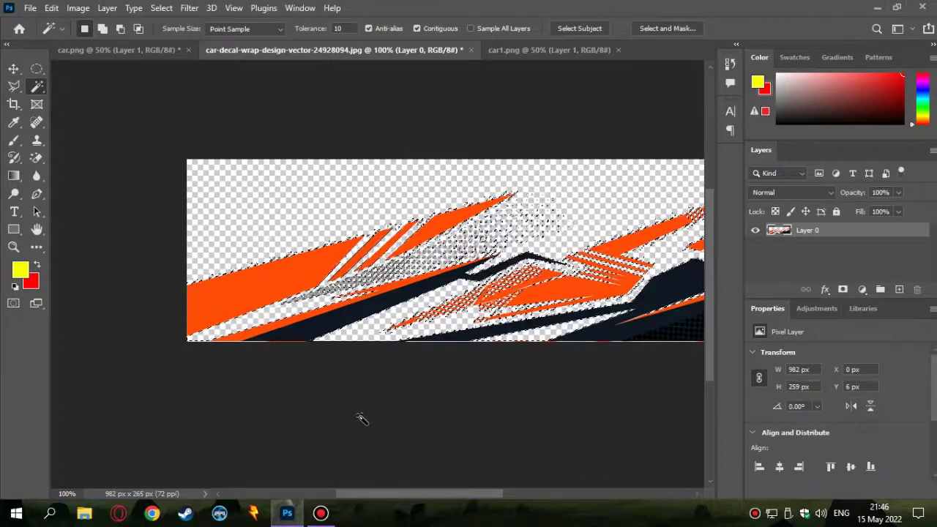
scroll(425, 497, "right", 4)
scroll(330, 403, "left", 2)
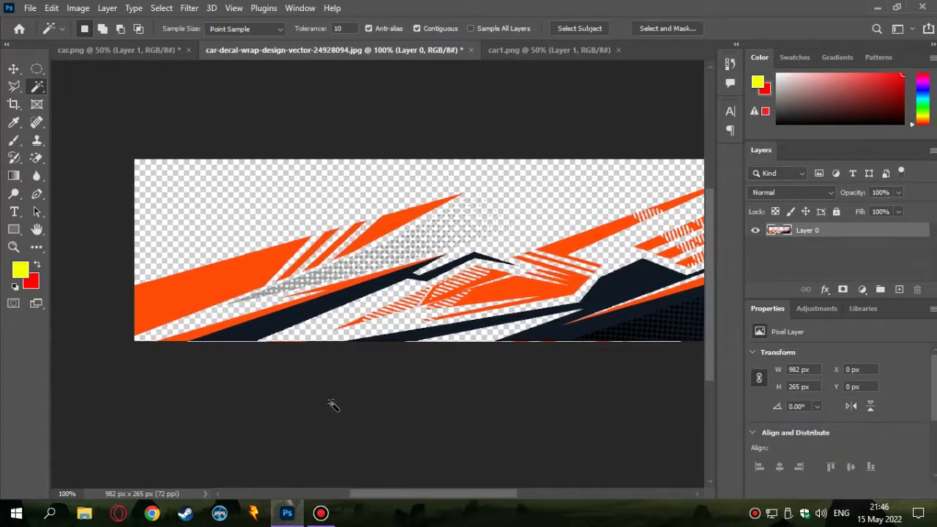
Step: Zoom to 400% and outline the first diagonal orange stripe with the Polygonal Lasso
key("ctrl+plus")
scroll(178, 383, "left", 5)
key("l")
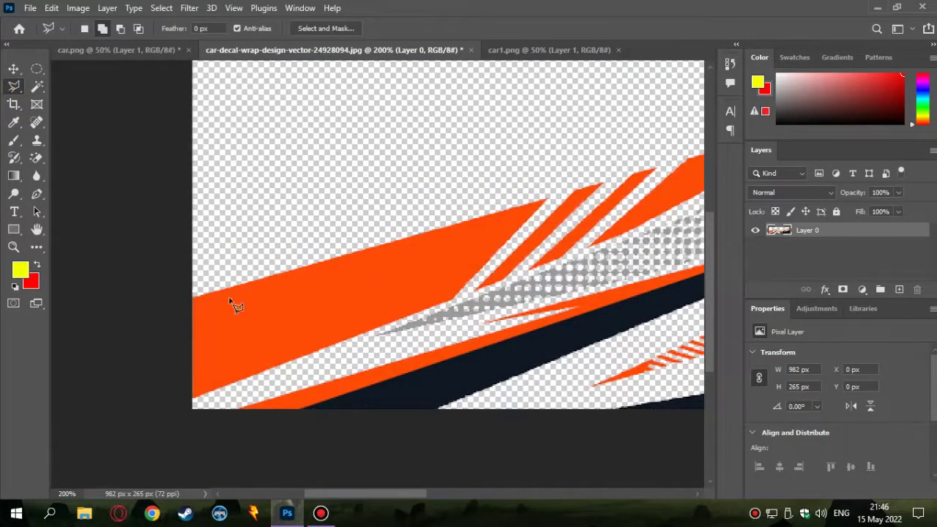
key("ctrl+plus")
key("ctrl+plus")
scroll(183, 472, "left", 3)
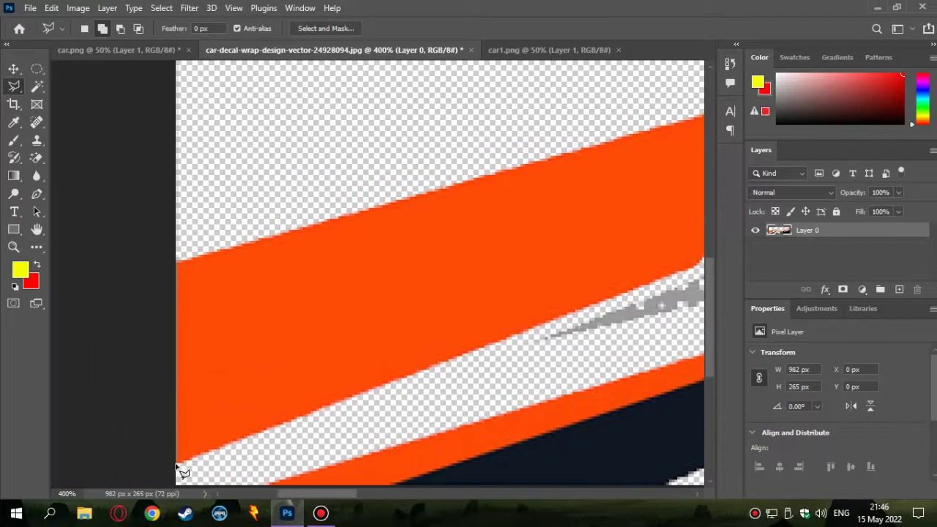
left_click(176, 260)
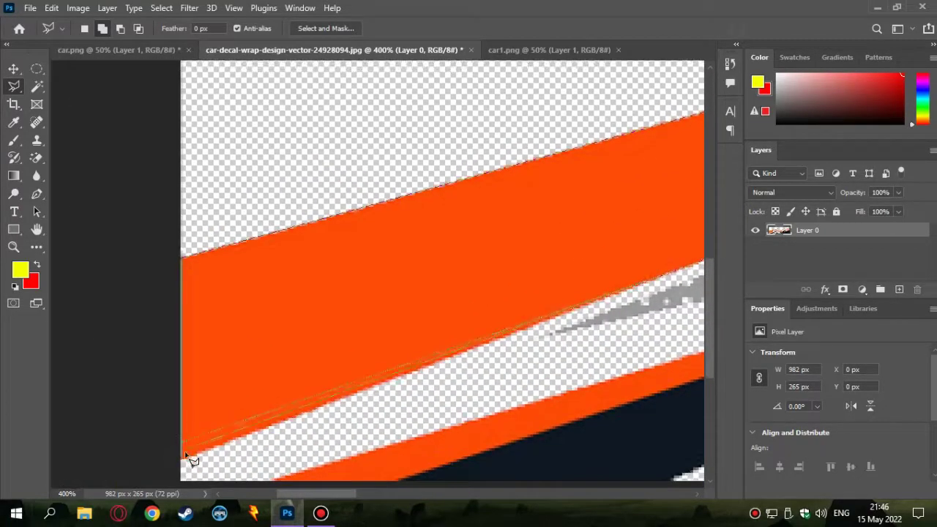
double_click(278, 449)
Step: Trace the stripe tip and the long upper stripe's edge, removing one misplaced point
scroll(562, 253, "right", 5)
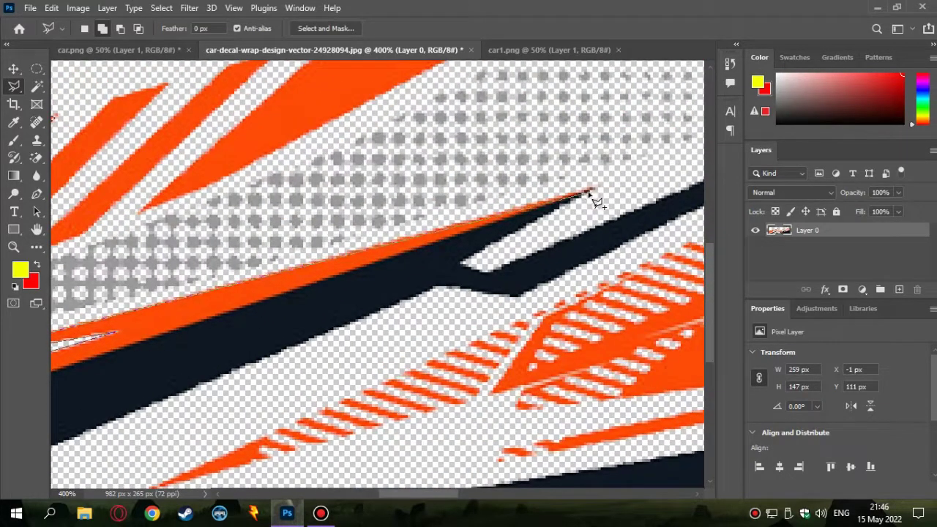
scroll(176, 377, "down", 1)
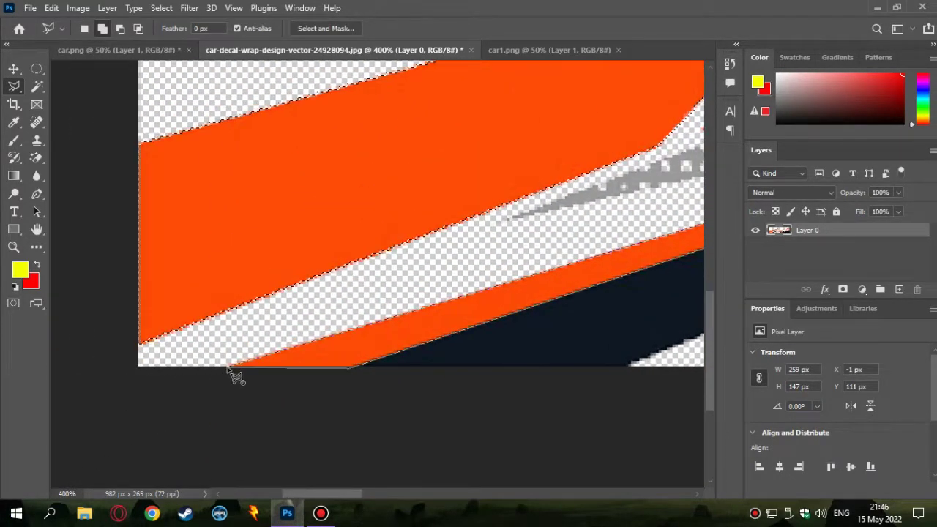
scroll(236, 374, "down", 1)
scroll(549, 293, "up", 1)
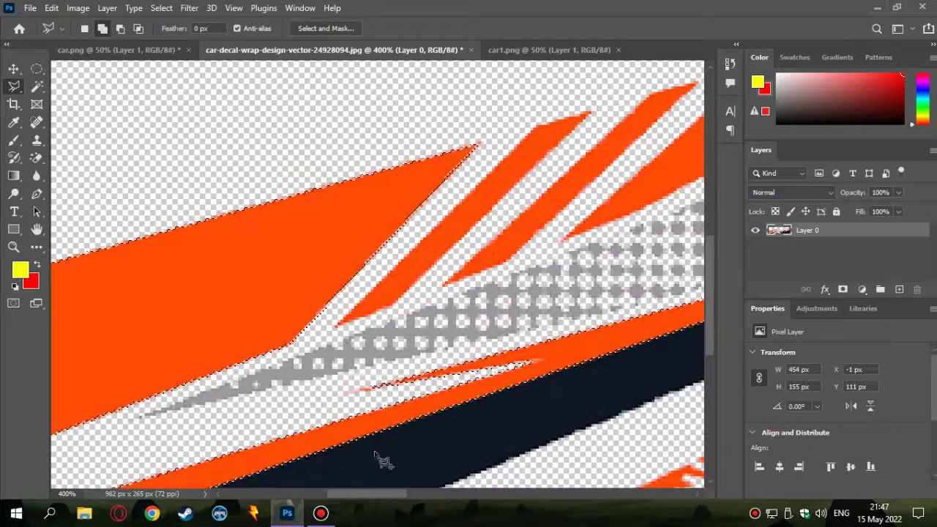
scroll(344, 418, "up", 2)
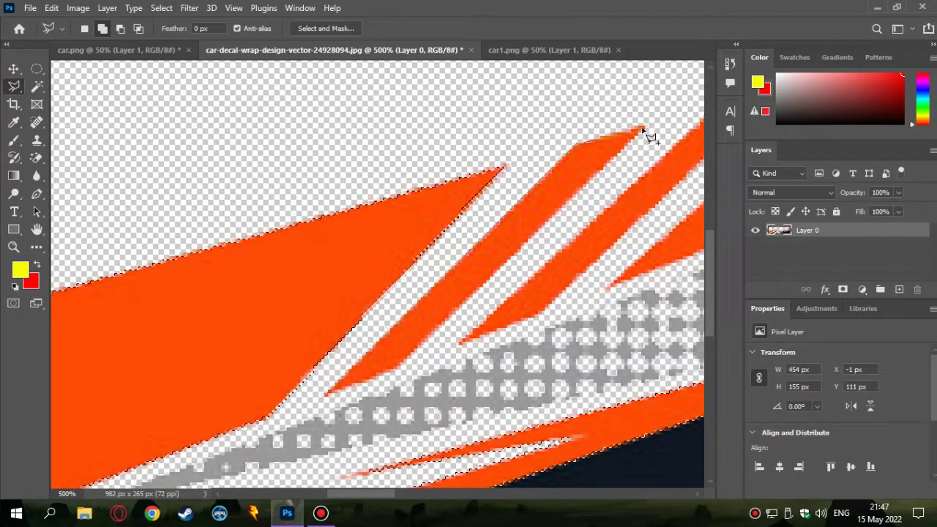
left_click_drag(380, 494, 398, 495)
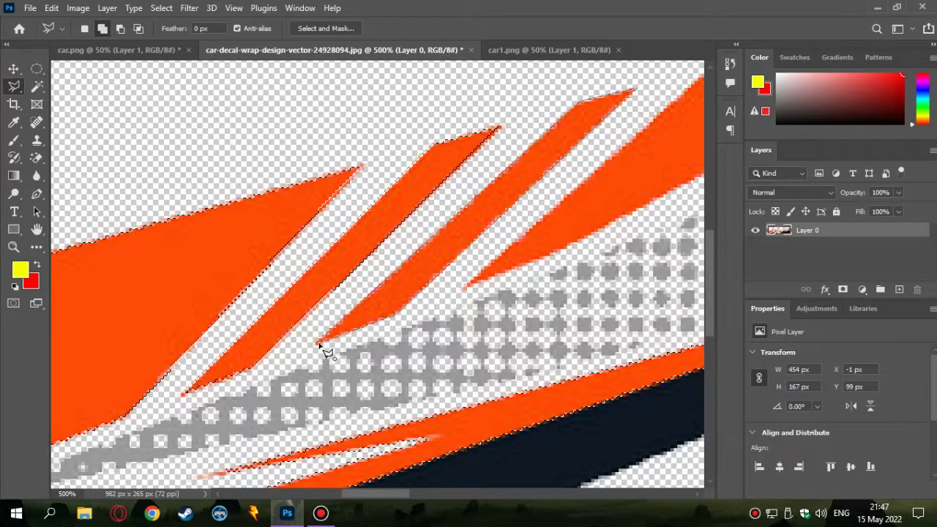
scroll(359, 414, "down", 2)
scroll(359, 414, "right", 3)
scroll(381, 322, "up", 4)
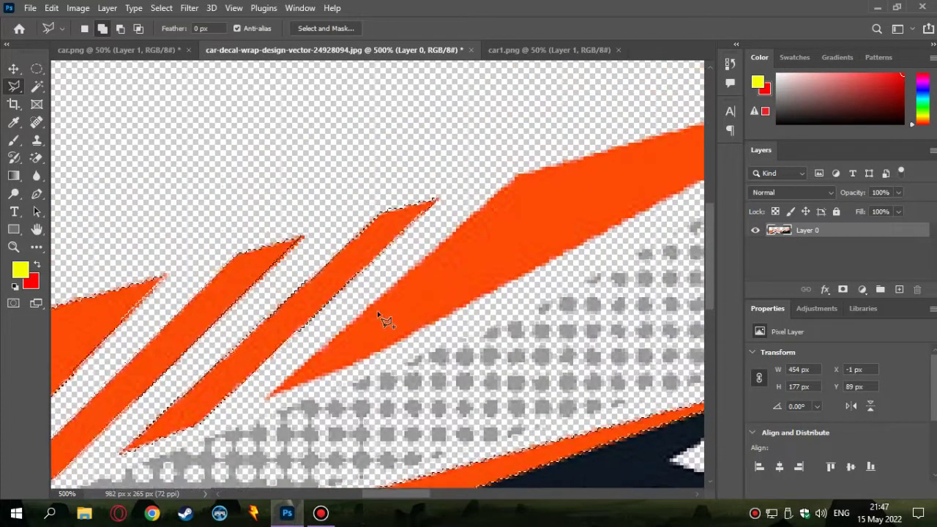
left_click(271, 407)
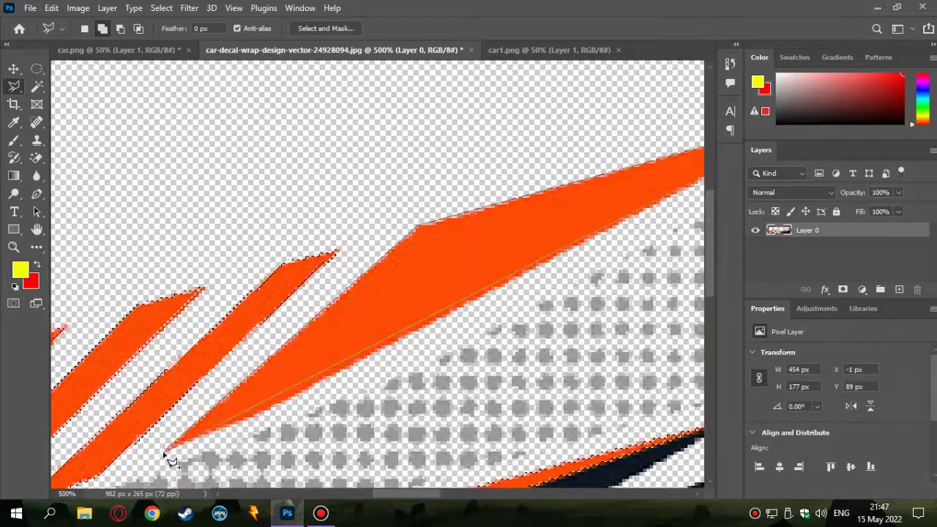
key("BackSpace")
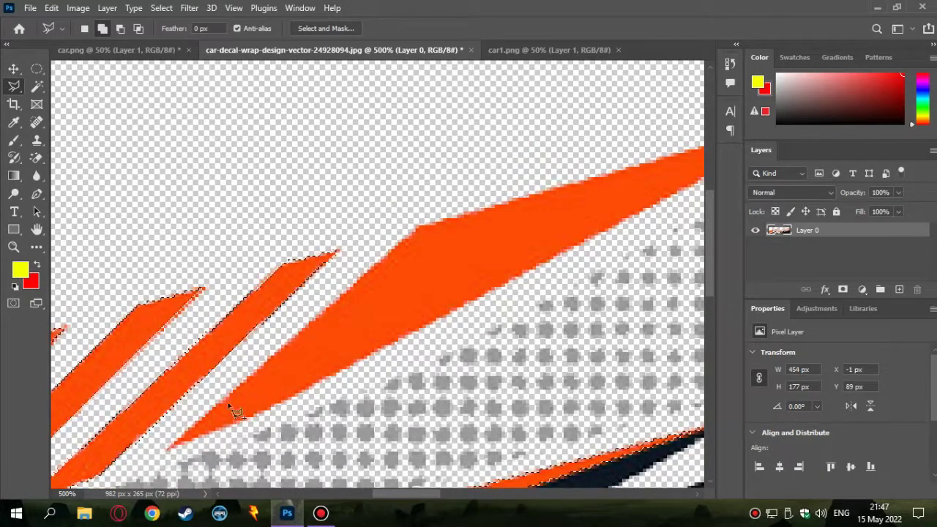
left_click(649, 140)
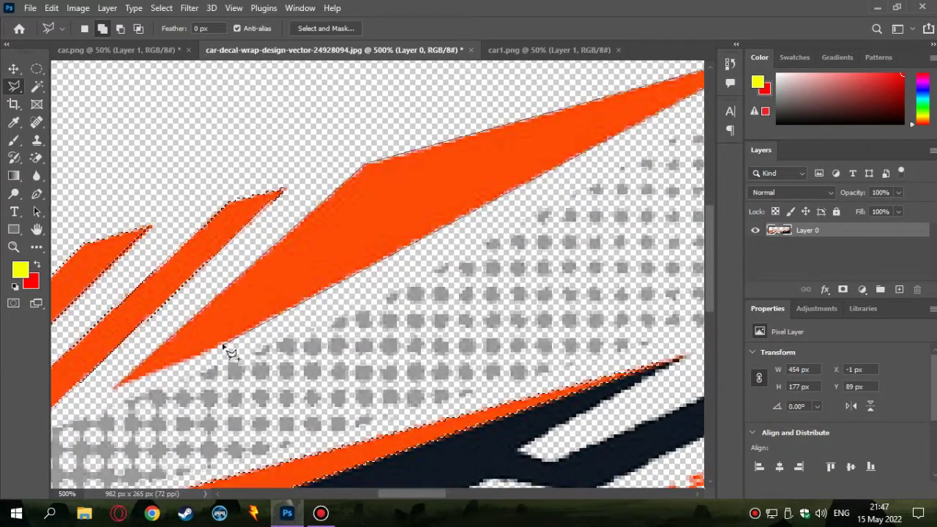
Step: Close outlines around the small orange tip and the first four short dashes
scroll(300, 379, "down", 3)
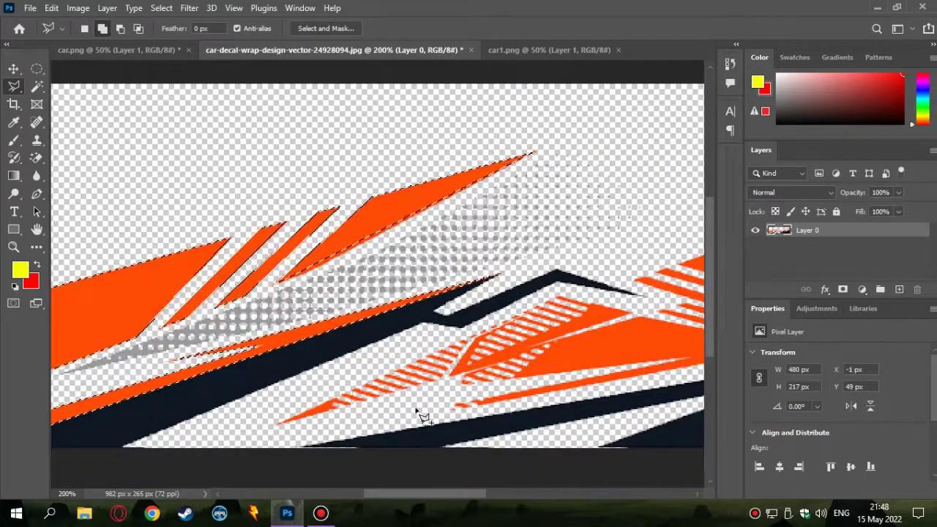
scroll(315, 404, "up", 2)
scroll(403, 439, "up", 2)
scroll(403, 412, "up", 1)
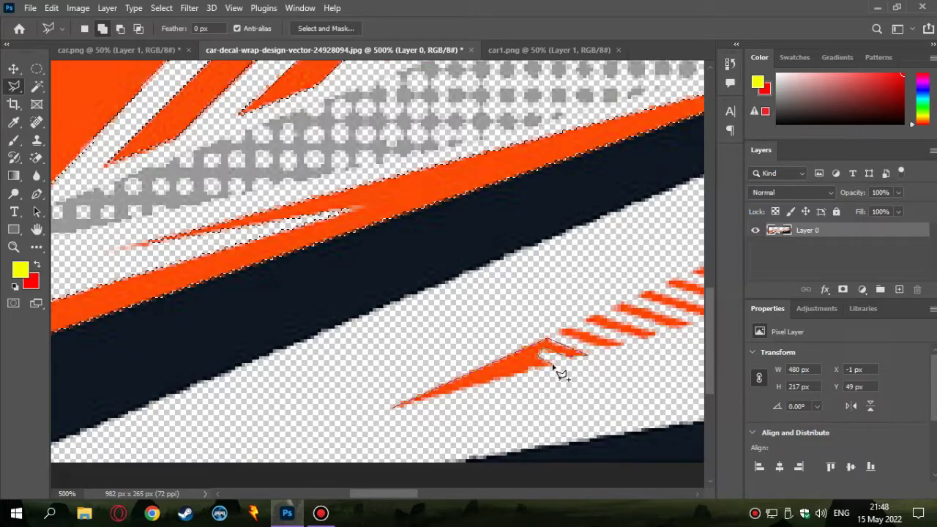
left_click(395, 416)
scroll(433, 398, "up", 1)
scroll(364, 361, "up", 1)
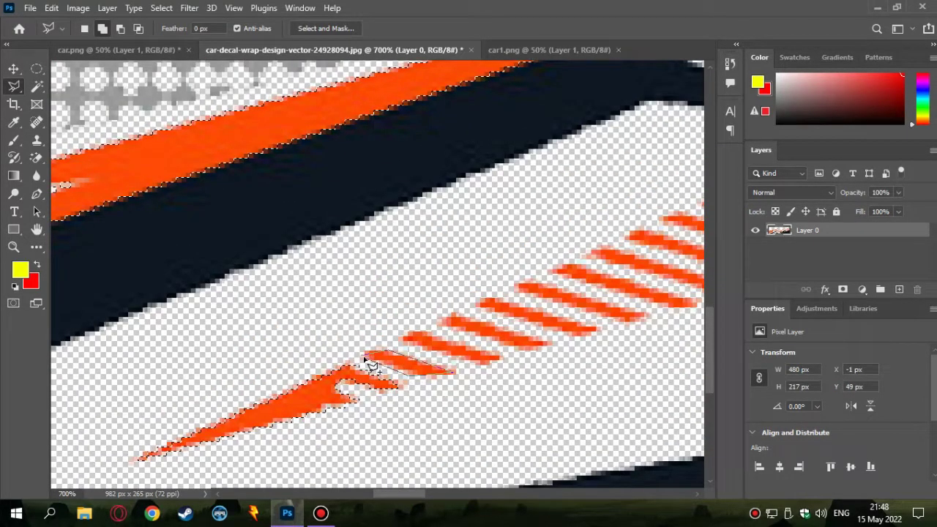
left_click(370, 364)
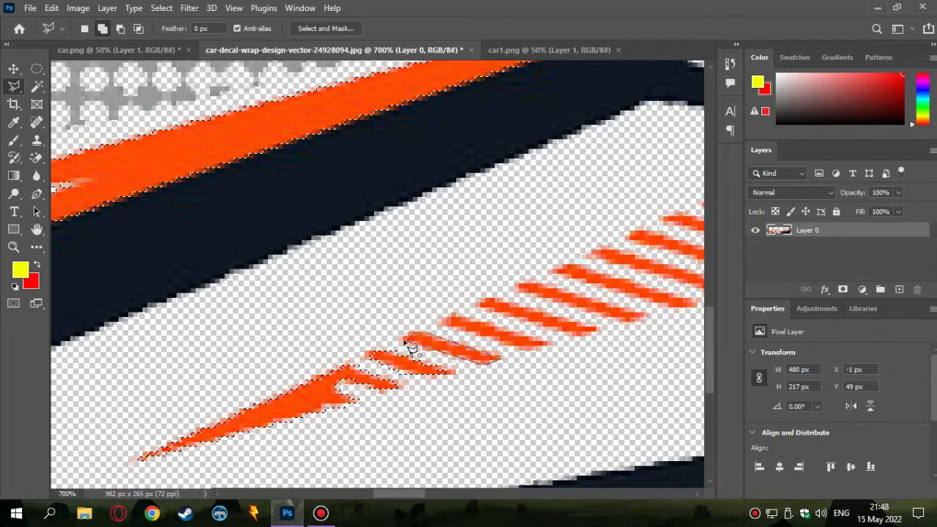
left_click(407, 342)
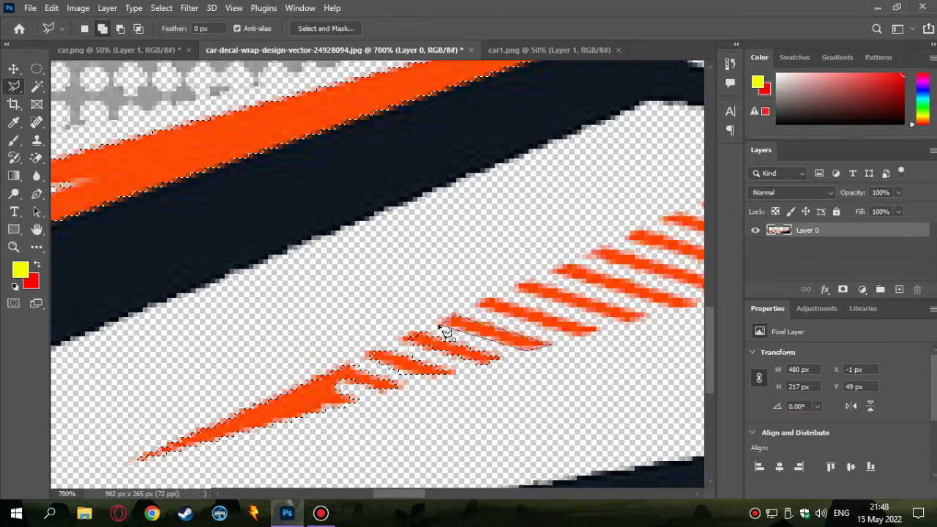
left_click(446, 334)
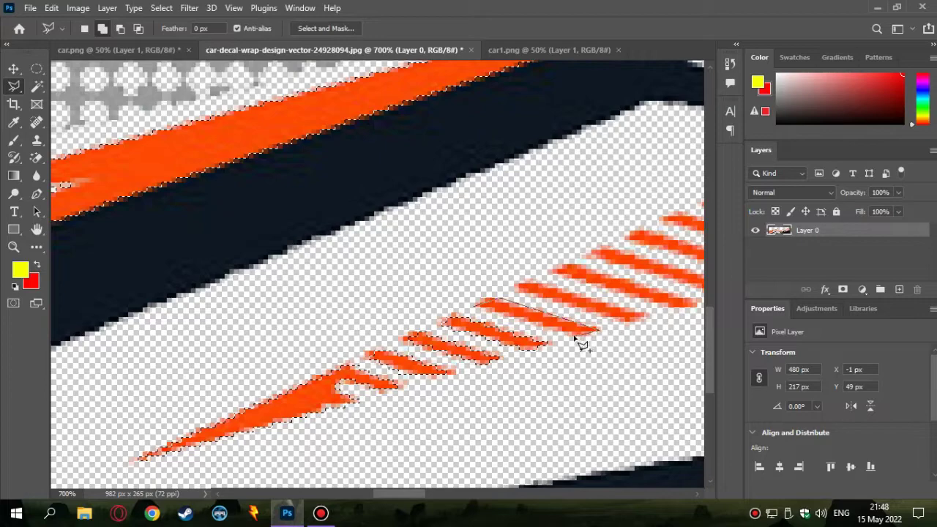
left_click(480, 313)
Step: Outline the next three slanted orange dashes, adding each to the selection
left_click(337, 284)
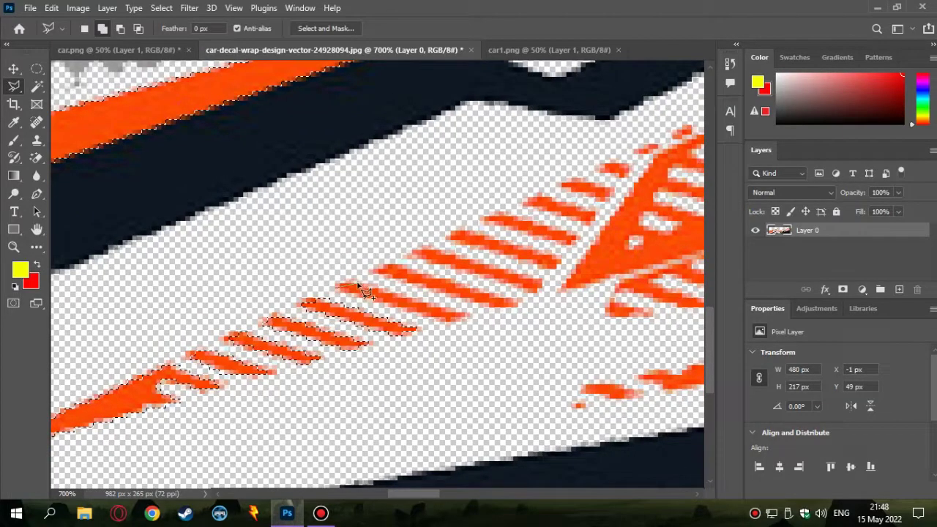
left_click(339, 290)
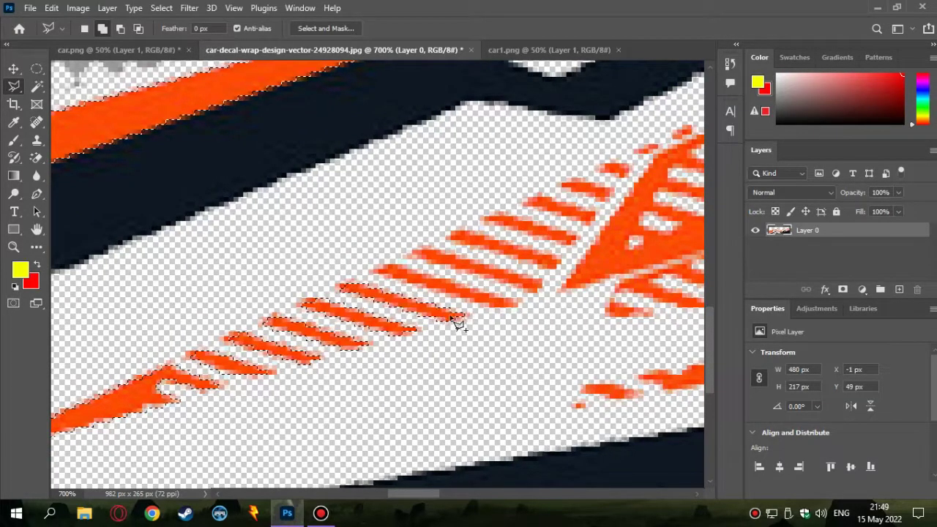
key("ctrl+plus")
left_click(399, 284)
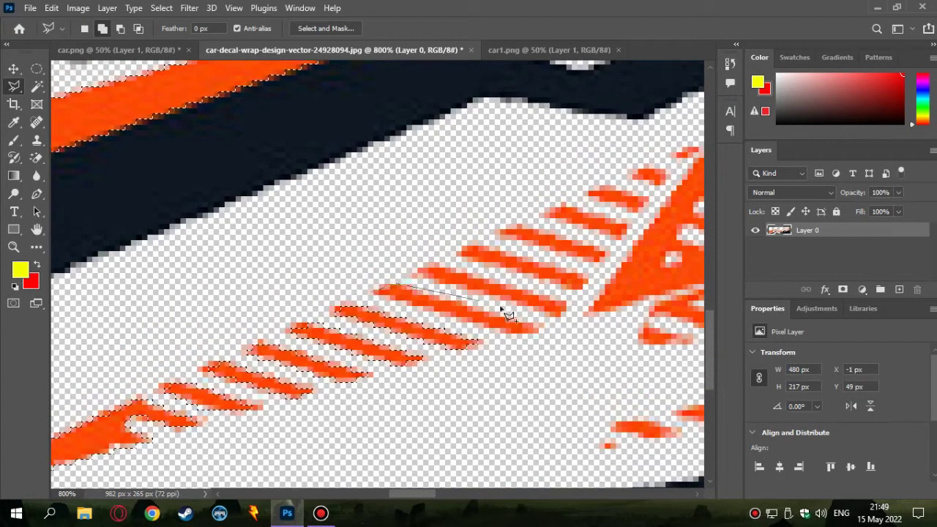
left_click(372, 294)
left_click(421, 271)
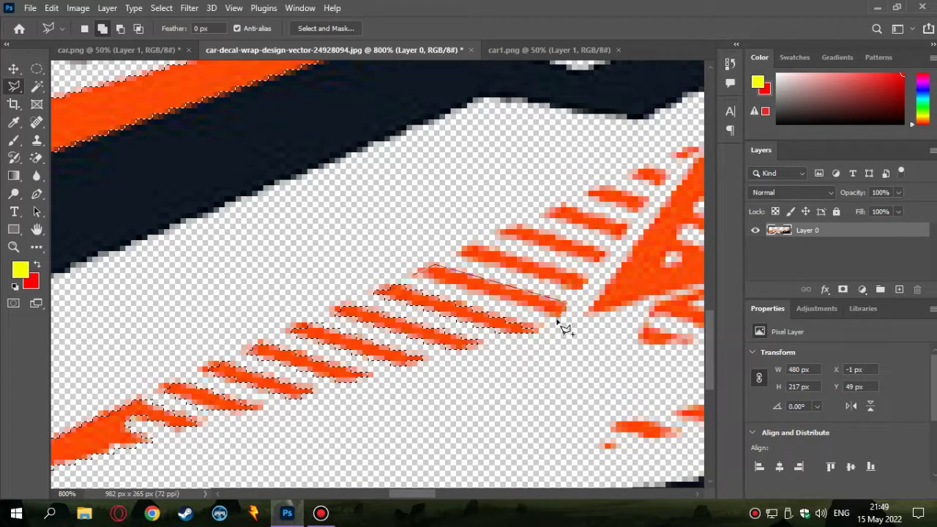
left_click(416, 277)
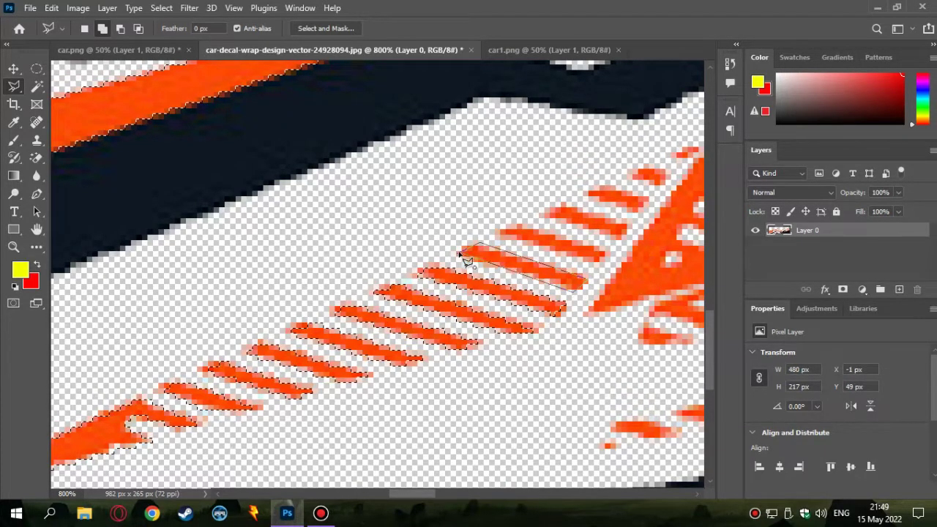
left_click(479, 253)
left_click(501, 233)
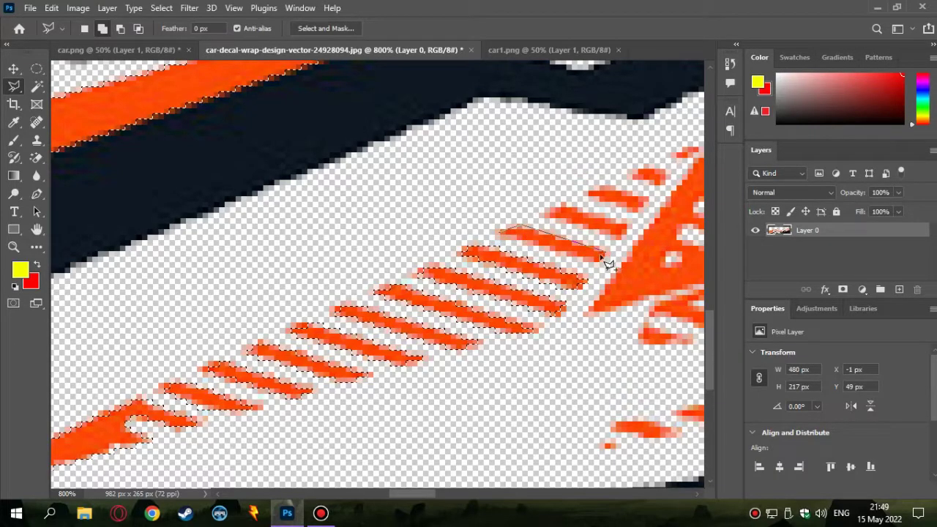
Step: Zoom in further and outline the top dash and the remaining small orange flecks
scroll(511, 246, "up", 3)
scroll(433, 339, "right", 3)
key("ctrl+plus")
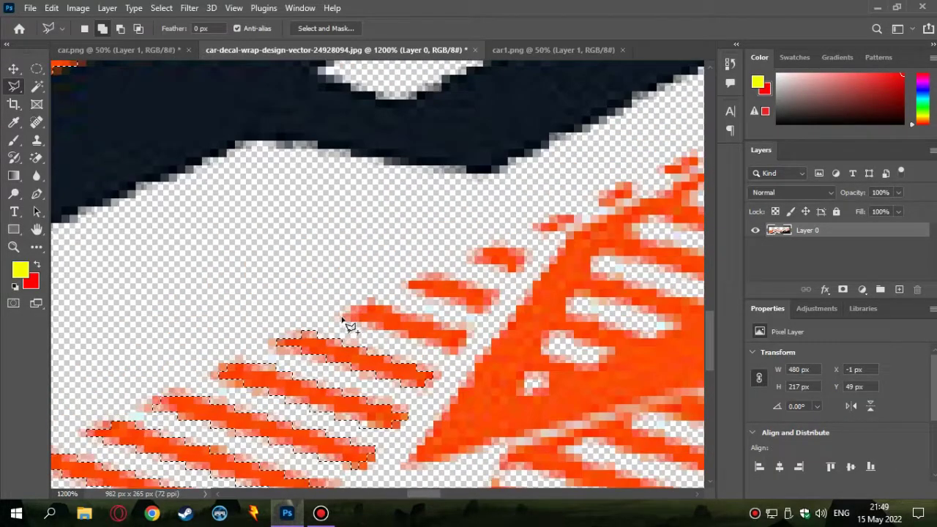
left_click(350, 320)
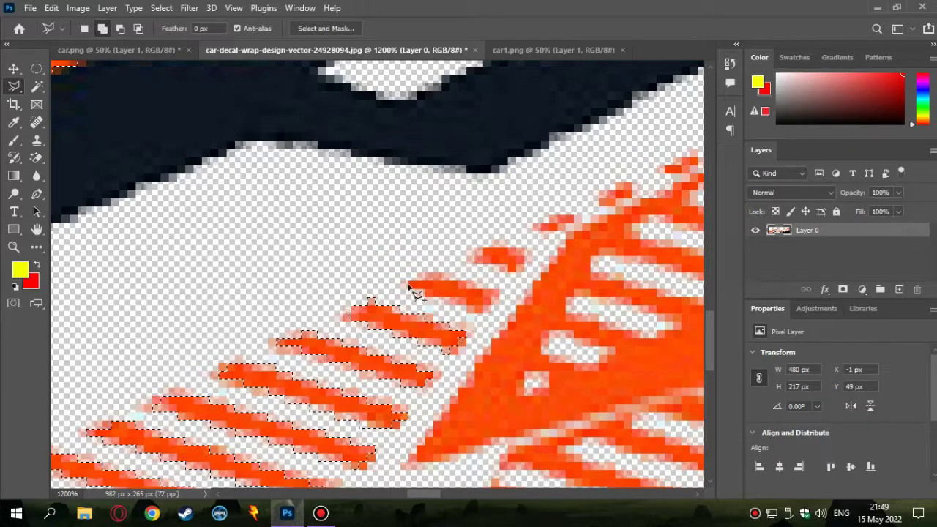
left_click(409, 281)
left_click(410, 284)
left_click(470, 259)
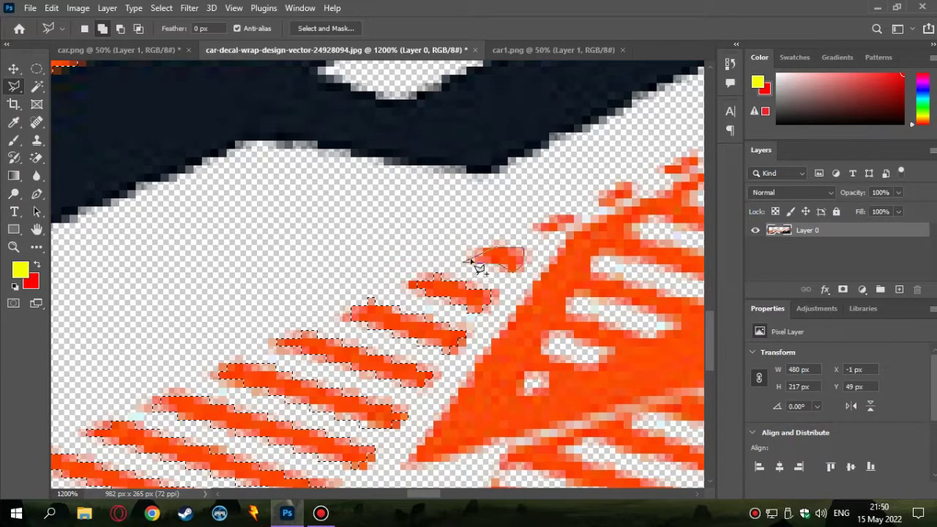
scroll(446, 293, "right", 3)
scroll(431, 322, "up", 2)
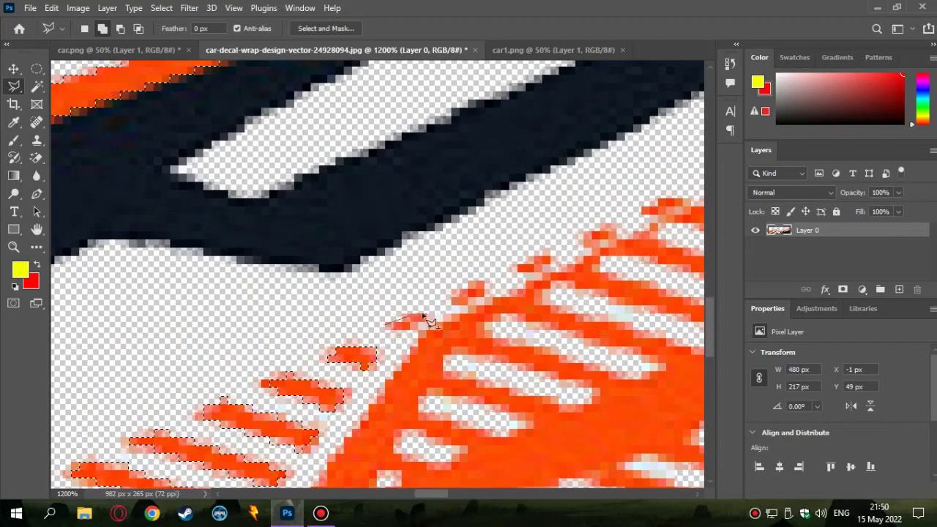
left_click(388, 327)
left_click(454, 299)
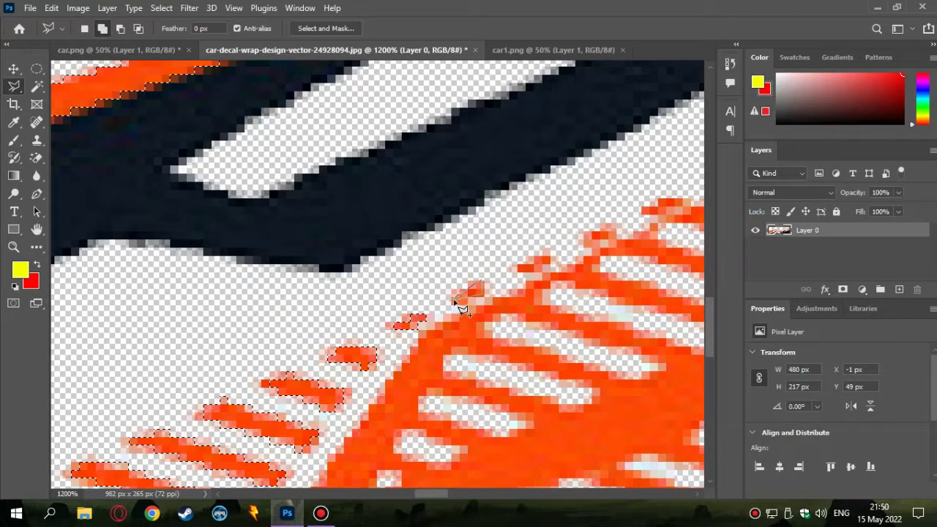
left_click(454, 299)
left_click(521, 265)
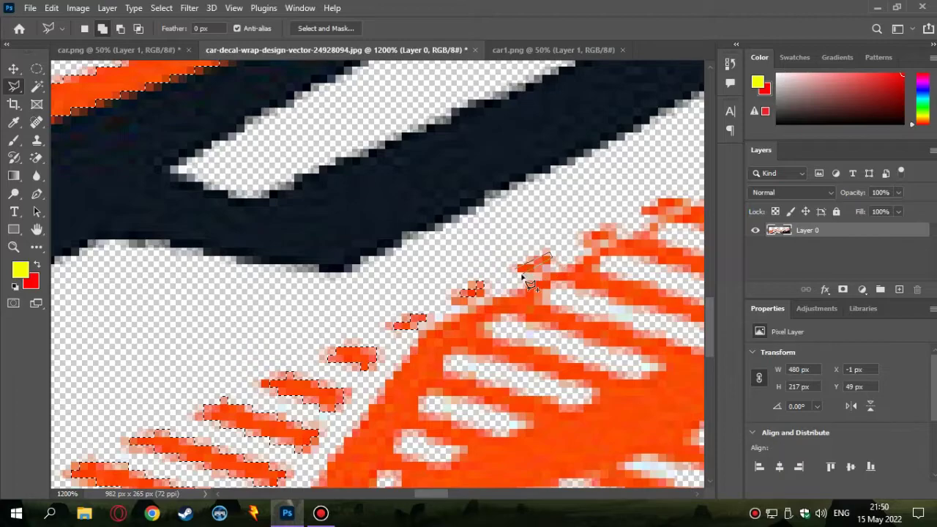
scroll(540, 278, "down", 3)
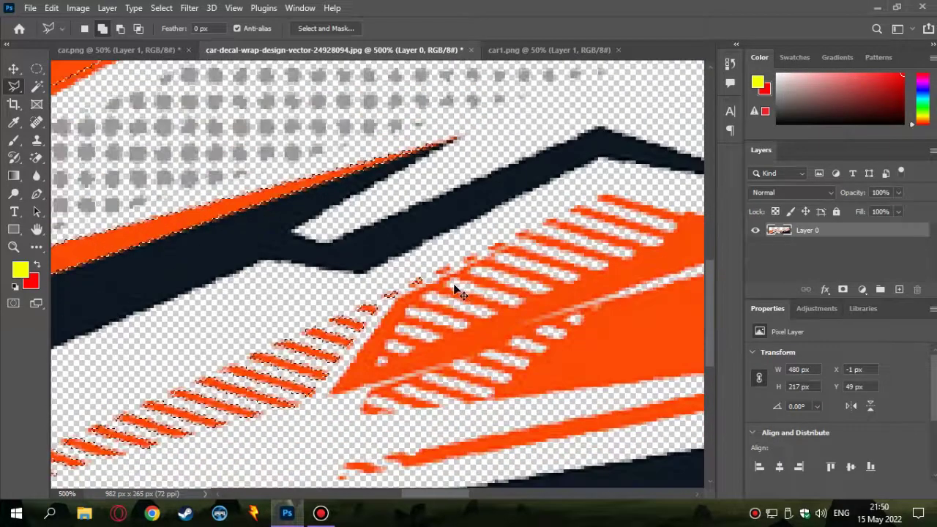
scroll(546, 264, "up", 3)
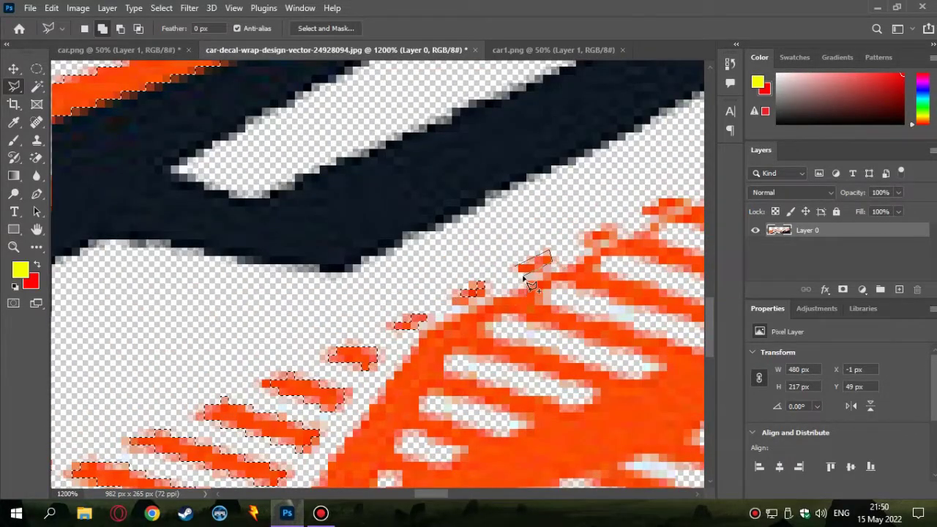
scroll(540, 320, "down", 2)
Step: Begin outlining the orange wedge, tracing around the ends of its hatched stripes
scroll(558, 347, "down", 3)
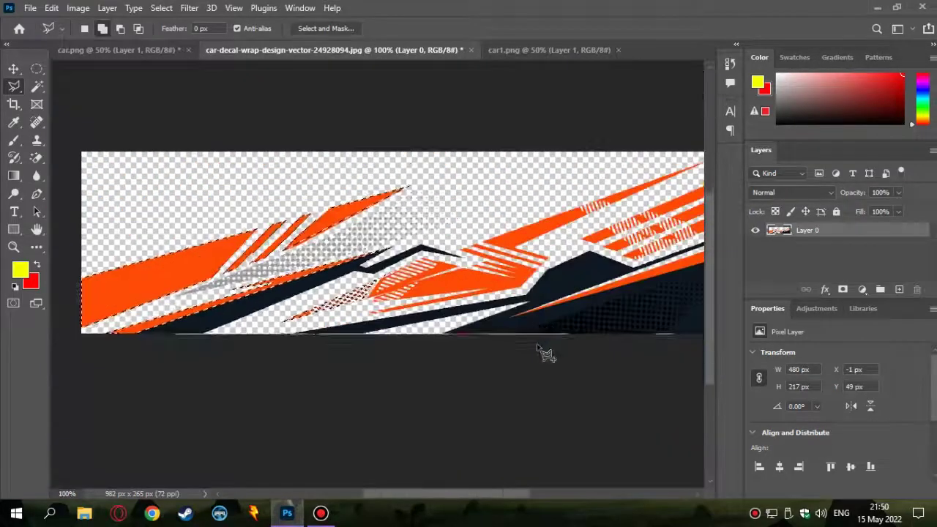
scroll(542, 355, "up", 3)
scroll(538, 352, "up", 1)
scroll(432, 492, "up", 1)
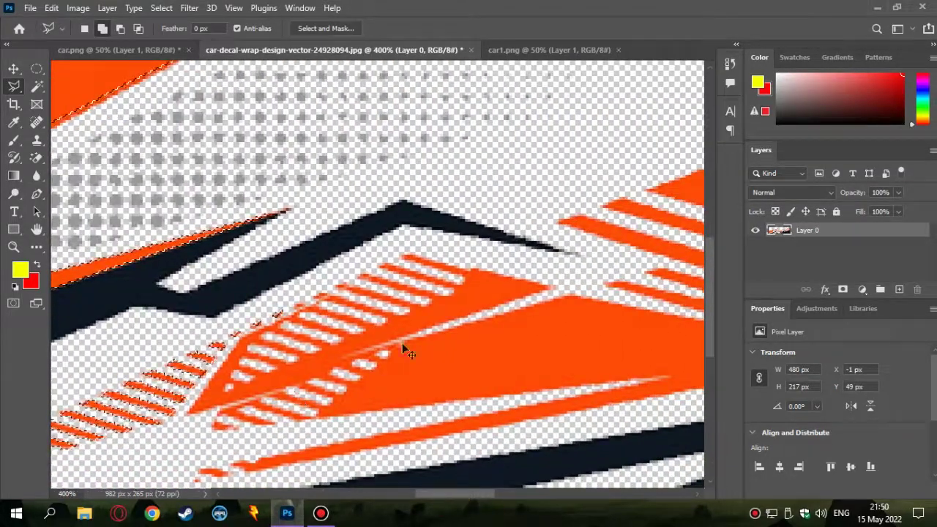
scroll(421, 495, "up", 1)
scroll(484, 399, "up", 3)
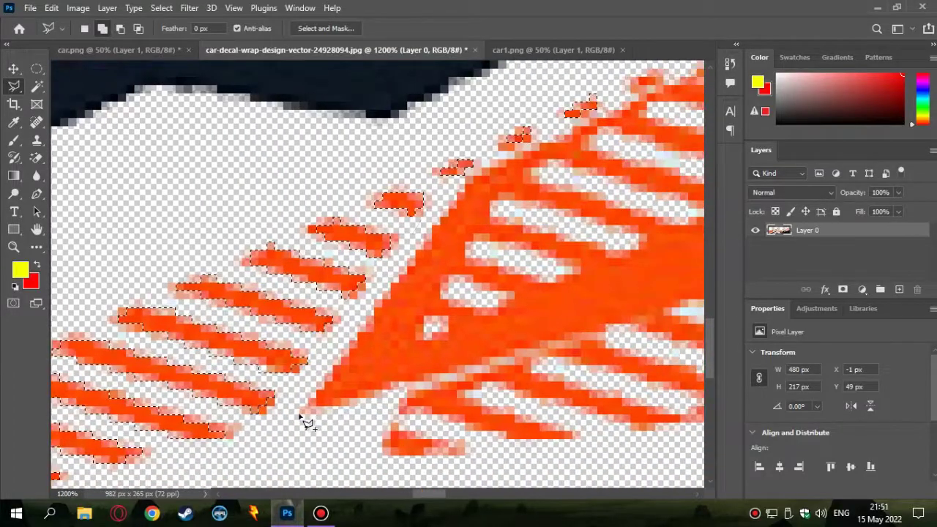
left_click(306, 424)
scroll(330, 395, "up", 2)
scroll(574, 331, "up", 2)
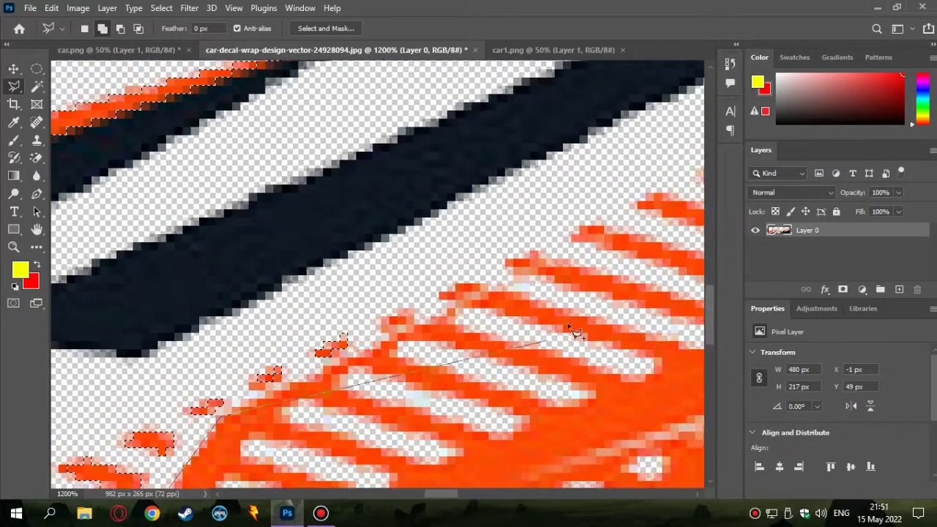
scroll(434, 323, "down", 4)
scroll(388, 360, "up", 4)
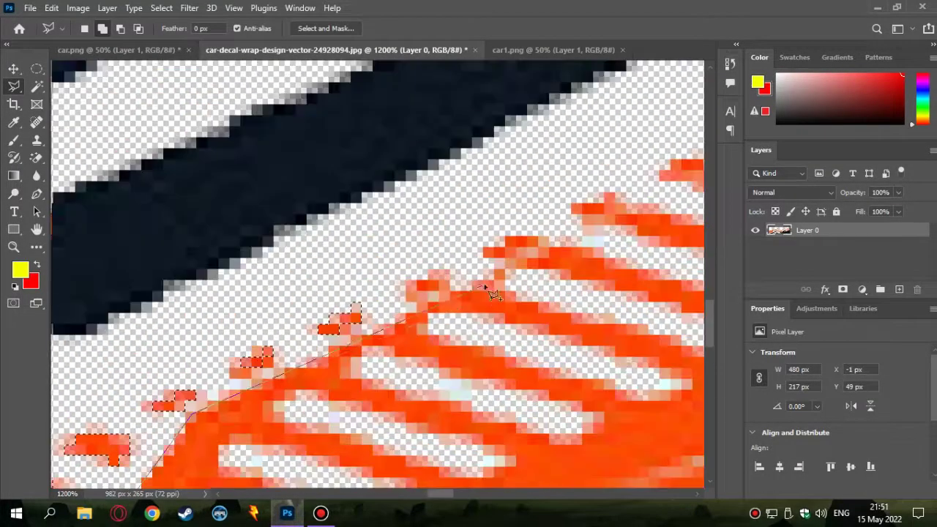
left_click(483, 280)
scroll(600, 370, "right", 3)
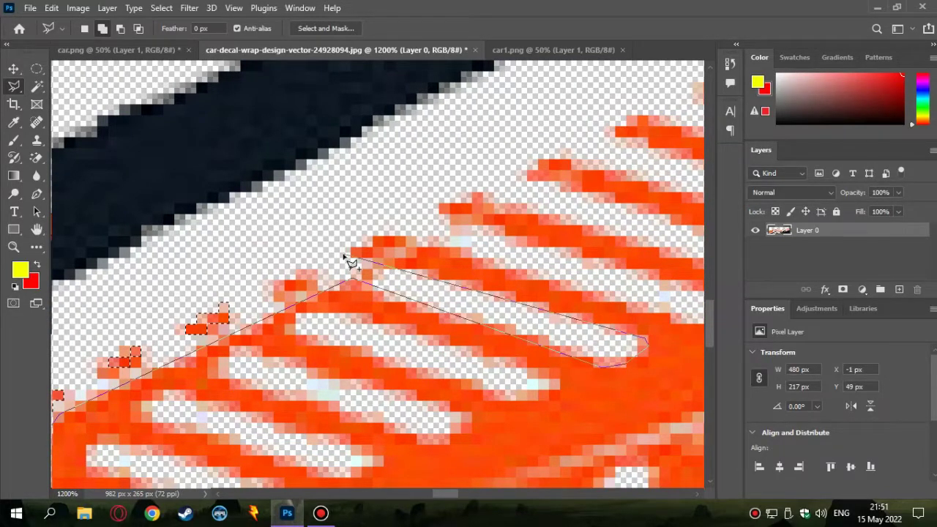
left_click(399, 240)
scroll(564, 333, "right", 3)
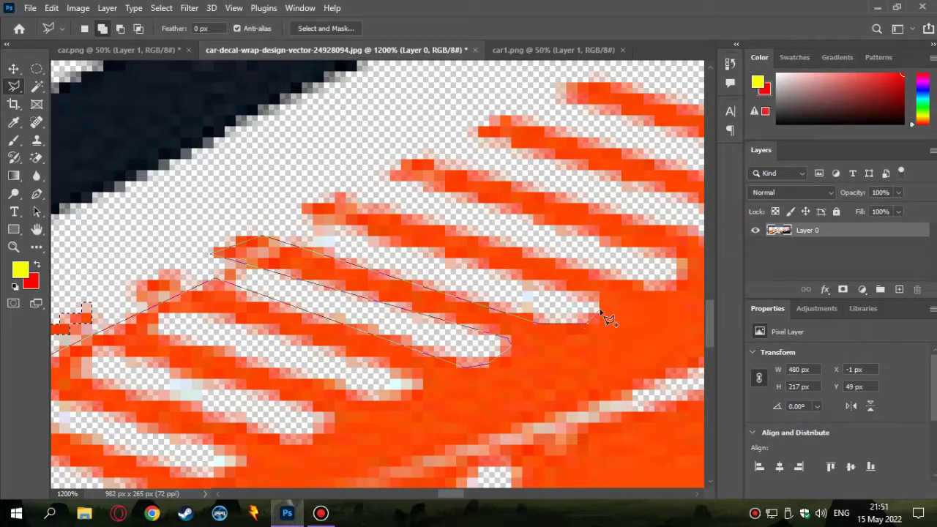
left_click(341, 198)
scroll(475, 311, "right", 3)
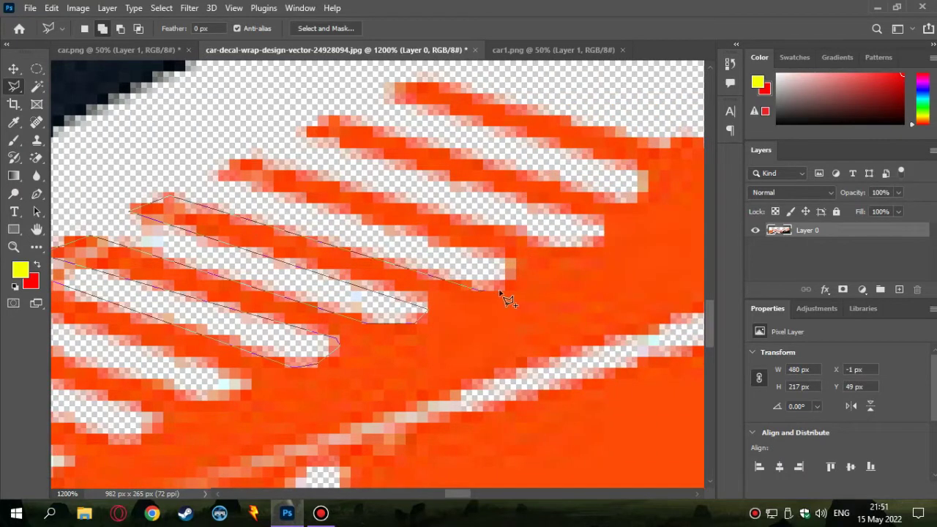
left_click(249, 157)
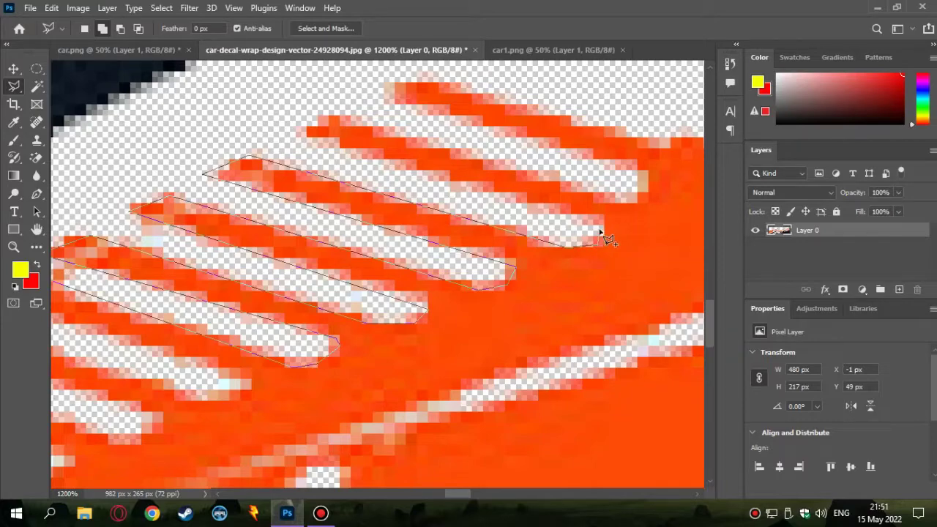
left_click(333, 115)
Step: Extend the outline to the wedge's tip and down around the lower orange shape
scroll(473, 317, "up", 2)
scroll(472, 317, "right", 3)
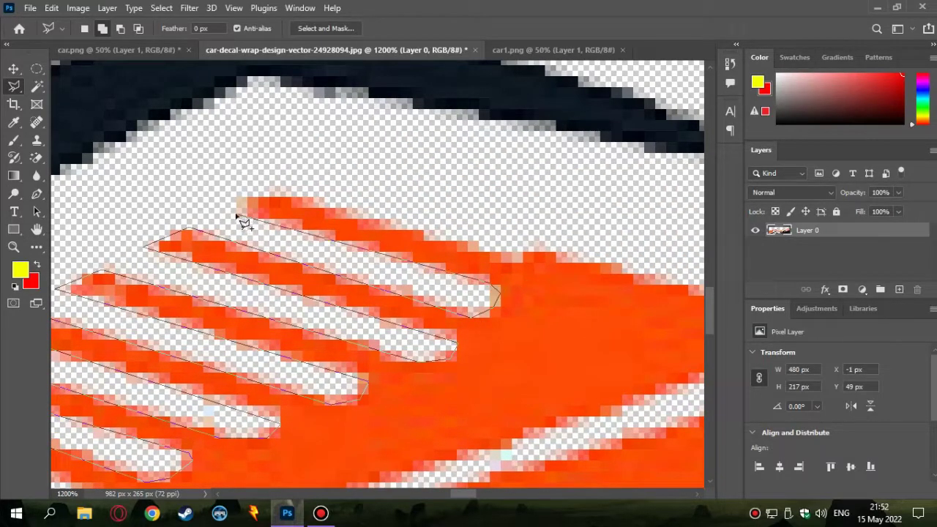
left_click(277, 195)
scroll(394, 258, "right", 3)
left_click(423, 250)
scroll(423, 250, "right", 4)
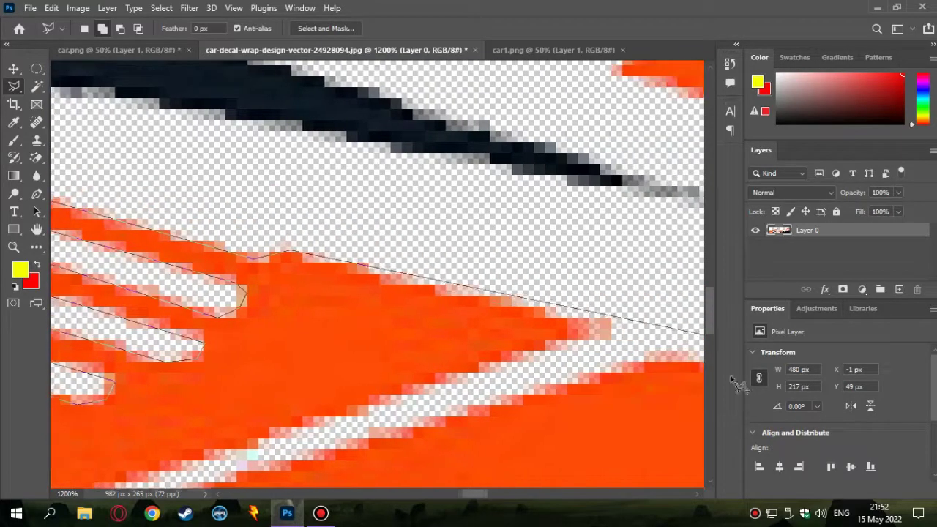
scroll(511, 350, "down", 4)
scroll(511, 350, "left", 8)
left_click(189, 386)
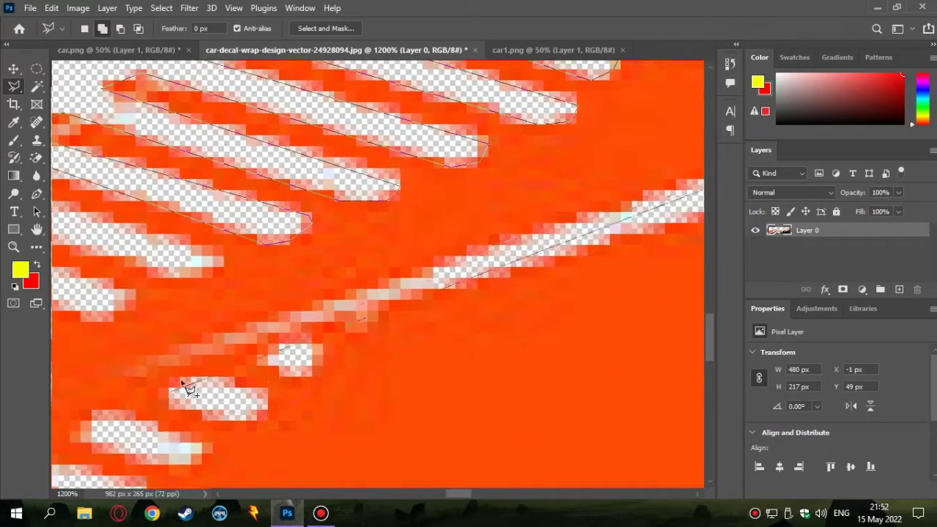
scroll(654, 94, "right", 7)
scroll(654, 94, "up", 2)
scroll(659, 230, "right", 1)
left_click(656, 232)
scroll(656, 233, "right", 5)
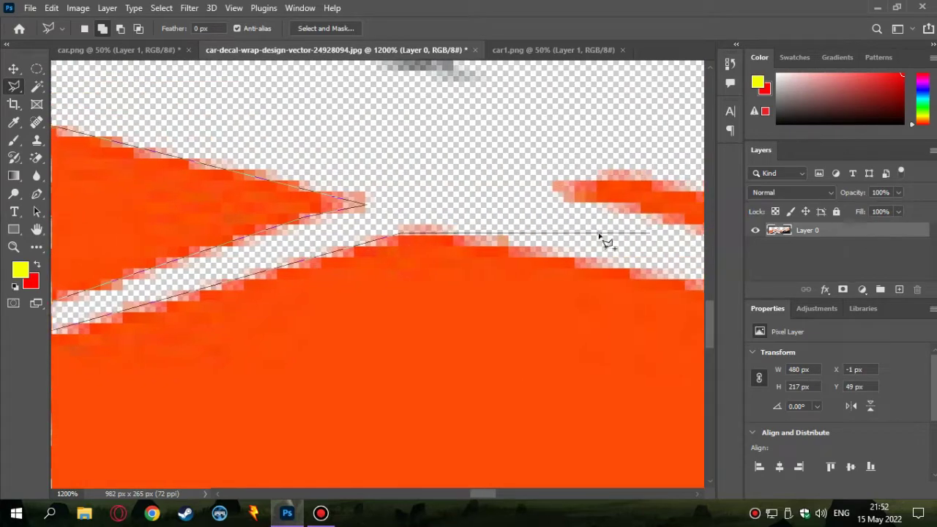
scroll(603, 241, "up", 1)
scroll(607, 318, "right", 2)
scroll(481, 325, "right", 3)
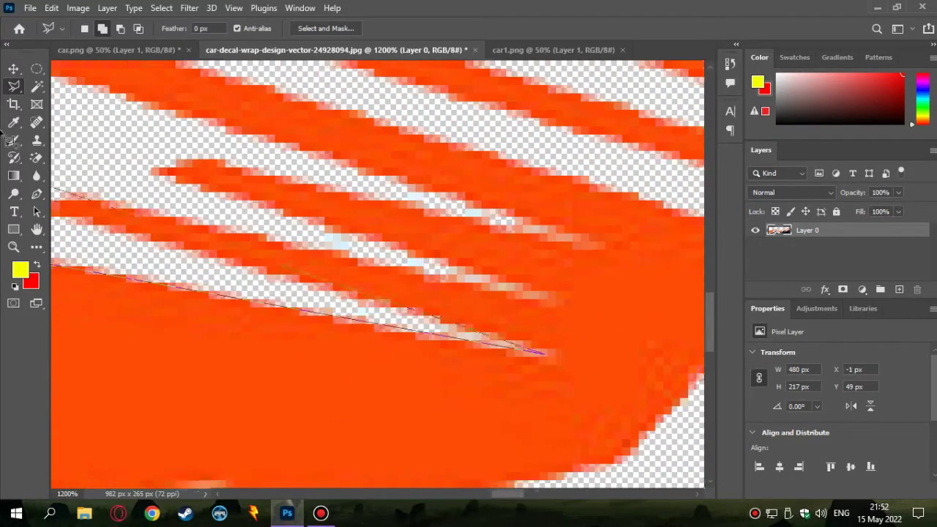
left_click(549, 349)
scroll(549, 349, "left", 1)
left_click(144, 196)
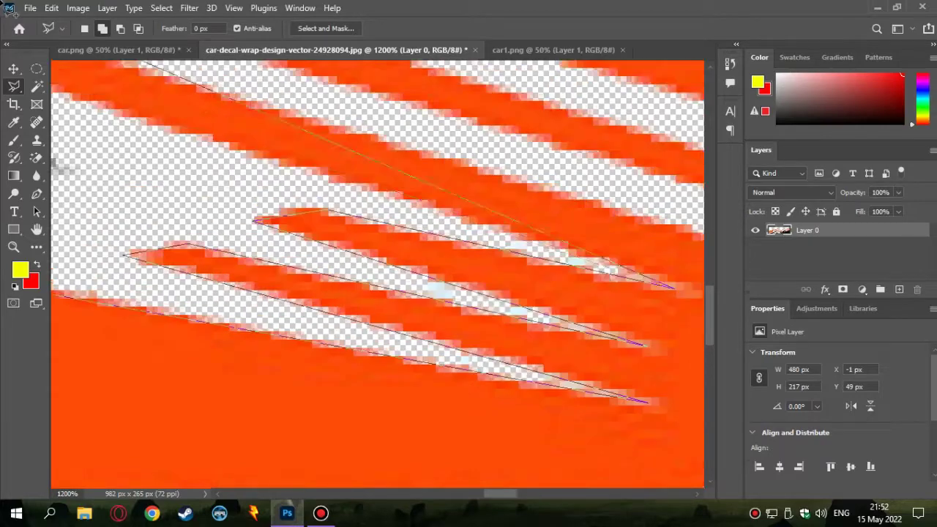
Step: Trace the long lower orange stripe's edge and close the outline into the selection
scroll(607, 242, "up", 3)
scroll(548, 388, "right", 5)
scroll(547, 388, "left", 5)
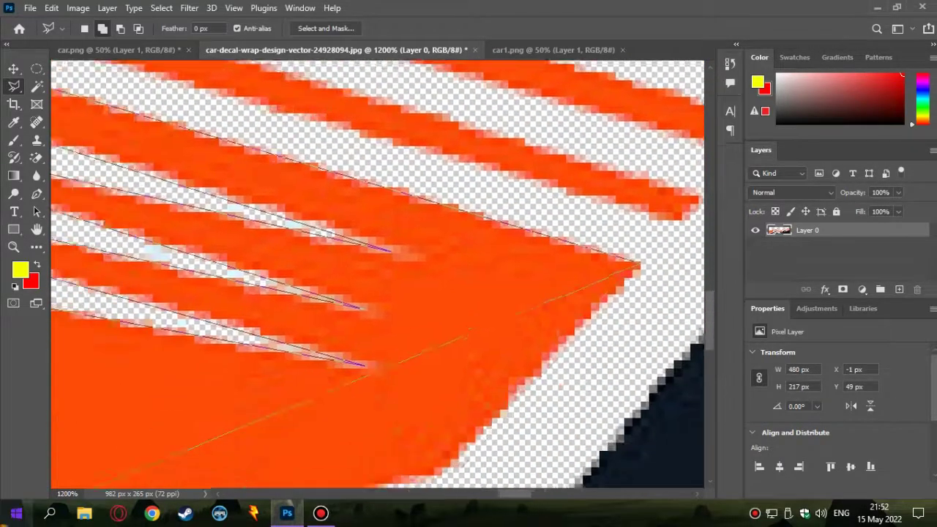
scroll(494, 427, "down", 3)
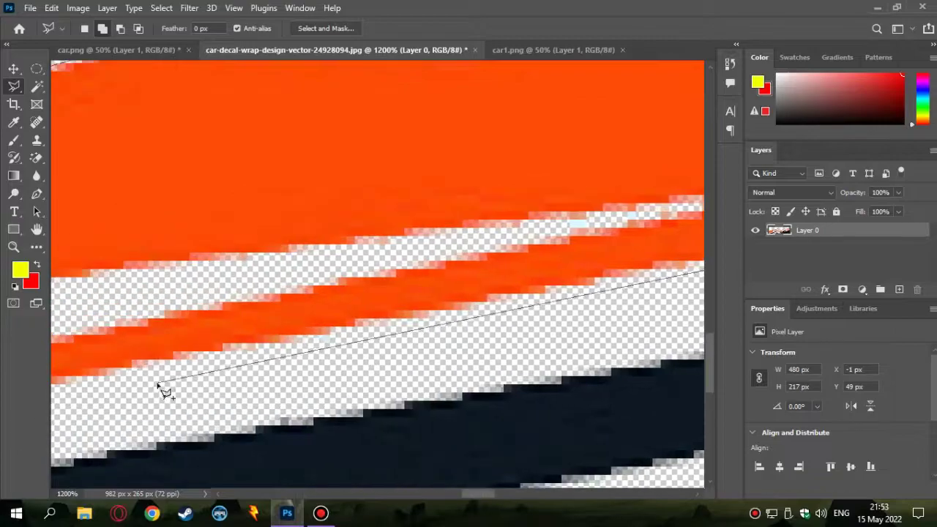
scroll(162, 388, "left", 5)
scroll(121, 402, "up", 2)
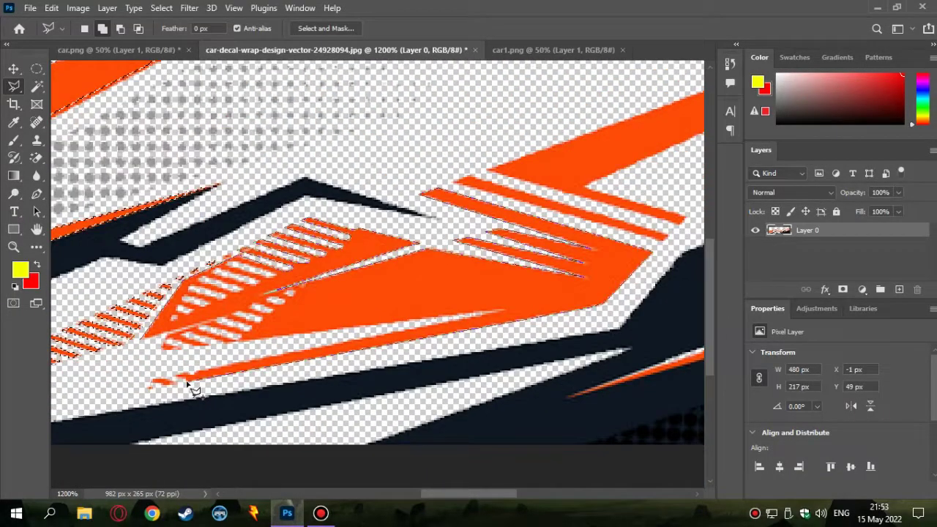
scroll(196, 390, "up", 3)
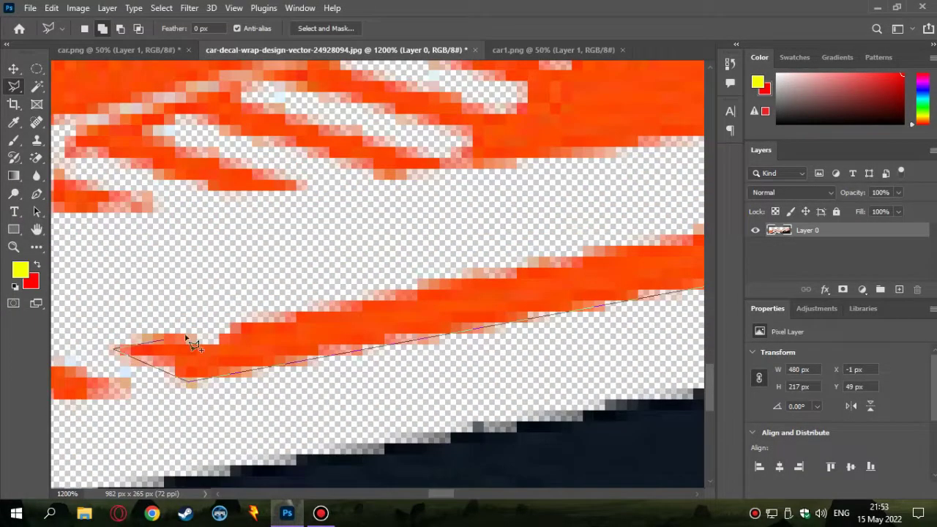
scroll(586, 215, "down", 2)
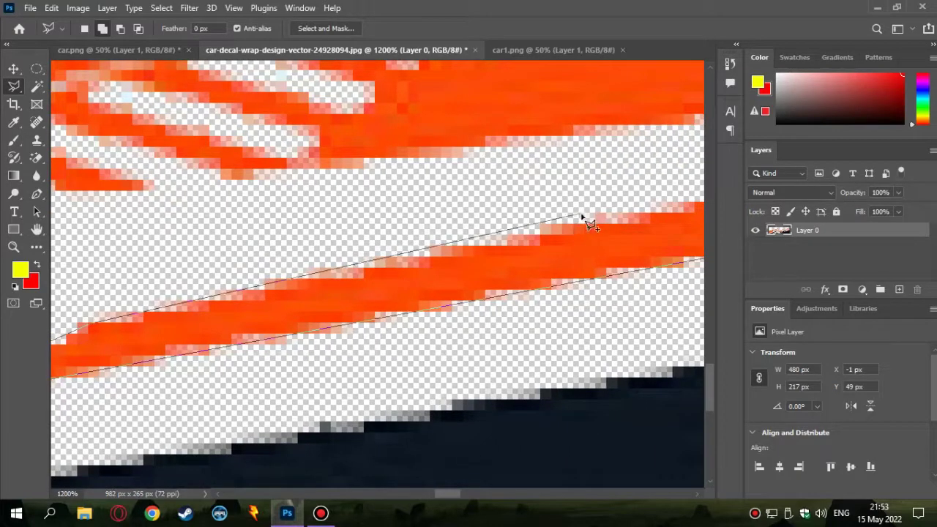
scroll(585, 216, "right", 2)
scroll(506, 329, "up", 2)
scroll(511, 372, "down", 1)
scroll(510, 373, "down", 1)
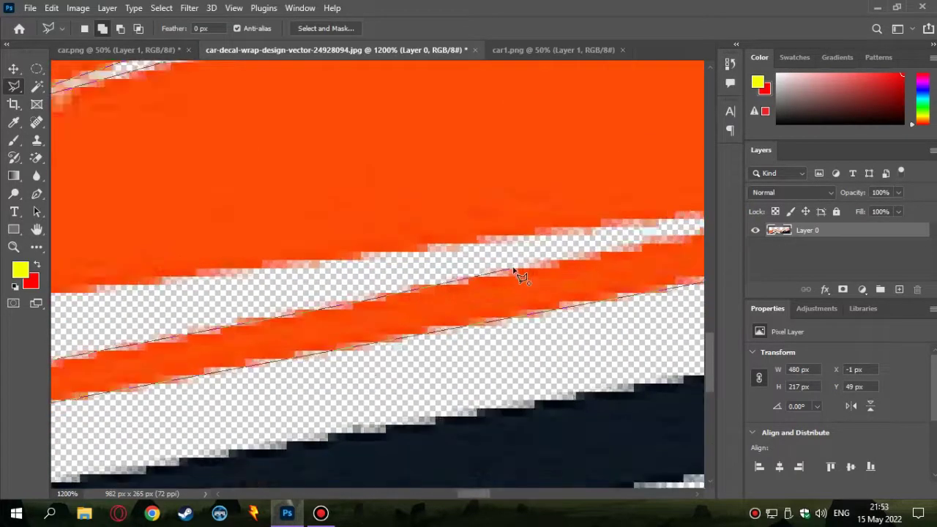
scroll(518, 272, "up", 3)
scroll(215, 422, "up", 2)
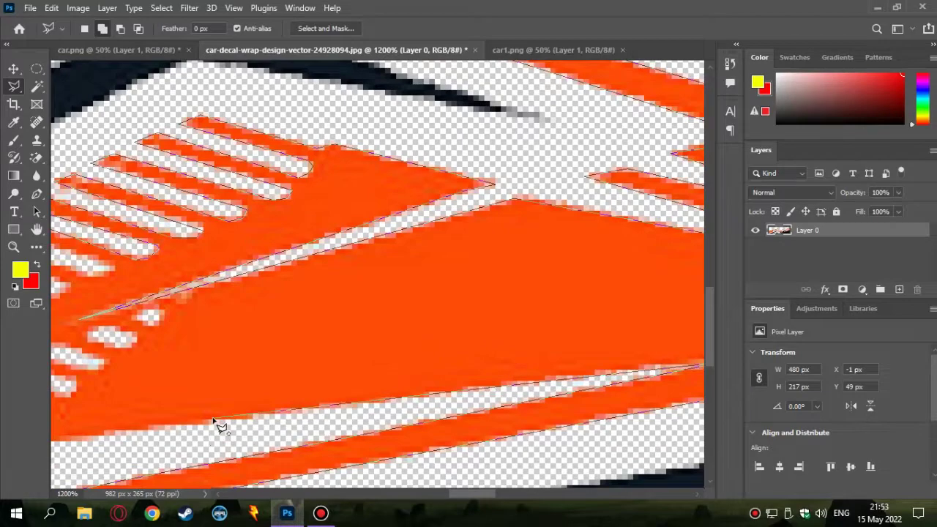
scroll(212, 411, "up", 2)
scroll(210, 399, "up", 1)
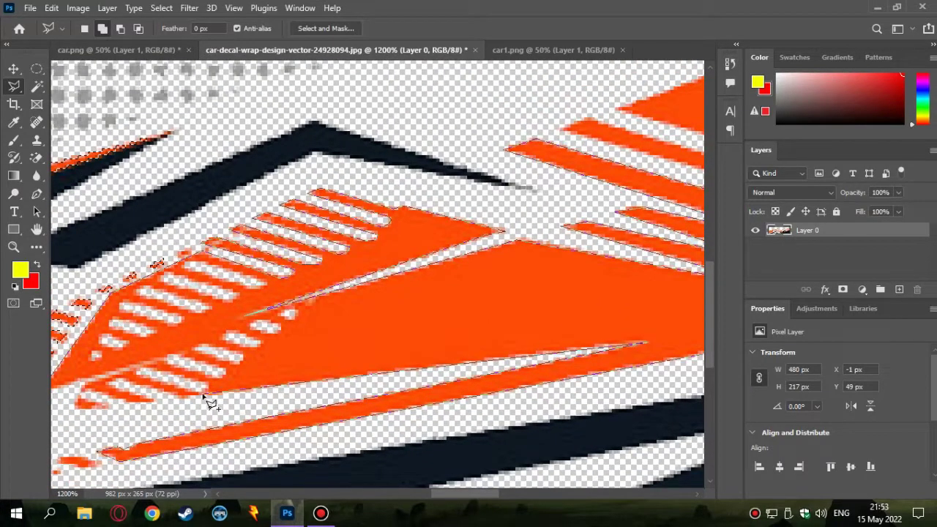
scroll(186, 405, "up", 2)
scroll(185, 399, "up", 2)
scroll(184, 335, "up", 1)
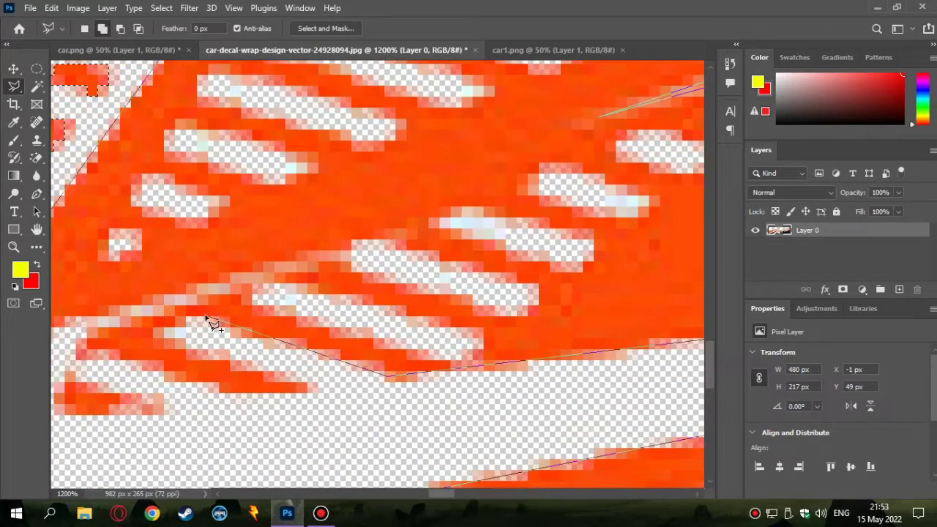
left_click(313, 390)
left_click(220, 392)
scroll(217, 388, "left", 2)
left_click(196, 354)
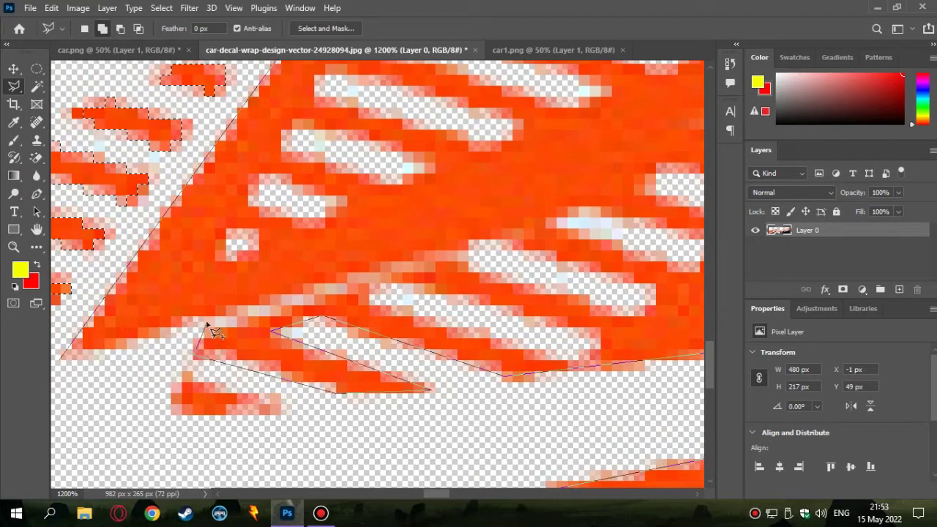
left_click(342, 286)
left_click(63, 362)
scroll(210, 382, "up", 1)
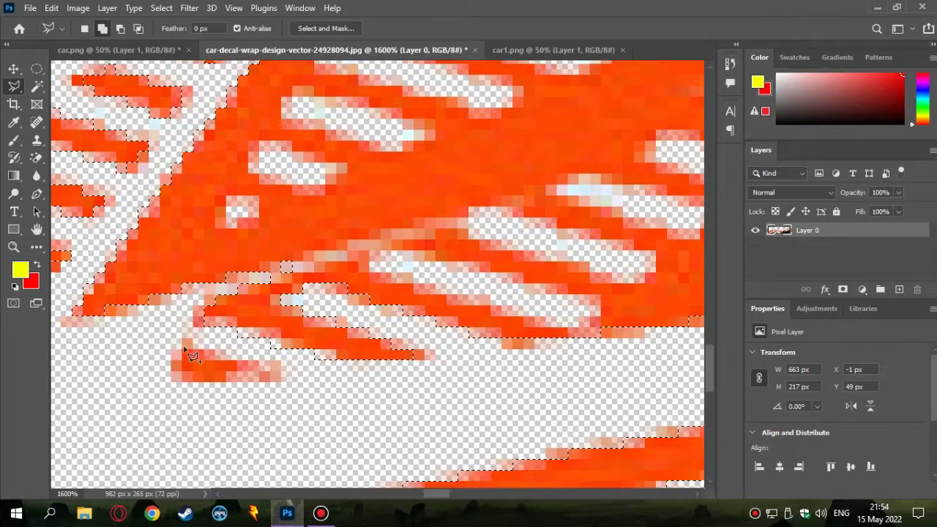
left_click(185, 339)
Step: Loop the Magnetic Lasso around the first small shape at the lower left of the striped area
left_click(178, 383)
scroll(297, 402, "down", 3)
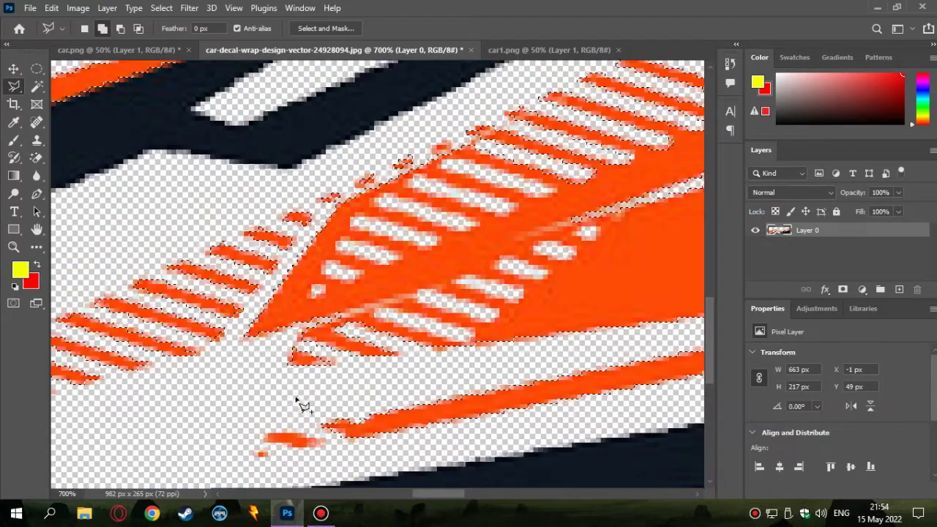
scroll(301, 405, "down", 1)
scroll(298, 402, "down", 2)
scroll(410, 450, "up", 1)
scroll(398, 444, "up", 4)
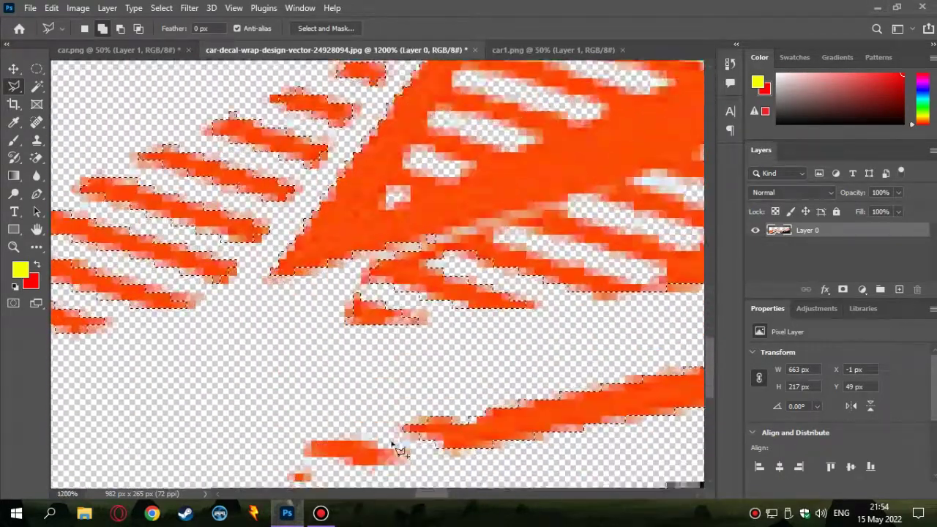
left_click(307, 385)
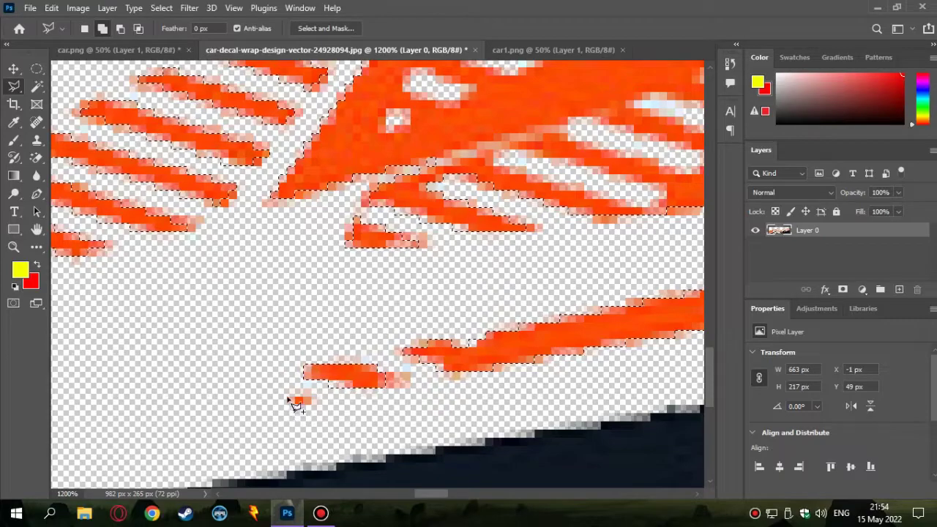
Step: Trace around the small piece below and close the loop to add its white gap
left_click(289, 399, "shift")
scroll(410, 366, "up", 2)
scroll(439, 351, "up", 2)
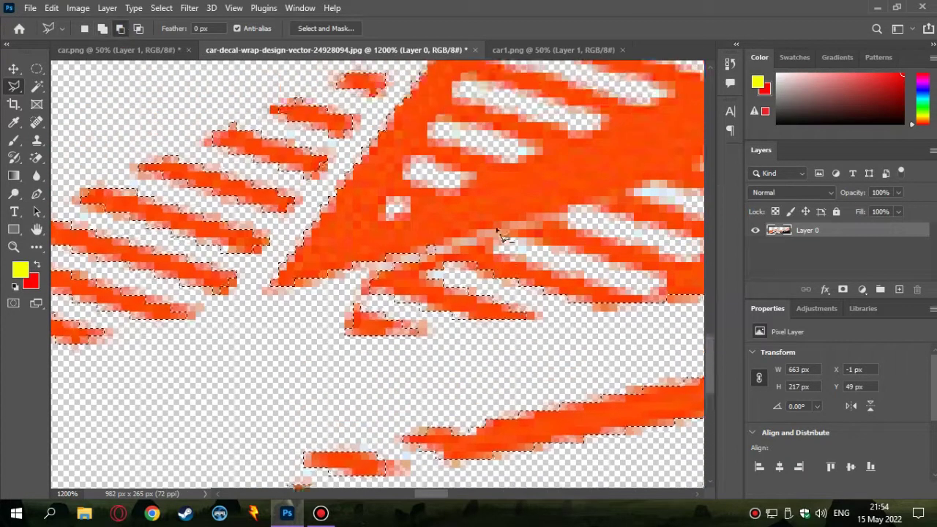
scroll(401, 252, "up", 3)
scroll(399, 212, "down", 3)
scroll(414, 242, "down", 1)
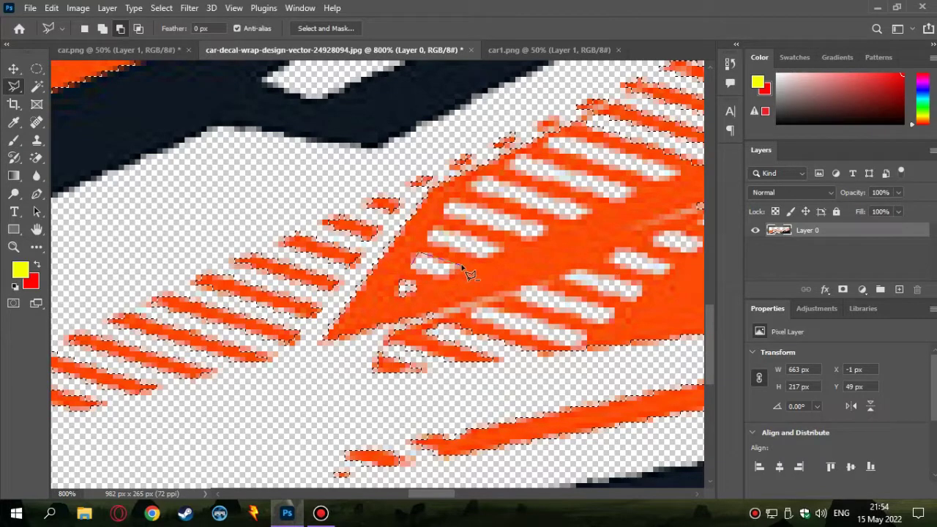
left_click(416, 276)
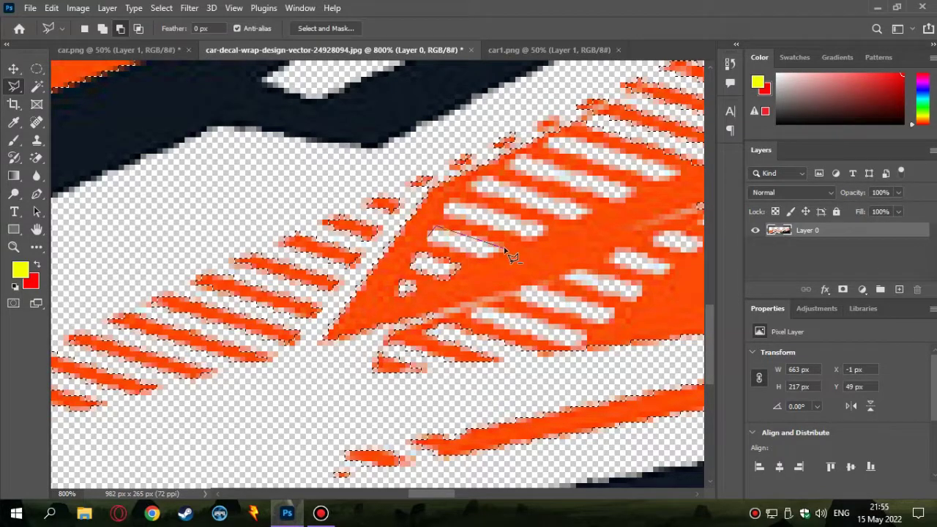
scroll(431, 247, "up", 1)
scroll(430, 247, "up", 3)
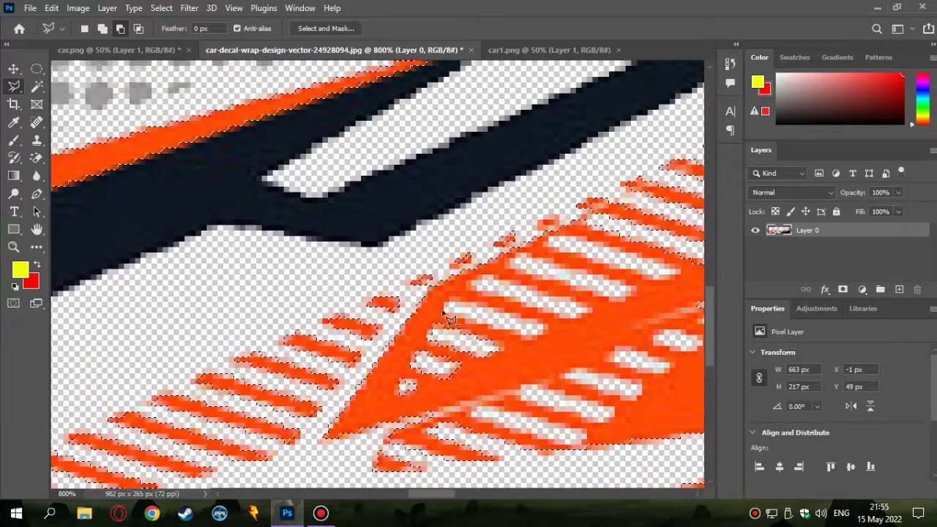
Step: Discard the misplaced trace and re-trace a white gap from a better edge point
key("Escape")
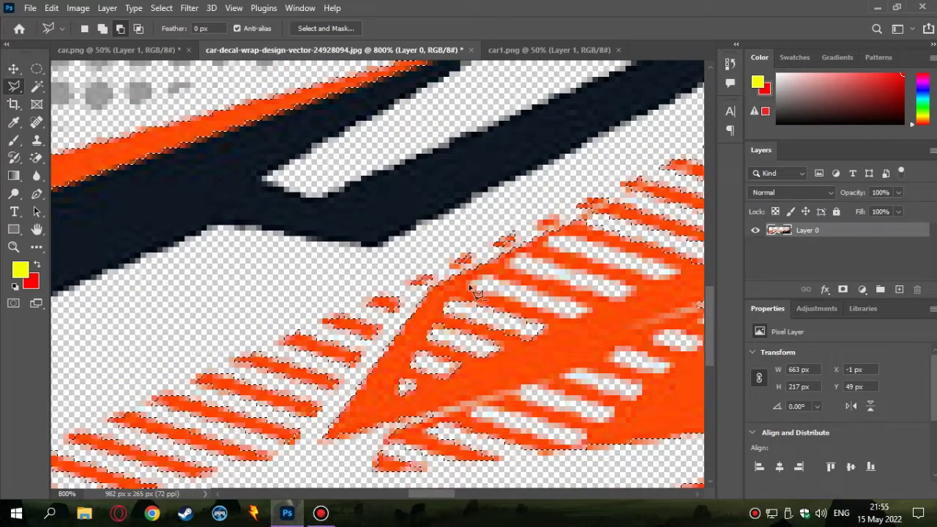
left_click(475, 280)
key("Escape")
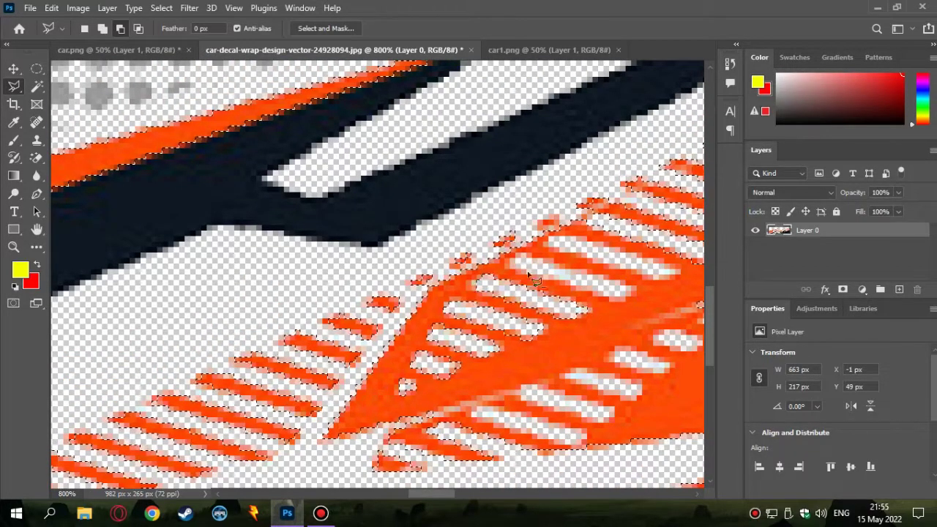
left_click(512, 254)
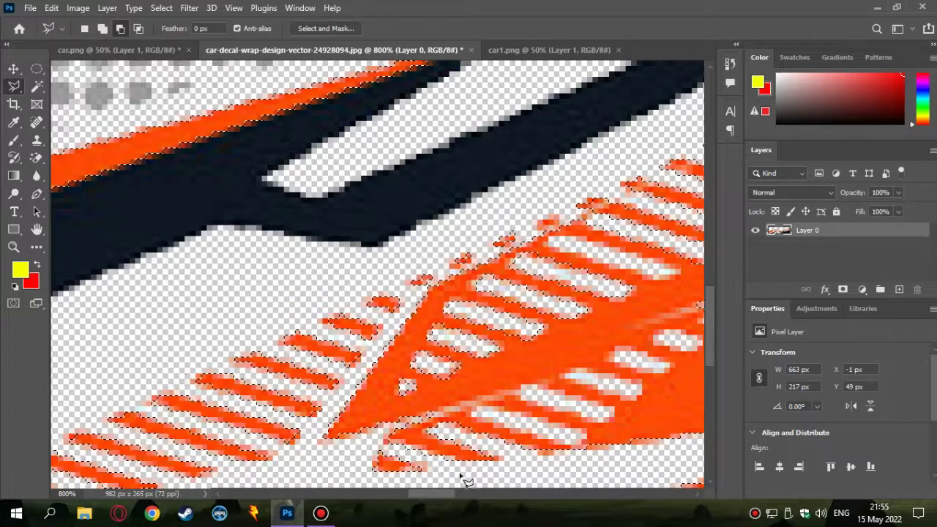
scroll(621, 308, "right", 6)
scroll(513, 315, "up", 1)
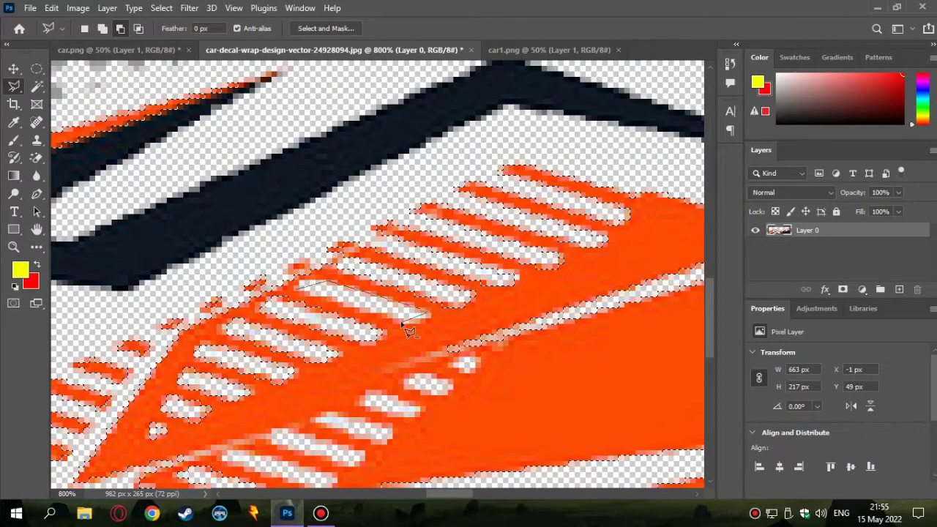
scroll(411, 334, "down", 1)
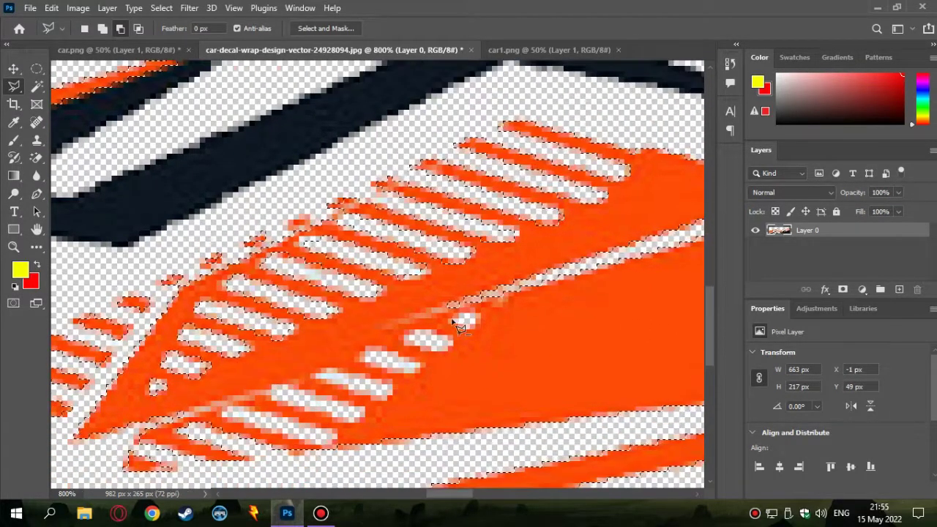
left_click(407, 342)
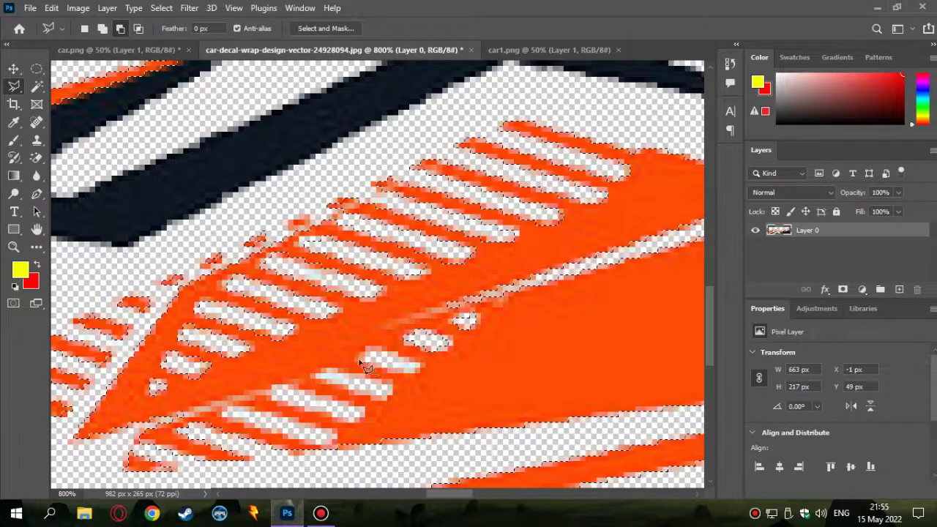
Step: Add further small white gaps along the lower stripes to the selection
left_click(313, 376)
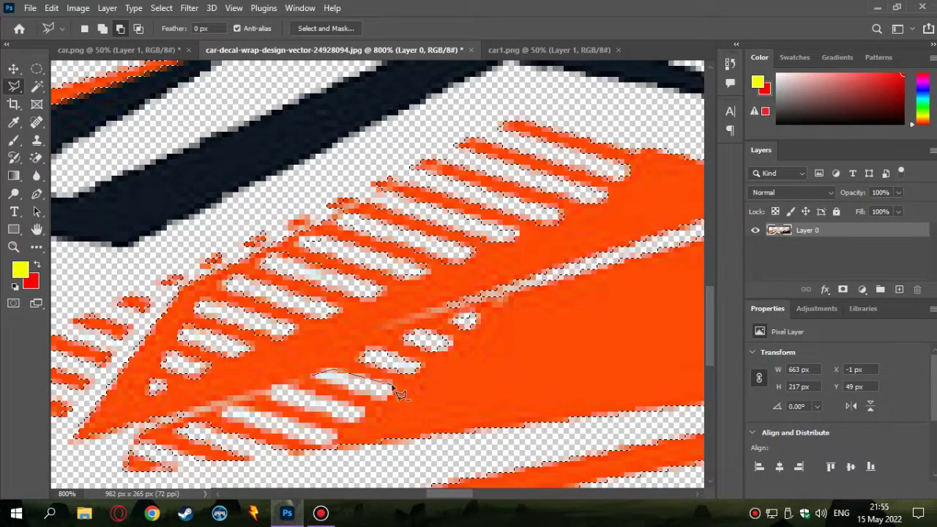
left_click(315, 377)
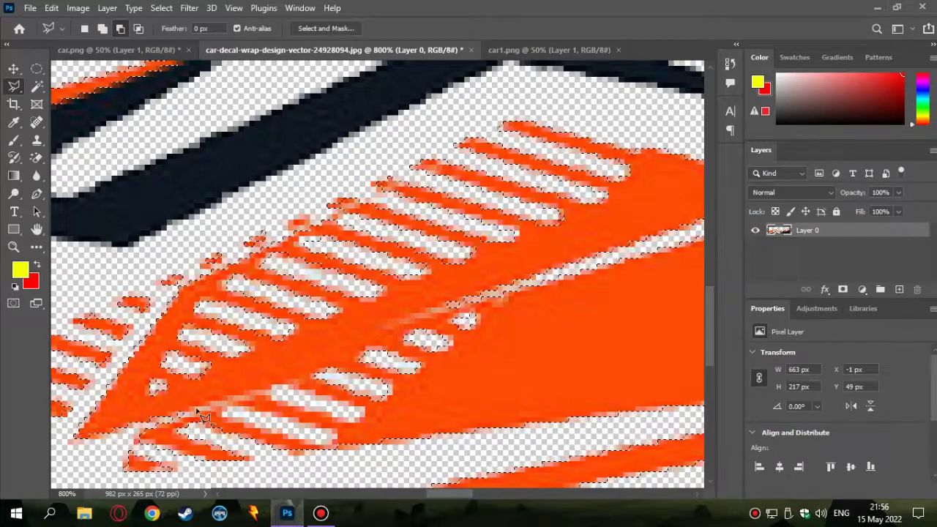
left_click(198, 410)
left_click(203, 420)
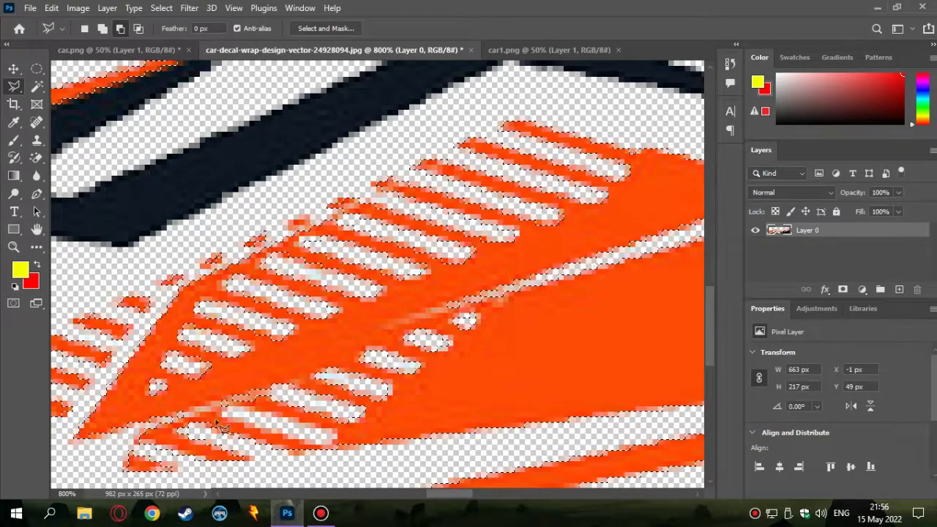
left_click(222, 407)
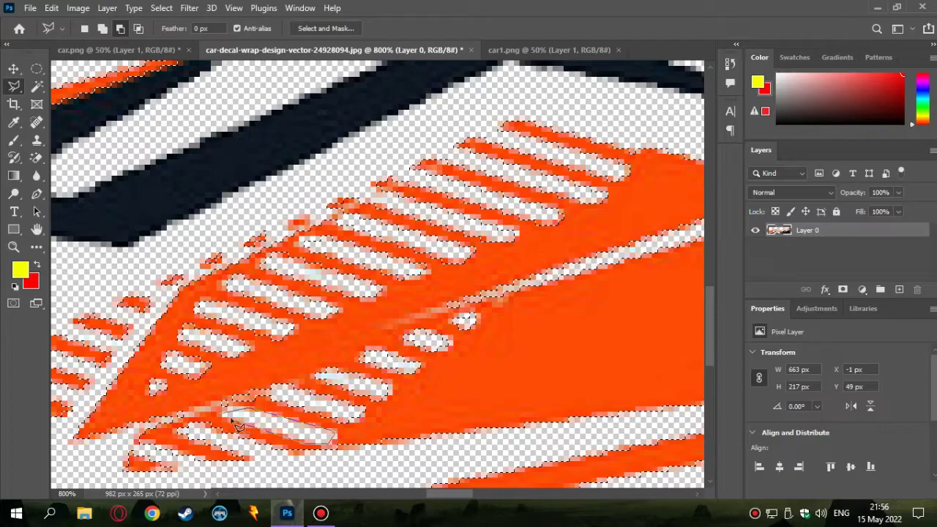
scroll(482, 412, "down", 1)
Step: Bring the thin orange stripe into view and place first corner points on it
scroll(494, 383, "down", 2)
scroll(496, 385, "down", 1)
scroll(501, 391, "down", 1)
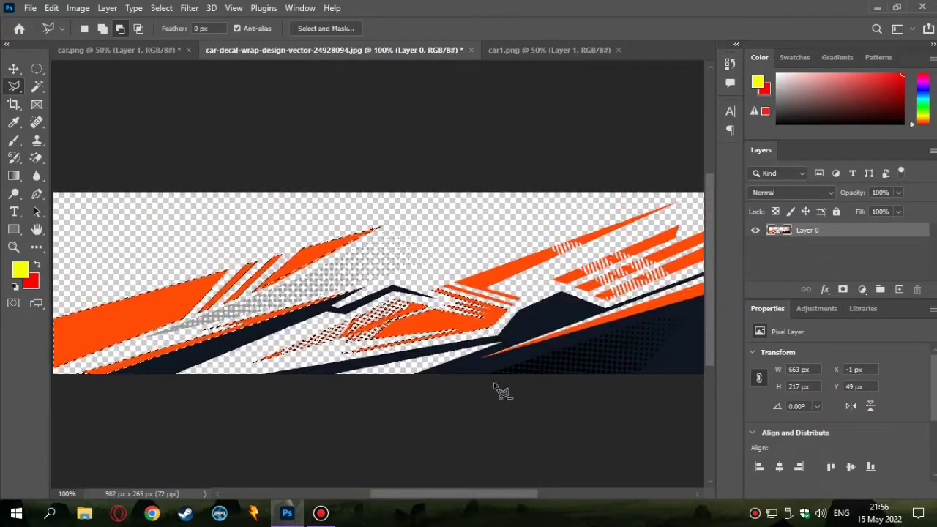
scroll(415, 498, "up", 1)
scroll(469, 500, "up", 1)
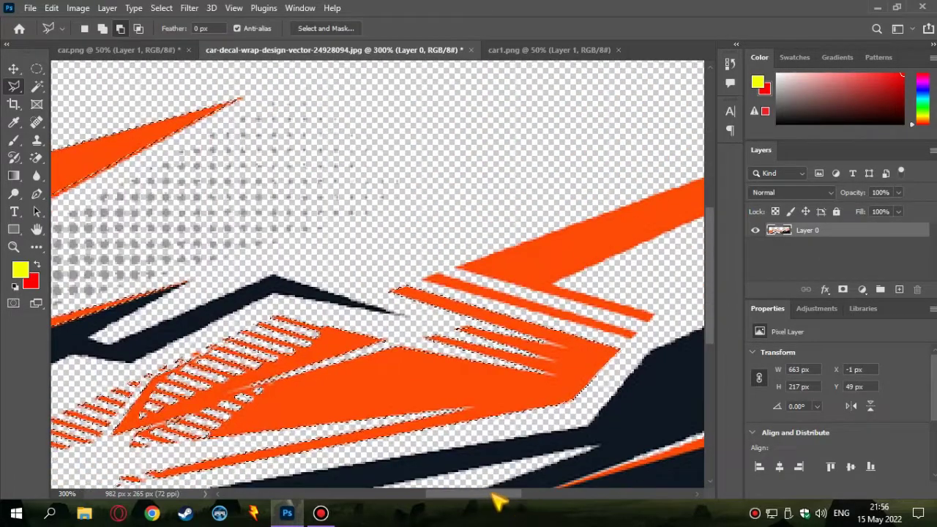
scroll(423, 393, "up", 1)
scroll(459, 435, "up", 1)
scroll(490, 435, "up", 1)
scroll(527, 434, "up", 1)
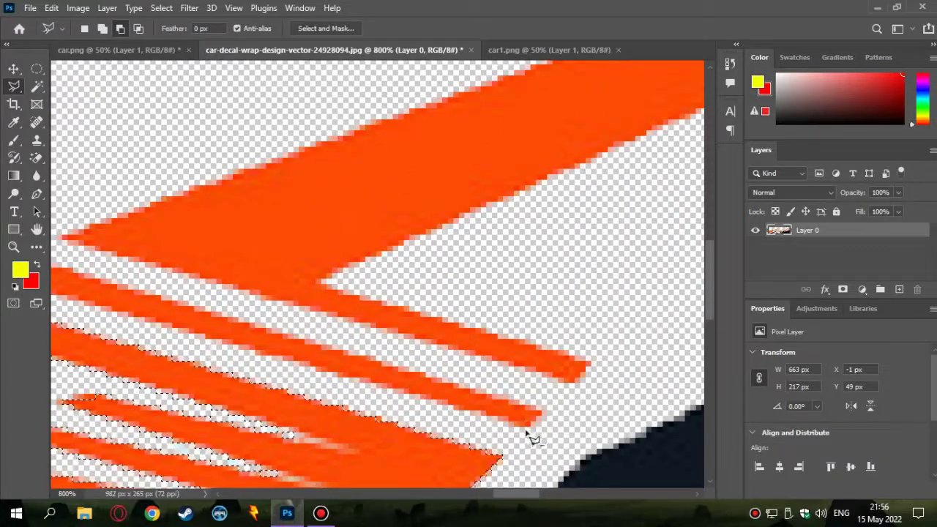
left_click(529, 429)
left_click(87, 269)
left_click(134, 251)
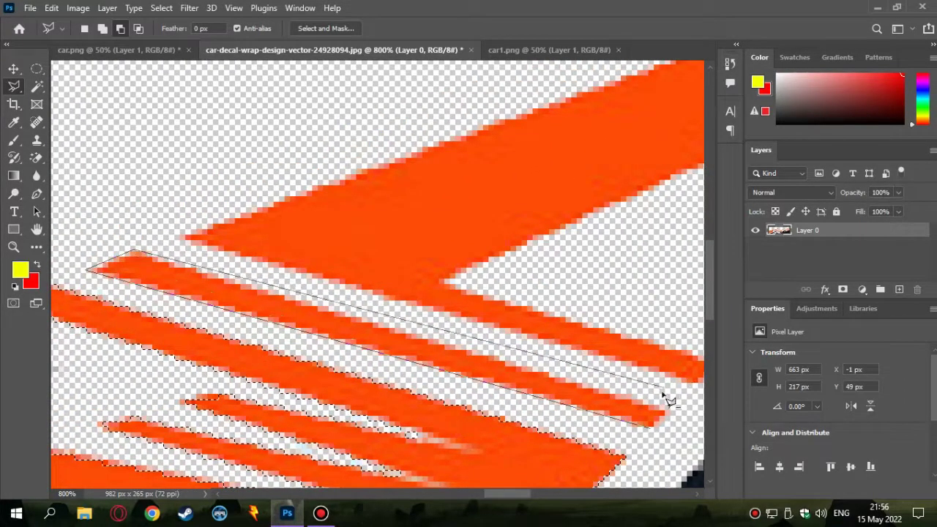
Step: With the Polygonal Lasso in Add to Selection mode, outline the thin upper stripe
left_click(652, 427)
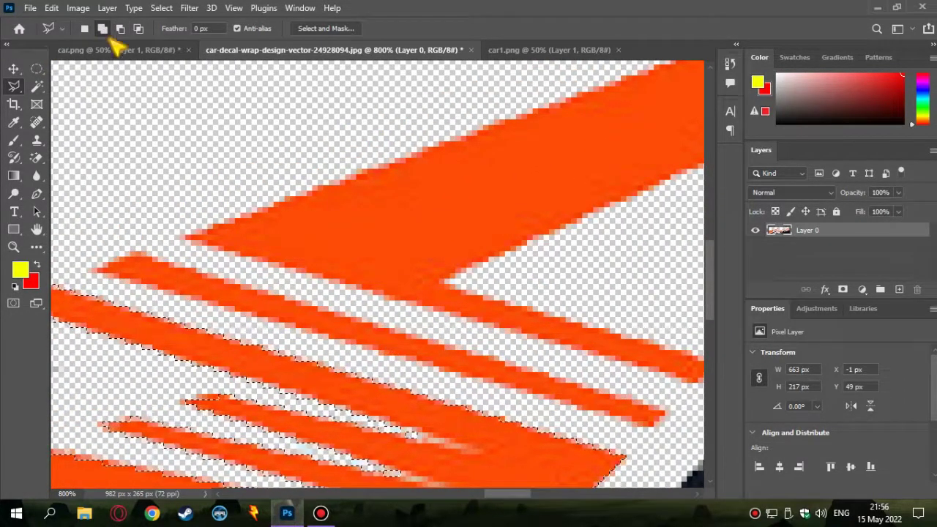
left_click(91, 269)
left_click(140, 252)
left_click(668, 412)
left_click(651, 426)
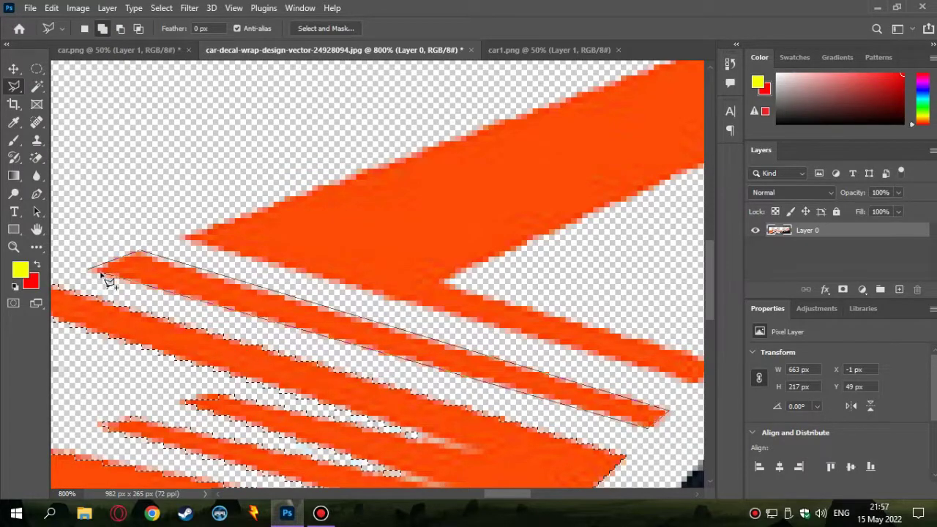
left_click(106, 282)
Step: Begin the long orange band's outline along its top and lower edges
left_click(184, 240)
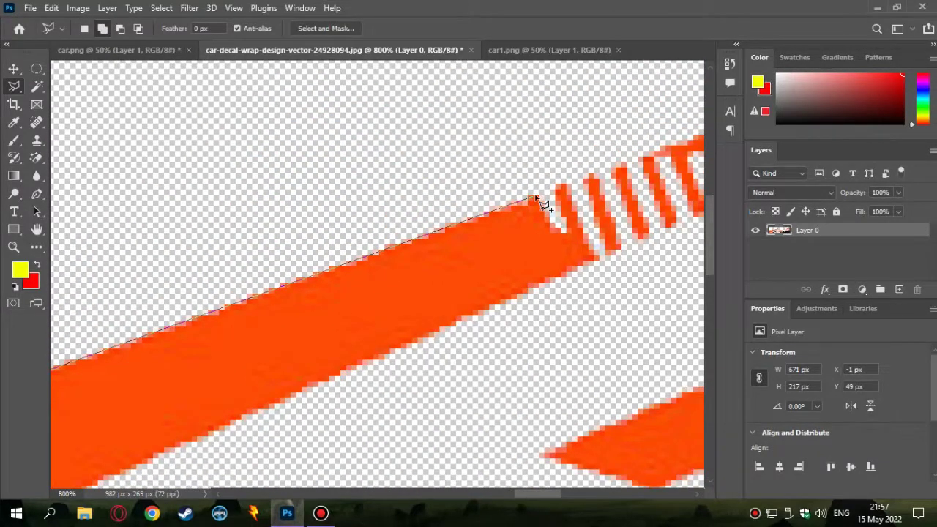
left_click(595, 255)
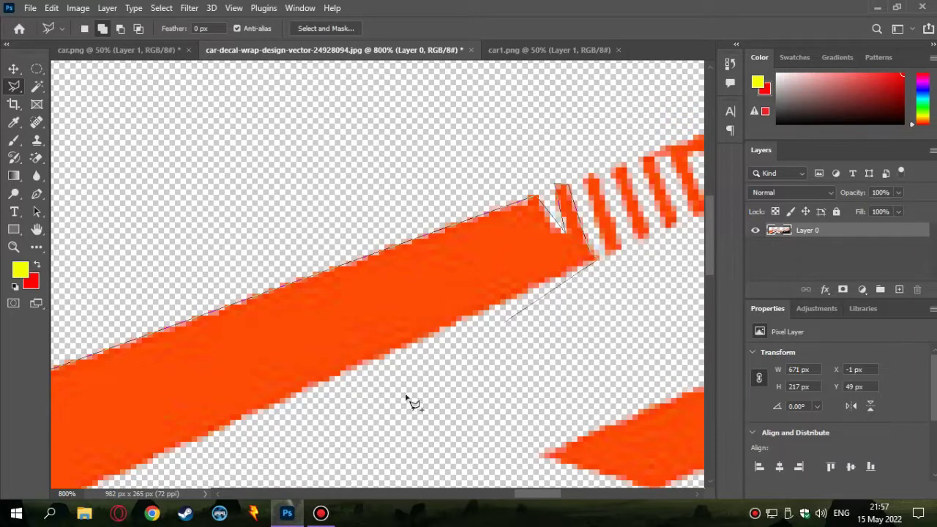
scroll(407, 397, "down", 3)
left_click(254, 364)
scroll(265, 447, "right", 3)
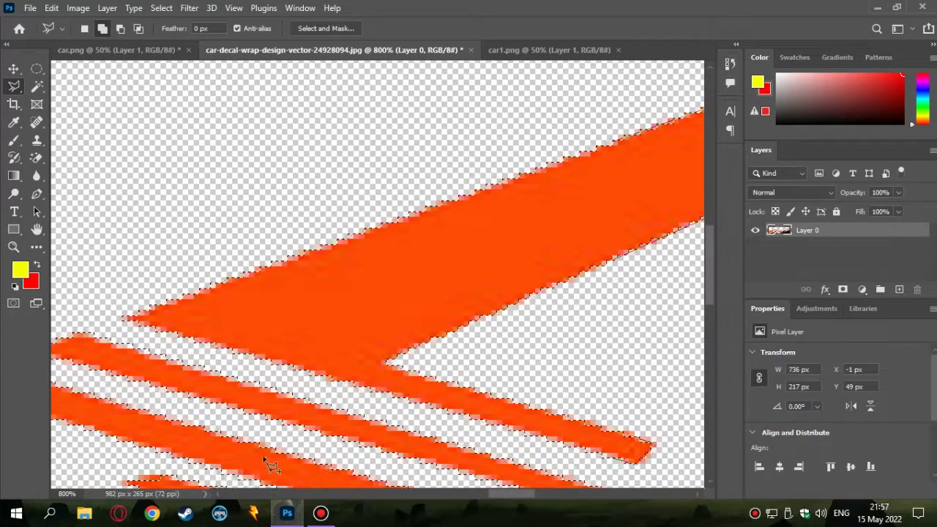
scroll(267, 461, "down", 5)
scroll(440, 293, "up", 6)
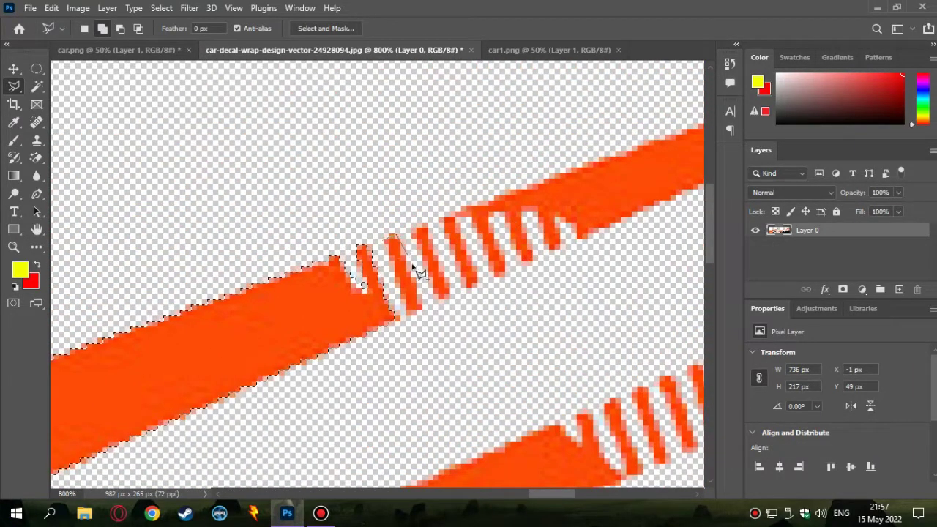
Step: Wrap the outline around the band's stripe teeth out to its far tip
left_click(419, 314)
left_click(419, 228)
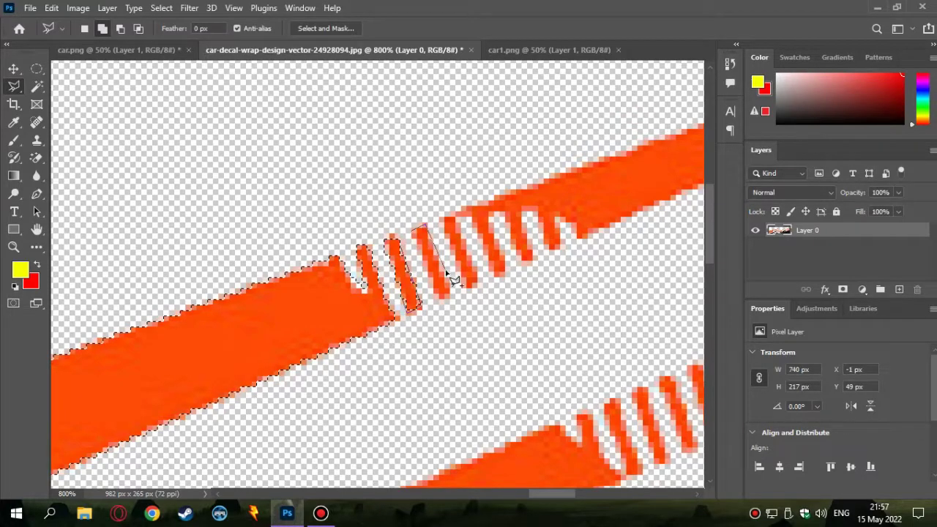
left_click(446, 297)
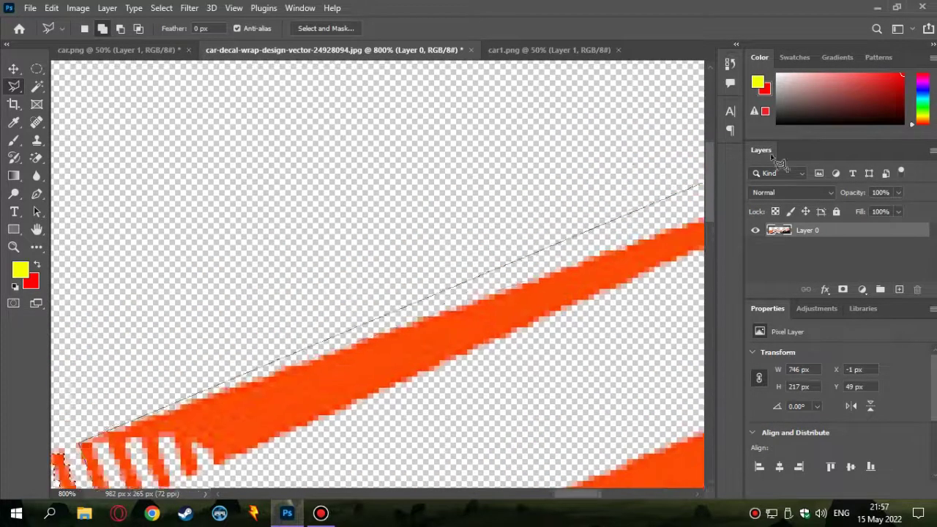
scroll(483, 241, "right", 5)
scroll(557, 190, "up", 5)
left_click(522, 234)
scroll(337, 336, "down", 5)
scroll(337, 337, "left", 5)
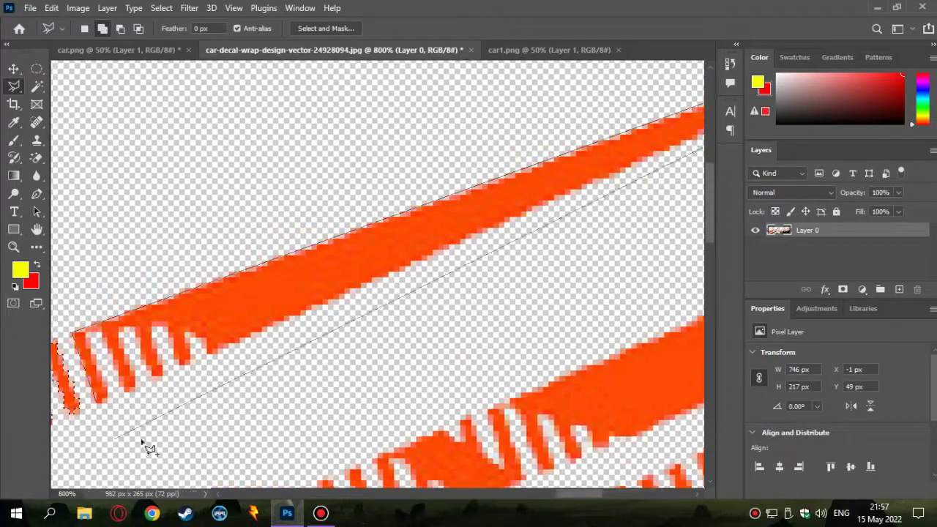
scroll(197, 370, "down", 3)
scroll(307, 304, "left", 5)
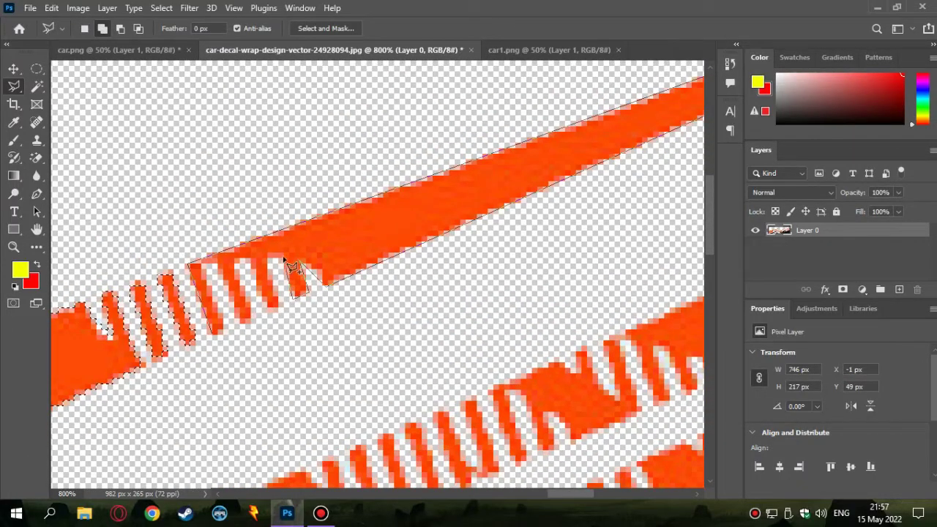
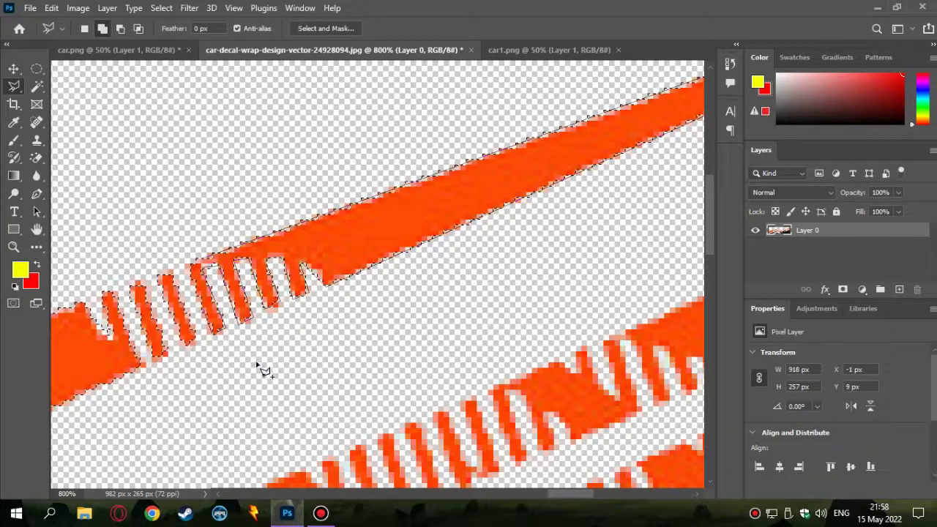
Step: Outline the upper orange stripe's toothed end and add it to the selection
scroll(257, 368, "down", 3)
scroll(262, 370, "down", 3)
scroll(262, 368, "up", 2)
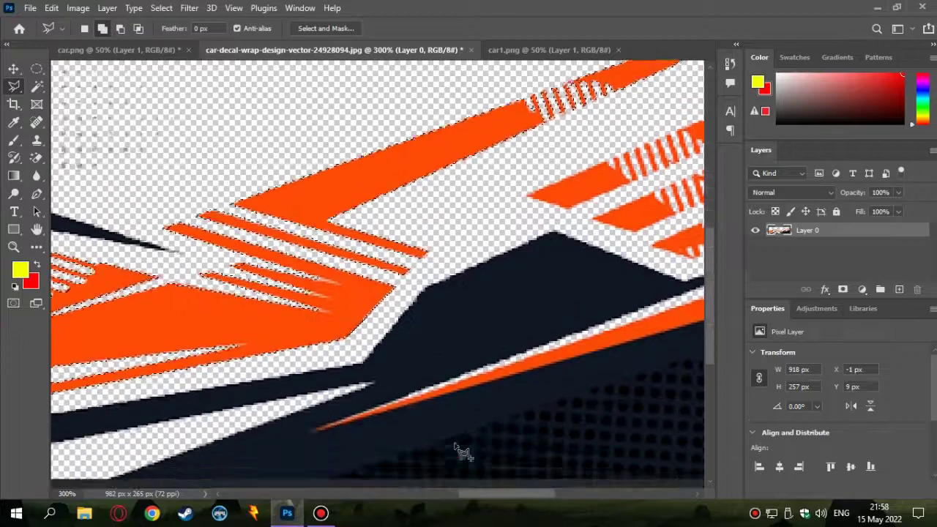
scroll(297, 435, "up", 2)
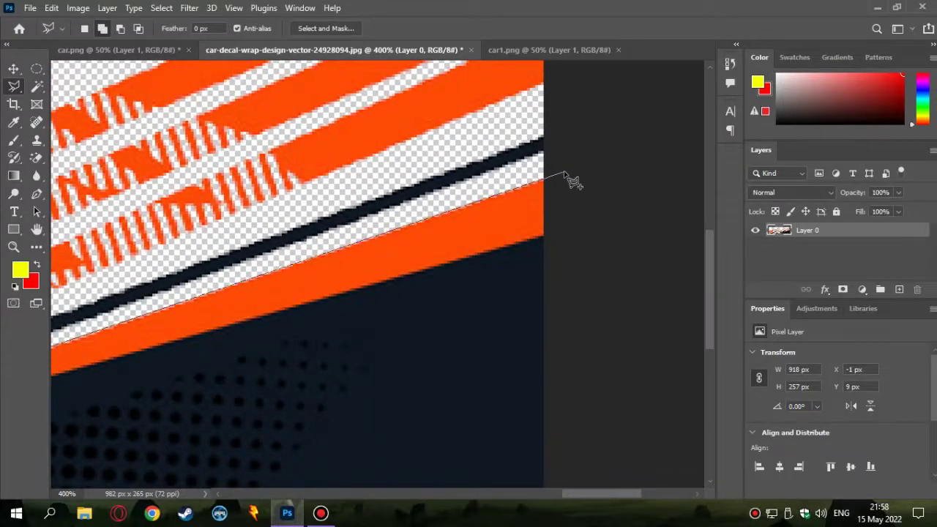
scroll(153, 408, "down", 3)
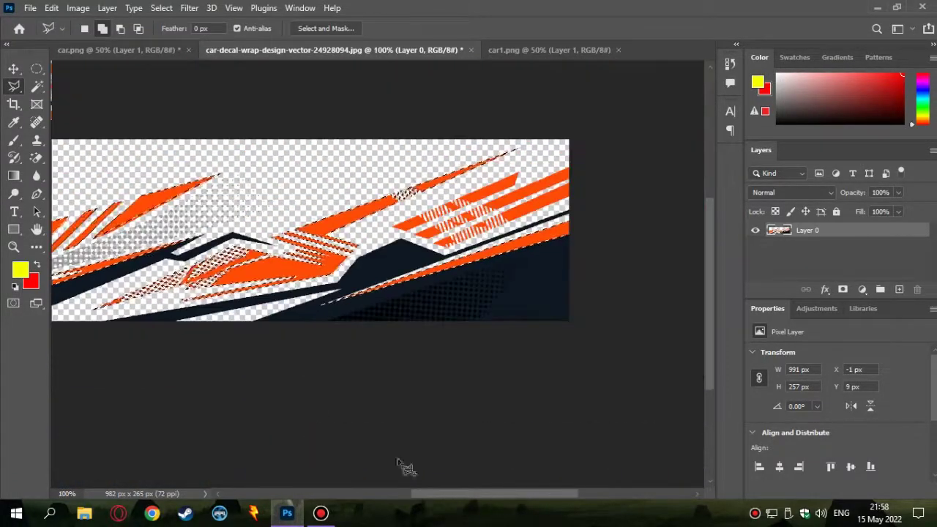
scroll(510, 374, "up", 3)
scroll(510, 373, "up", 2)
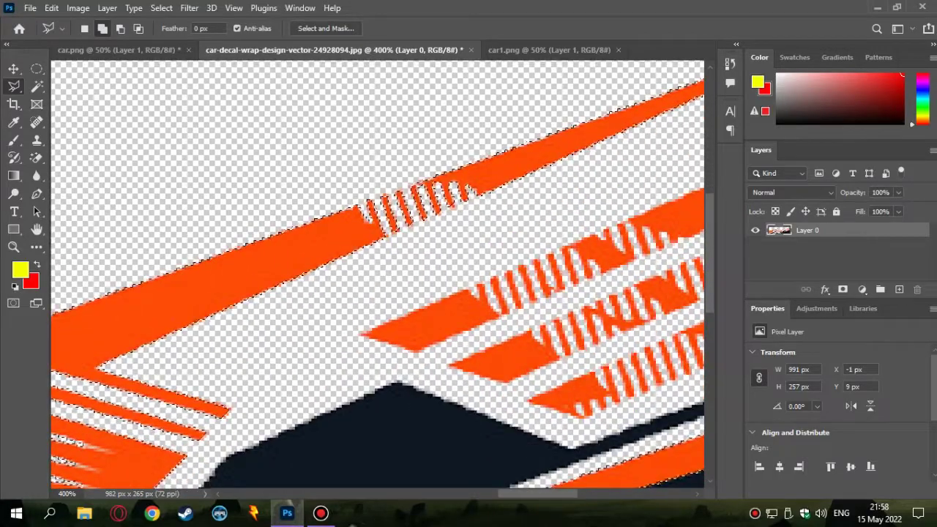
scroll(476, 388, "up", 1)
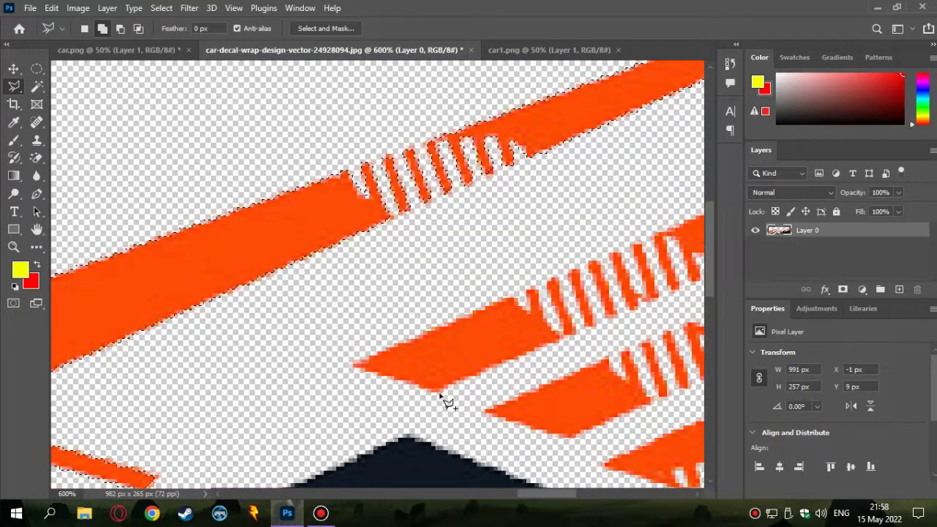
left_click(439, 392)
left_click(355, 365)
left_click(514, 299)
left_click(563, 342)
left_click(439, 392)
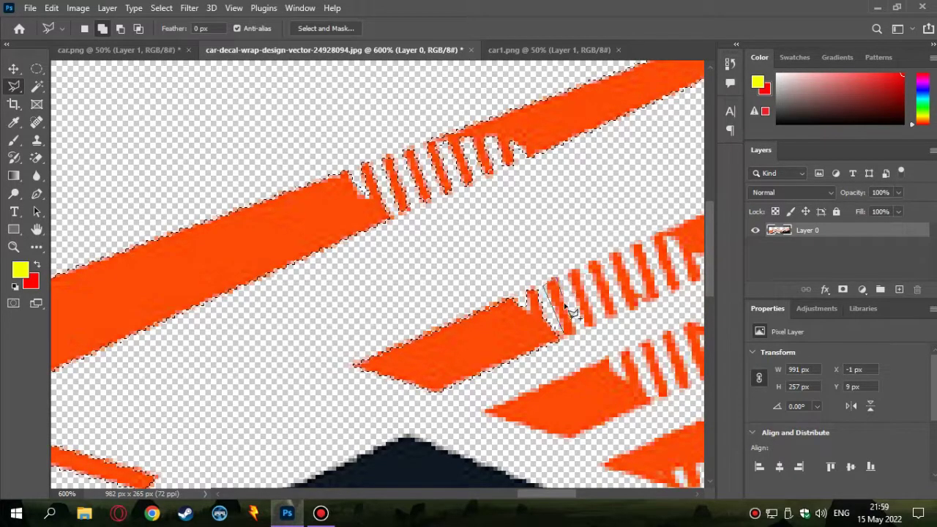
Step: Add the adjacent stripe ends and the next stripe's teeth to the selection
left_click(579, 340)
left_click(575, 276)
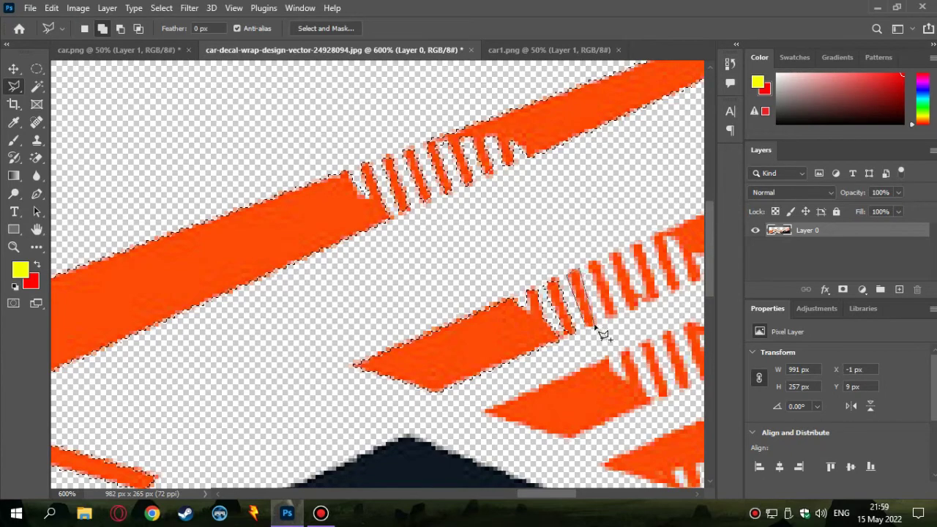
left_click_drag(602, 334, 368, 333)
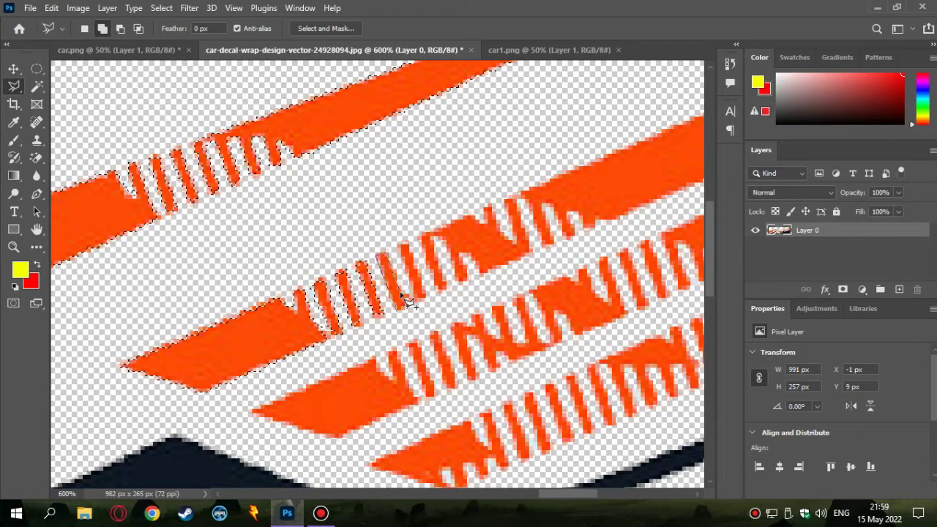
double_click(408, 320)
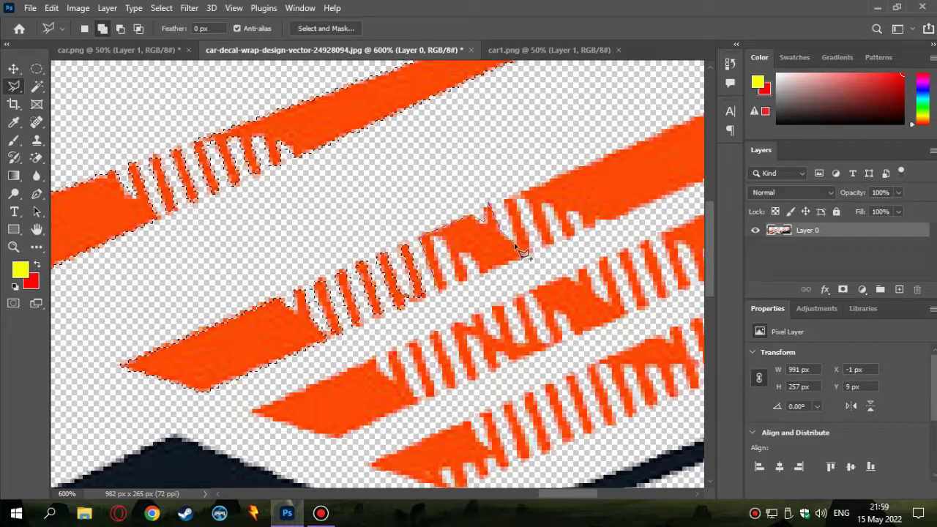
Step: Add the stripe's pointed tip and its lower-left tip to the selection
scroll(498, 241, "up", 3)
scroll(498, 242, "right", 3)
left_click(529, 280)
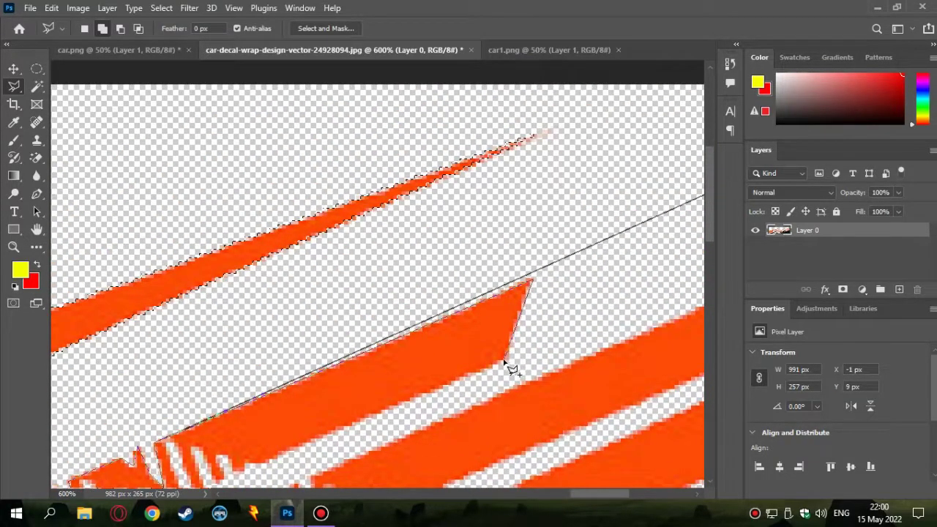
left_click(504, 361)
scroll(454, 359, "down", 3)
scroll(454, 359, "left", 3)
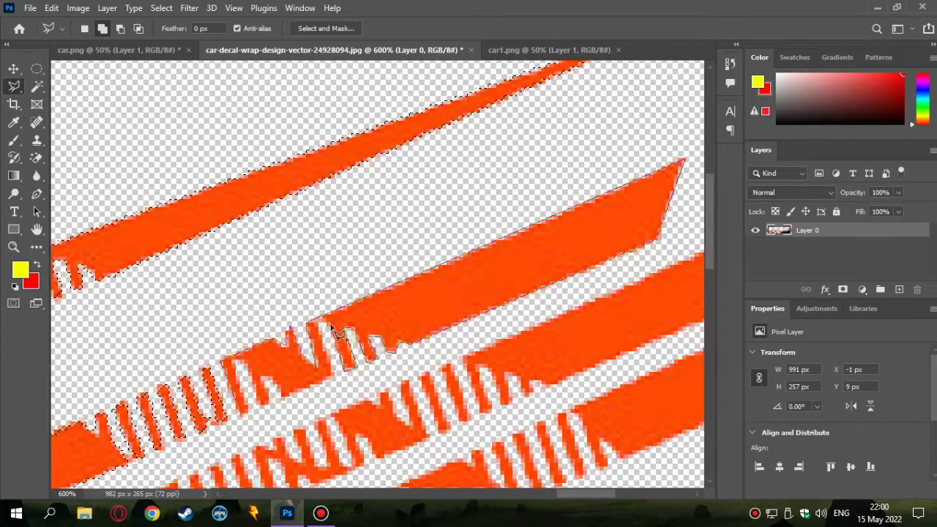
left_click(248, 423)
scroll(389, 402, "down", 2)
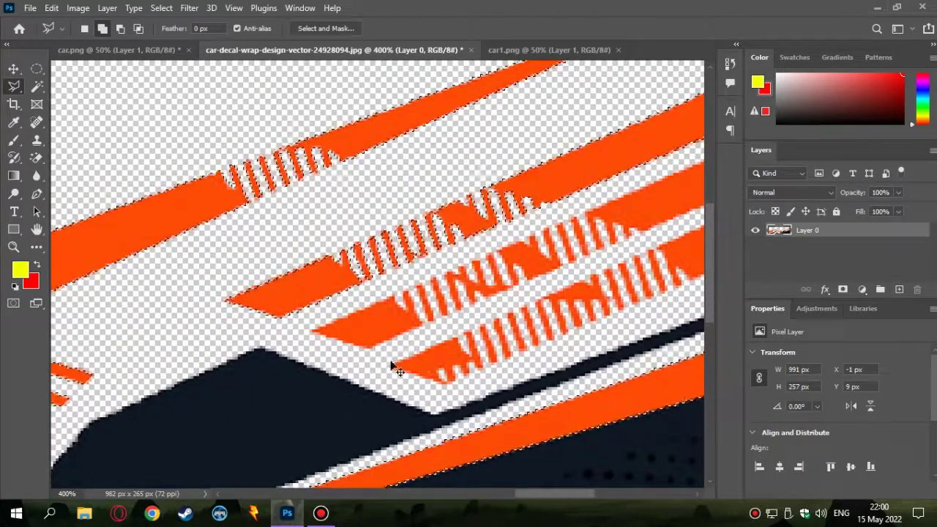
scroll(392, 366, "up", 3)
left_click(265, 377)
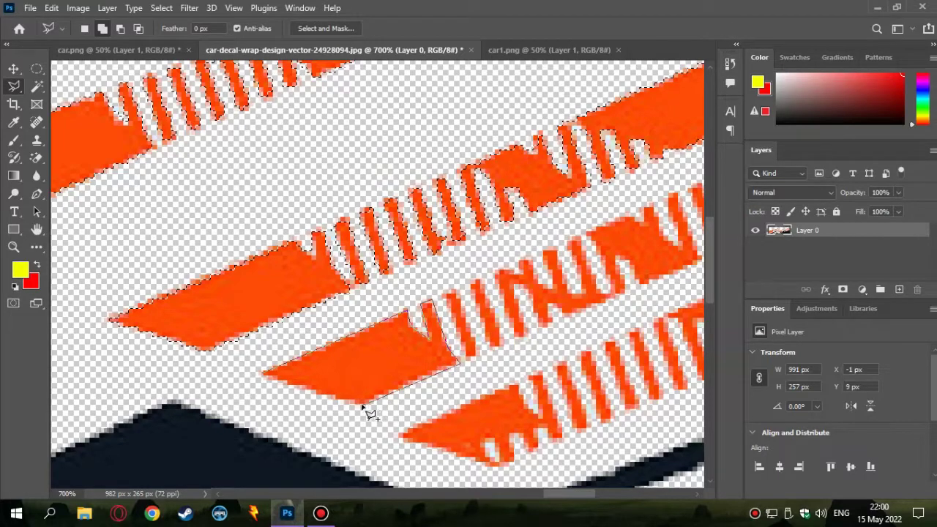
left_click(265, 378)
Step: Try outlining another small stripe piece, cancelling the stray unfinished path with Esc
left_click_drag(473, 374, 409, 368)
left_click(397, 360)
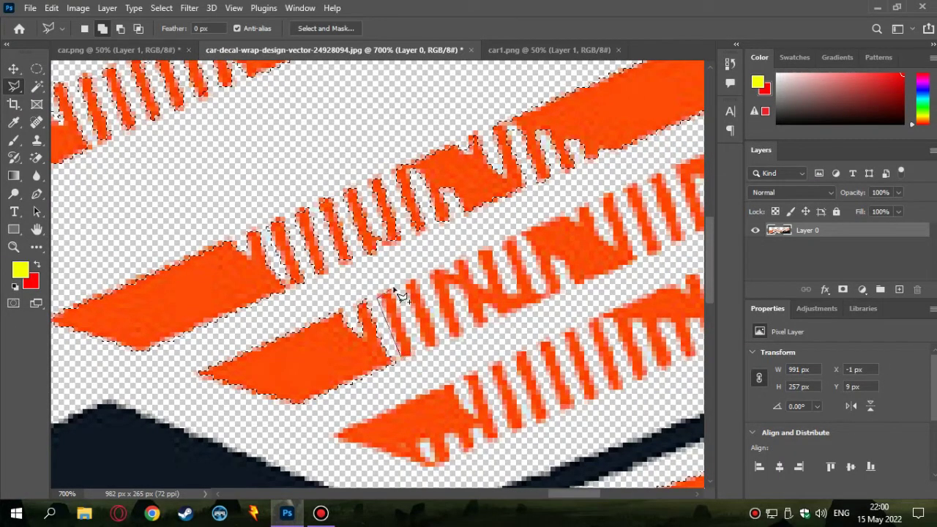
left_click(408, 364)
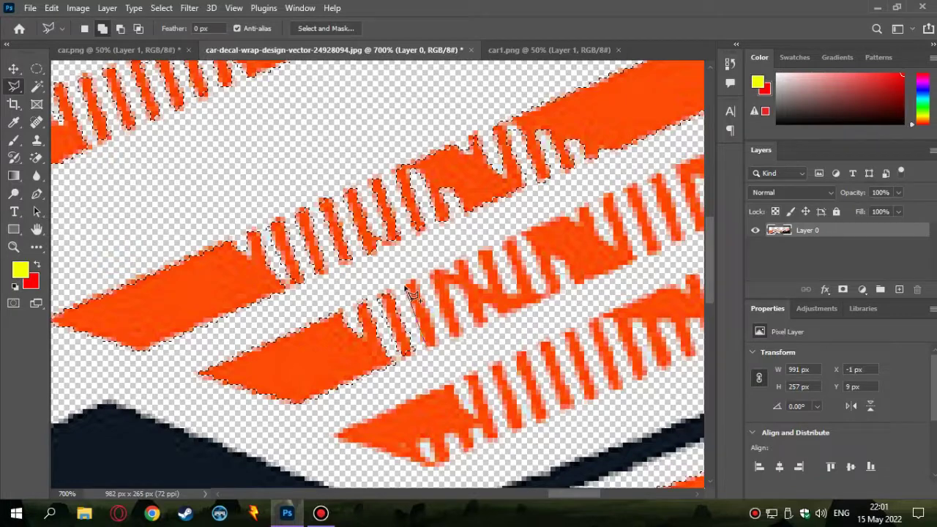
key("Escape")
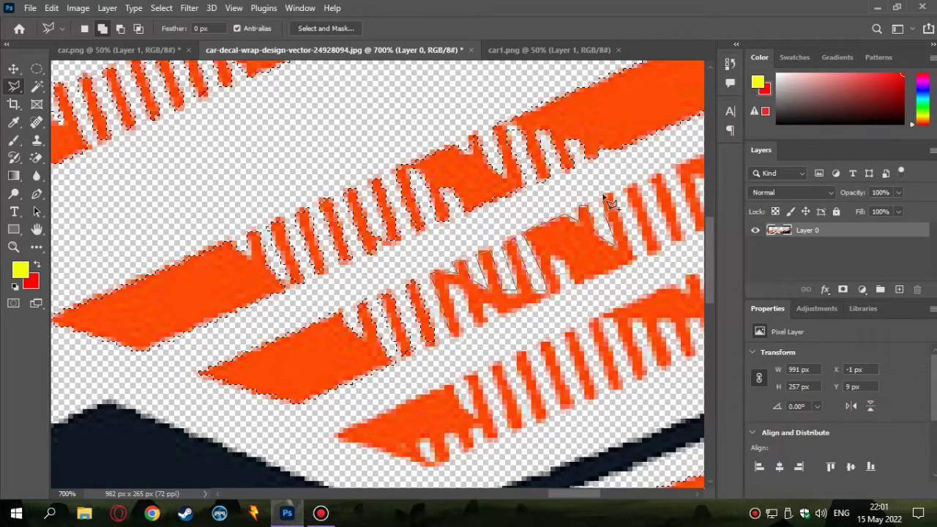
Step: Trace around the middle stripe's teeth and along its edge toward the stripe's end
left_click_drag(608, 203, 391, 377)
left_click_drag(455, 331, 490, 345)
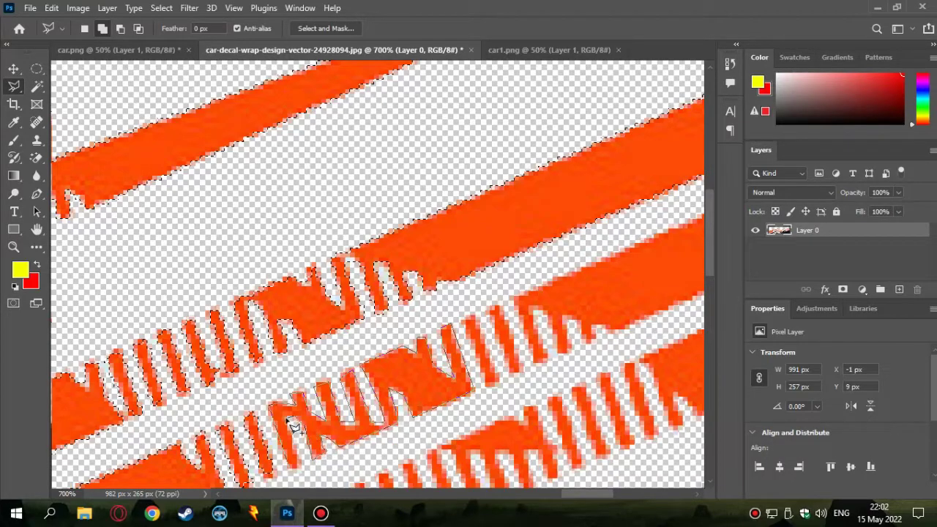
left_click_drag(308, 472, 333, 326)
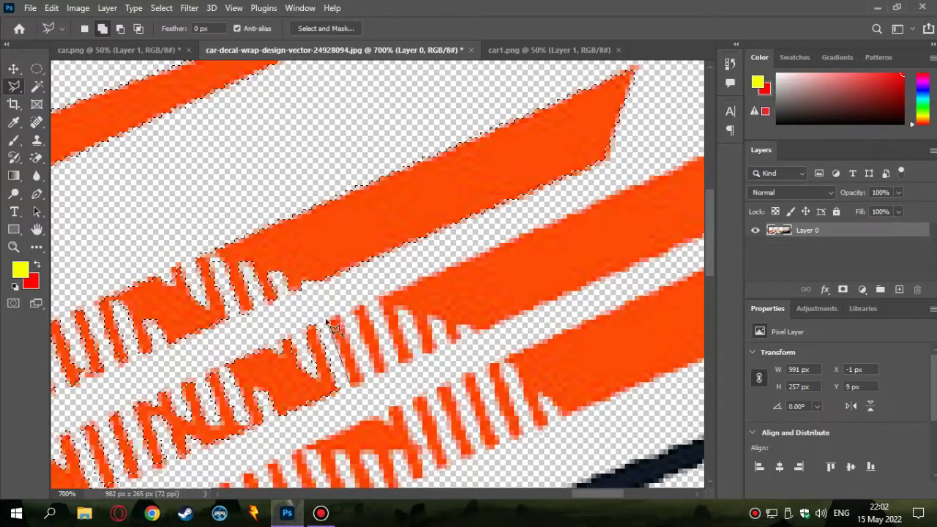
mouse_move(359, 395)
left_mouse_down()
mouse_move(383, 377)
mouse_move(367, 315)
left_mouse_up()
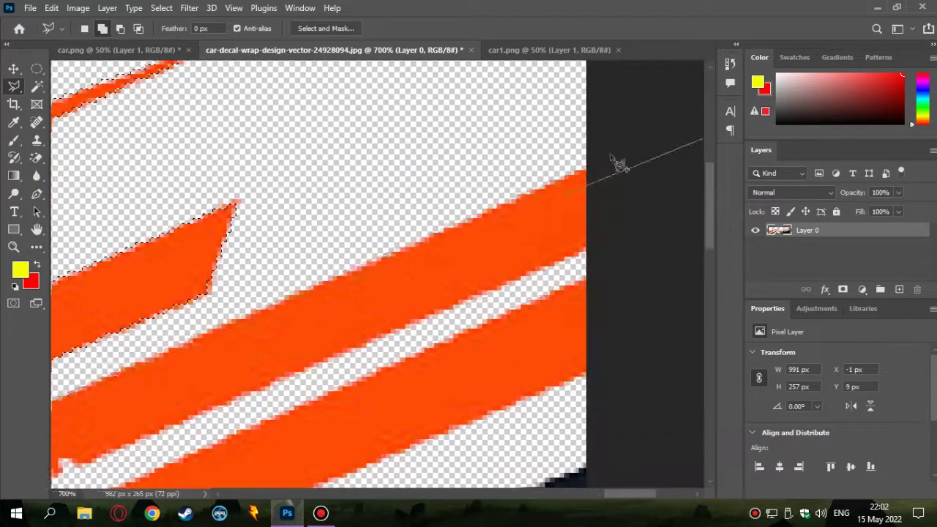
left_click(608, 163)
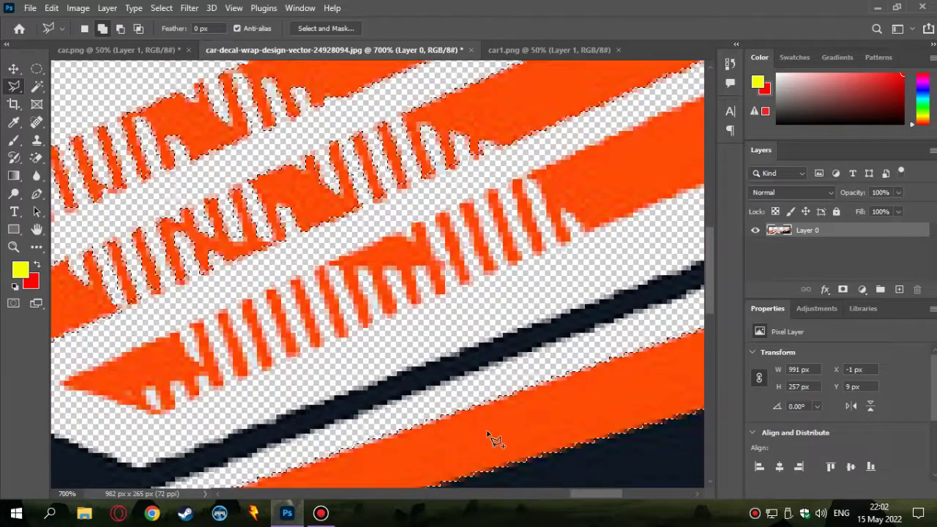
scroll(493, 437, "down", 5)
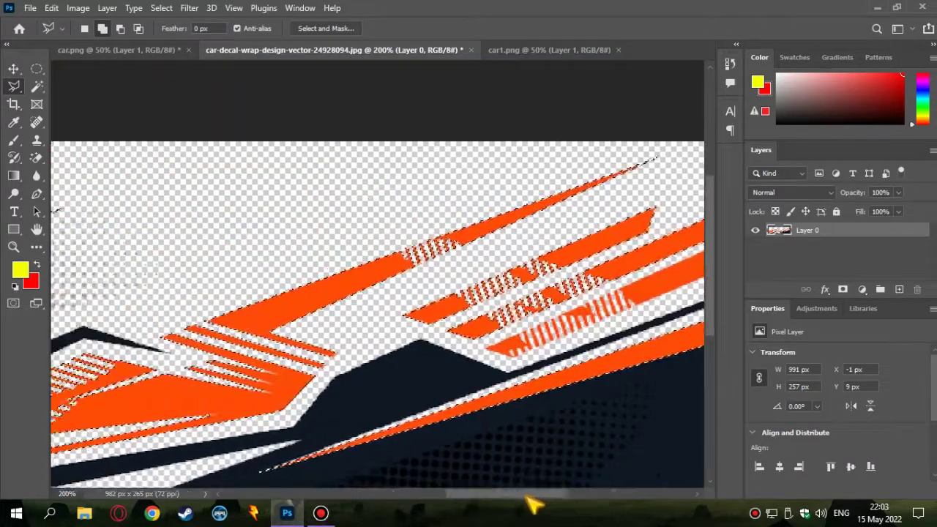
Step: Close the outline around the lower teeth and start outlining the lower stripe's tooth
scroll(411, 378, "down", 3)
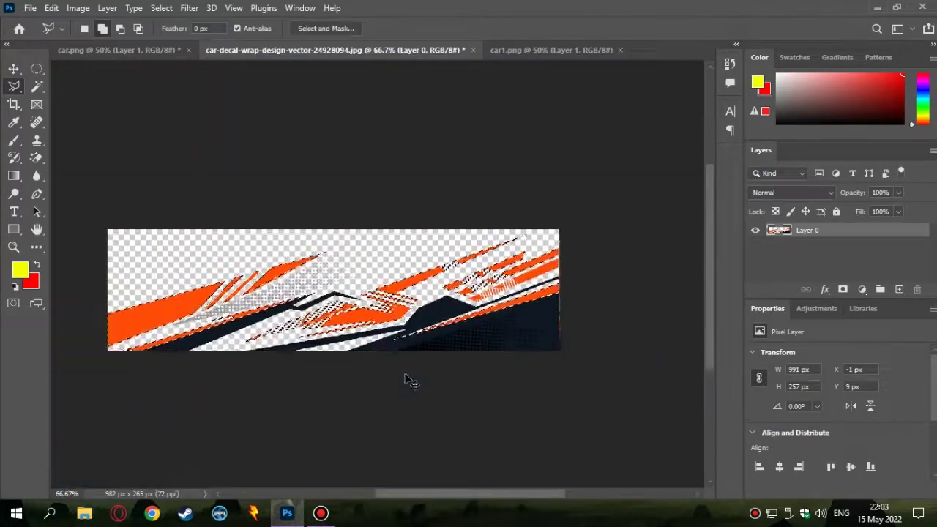
scroll(410, 379, "up", 3)
scroll(408, 379, "down", 2)
scroll(366, 387, "up", 3)
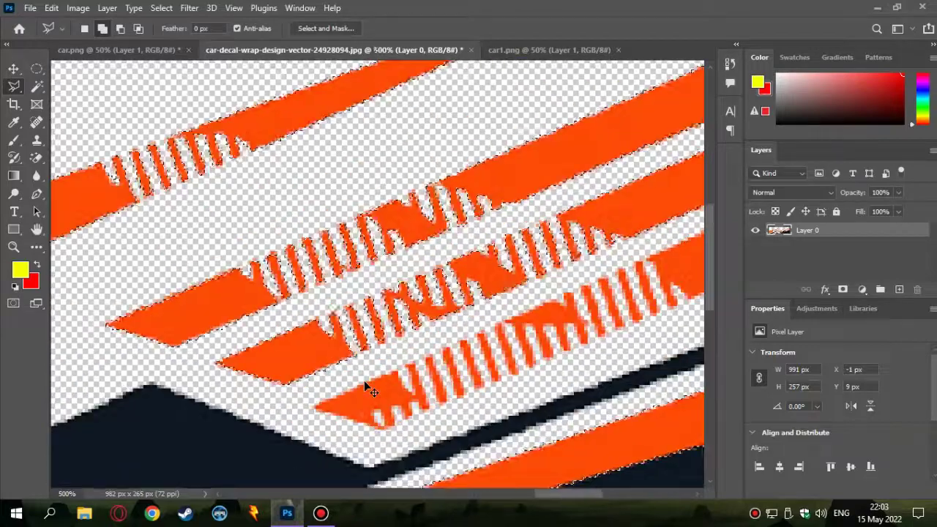
scroll(296, 434, "up", 2)
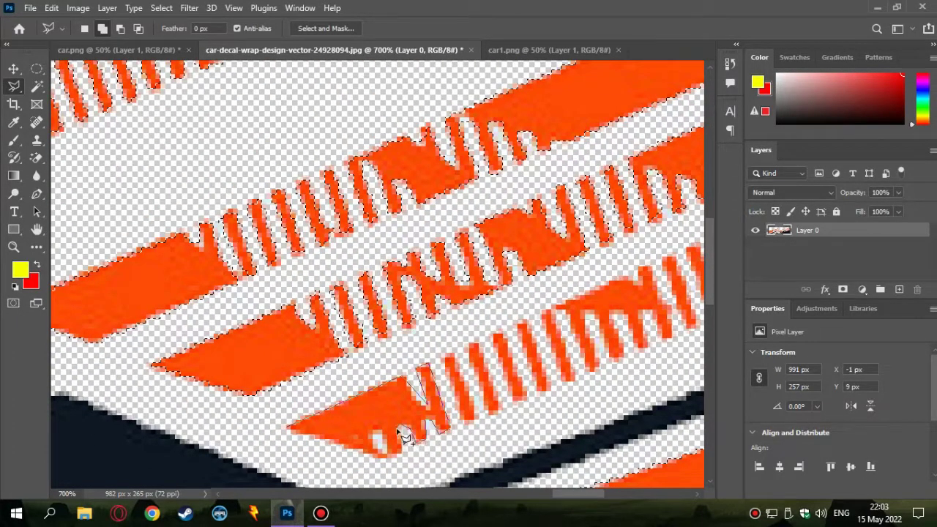
left_click(390, 466)
left_click(459, 413)
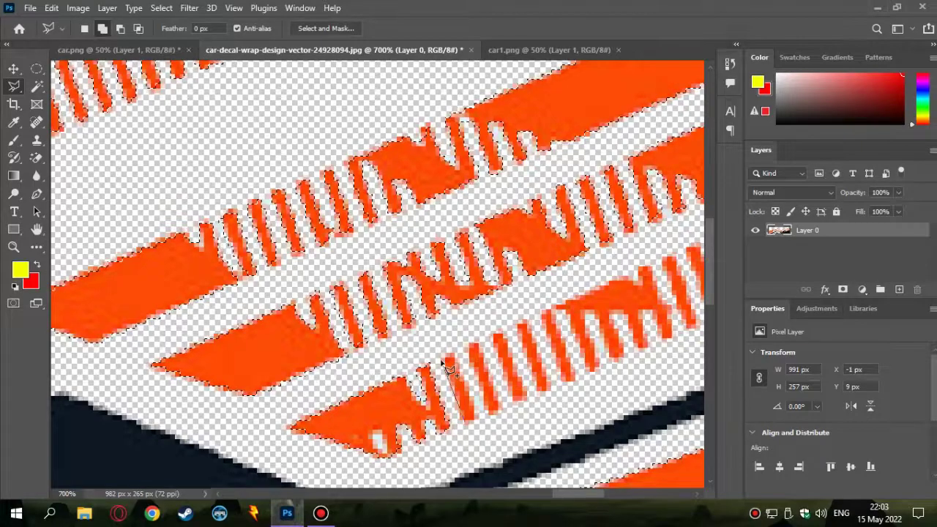
left_click(485, 410)
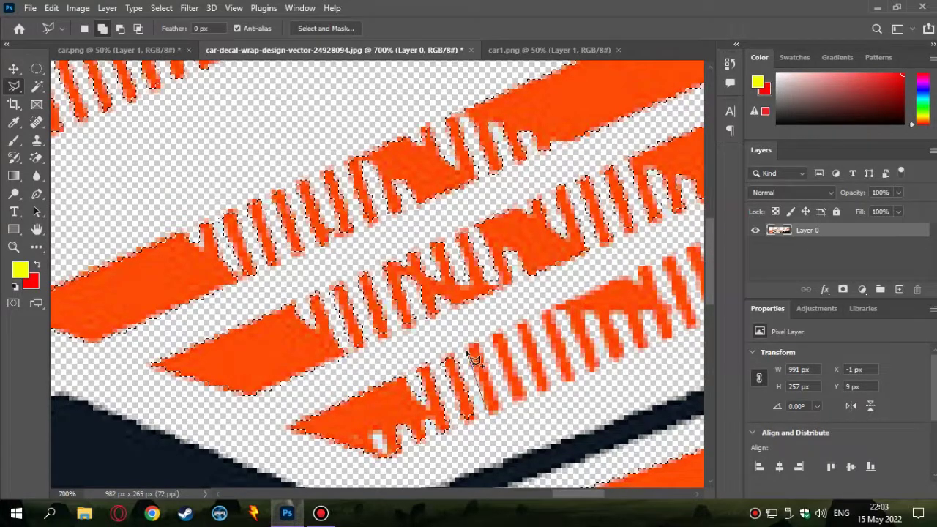
left_click(518, 404)
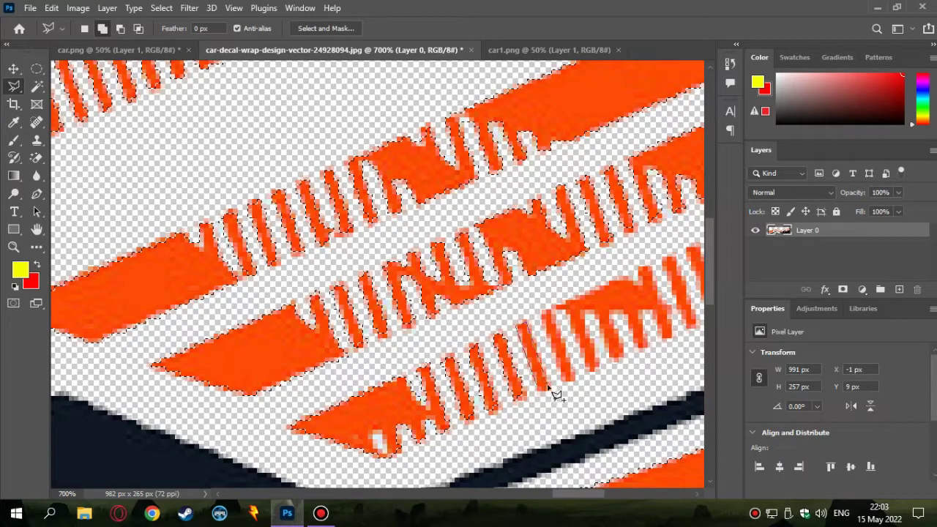
Step: Add the middle stripe's individual teeth to the selection, one outline each
scroll(454, 410, "right", 3)
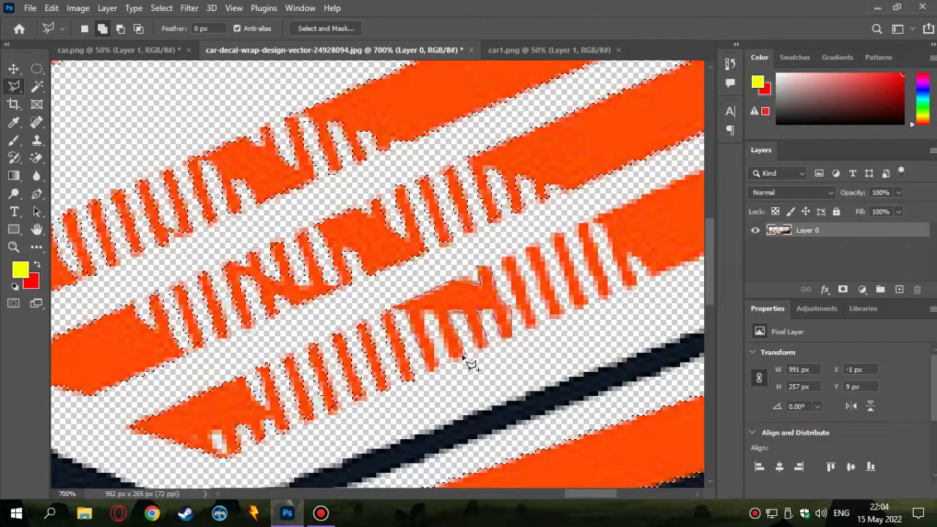
scroll(448, 373, "up", 2)
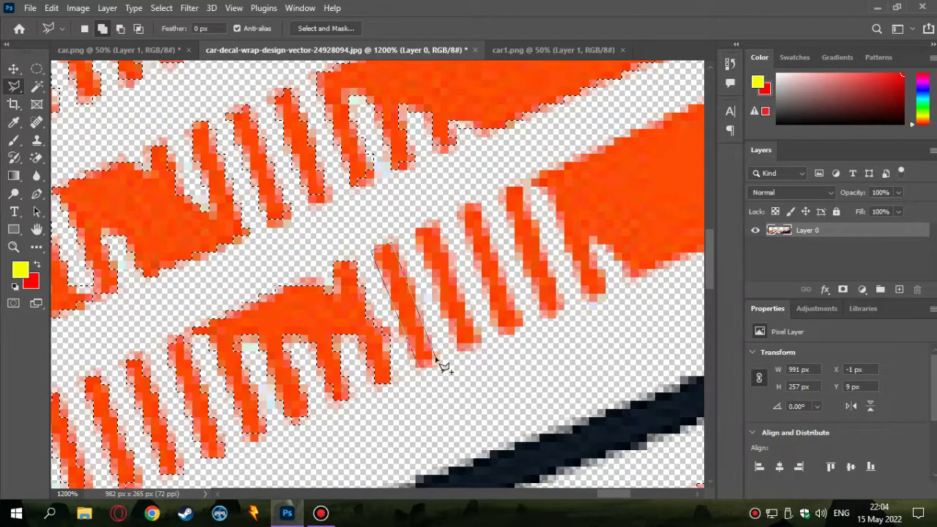
left_click(457, 345)
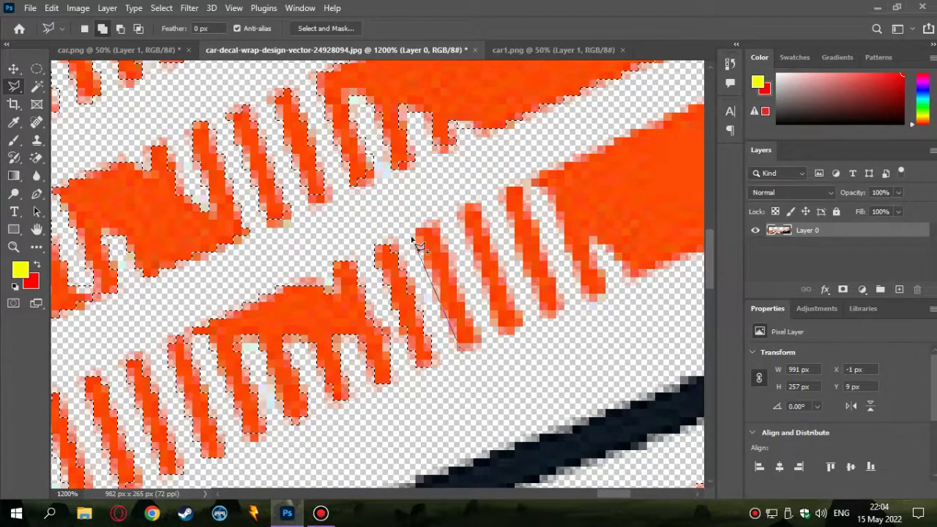
double_click(469, 360)
left_click(501, 335)
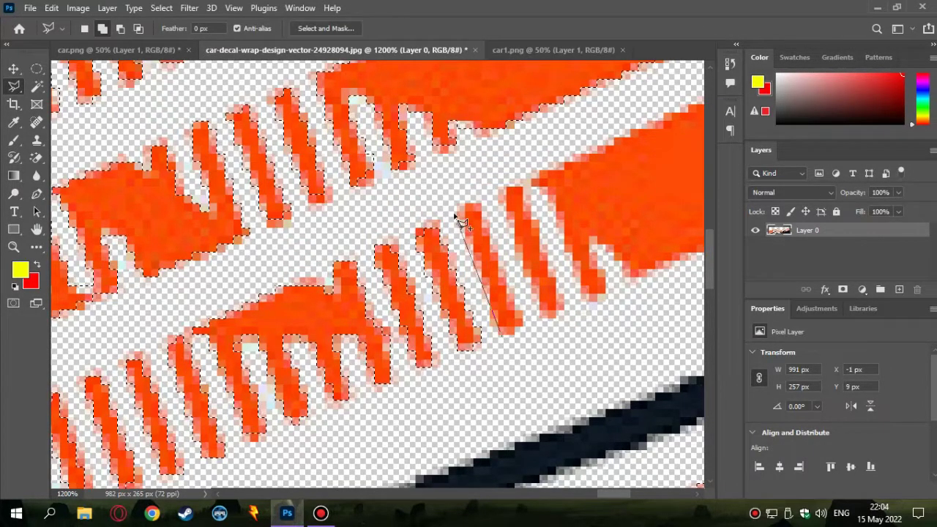
double_click(524, 330)
left_click(542, 316)
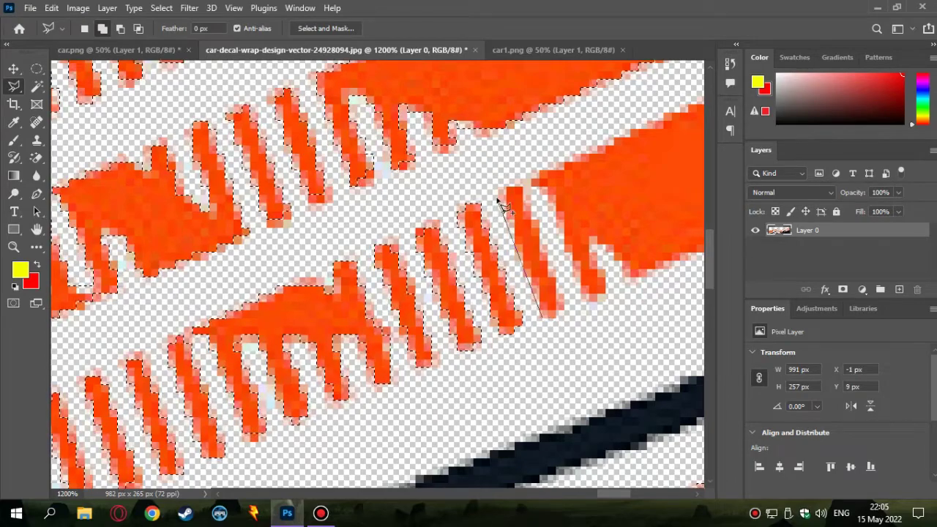
double_click(548, 328)
Step: Outline the stripe from its top edge out to the decal's far right end
scroll(441, 358, "right", 3)
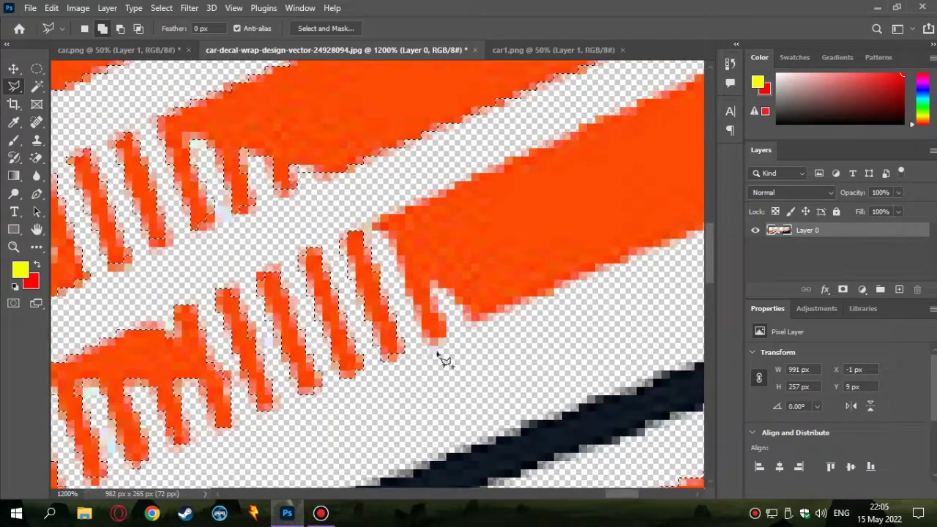
left_click(432, 284)
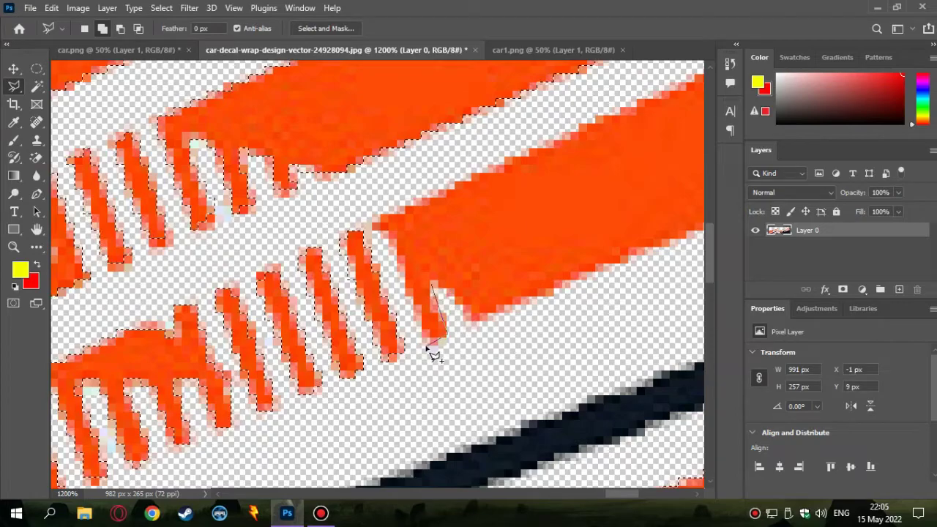
left_click(381, 233)
left_click(627, 84)
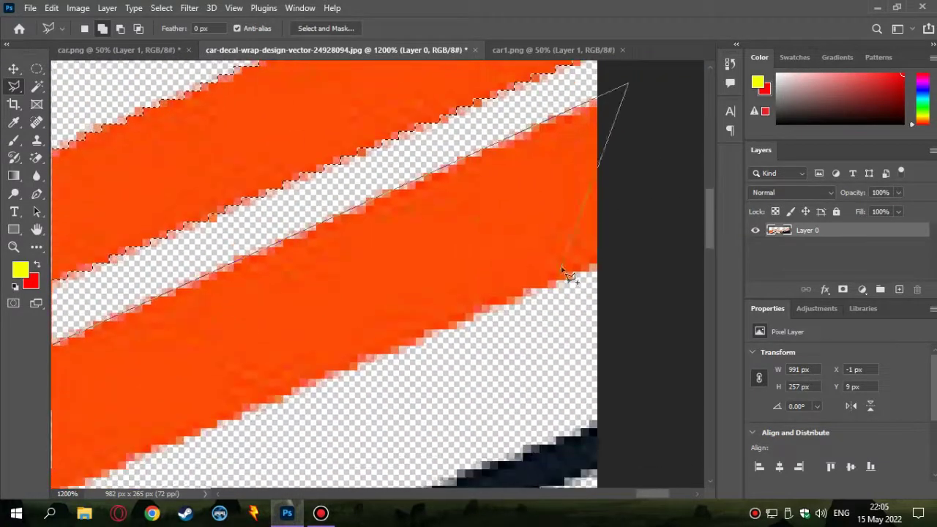
left_click(599, 268)
Step: Close the last stripe outline and zoom out to see the whole decal
left_click(220, 386)
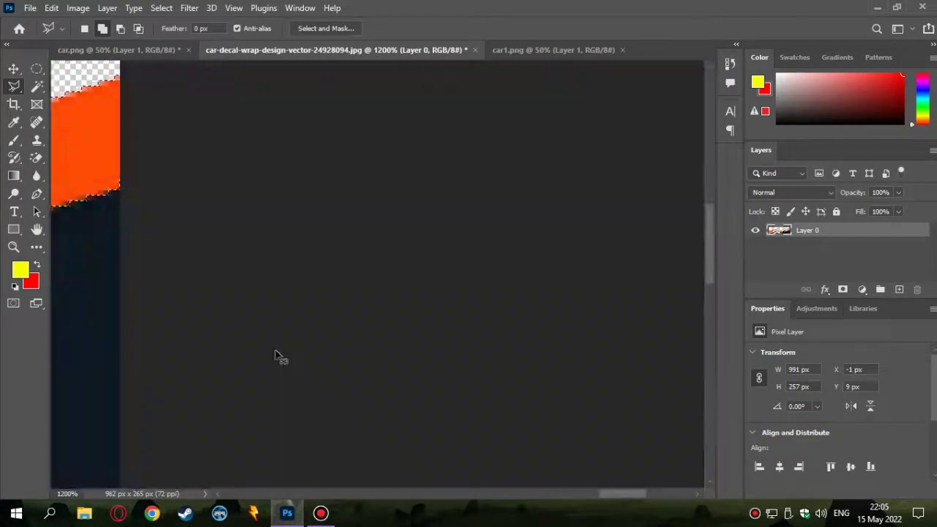
scroll(276, 356, "down", 5)
key("ctrl+minus")
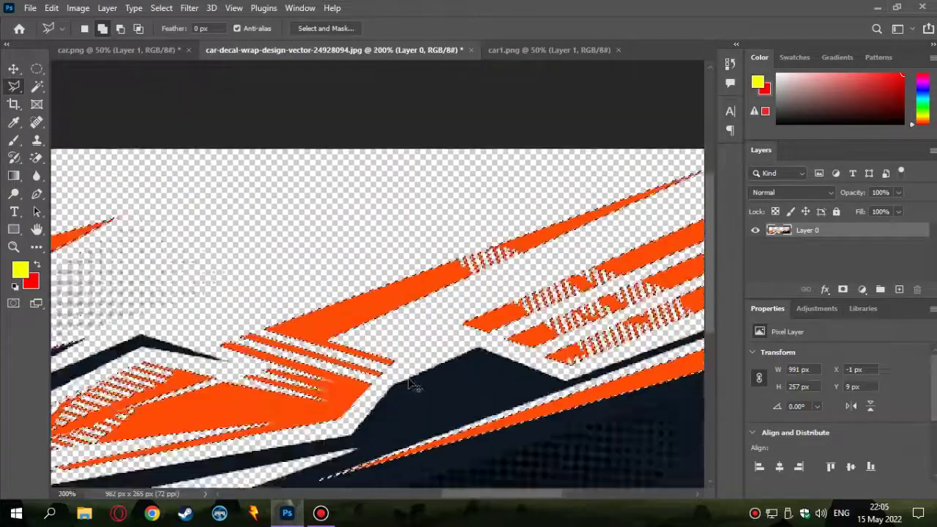
key("ctrl+minus")
Step: Set red foreground and orange background, then apply a first gradient across the selection
key("x")
left_click_drag(465, 495, 457, 494)
key("x")
key("i")
left_click(20, 271)
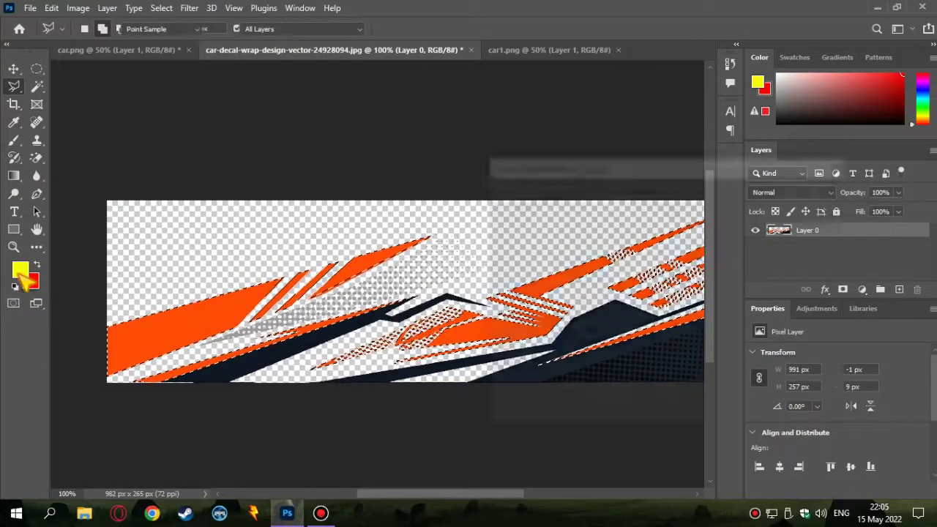
left_click(684, 356)
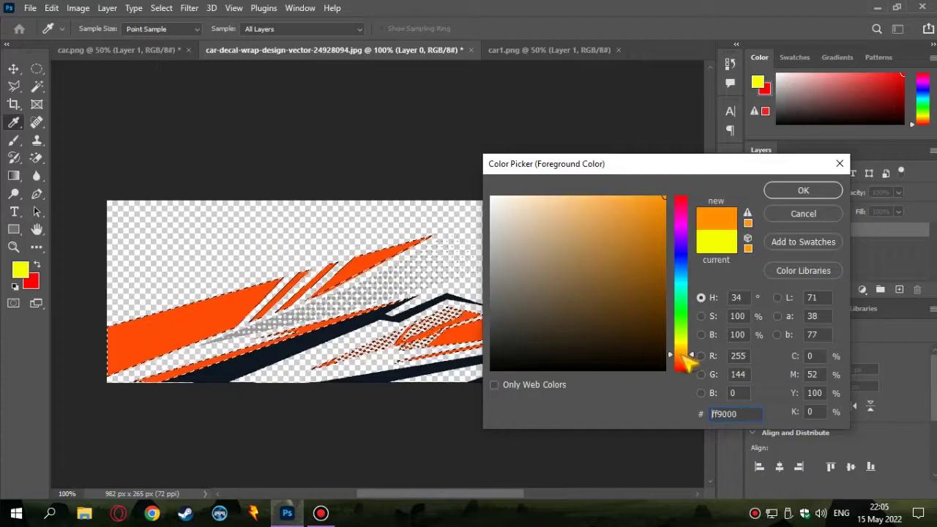
key("Return")
key("ctrl+0")
key("g")
left_click(38, 264)
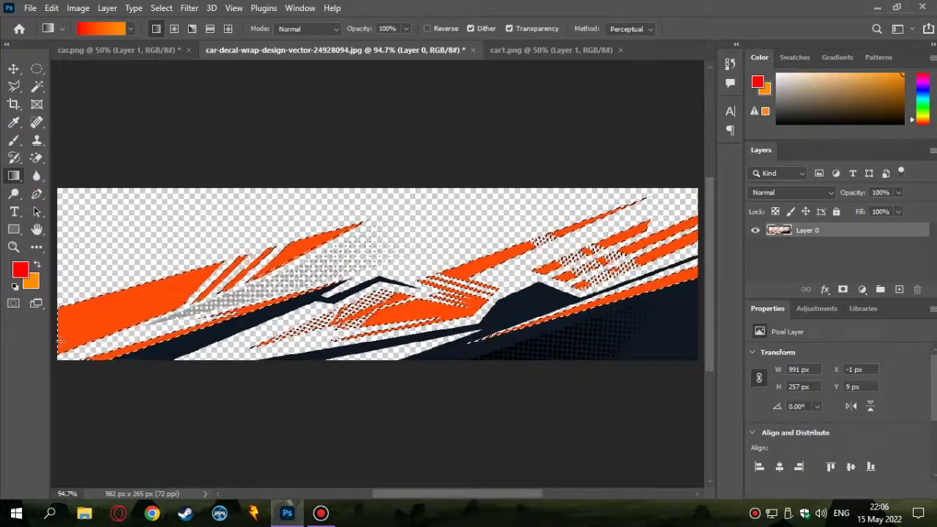
left_click_drag(702, 233, 702, 233)
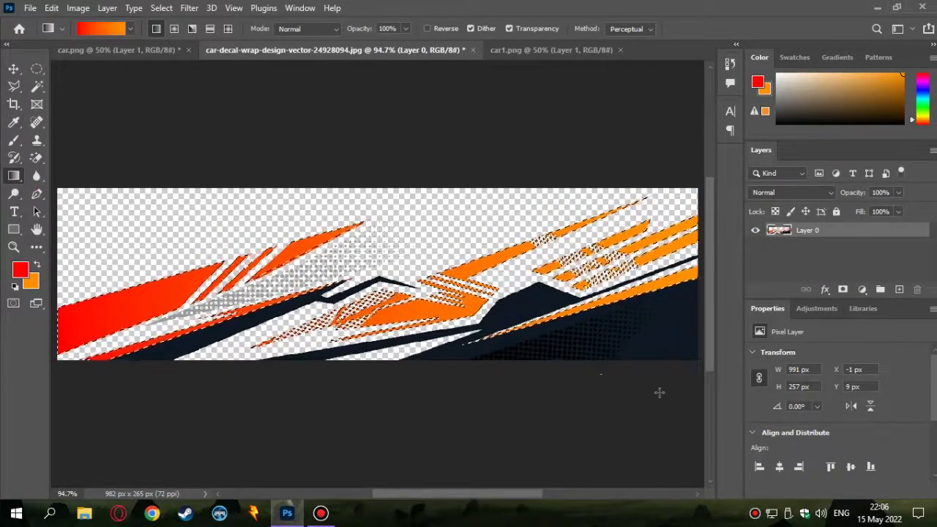
Step: Change the background to yellow and redraw the gradient from the decal's left edge rightward
left_click(31, 281)
left_click_drag(689, 360, 688, 350)
left_click(803, 188)
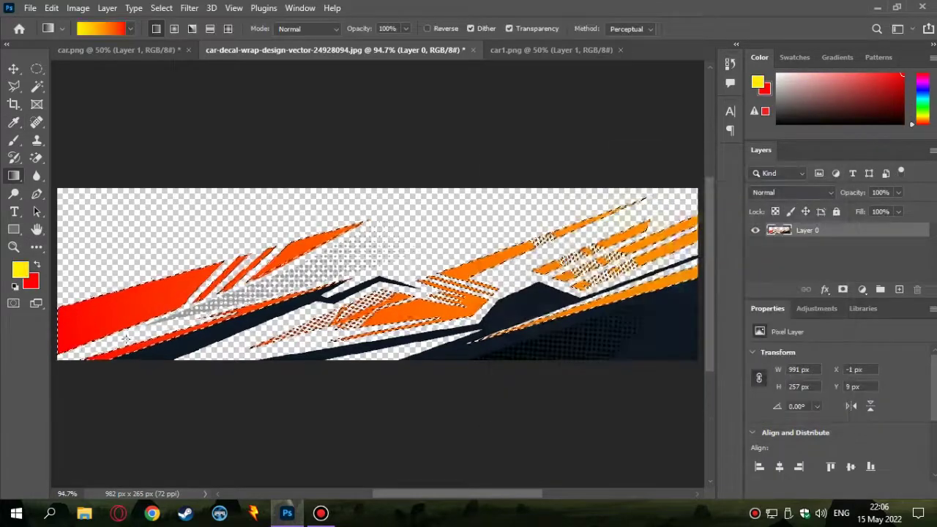
left_click_drag(58, 344, 662, 220)
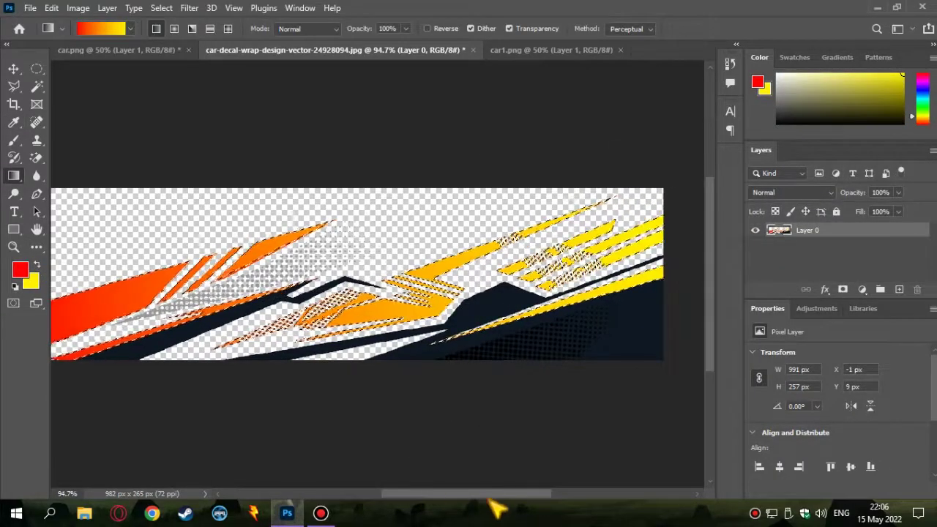
left_click_drag(491, 503, 469, 500)
scroll(513, 381, "up", 1)
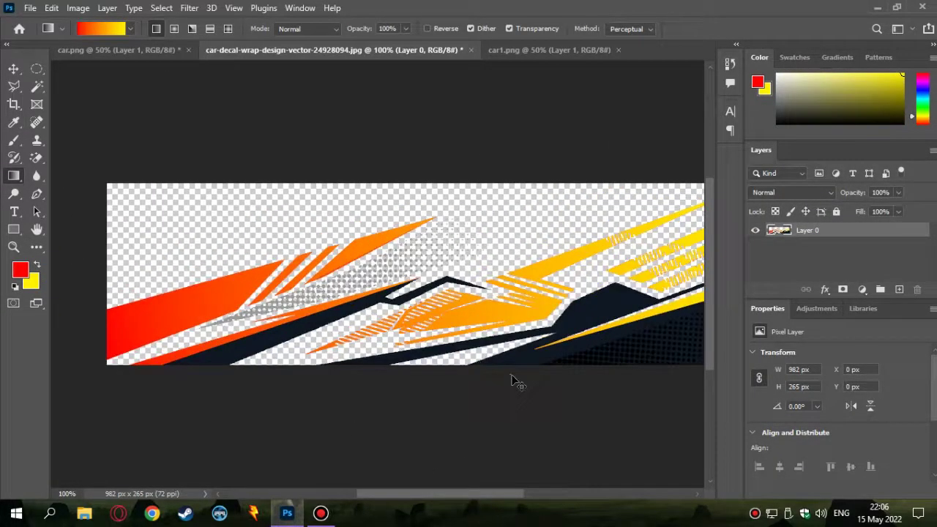
scroll(408, 379, "up", 2)
scroll(408, 379, "down", 2)
Step: Start a polygonal outline along the halftone strip's edge toward its left end
key("l")
scroll(404, 284, "up", 1)
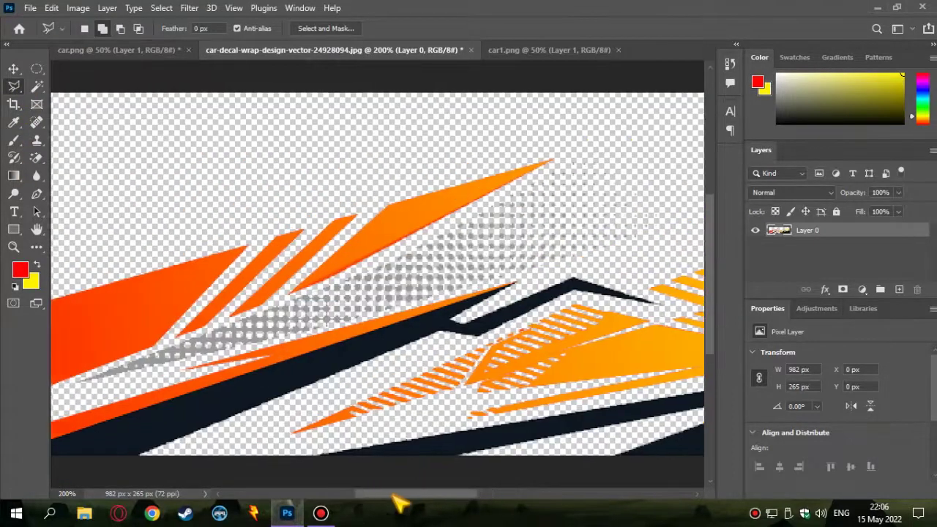
left_click(703, 270)
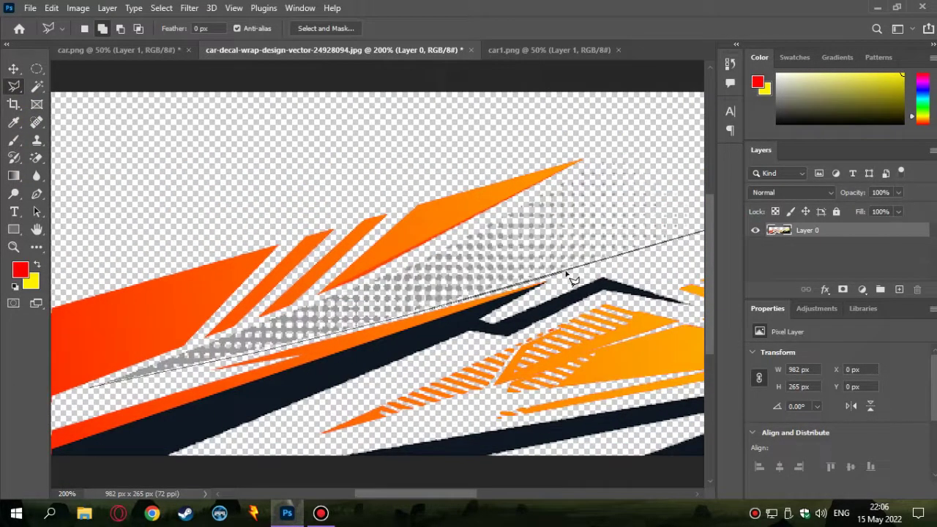
left_click(411, 166)
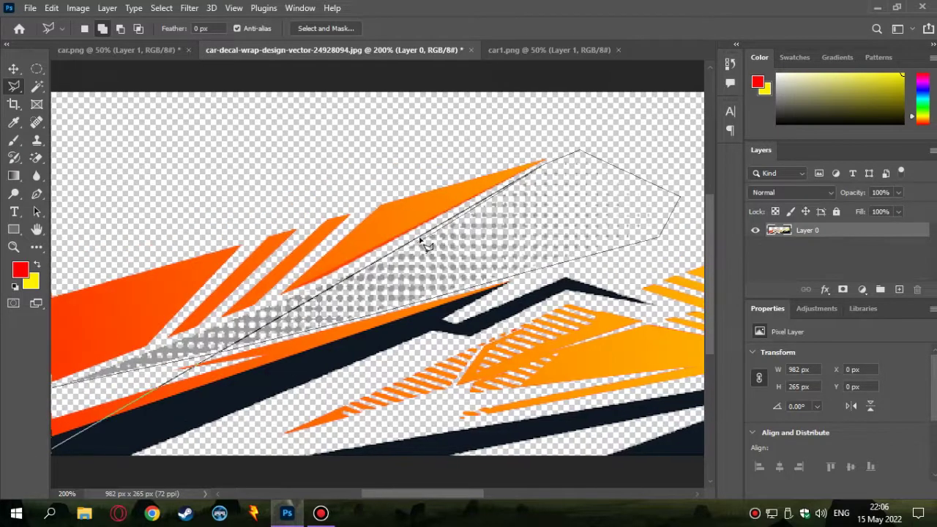
left_click(169, 340)
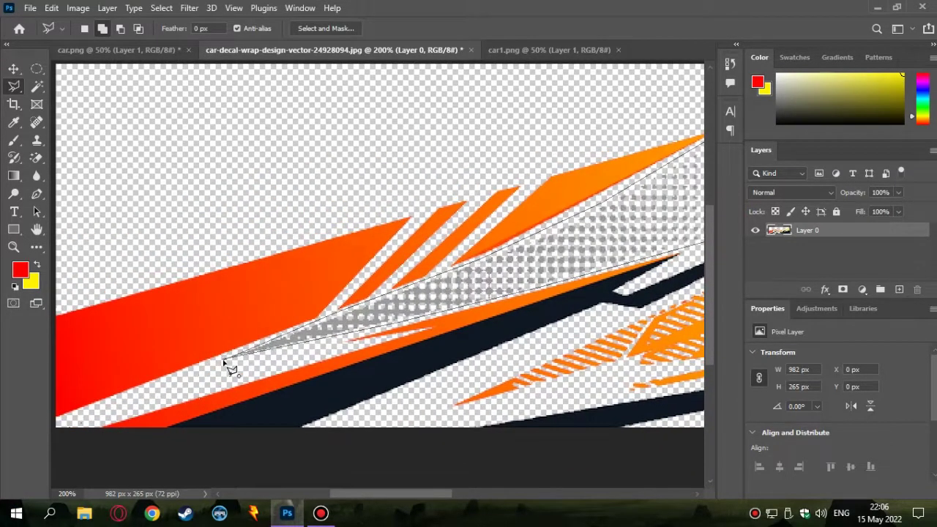
Step: Zoom out and close the selection around the dark navy shape's corners
key("ctrl+minus")
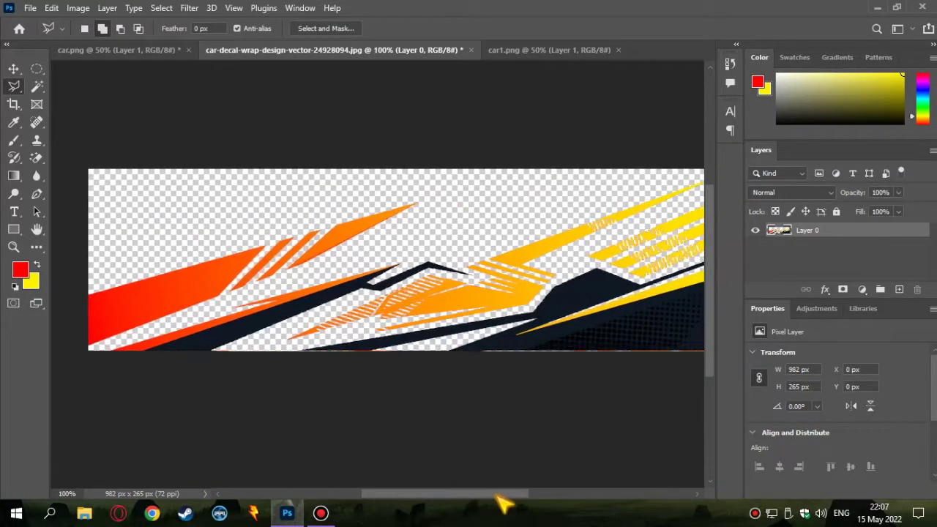
key("ctrl+minus")
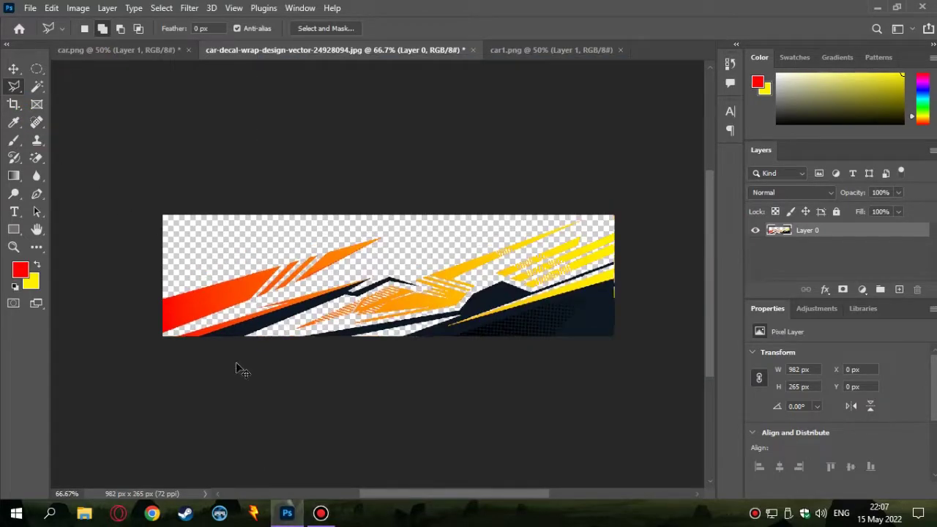
scroll(234, 366, "up", 2)
scroll(203, 410, "up", 1)
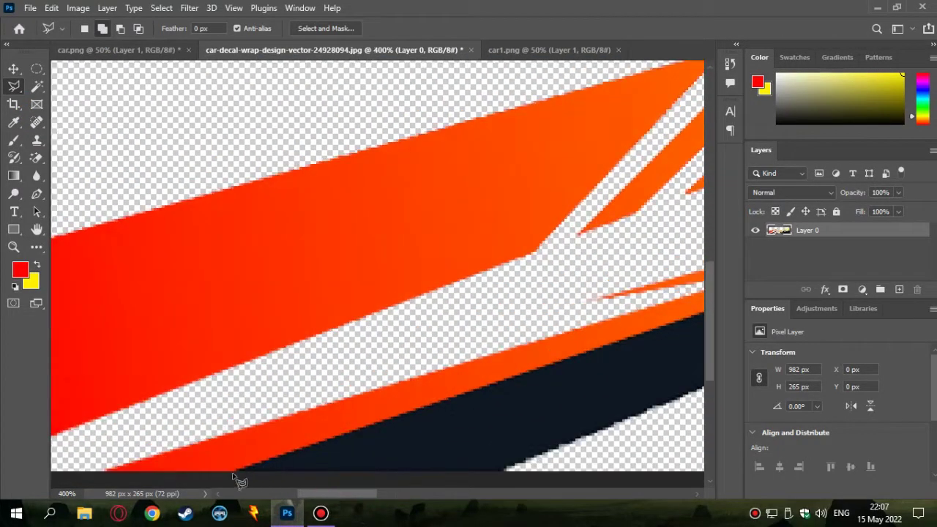
scroll(555, 280, "up", 1)
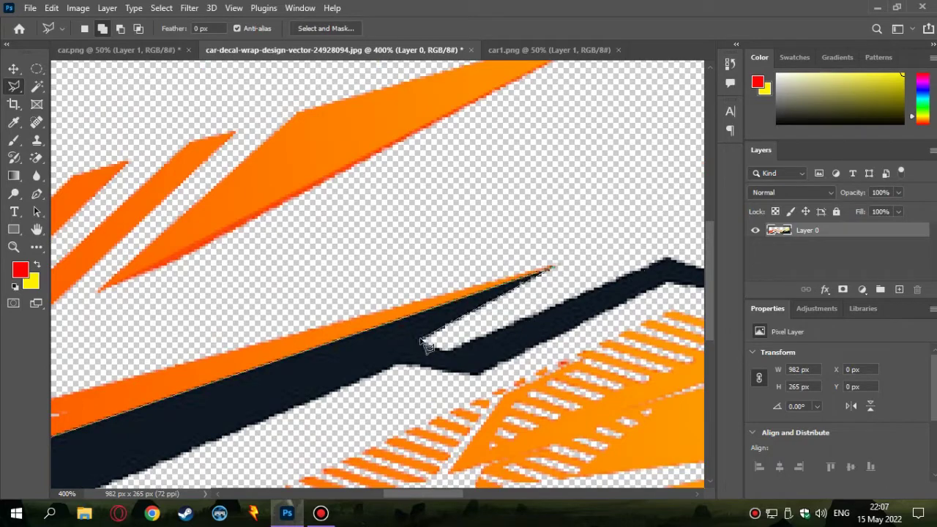
left_click(664, 259)
scroll(575, 290, "right", 4)
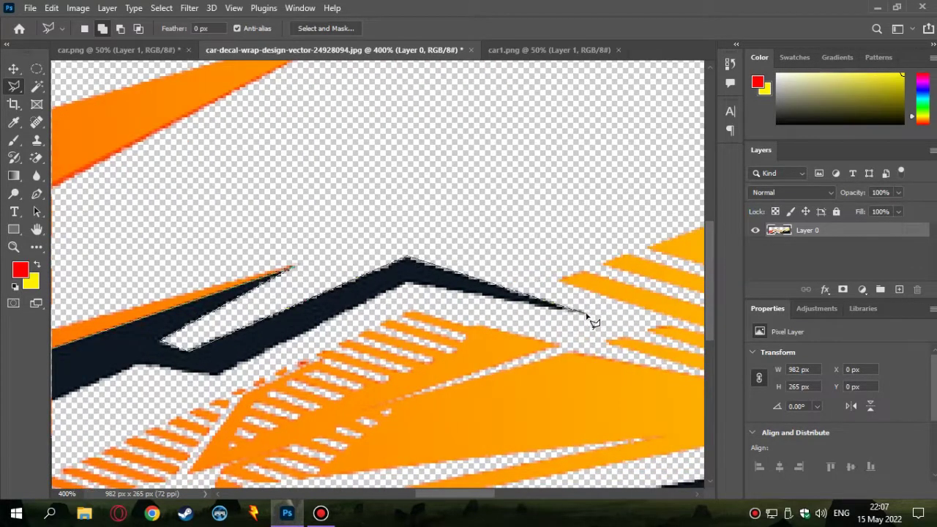
left_click(412, 289)
scroll(373, 379, "left", 2)
scroll(291, 362, "down", 2)
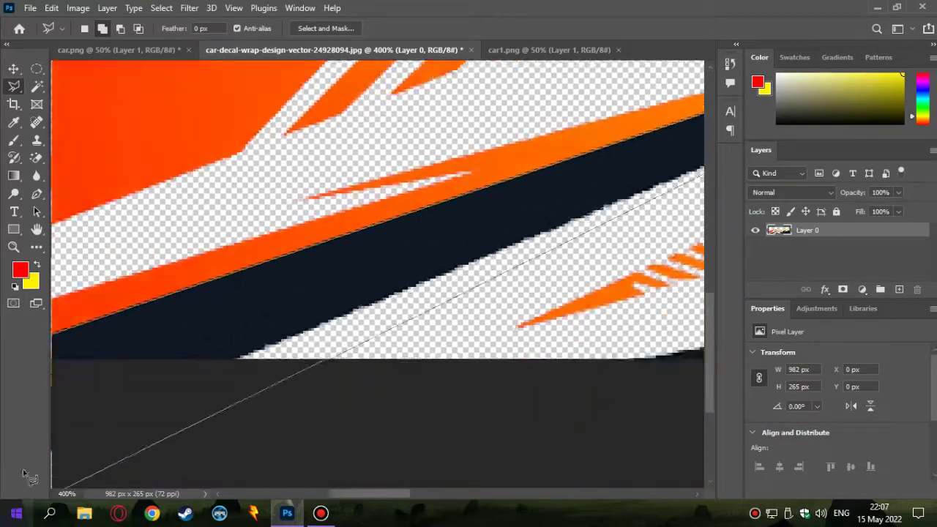
double_click(429, 464)
Step: Pan across the decal to review the dark navy selection
scroll(293, 383, "right", 3)
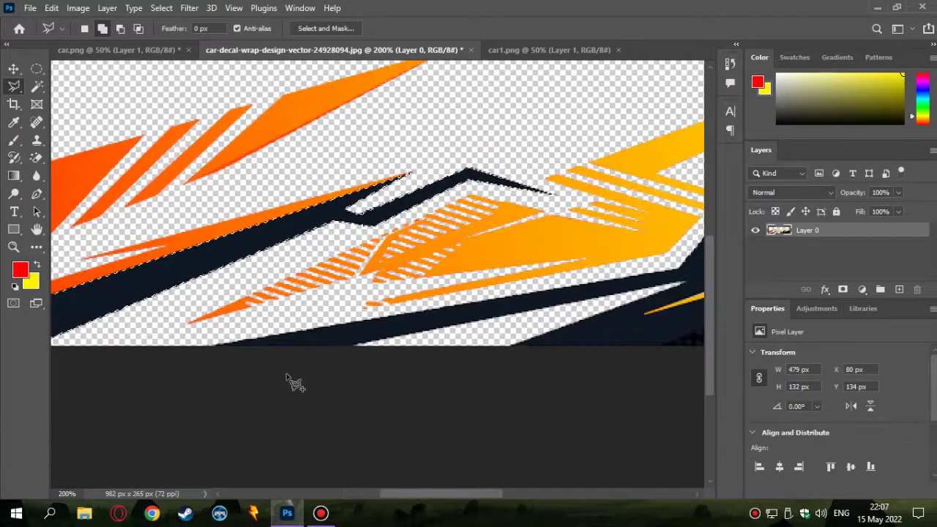
scroll(129, 391, "up", 1)
scroll(366, 329, "right", 2)
scroll(650, 276, "up", 3)
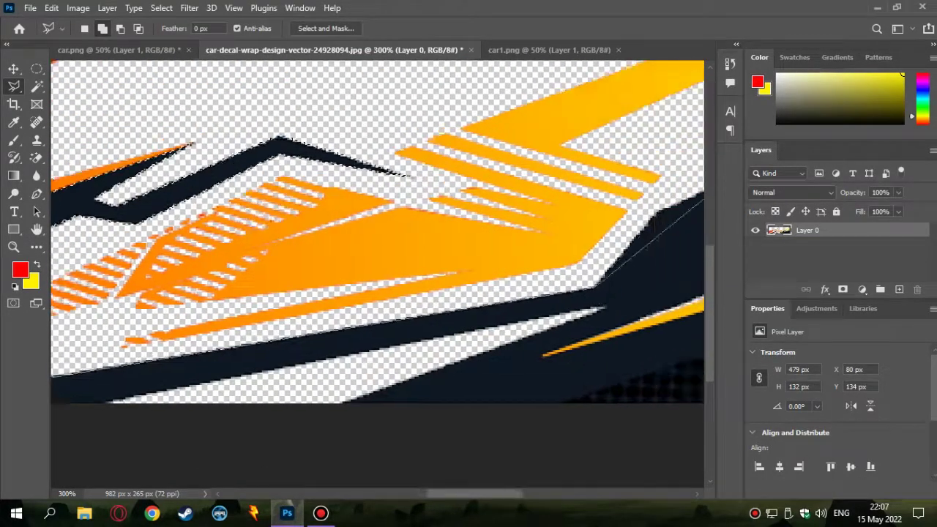
scroll(444, 386, "right", 2)
scroll(572, 330, "right", 2)
scroll(623, 286, "right", 2)
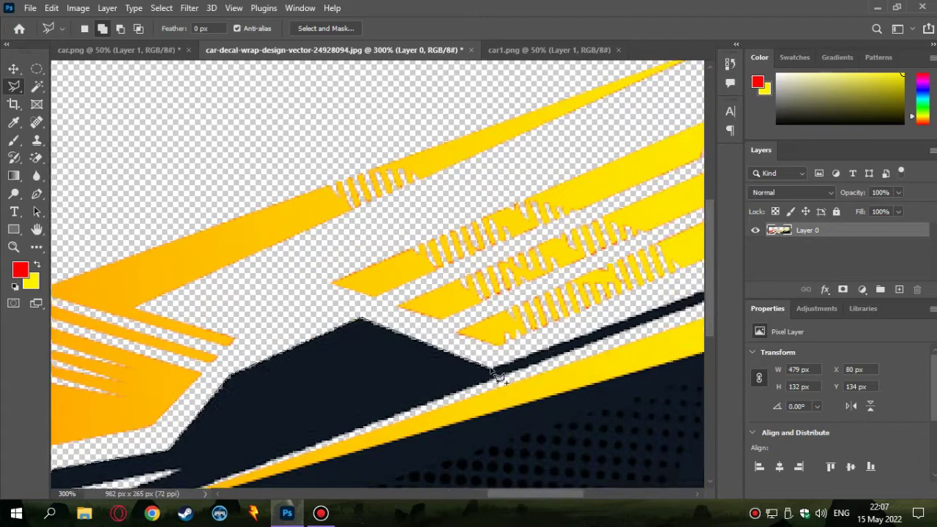
scroll(675, 240, "right", 2)
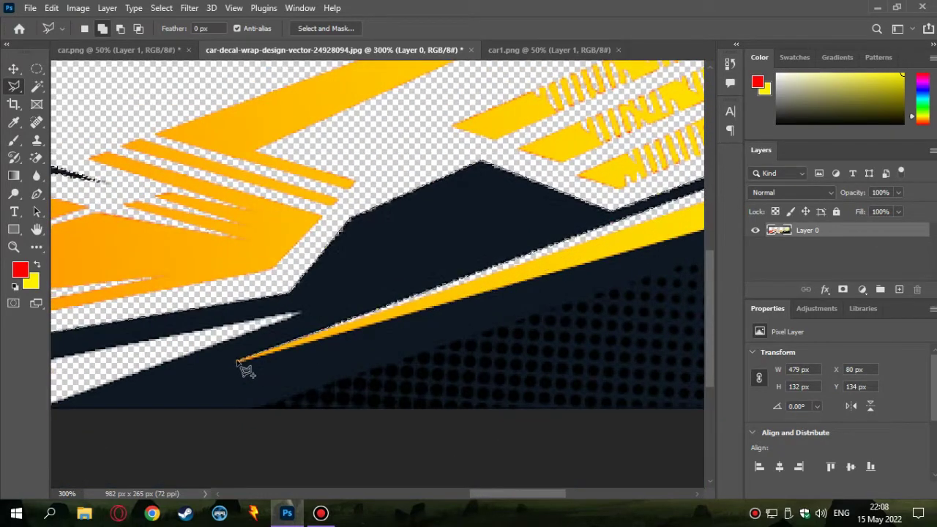
scroll(439, 307, "right", 3)
scroll(578, 253, "up", 2)
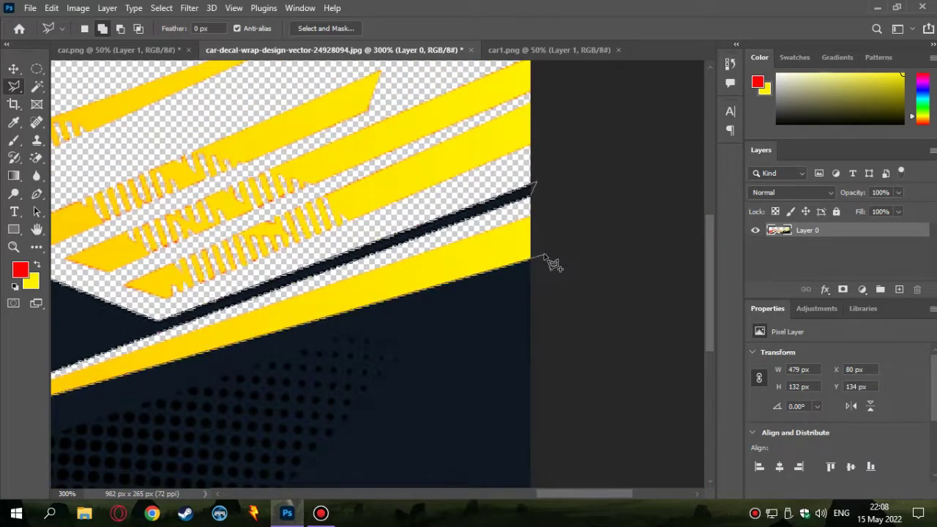
scroll(513, 322, "down", 3)
scroll(367, 381, "left", 3)
scroll(249, 388, "left", 2)
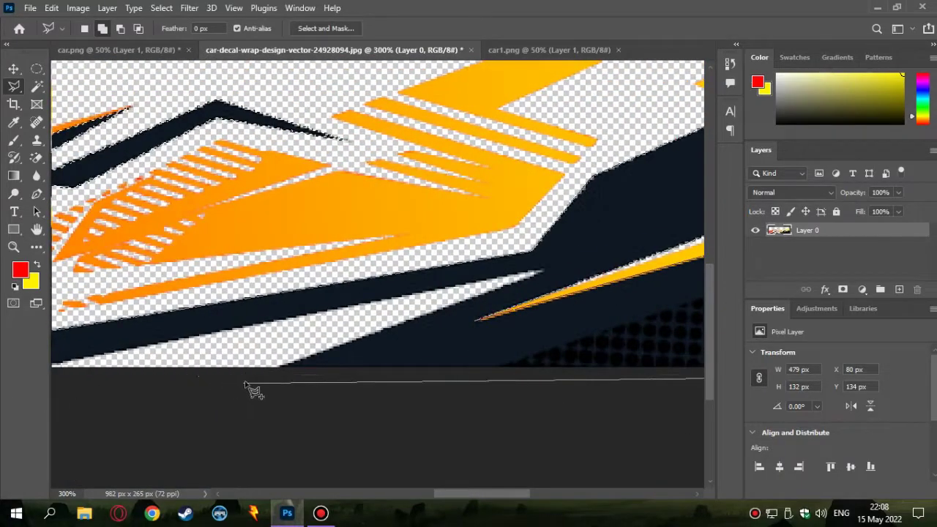
scroll(439, 329, "left", 2)
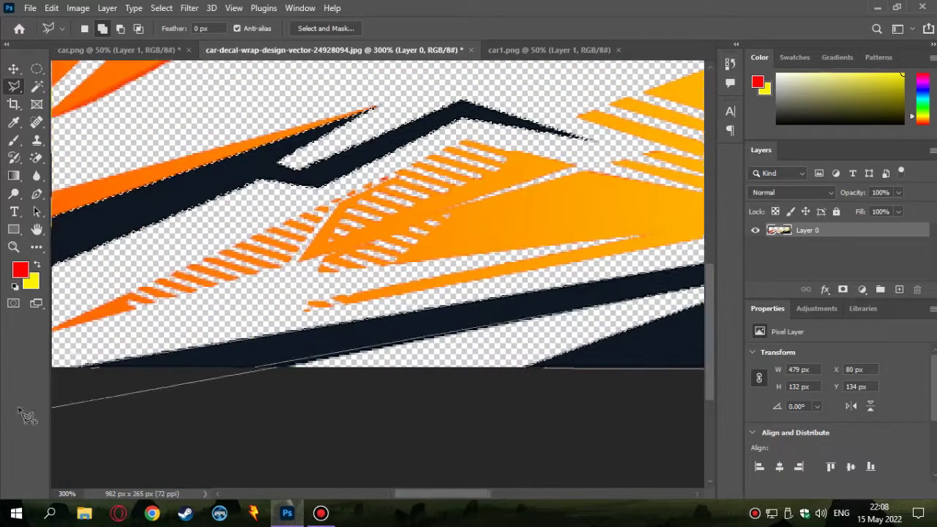
scroll(307, 377, "left", 2)
scroll(351, 381, "down", 2)
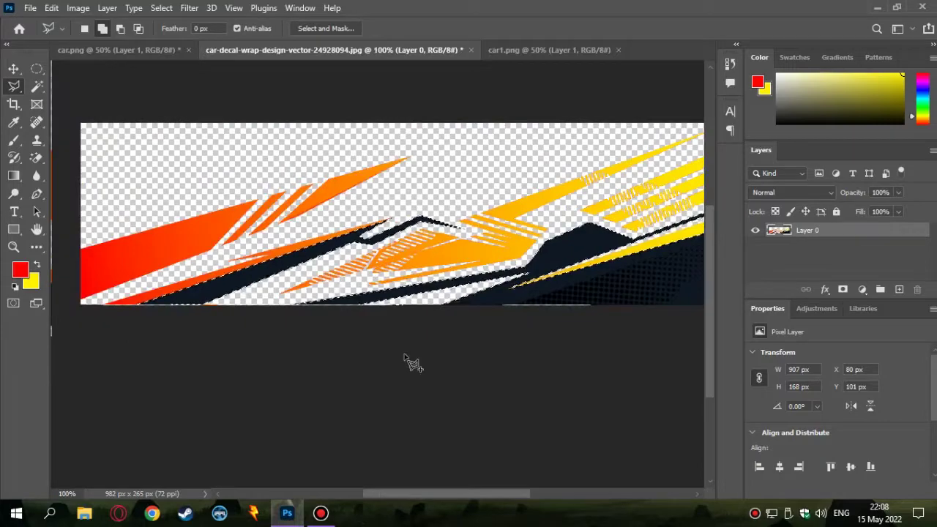
scroll(395, 333, "down", 1)
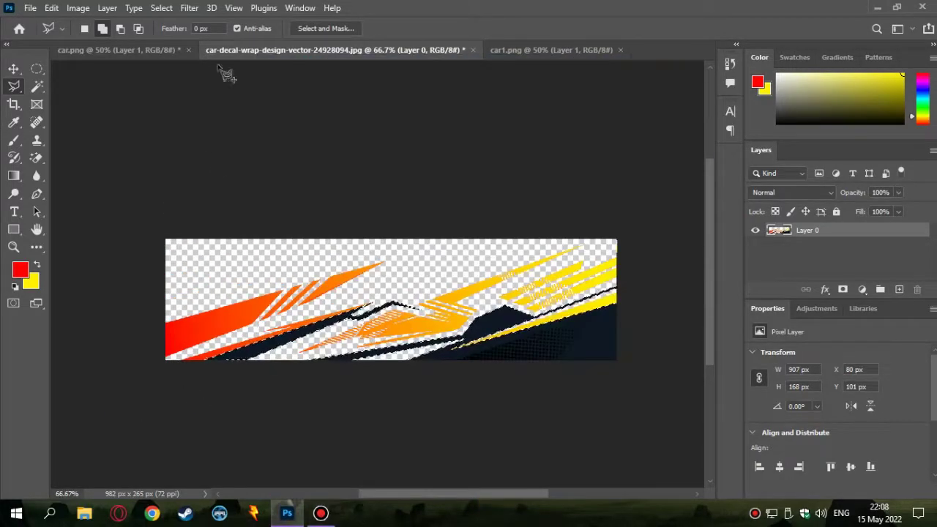
Step: Back on the decal image, pick blue in the Color Picker as the first gradient colour
left_click(139, 50)
left_click(297, 51)
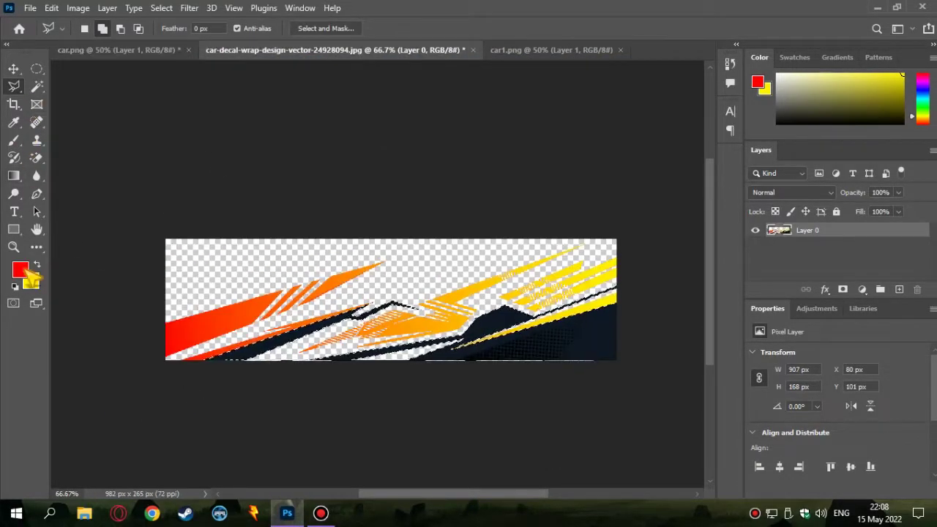
left_click(20, 270)
left_click(701, 315)
left_click(701, 334)
left_click(700, 356)
left_click(701, 374)
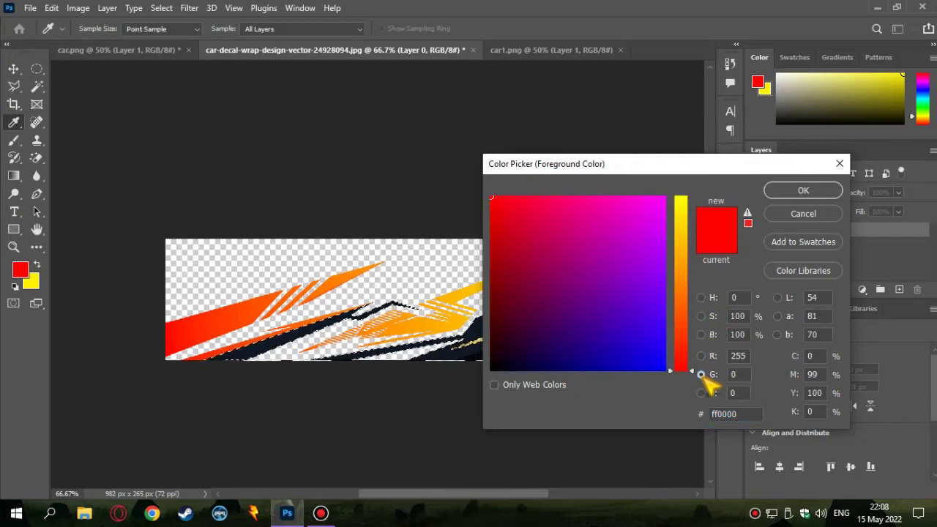
left_click_drag(644, 358, 676, 377)
key("Return")
Step: Set red as the other colour and fill the selected shapes with a blue-to-red gradient
left_click(37, 265)
left_click(21, 270)
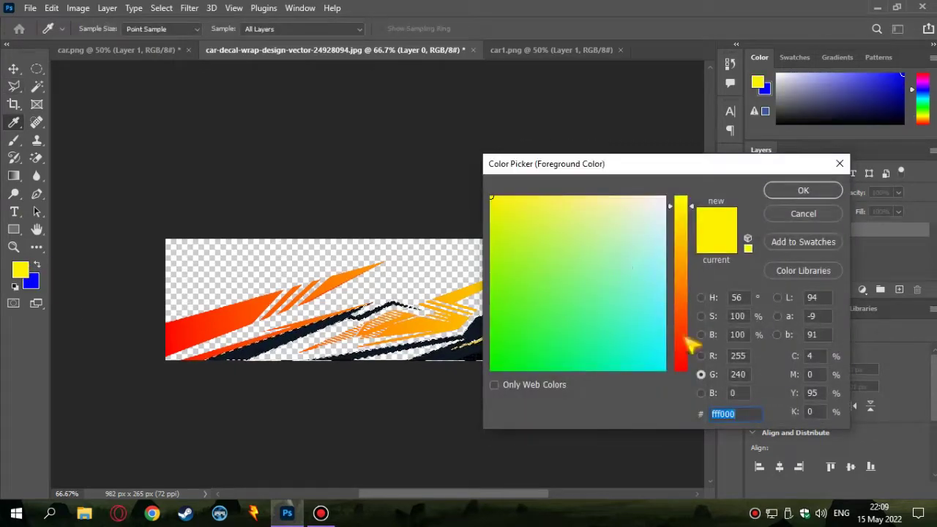
left_click_drag(686, 341, 681, 374)
key("Return")
left_click(13, 176)
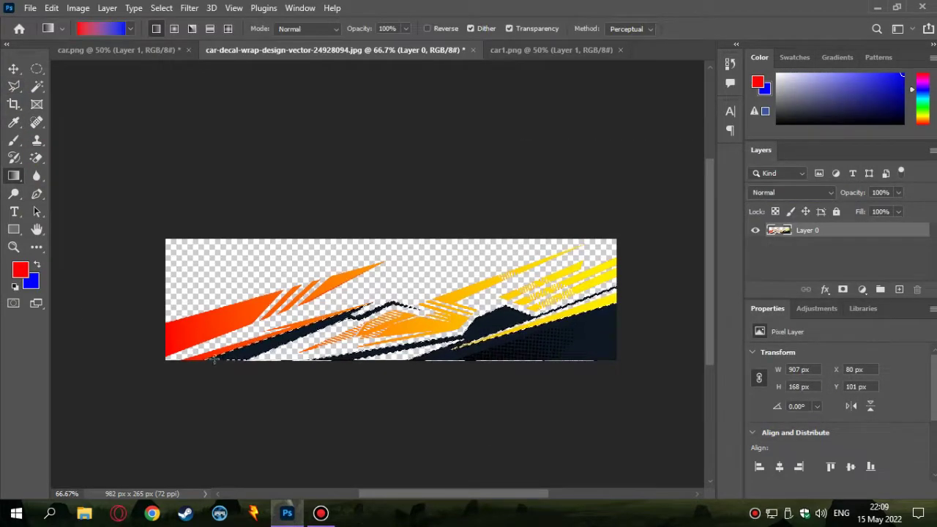
key("x")
left_click_drag(612, 313, 612, 313)
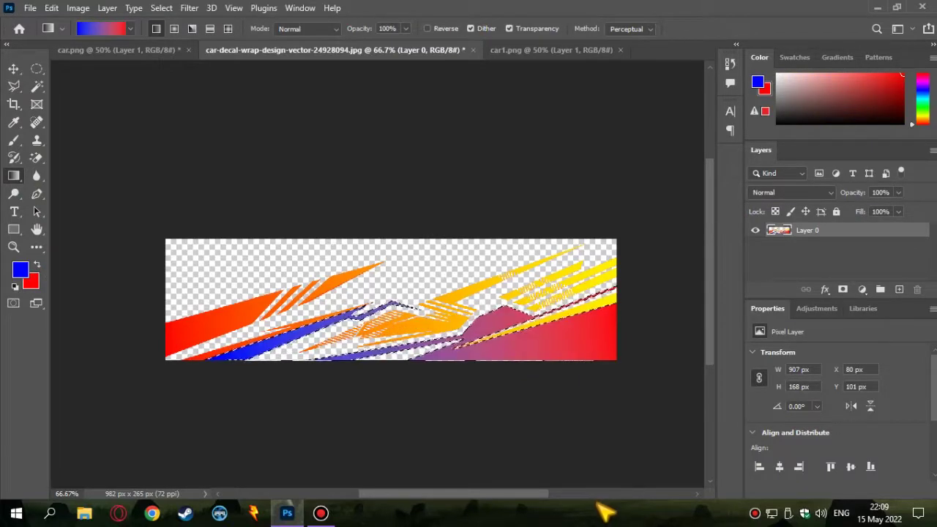
Step: Try a green-to-blue gradient on the shapes, then undo both gradient fills
left_click(26, 270)
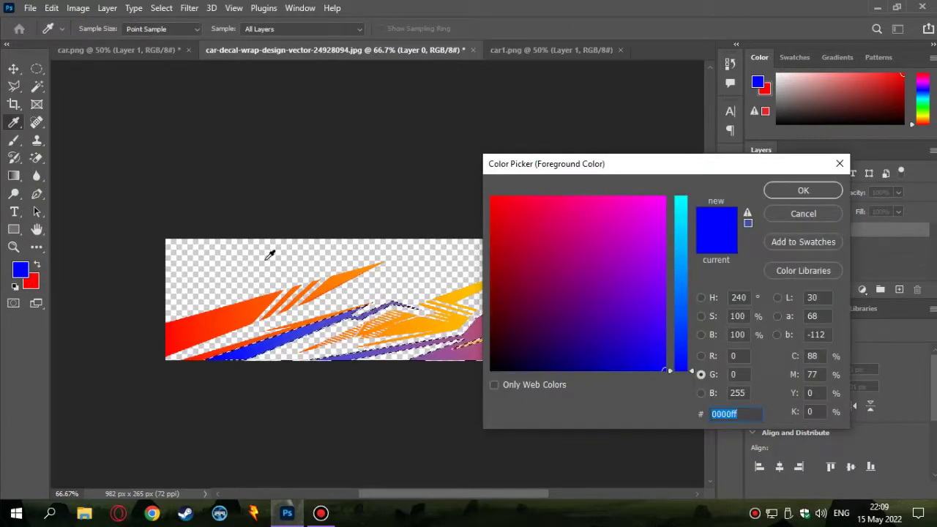
left_click(768, 193)
key("x")
left_click(21, 270)
left_click(702, 392)
left_click(491, 197)
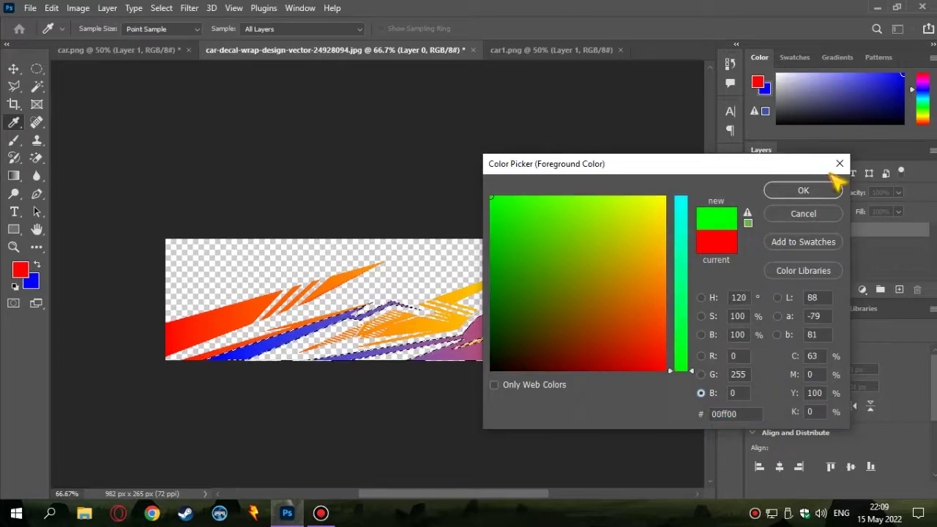
left_click(827, 190)
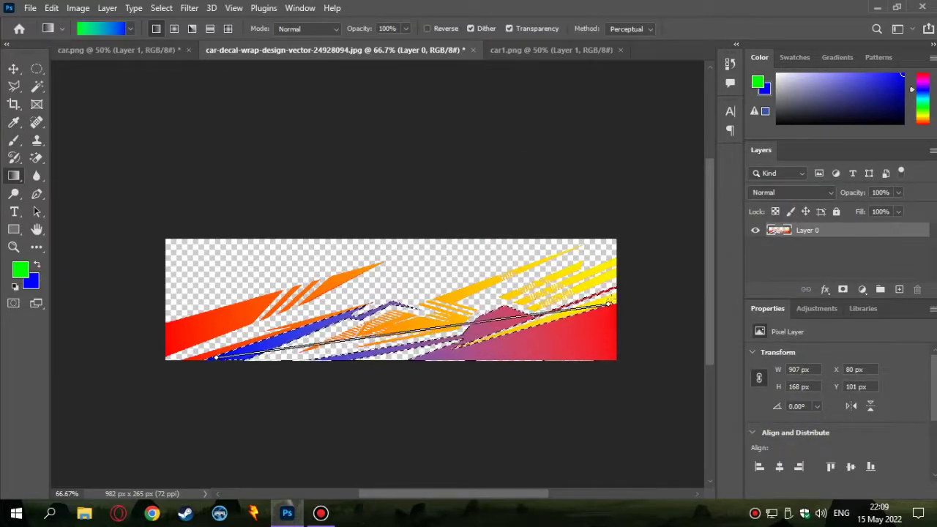
left_click_drag(611, 302, 613, 301)
key("ctrl+z")
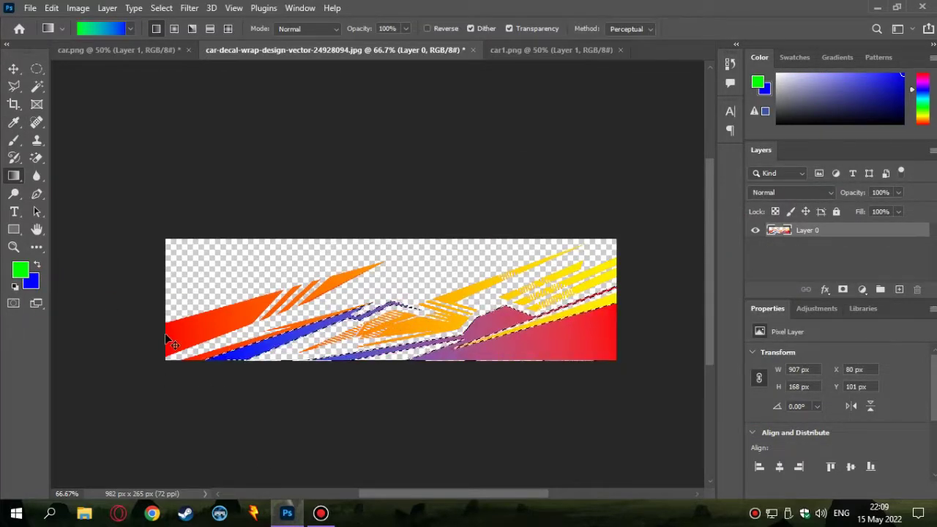
key("ctrl+z")
Step: Restore red and a fine-tuned blue, and refill the shapes with a blue-to-red gradient
left_click(20, 271)
key("Return")
key("x")
left_click(20, 270)
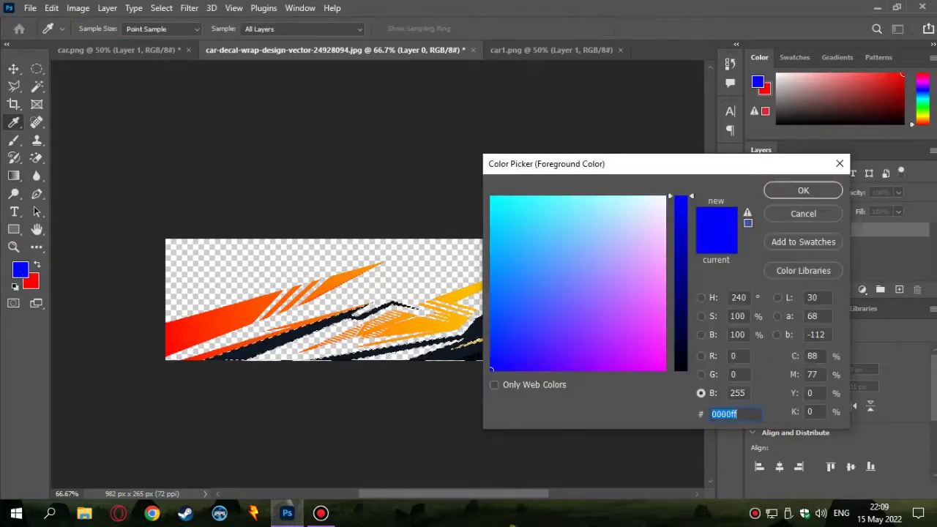
left_click(777, 334)
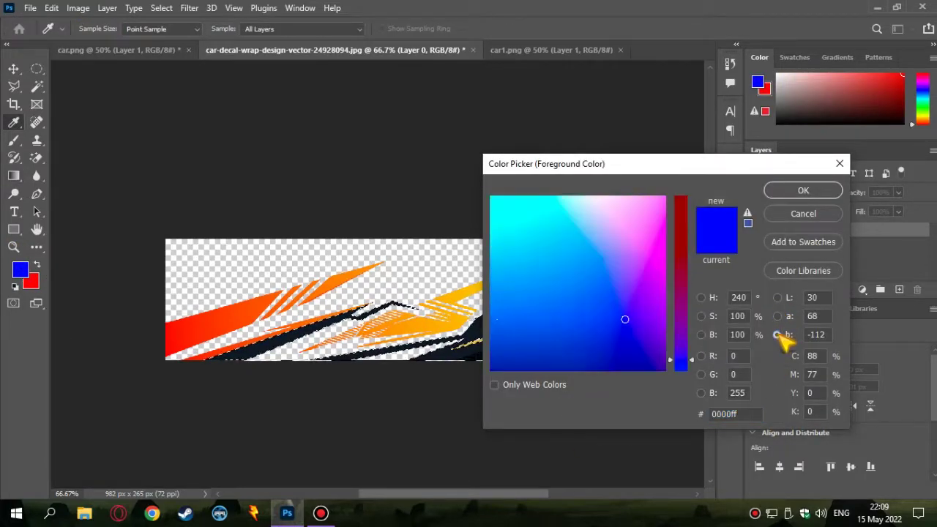
left_click(702, 297)
left_click_drag(680, 277, 688, 264)
key("Return")
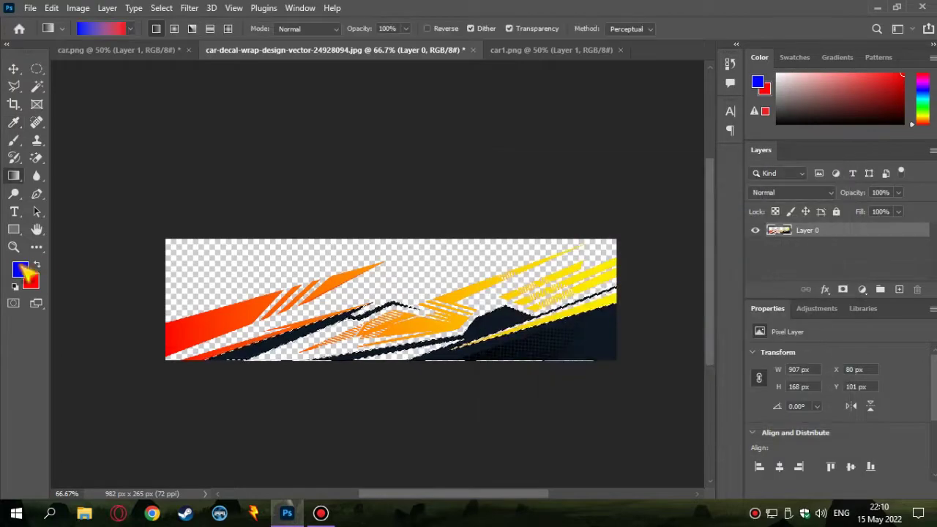
left_click_drag(524, 338, 524, 337)
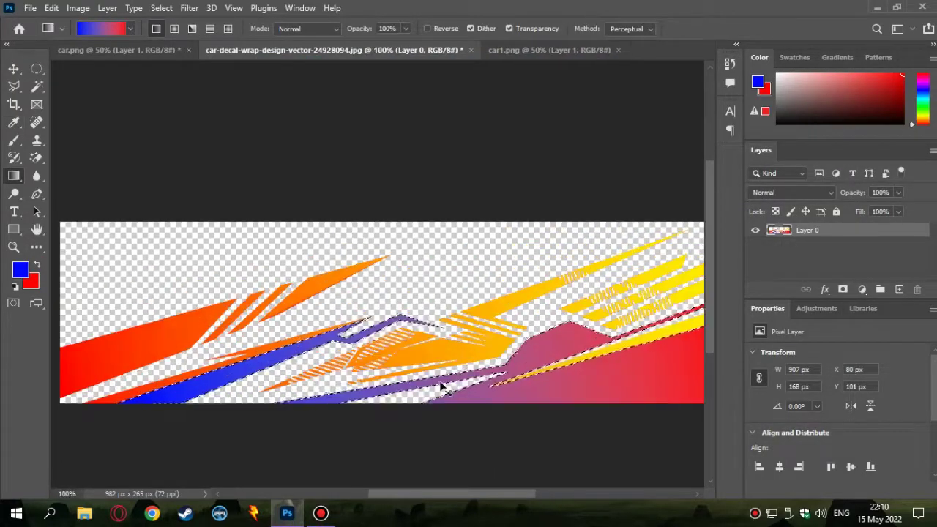
Step: Test a white gradient across the selected shapes, then undo it
left_click(150, 50)
left_click(289, 53)
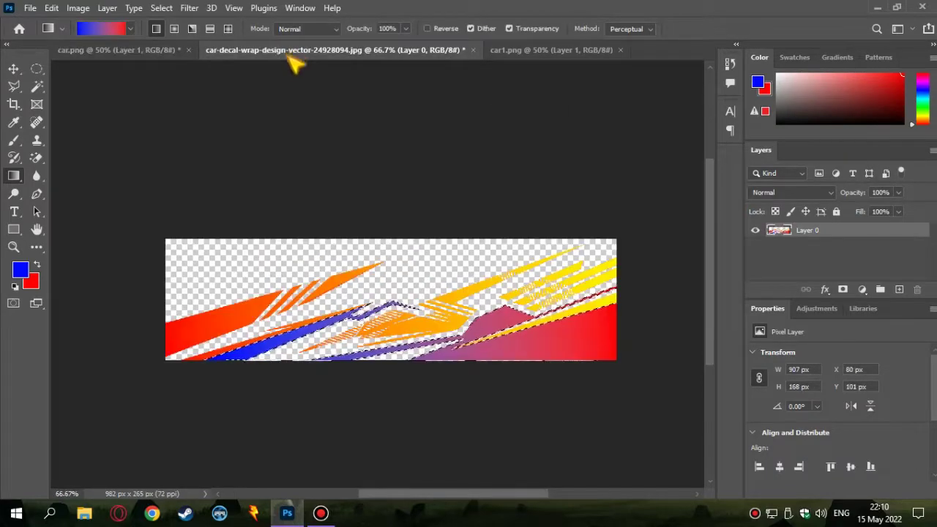
left_click(20, 272)
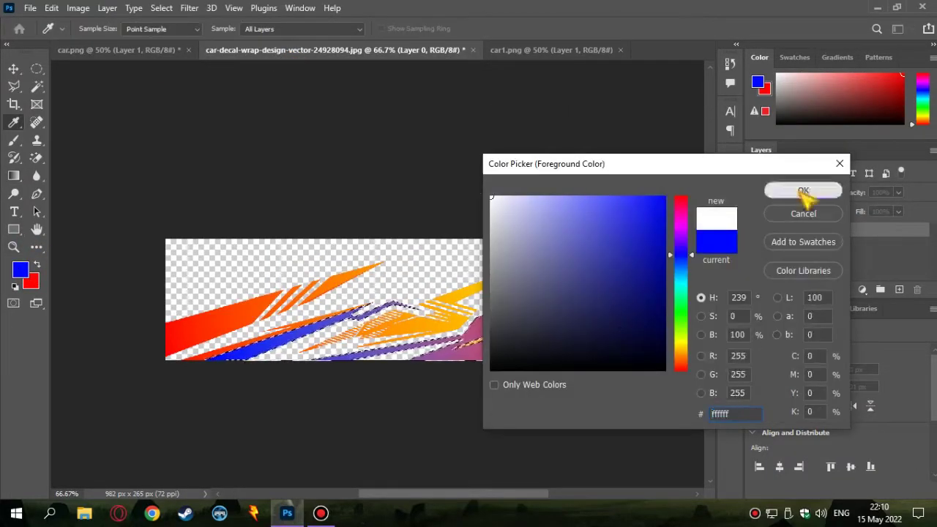
left_click(777, 188)
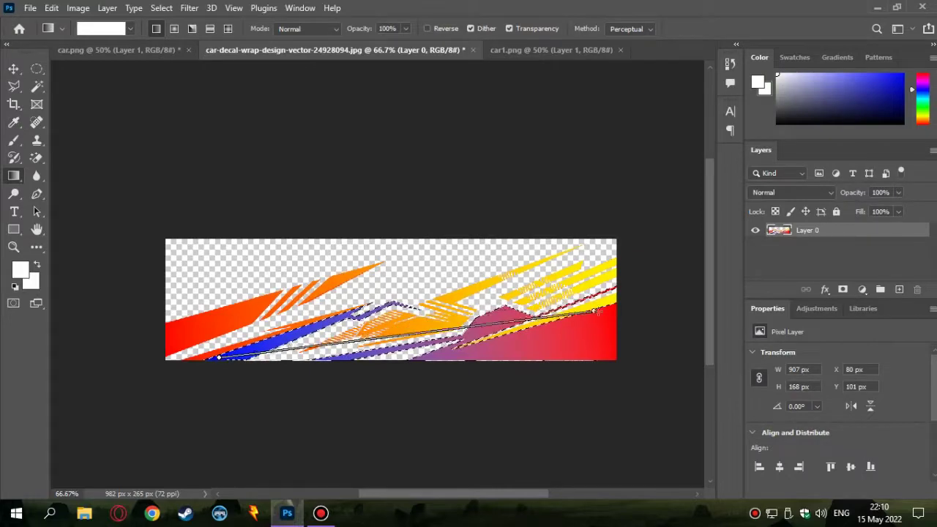
left_click_drag(218, 358, 597, 311)
left_click(117, 50)
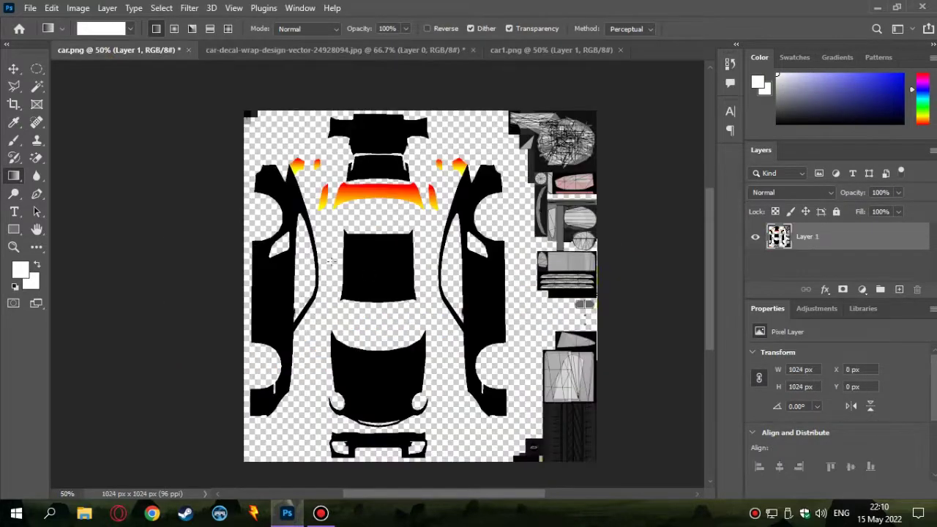
left_click(345, 50)
key("ctrl+z")
Step: Set the foreground colour back to red
left_click(20, 271)
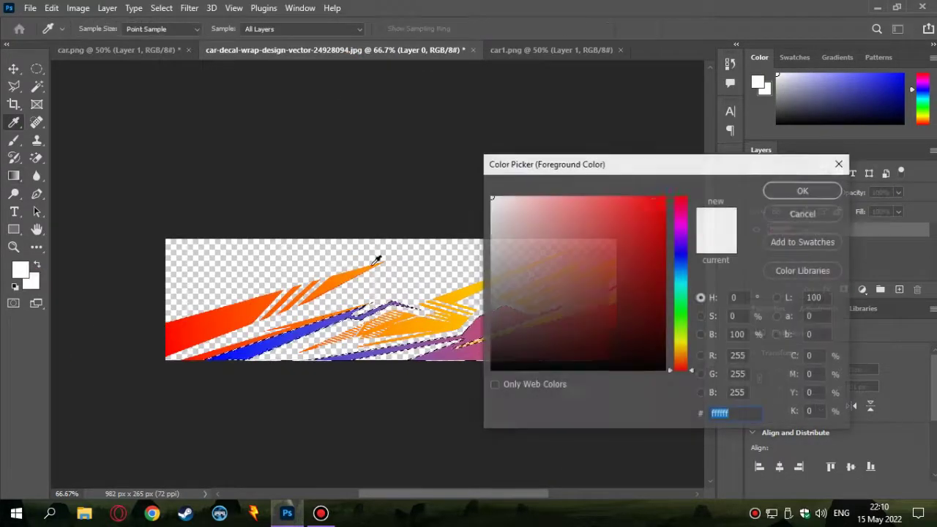
left_click(659, 197)
left_click(805, 191)
left_click(14, 69)
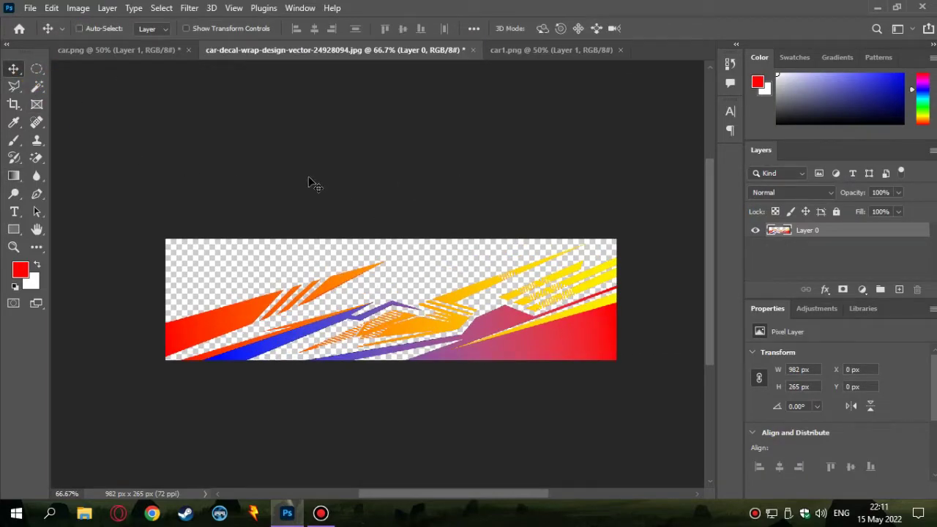
Step: Drag the decal into car.png, rotate it 90° counter-clockwise and shrink it onto the right panel
mouse_move(308, 183)
left_mouse_down()
mouse_move(358, 210)
mouse_move(469, 241)
left_mouse_up()
key("ctrl+t")
right_click(435, 293)
left_click(484, 351)
left_click_drag(439, 454, 457, 362)
Step: Fine-tune the decal's position and height, applying it at 189 × 697 px
key("ctrl+plus")
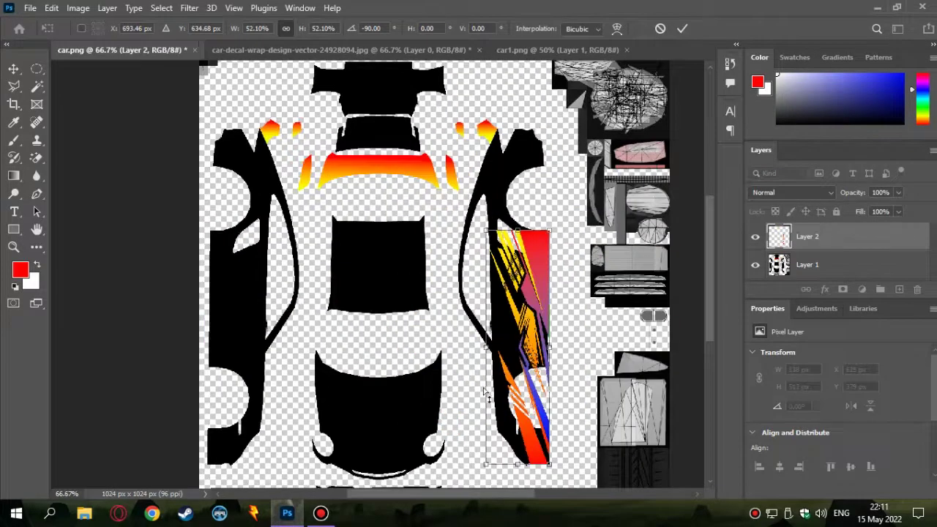
key("ctrl+plus")
key("ctrl+plus")
left_click_drag(537, 422, 537, 416)
key("ctrl+minus")
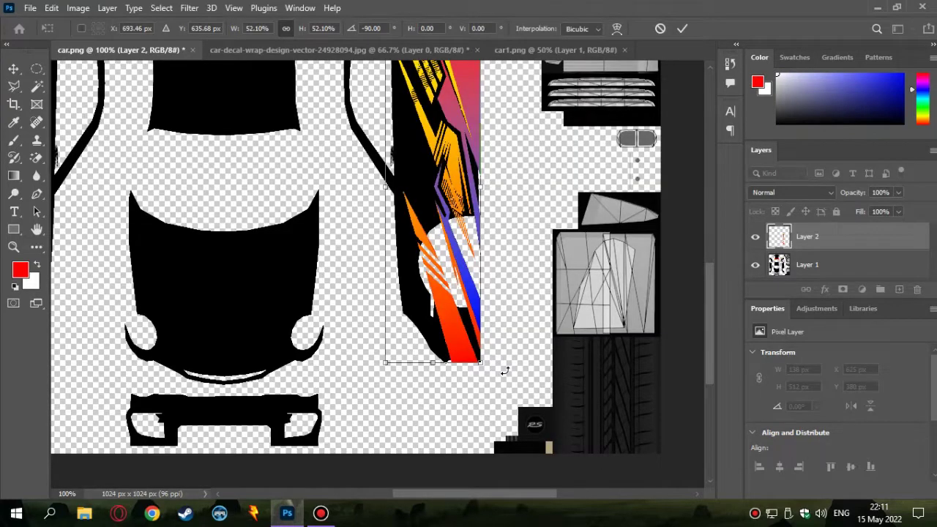
key("ctrl+minus")
mouse_move(414, 256)
left_mouse_down()
mouse_move(376, 139)
mouse_move(375, 164)
left_mouse_up()
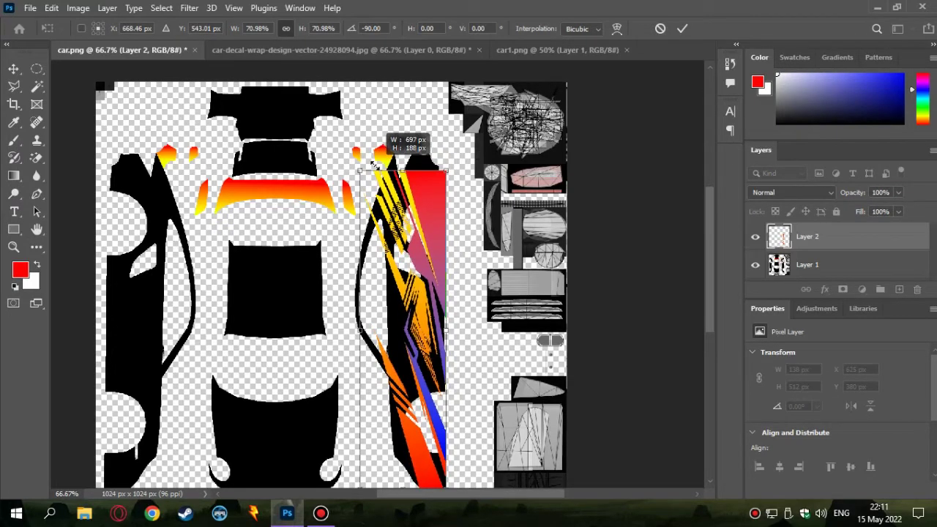
key("ctrl+plus")
key("ctrl+plus")
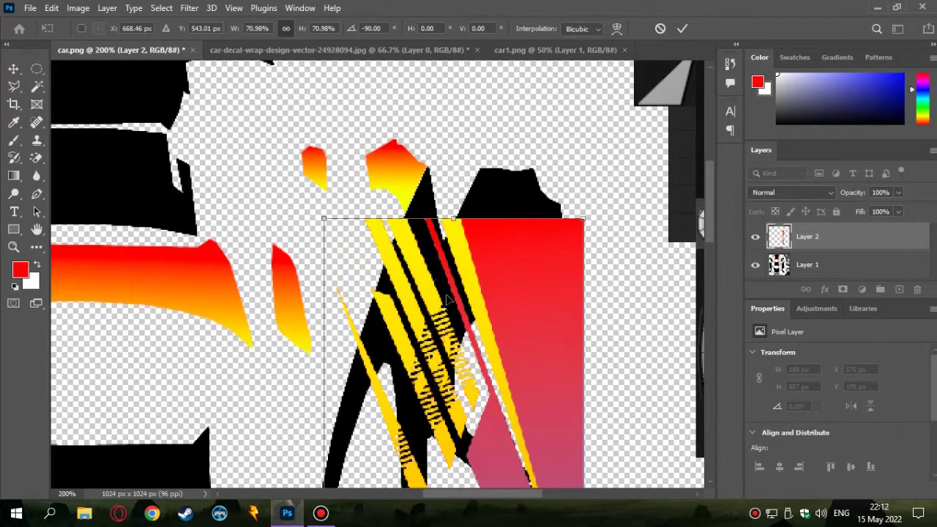
key("Return")
key("ctrl+minus")
key("ctrl+minus")
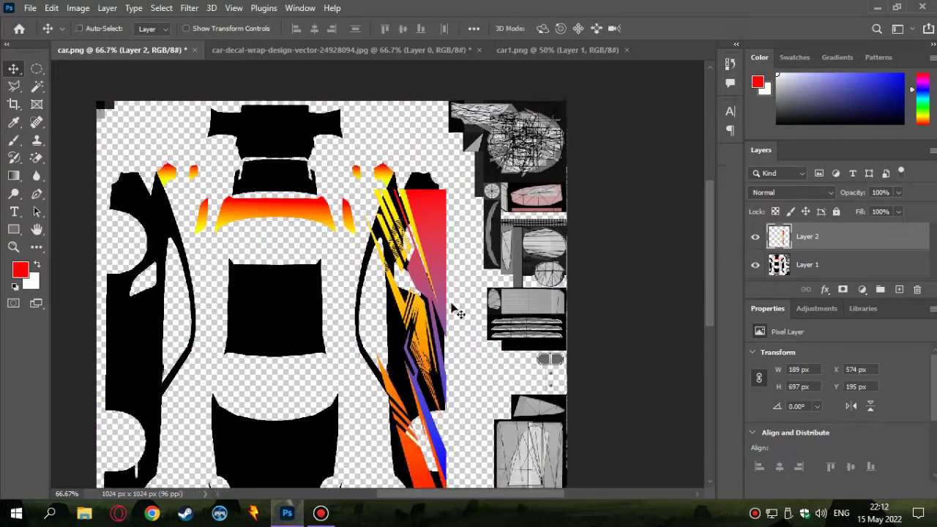
key("ctrl+minus")
Step: Paste a copy of the decal, flip it horizontally and move it to the car's left side
key("ctrl+v")
key("ctrl+t")
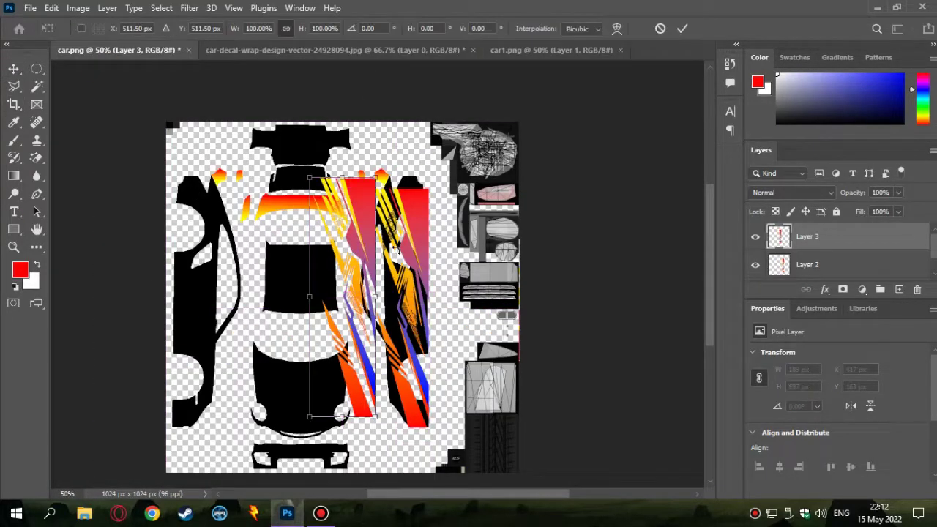
mouse_move(329, 286)
left_mouse_down()
mouse_move(466, 346)
mouse_move(467, 373)
mouse_move(363, 375)
left_mouse_up()
right_click(459, 364)
left_click(513, 101)
left_click_drag(415, 359, 210, 292)
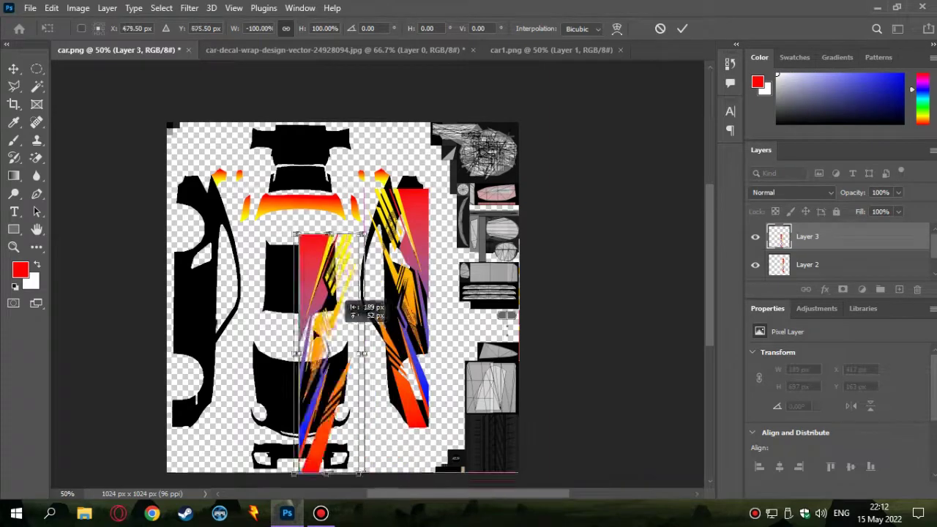
Step: Zoom in to align the mirrored copy and apply it as Layer 3
key("ctrl+plus")
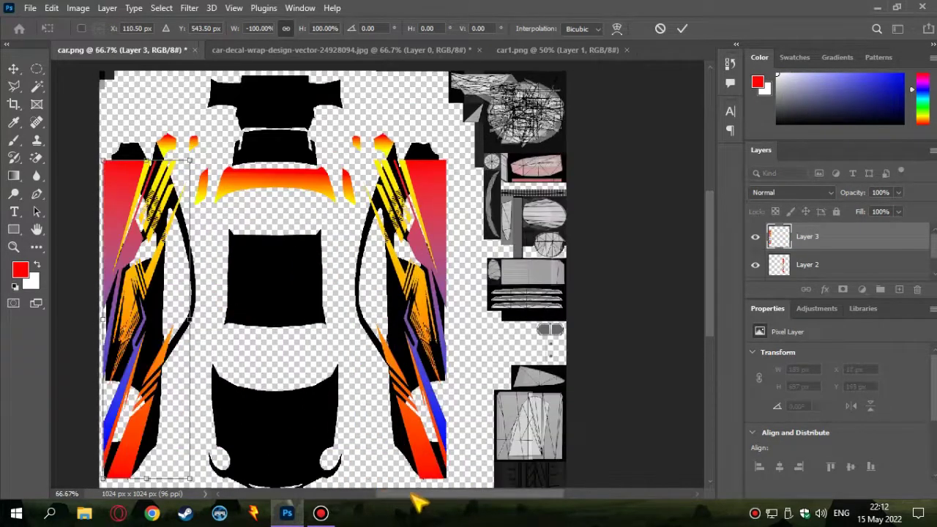
key("ctrl+plus")
scroll(236, 324, "down", 1)
key("ctrl+plus")
left_click_drag(395, 495, 332, 494)
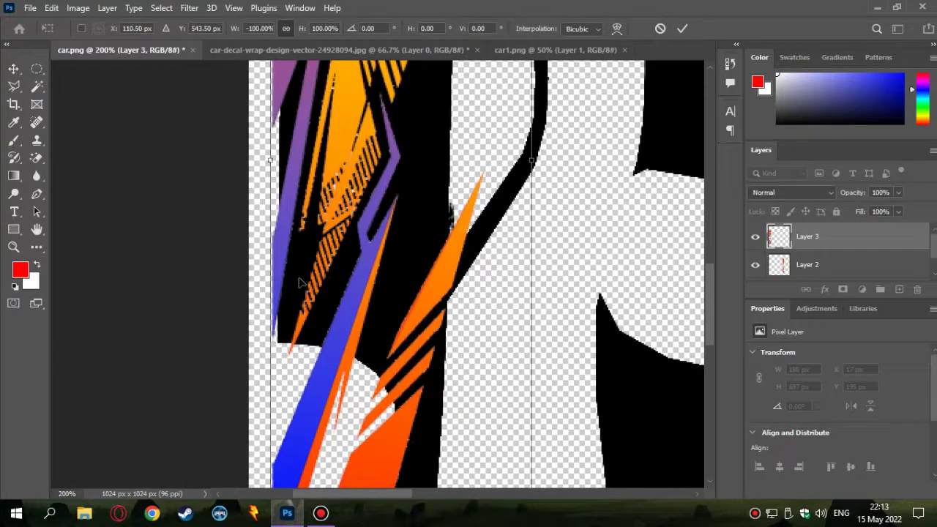
key("Return")
Step: Nudge the Layer 2 stripe decal into alignment while zoomed in, then zoom out to the whole texture
key("ctrl+minus")
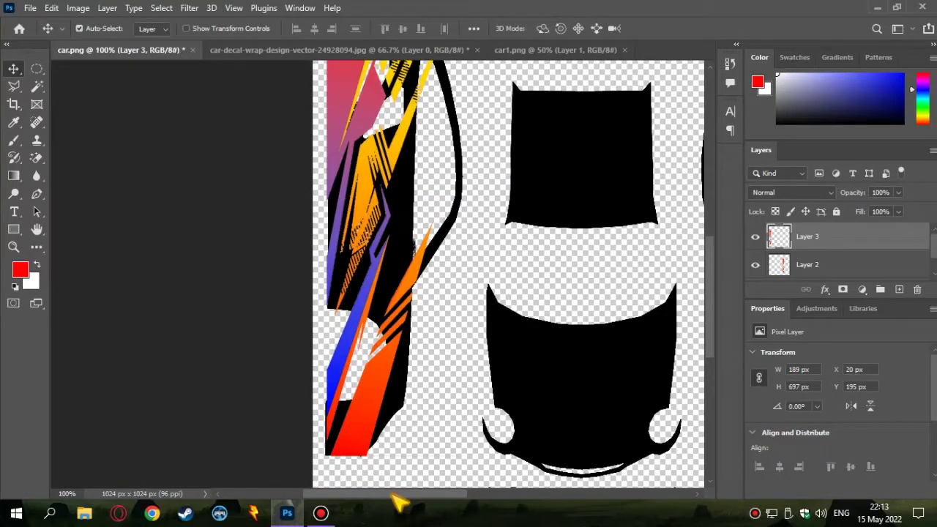
left_click_drag(393, 495, 476, 494)
key("ctrl+plus")
left_click_drag(472, 353, 466, 359)
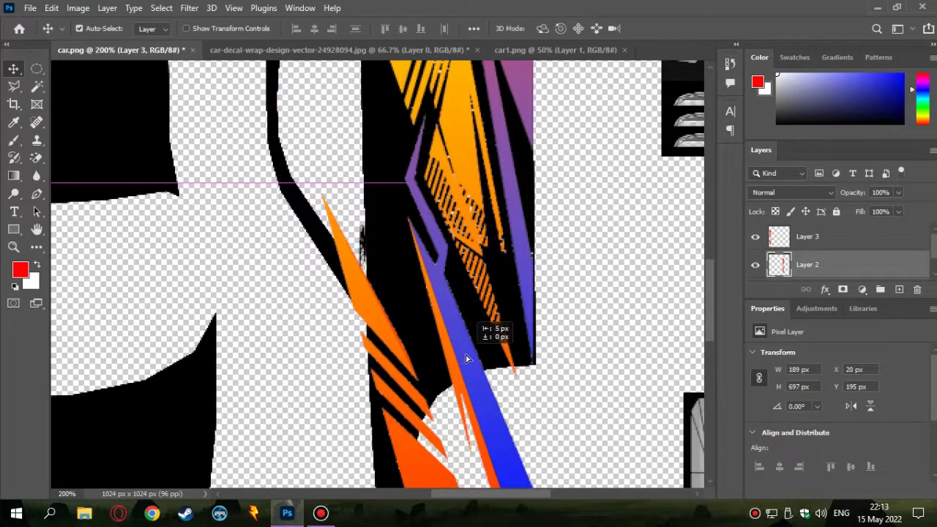
key("ctrl+plus")
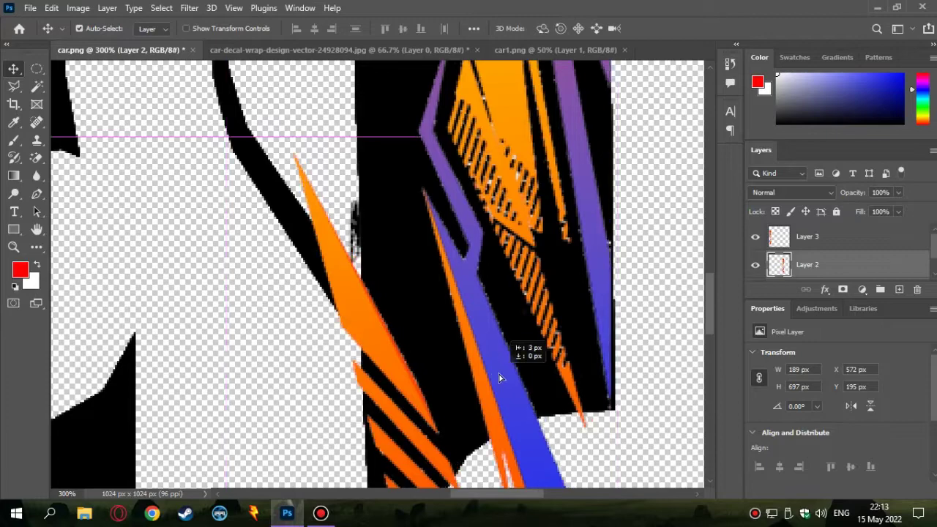
left_click_drag(467, 358, 506, 375)
key("ctrl+minus")
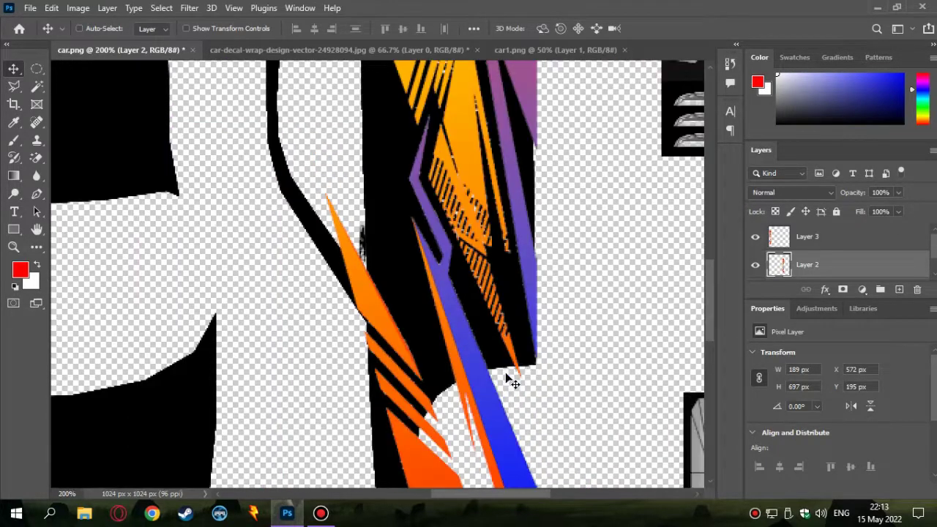
left_click_drag(365, 494, 418, 498)
key("ctrl+minus")
key("ctrl+minus")
scroll(440, 439, "up", 1)
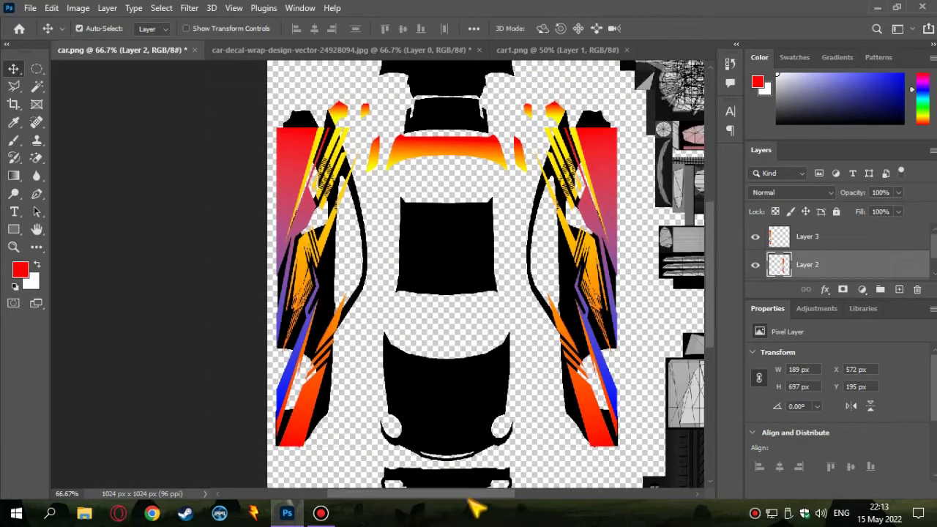
scroll(462, 381, "right", 1)
key("ctrl+minus")
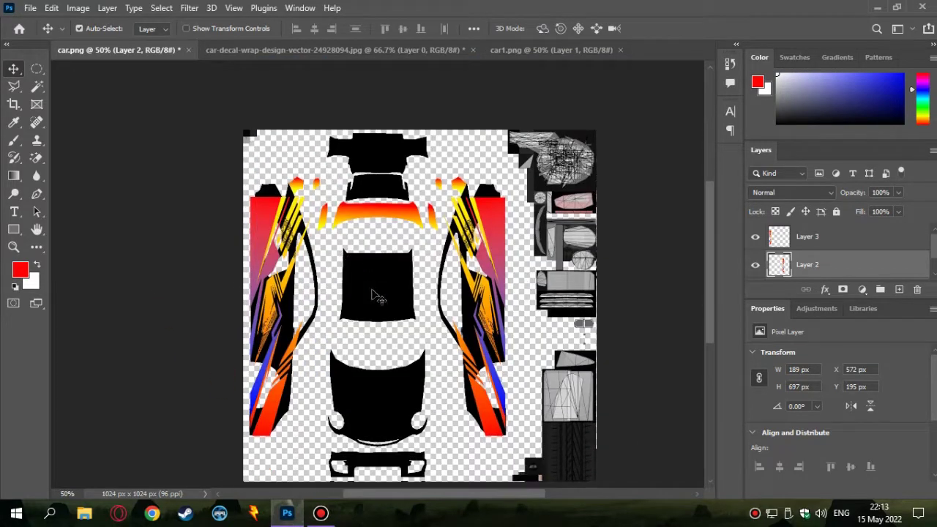
Step: Select the black patch capping the side stripe with the Polygonal Lasso, zoomed in on it
left_click(285, 512)
left_click(287, 512)
left_click(178, 299)
left_click(14, 85)
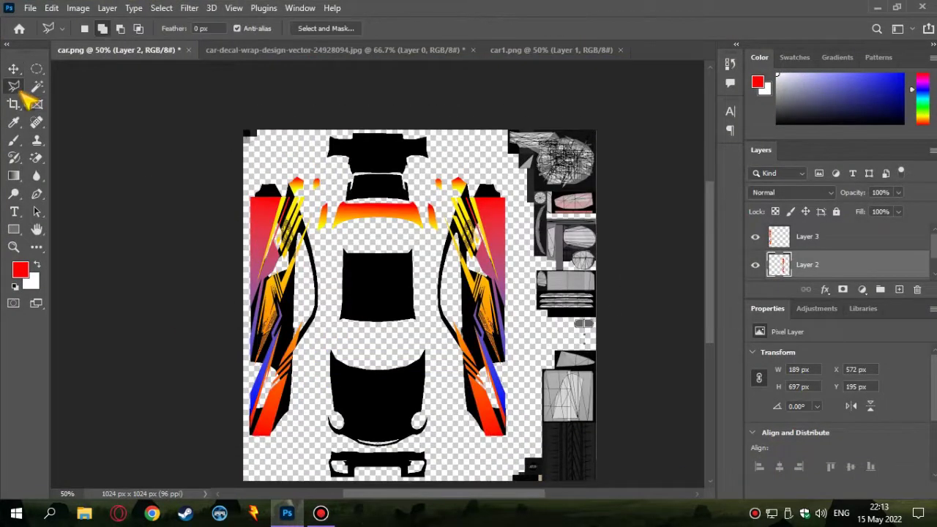
key("ctrl+plus")
scroll(289, 246, "up", 2)
scroll(345, 324, "left", 2)
scroll(344, 324, "up", 1)
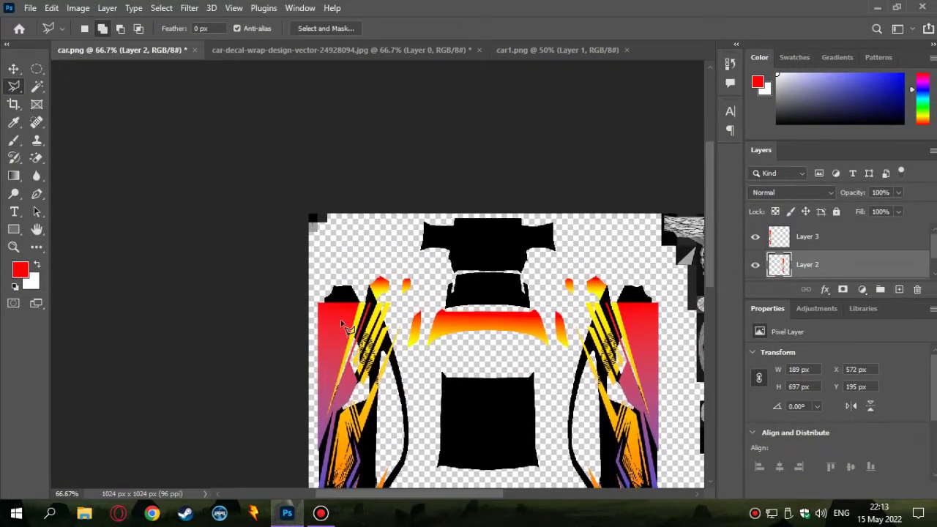
scroll(341, 330, "up", 2)
scroll(335, 345, "up", 2)
scroll(333, 381, "up", 1)
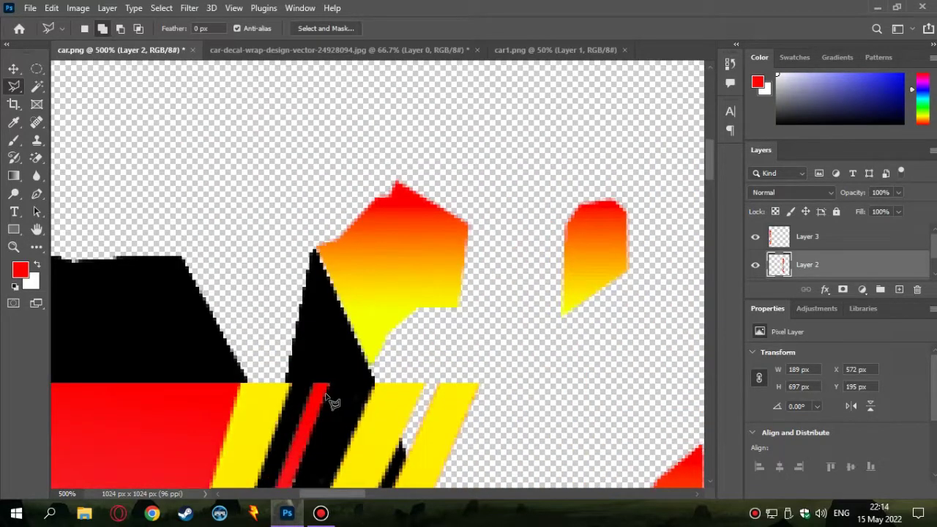
scroll(331, 401, "left", 3)
scroll(415, 395, "left", 1)
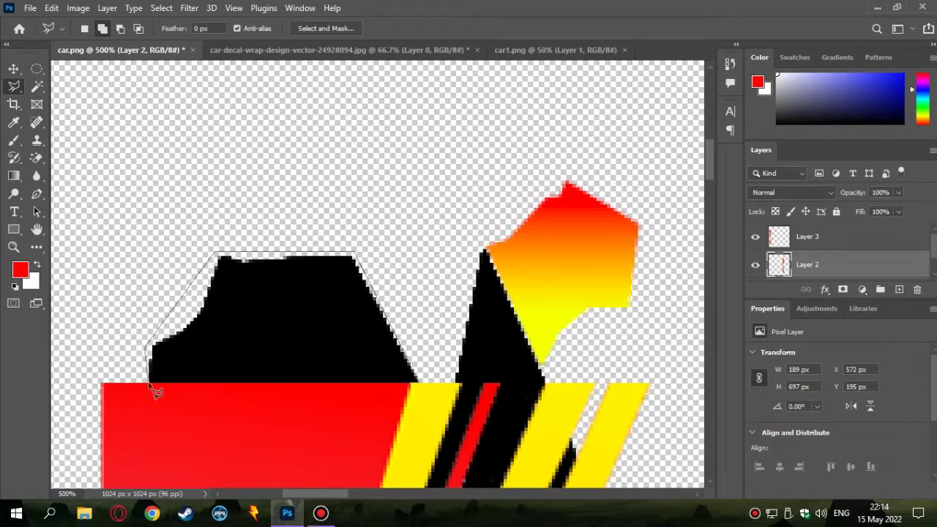
scroll(519, 397, "down", 3)
scroll(485, 491, "down", 1)
scroll(481, 334, "up", 2)
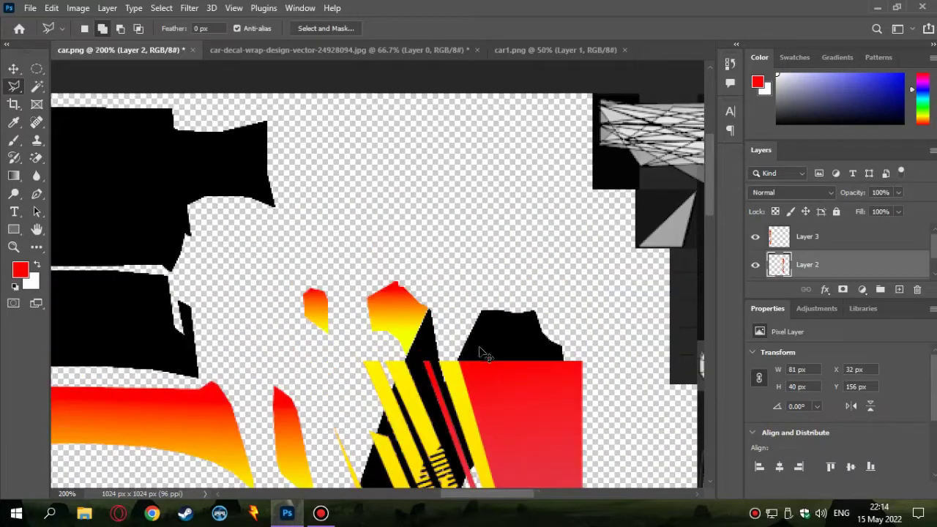
scroll(476, 484, "up", 1)
scroll(479, 491, "right", 3)
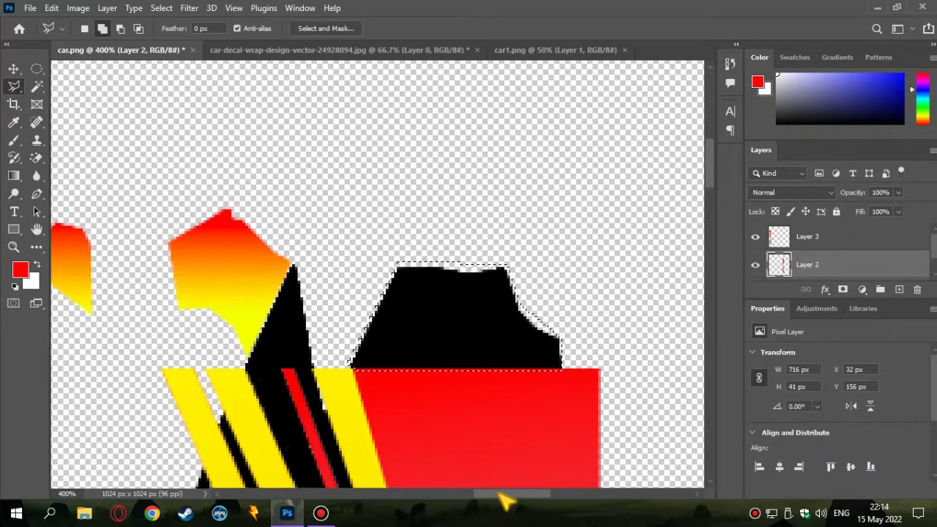
scroll(502, 498, "left", 5)
Step: Fill the selected black patch solid red with the Paint Bucket
right_click(14, 176)
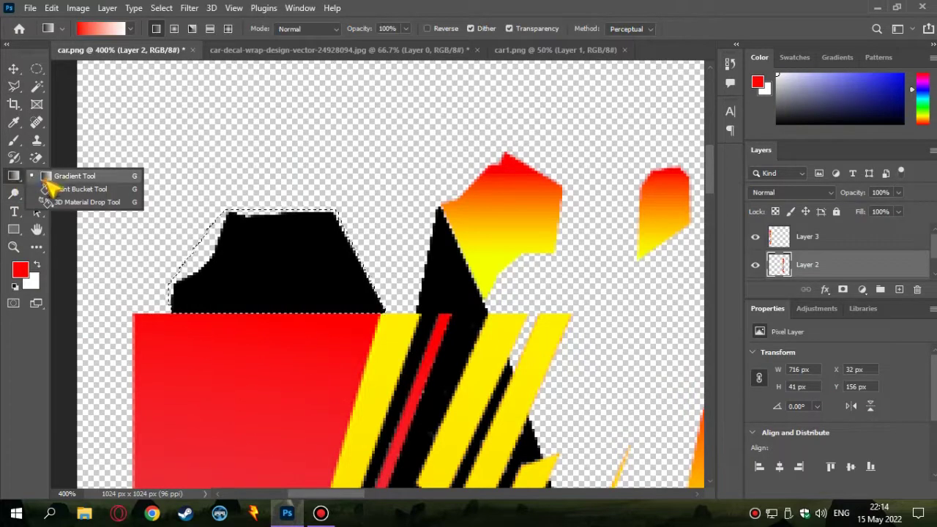
left_click(81, 188)
left_click(189, 265)
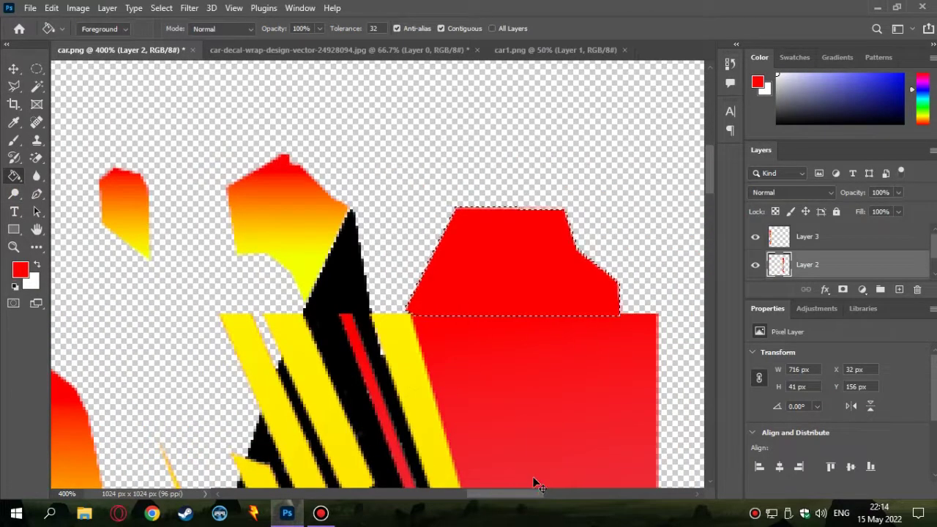
scroll(535, 483, "left", 5)
scroll(468, 461, "down", 4)
scroll(472, 469, "down", 1)
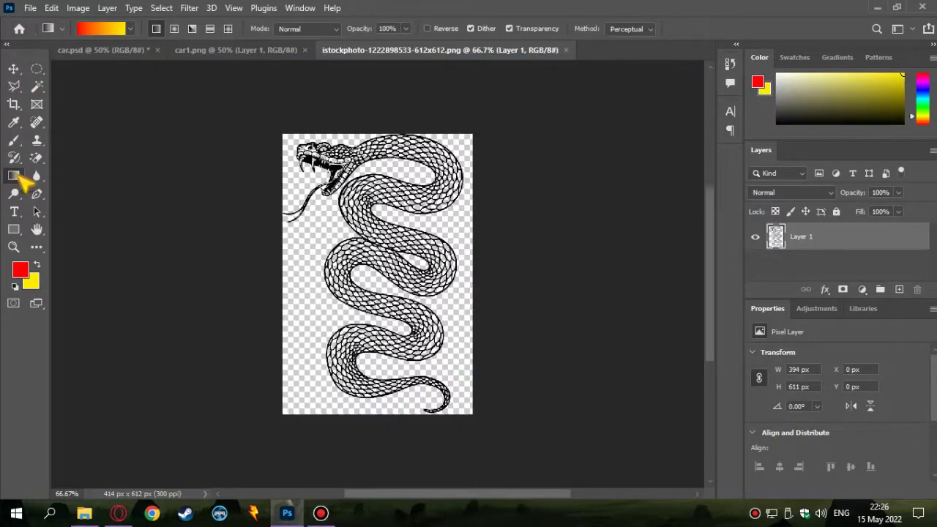
Step: In the snake image, Magic Wand the black line work and Select Similar to get all of it
left_click(128, 50)
left_click(462, 50)
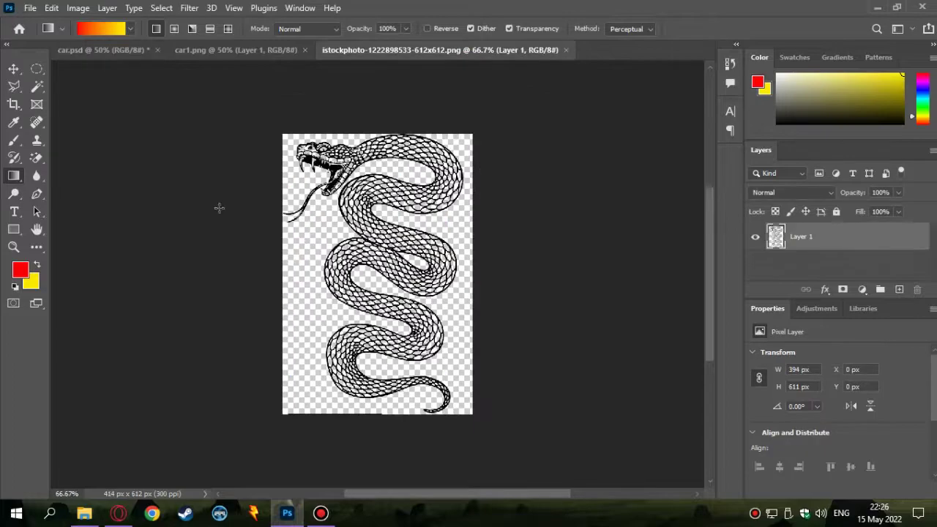
key("w")
left_click(344, 143)
right_click(344, 143)
left_click(414, 341)
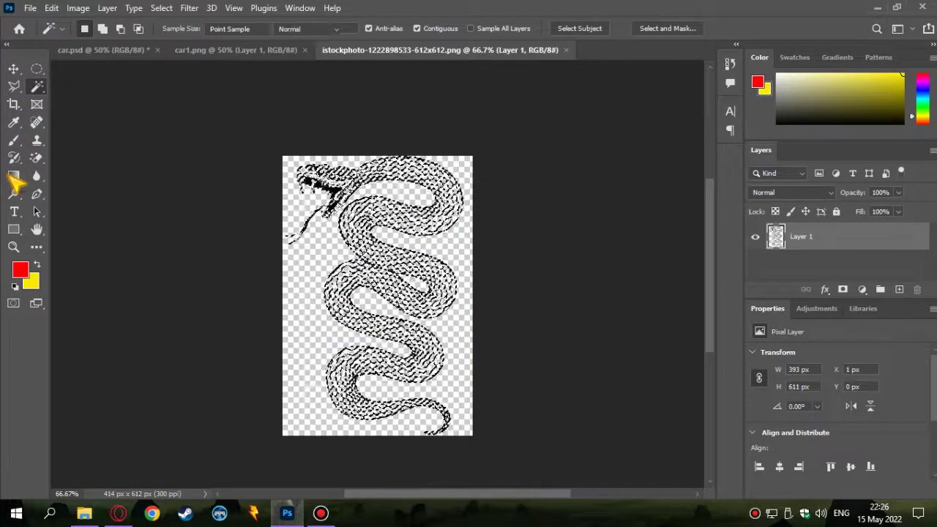
Step: Fill the snake lines with a yellow-to-red gradient from top to bottom
left_click(13, 176)
left_click(37, 265)
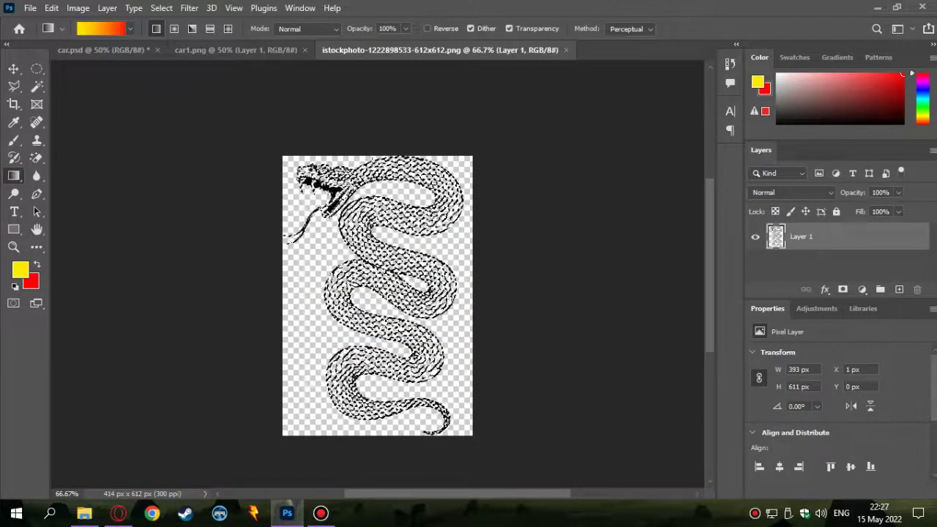
left_click_drag(373, 160, 369, 428)
Step: Drag the recoloured snake into car.psd as a new layer
left_click(13, 69)
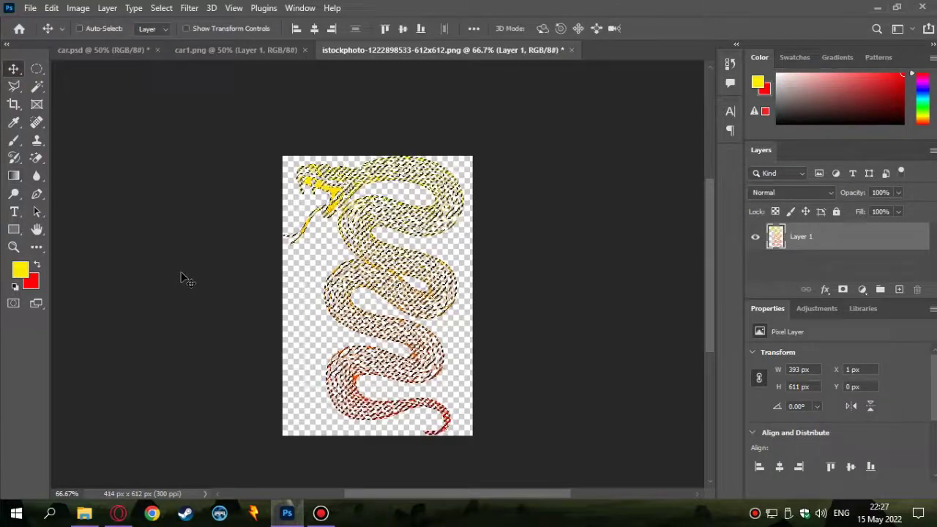
key("ctrl+Tab")
left_click_drag(290, 330, 290, 329)
key("ctrl+t")
Step: Rotate the snake 180°, scale it to 248 × 385 px and centre it along the hood and roof
right_click(392, 252)
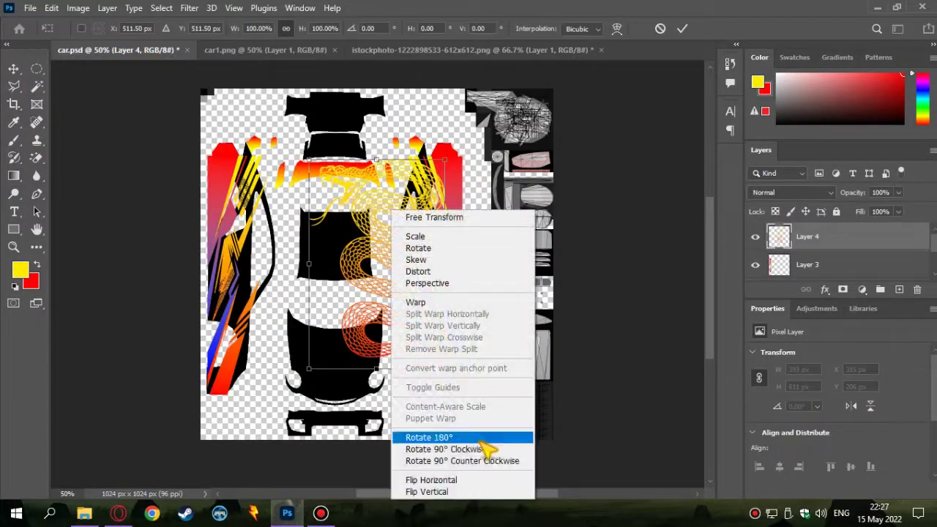
left_click(480, 436)
left_click_drag(352, 178, 350, 242)
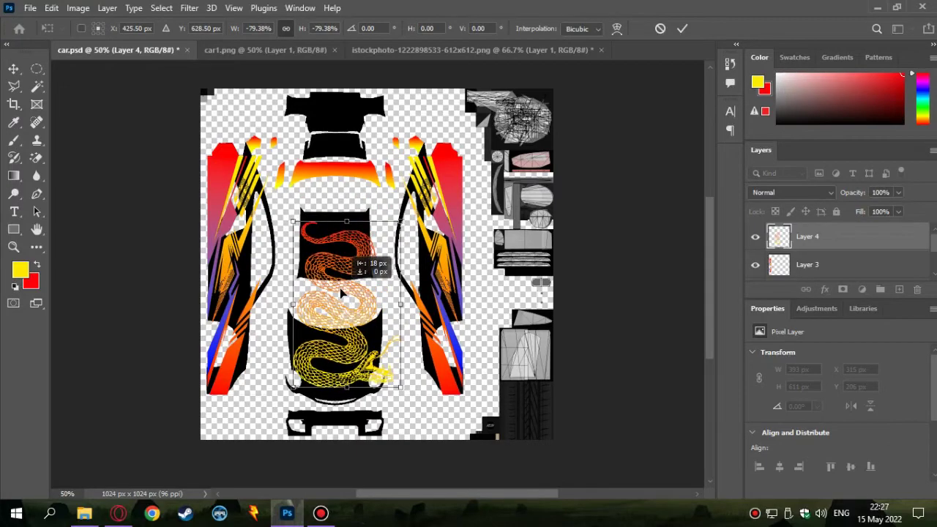
left_click_drag(340, 288, 338, 294)
left_click_drag(390, 370, 377, 373)
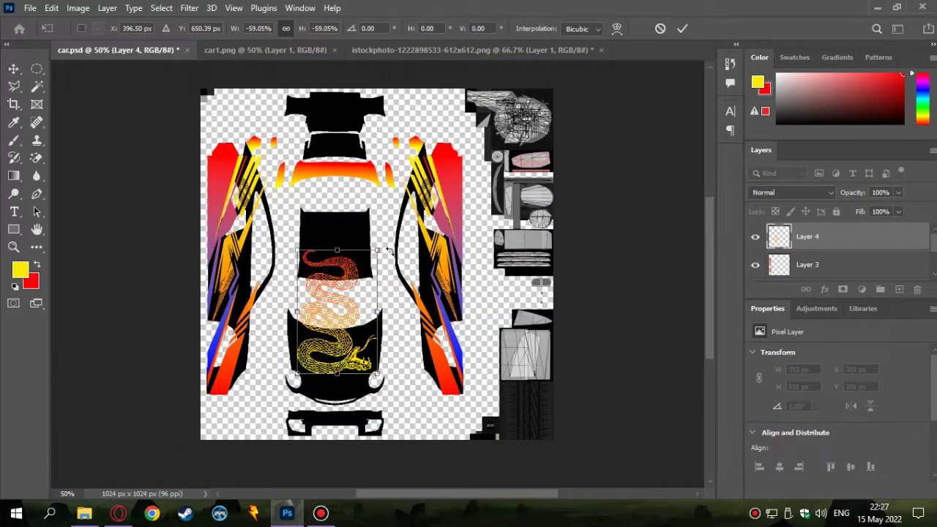
left_click_drag(389, 251, 391, 242)
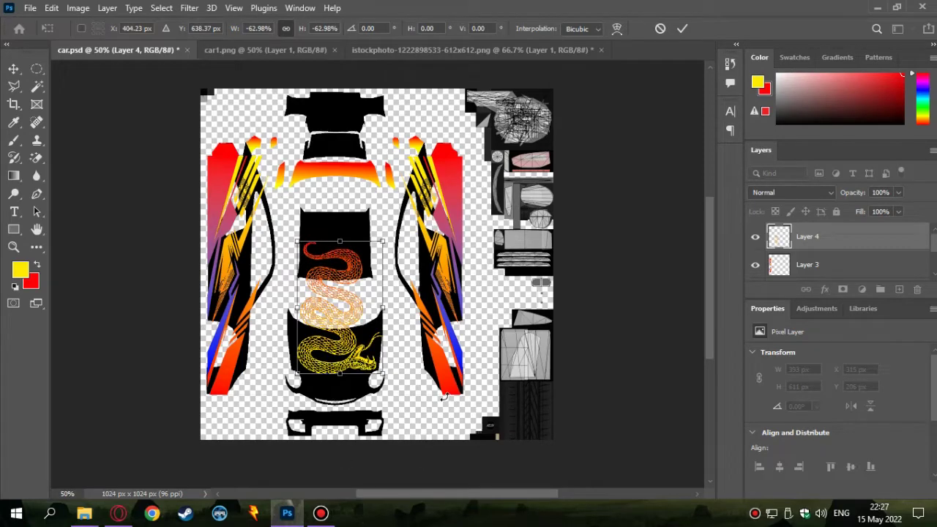
key("Return")
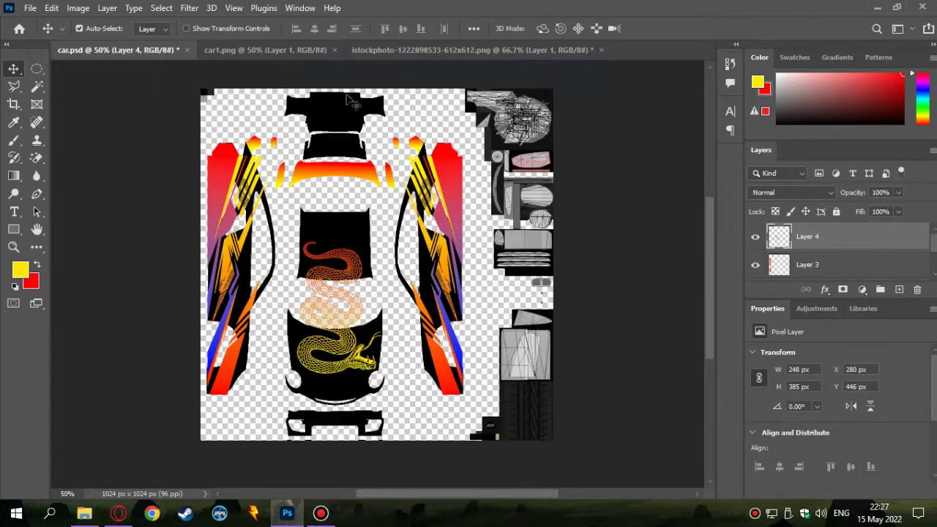
Step: Deselect the snake outline in the snake image and return to the car texture
left_click(472, 49)
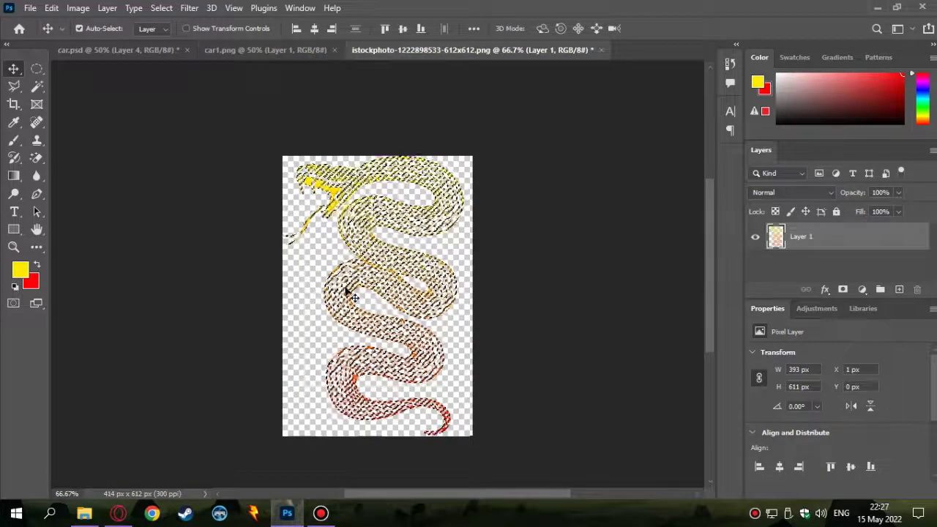
key("ctrl+d")
left_click(117, 49)
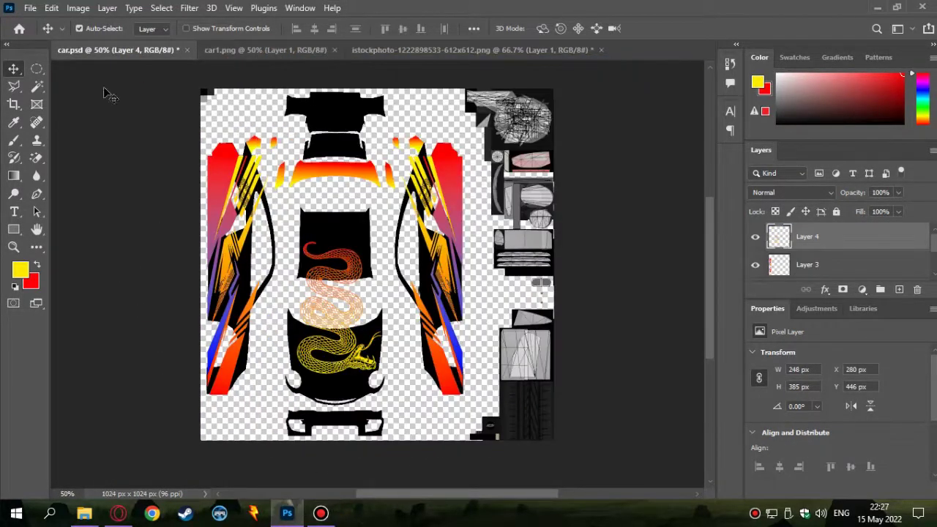
left_click(285, 51)
Step: Paint-bucket the small rounded parts of the texture layer with black (#000000)
key("ctrl+shift+Tab")
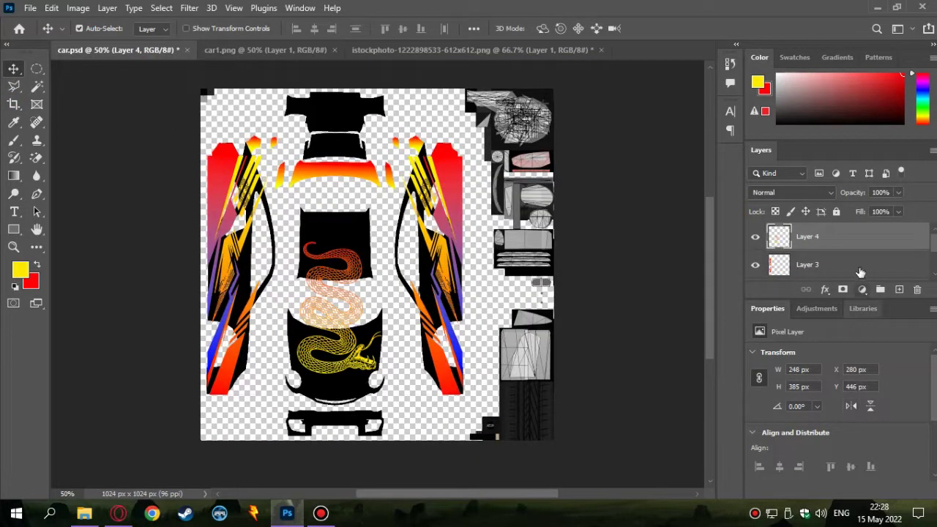
left_click(861, 272)
right_click(14, 176)
left_click(73, 188)
left_click(20, 270)
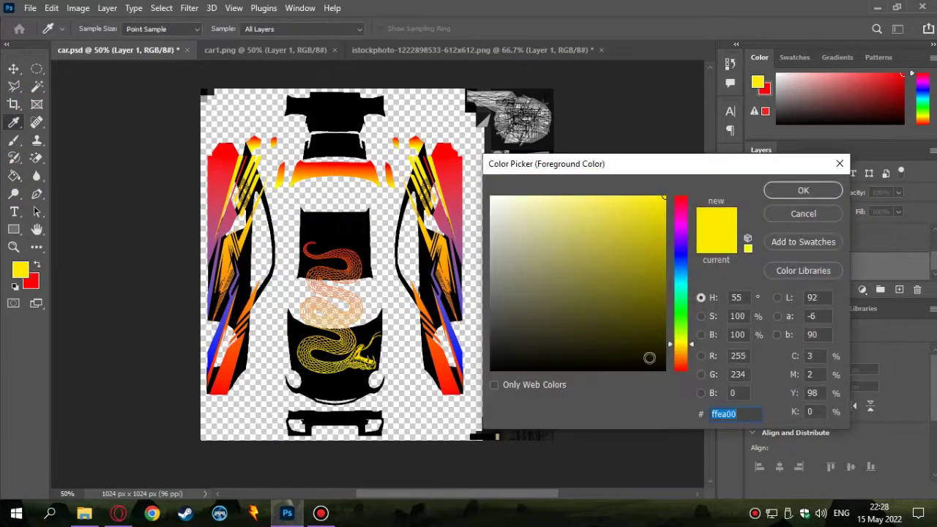
type("000000")
key("Return")
scroll(554, 326, "up", 1)
scroll(566, 329, "up", 1)
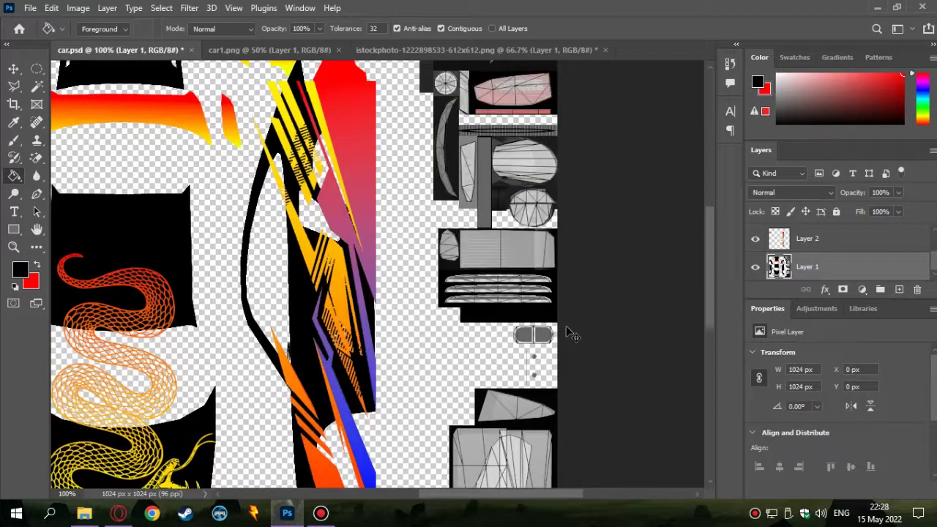
scroll(566, 331, "up", 1)
scroll(506, 351, "up", 1)
scroll(439, 374, "up", 1)
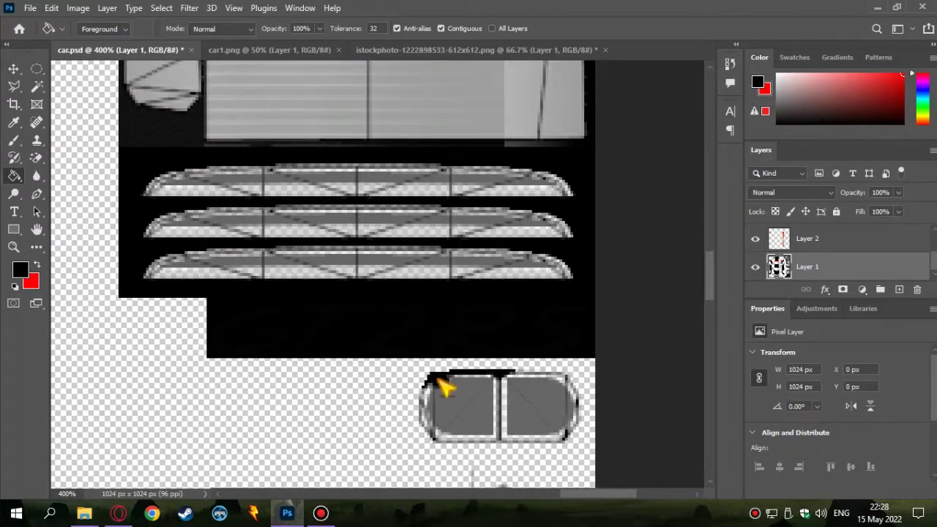
left_click(443, 387)
left_click(569, 391)
Step: Repaint the black rounded part white (#ffffff)
left_click(20, 270)
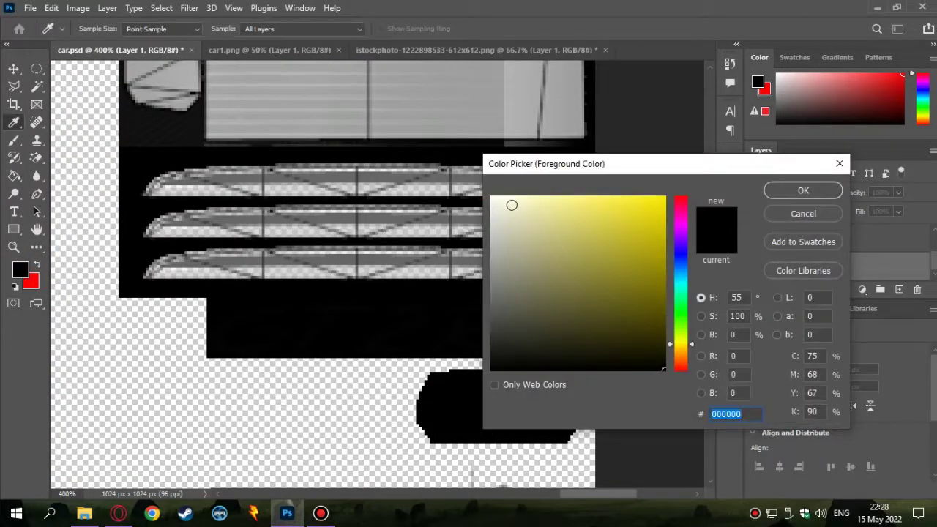
type("ffffff")
left_click(803, 190)
left_click(554, 389)
scroll(544, 398, "down", 2)
scroll(544, 398, "down", 1)
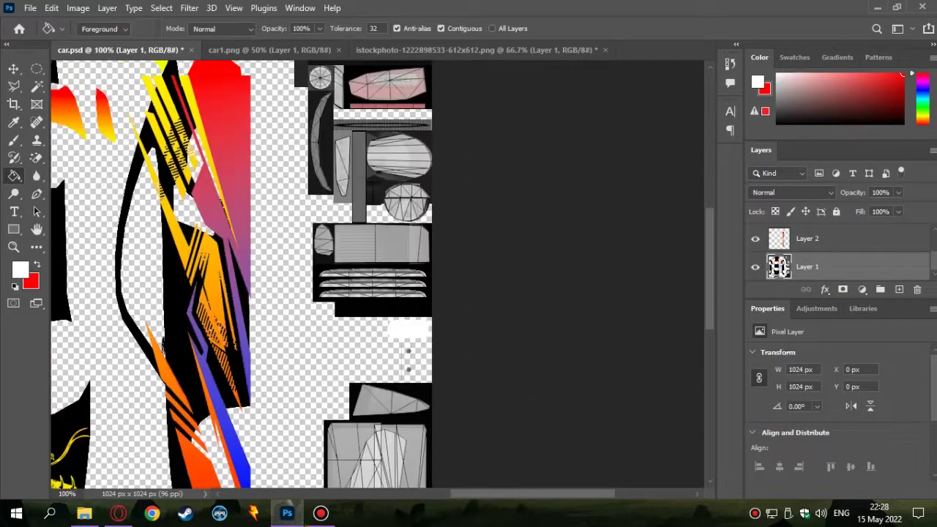
Step: Drag car1.png's texture layer into car.psd as new Layer 5
key("v")
scroll(262, 387, "down", 2)
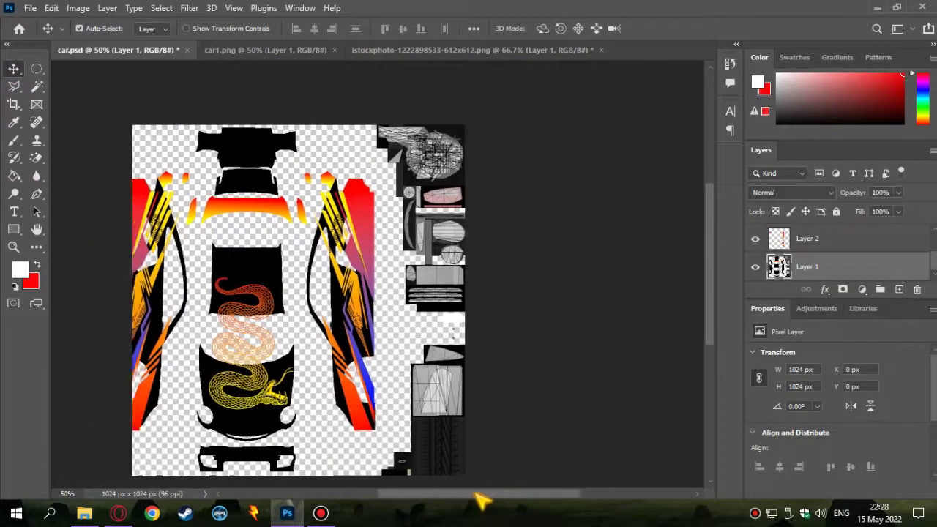
left_click(265, 49)
left_click_drag(432, 278, 431, 389)
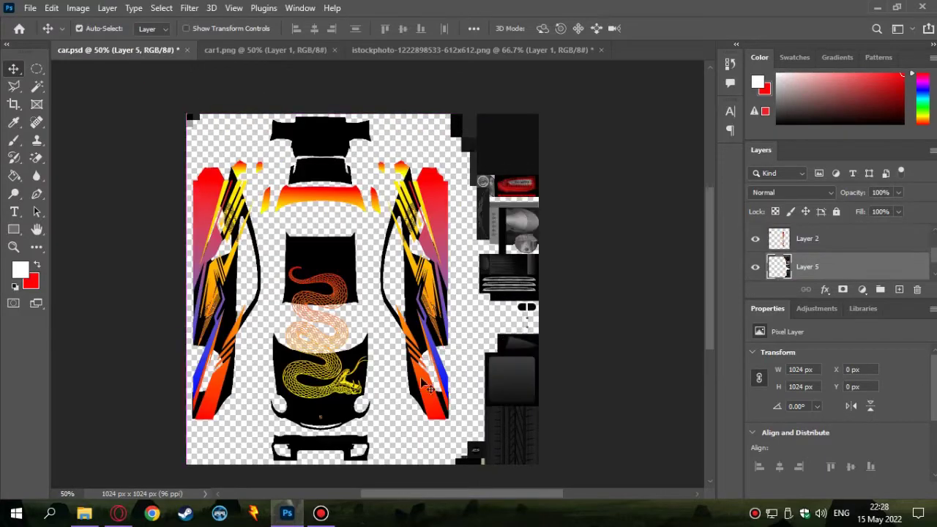
scroll(425, 384, "up", 1)
scroll(860, 263, "down", 1)
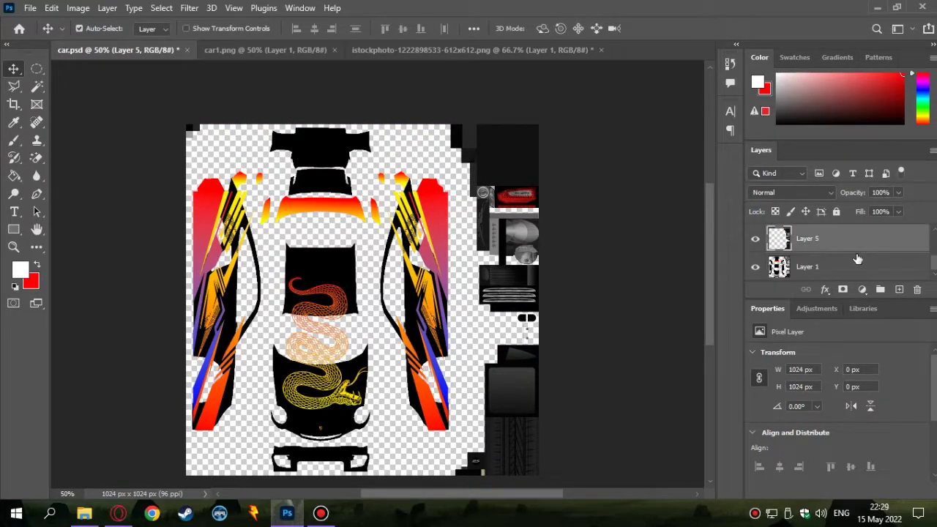
Step: Show all five layers, deselect Layer 5 and zoom out to the whole texture
double_click(767, 308)
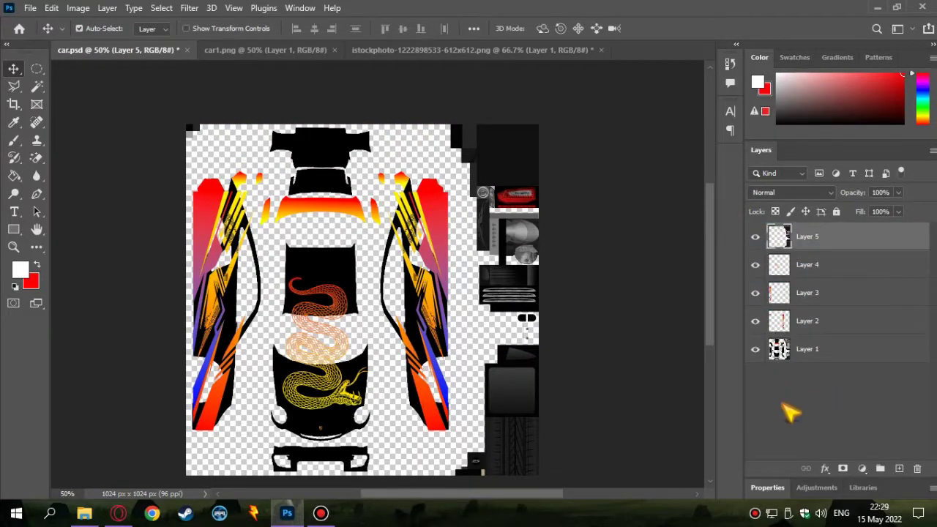
left_click(791, 408)
key("ctrl+plus")
key("ctrl+minus")
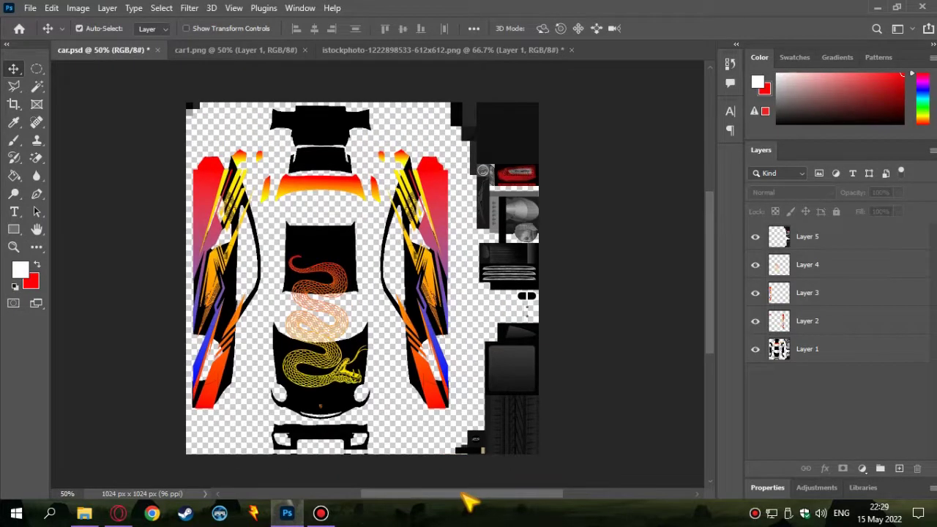
Step: Save car.psd and export the texture as car2.png
left_click(30, 7)
left_click(91, 167)
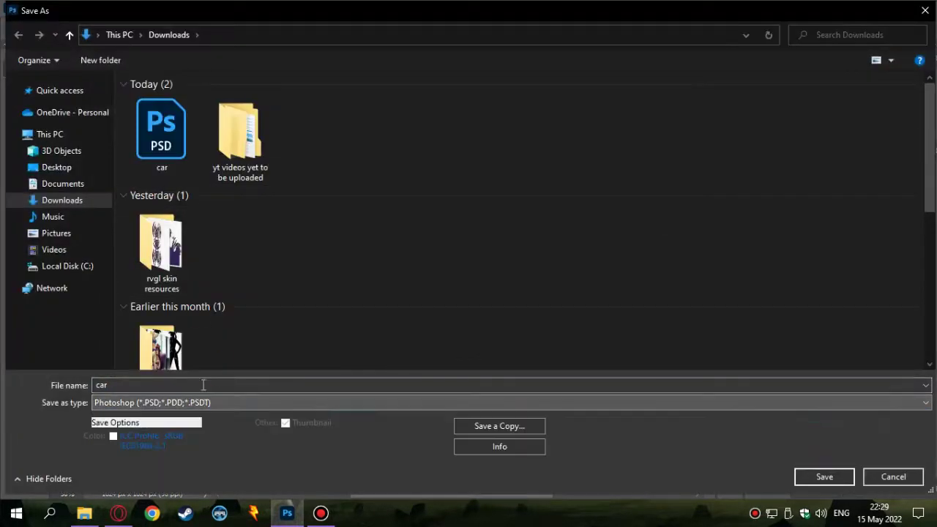
key("Return")
left_click(30, 7)
mouse_move(45, 220)
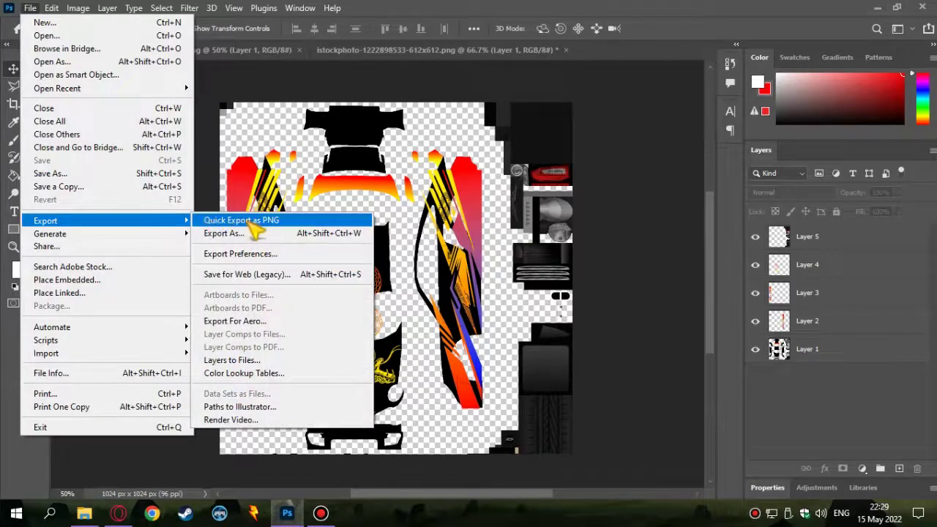
left_click(250, 221)
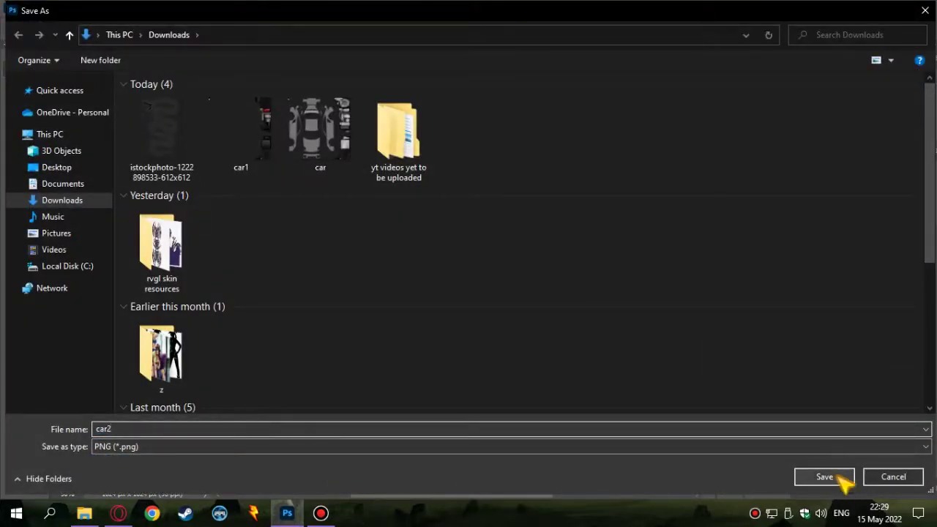
left_click(841, 482)
Step: Open car2 from the Downloads folder in paint.net
left_click(84, 513)
left_click(68, 189)
right_click(187, 97)
mouse_move(225, 268)
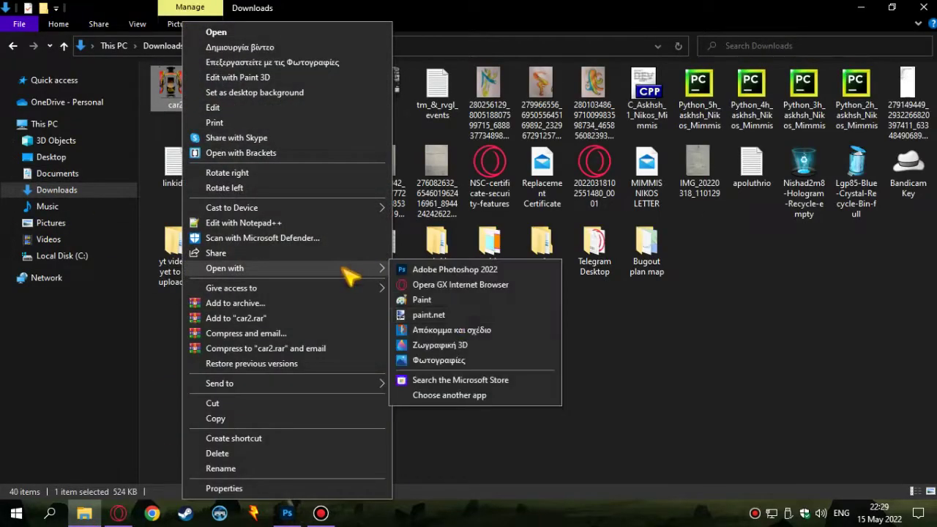
left_click(432, 320)
left_click(38, 26)
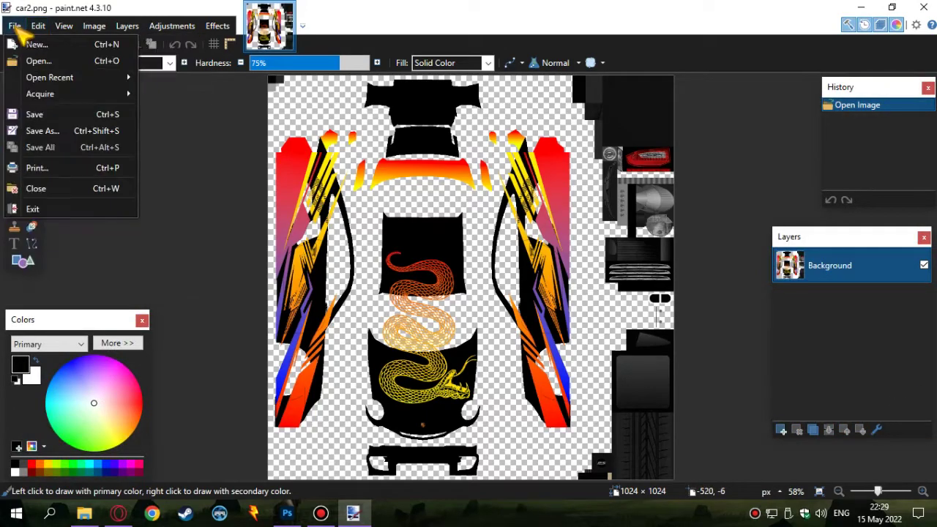
Step: Resave car2 as a BMP in paint.net, then quit paint.net
left_click(44, 129)
left_click(404, 388)
left_click(594, 438)
left_click(584, 418)
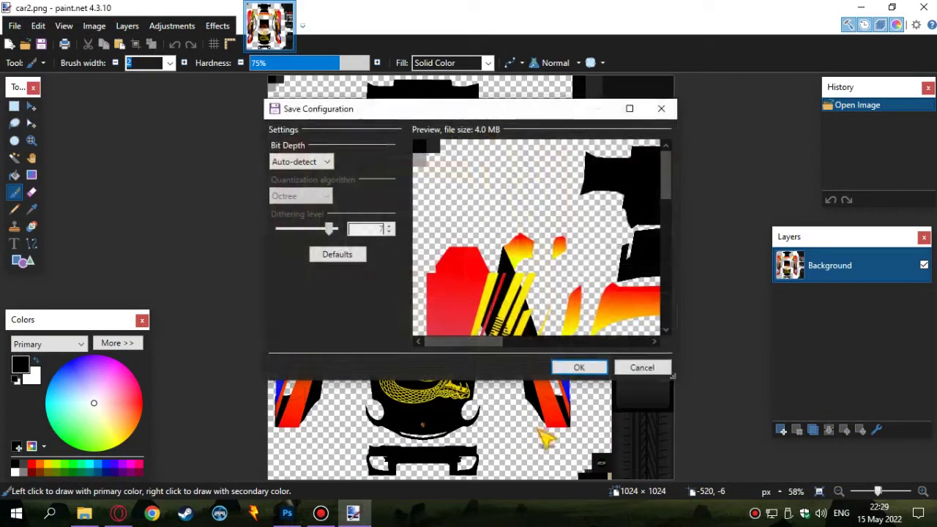
left_click(579, 366)
left_click(290, 11)
key("alt+F4")
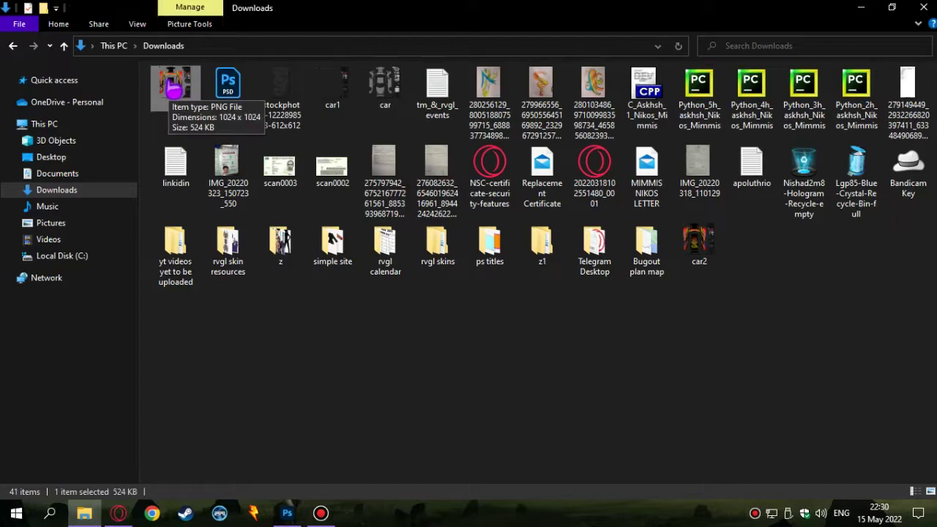
Step: Paste car2.bmp into 3D Objects > cars > 9972GT2RS, keeping both files
left_click(66, 142)
double_click(183, 110)
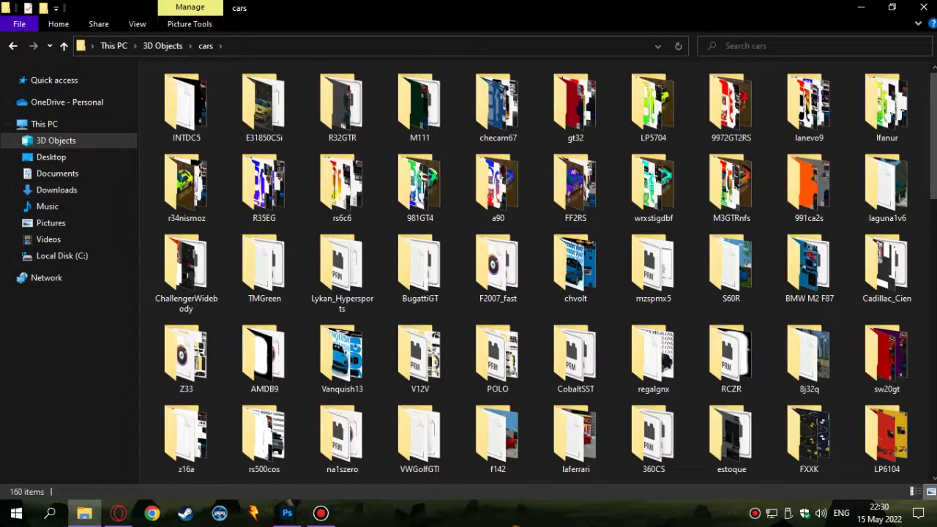
double_click(713, 104)
key("ctrl+v")
left_click(226, 203)
left_click(312, 144)
left_click(477, 144)
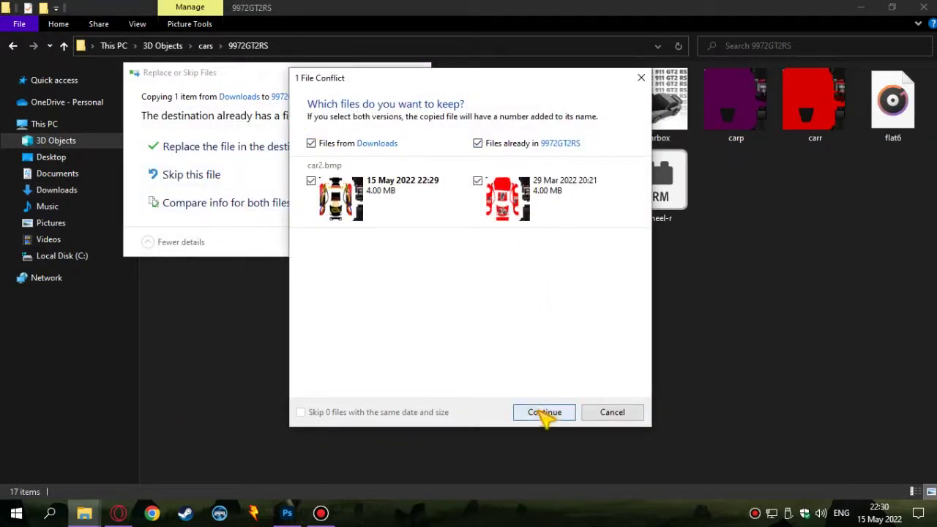
left_click(545, 412)
Step: Preview the copied car2 (2) image, return to Downloads and launch RVGL
double_click(501, 103)
left_click(924, 12)
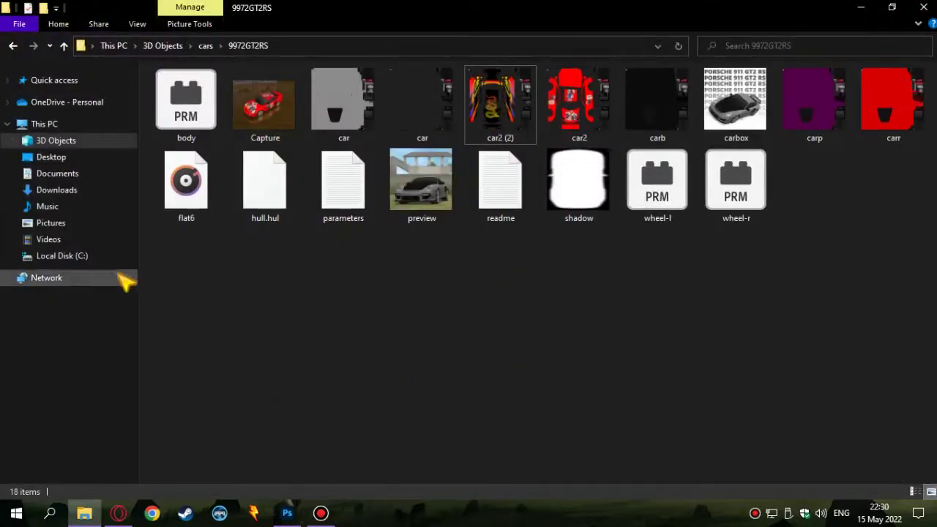
left_click(57, 190)
left_click(821, 513)
left_click(335, 433)
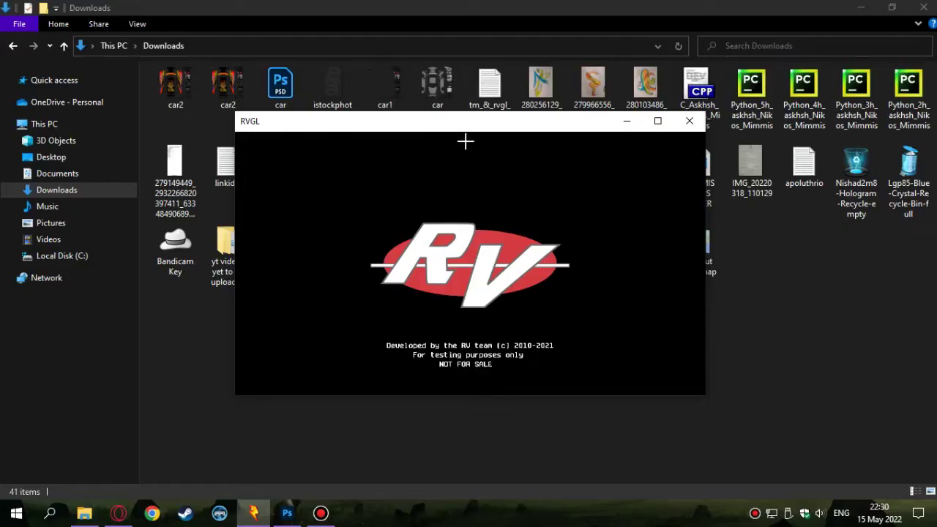
Step: Reposition and enlarge the RVGL window to fill the screen
left_click_drag(464, 128, 243, 19)
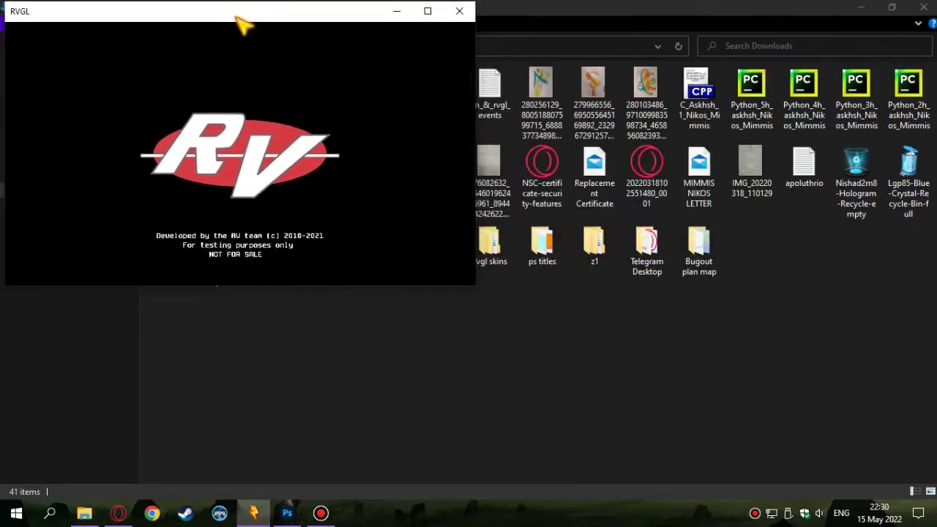
left_click_drag(408, 286, 408, 442)
mouse_move(473, 349)
left_mouse_down()
mouse_move(935, 349)
mouse_move(902, 339)
left_mouse_up()
left_click_drag(464, 11, 504, 15)
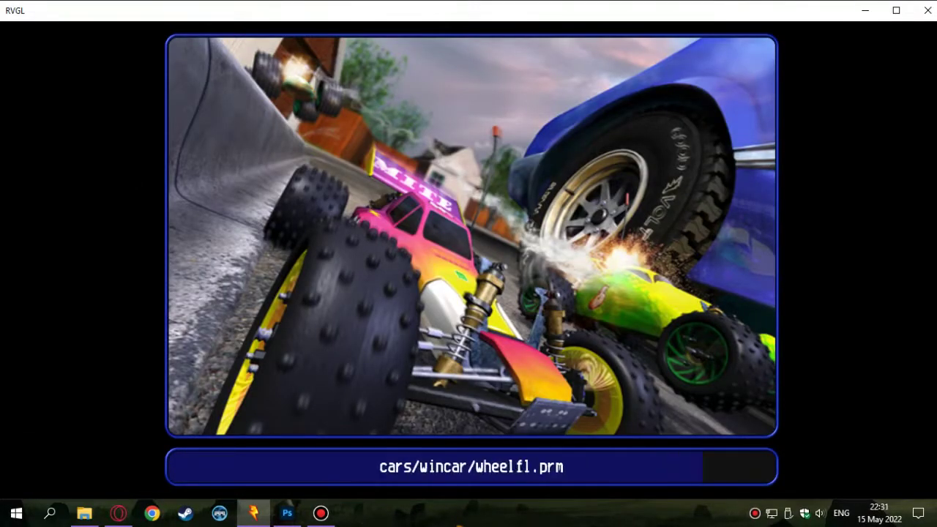
Step: Start a single arcade race and pick the Porsche 911 GT2 RS by searching 'por'
key("Return")
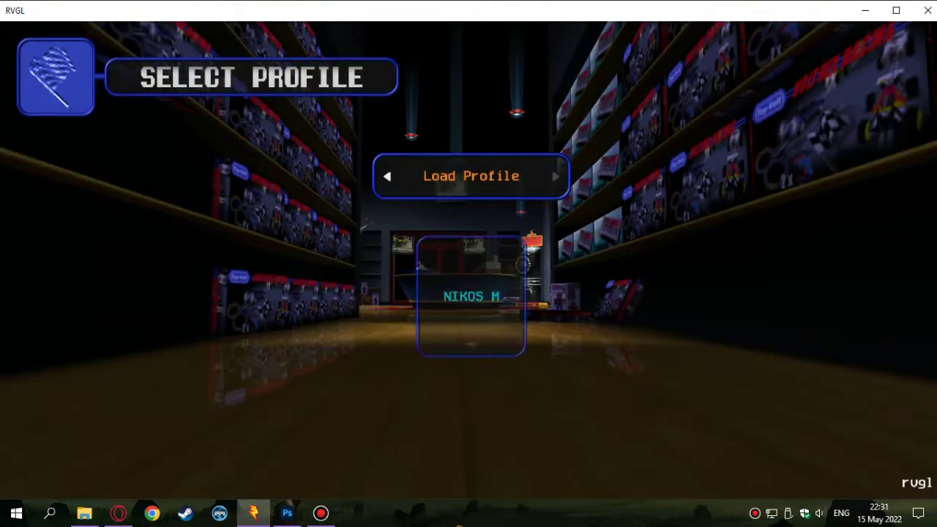
key("Return")
key("Return")
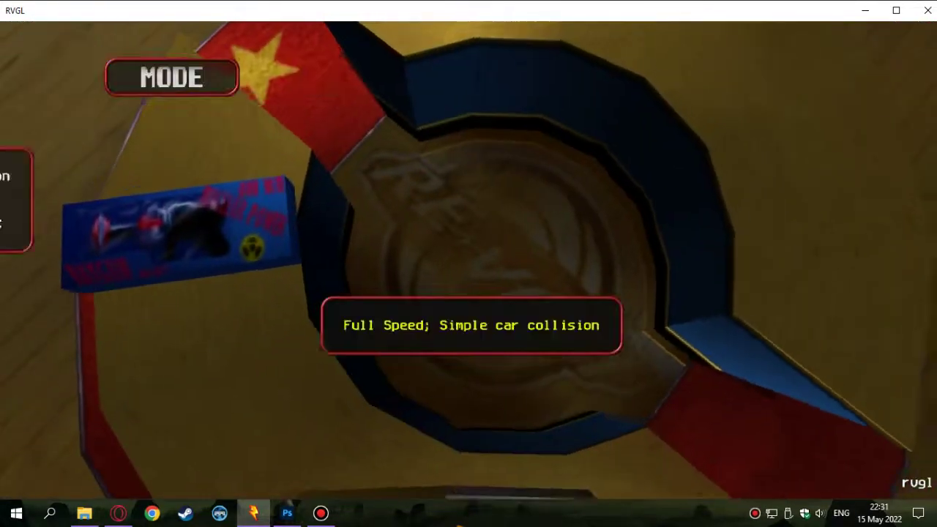
key("Return")
key("Return")
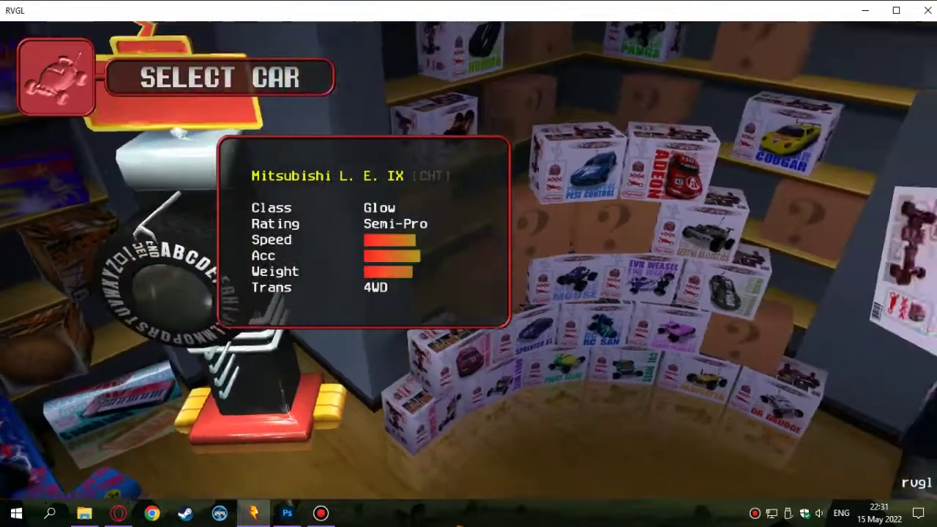
type("por")
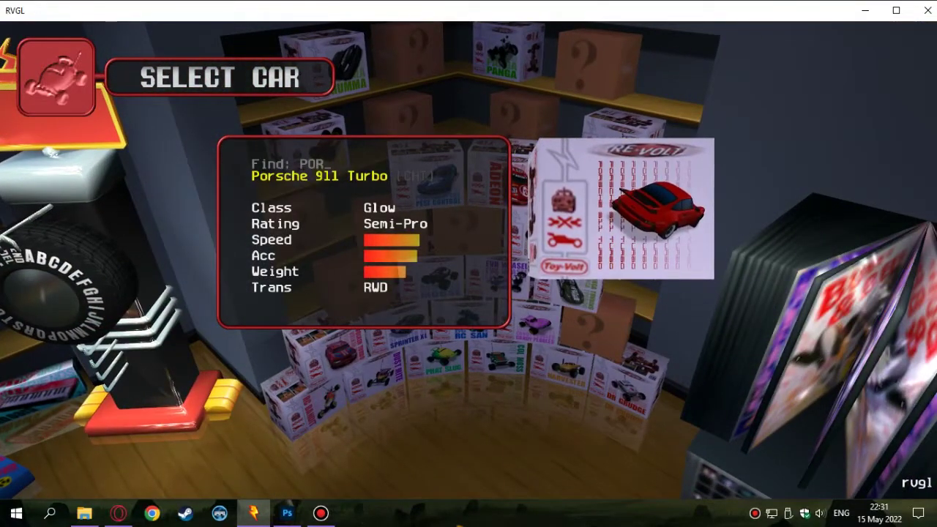
key("Right")
key("Right")
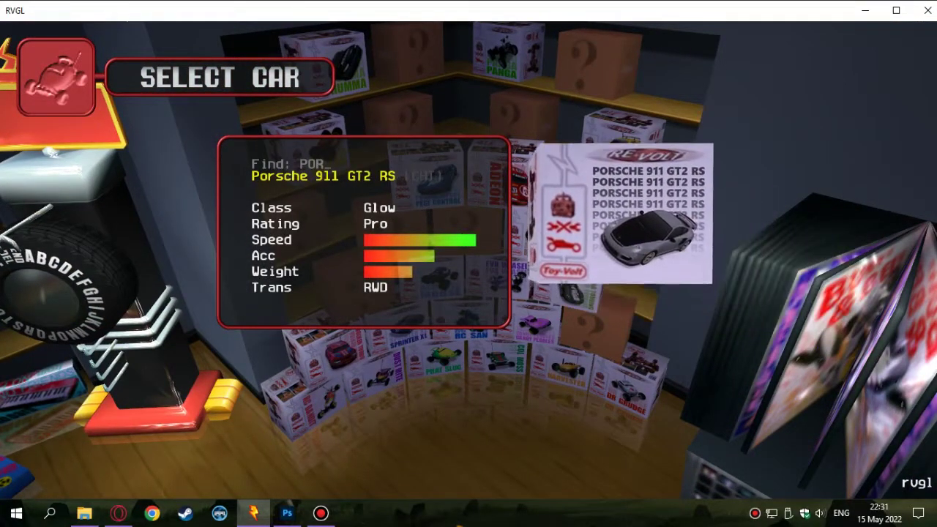
key("Return")
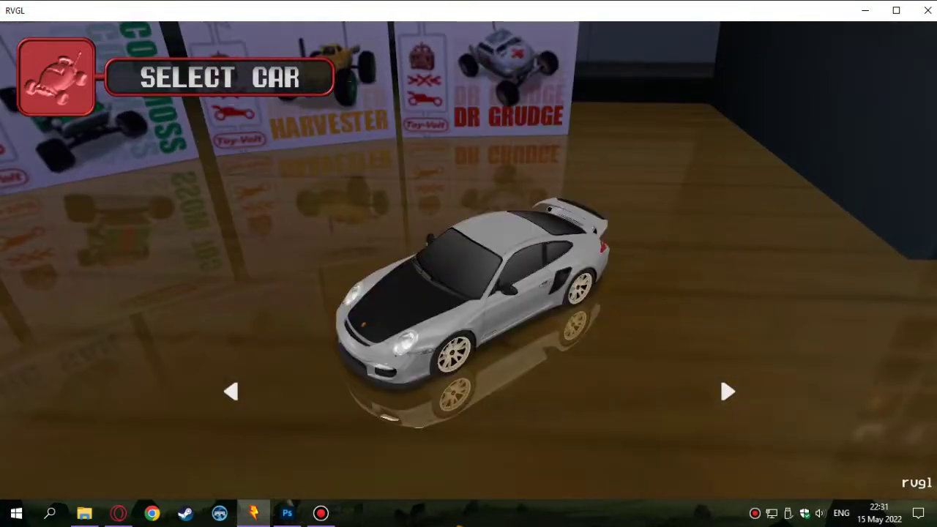
Step: Cycle through the Porsche's skins and settle on the black snake-and-gradient-stripe livery
key("Right")
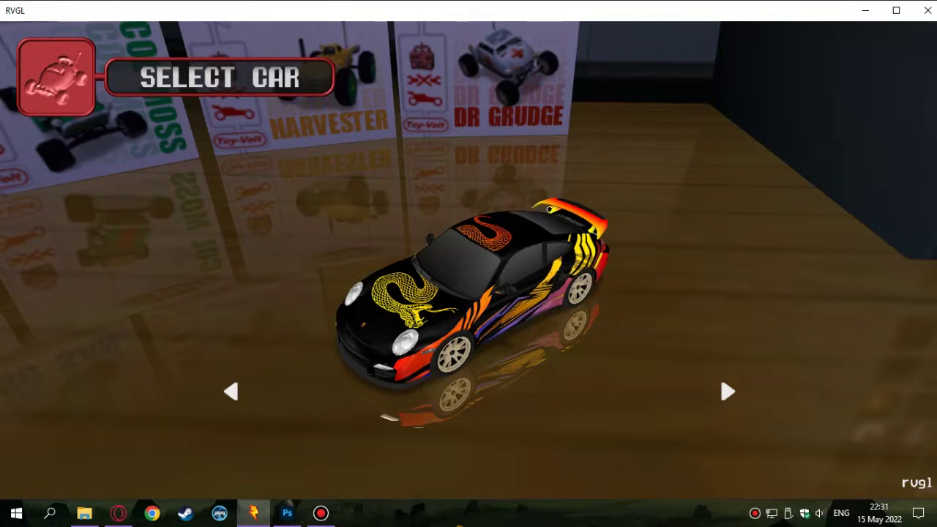
key("Right")
key("Left")
key("Right")
key("Left")
key("Left")
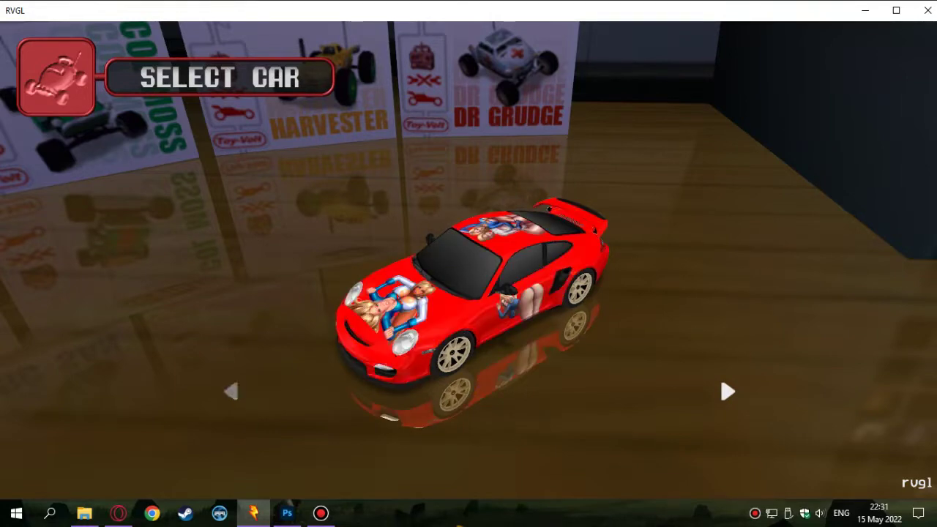
key("Right")
key("Right")
key("Left")
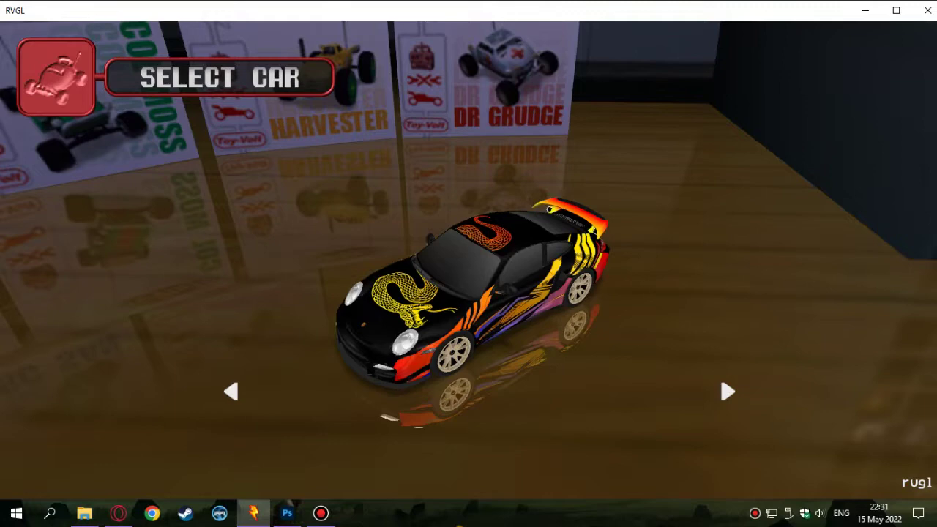
key("Right")
key("Left")
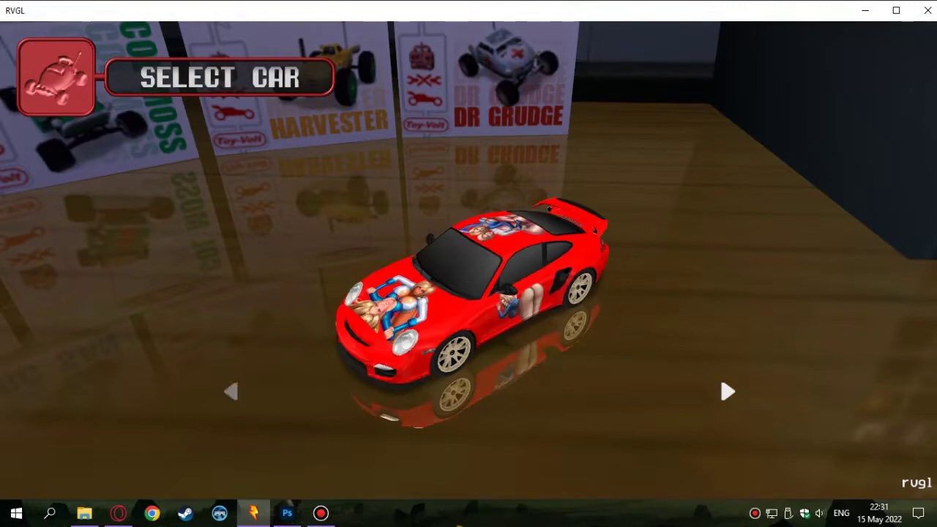
key("Left")
key("Right")
key("Left")
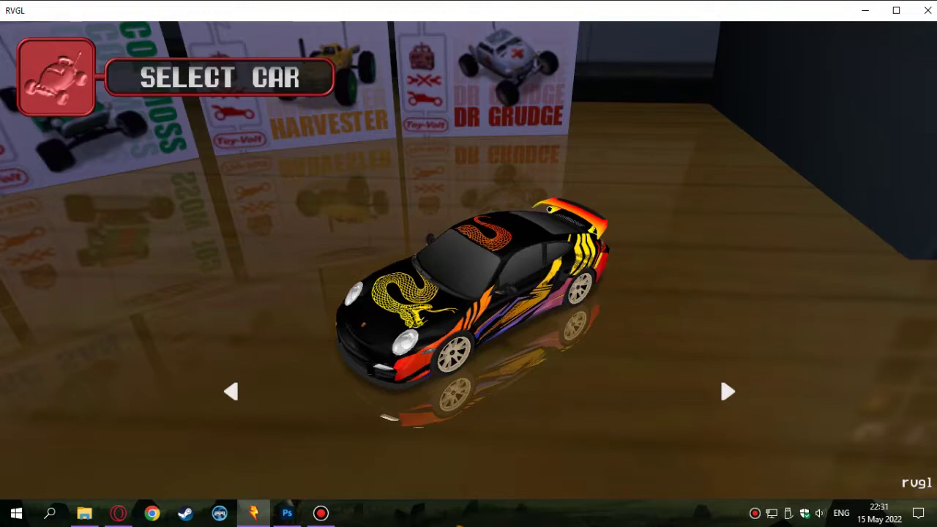
Step: Confirm the car and browse the track list toward Forbidden Area 1
key("Return")
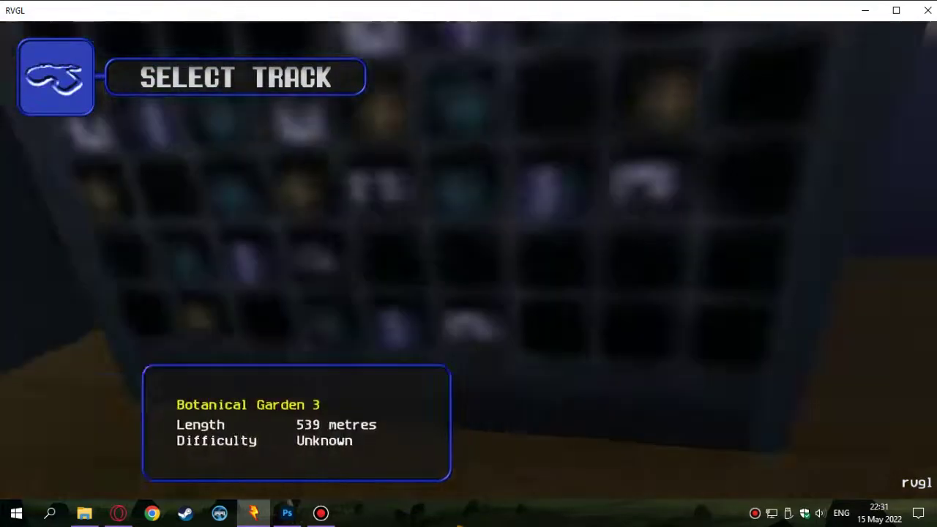
key("Right")
key("Right")
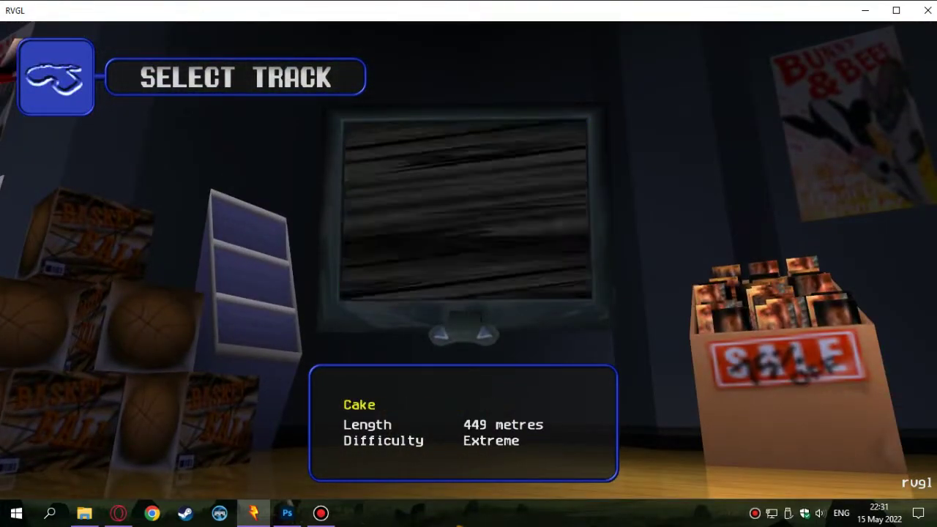
key("Right")
key("Right")
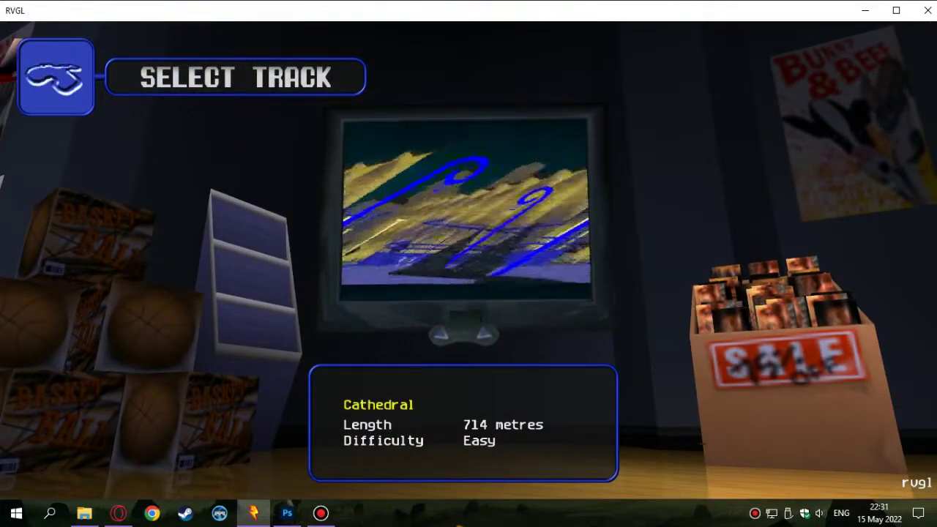
key("Right")
key("Right")
key("Right")
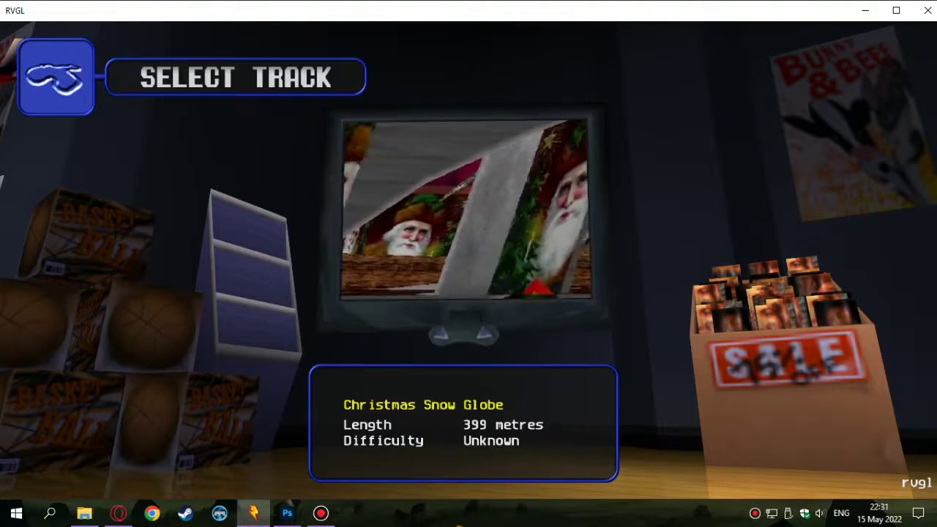
key("Right")
key("Right")
key("Right")
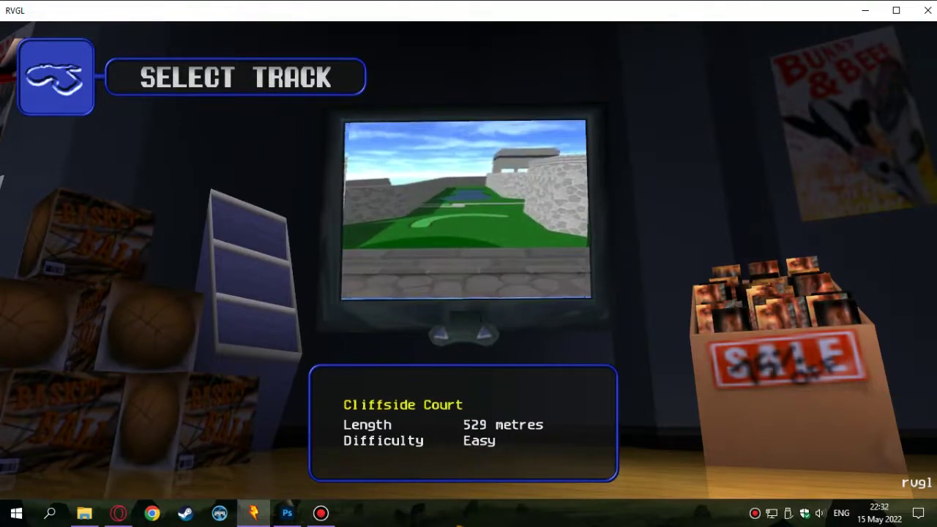
key("Right")
key("Right")
key("Right")
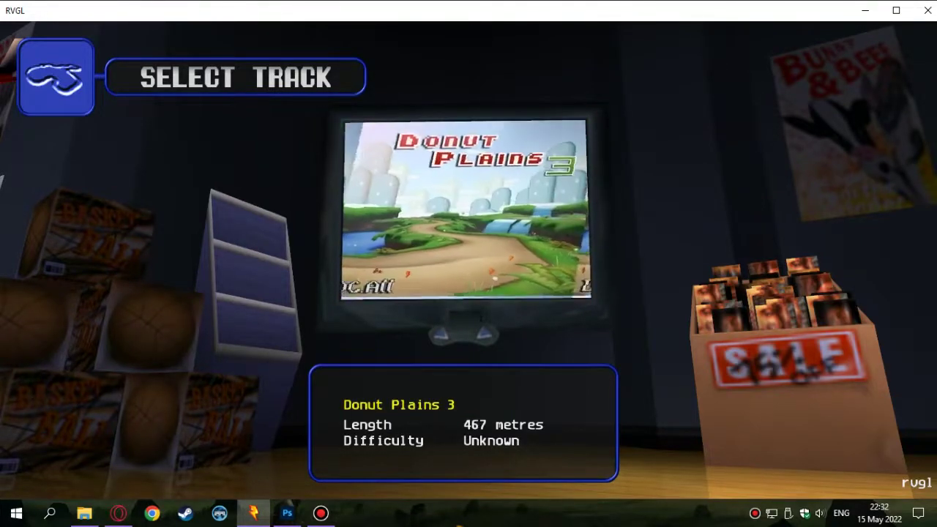
key("Right")
key("Right")
key("Right")
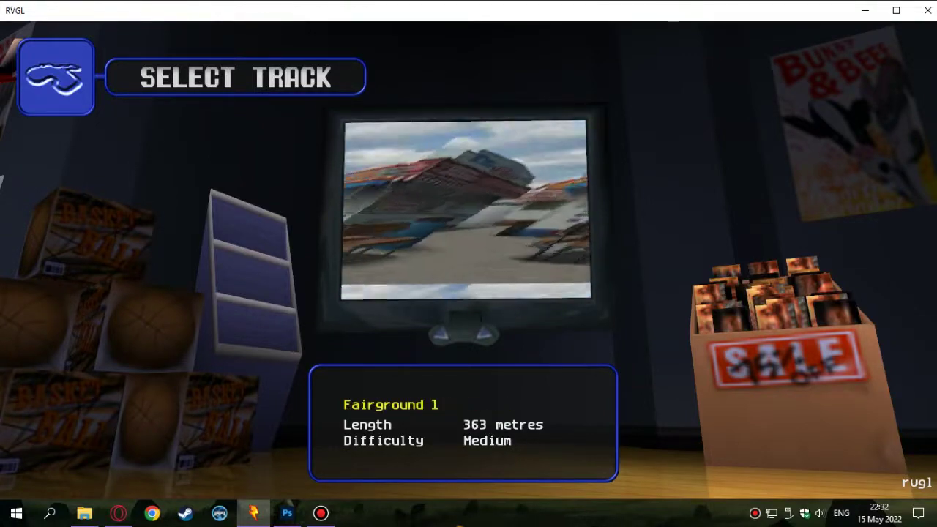
key("Right")
key("Right")
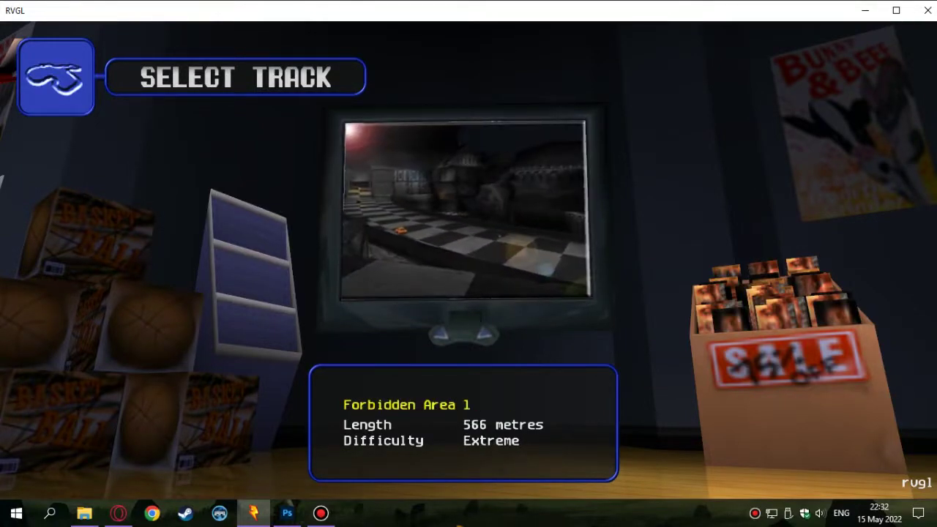
Step: Continue past Ghost Town, Grisville and Helios to High Rollers and start the race
key("Right")
key("Right")
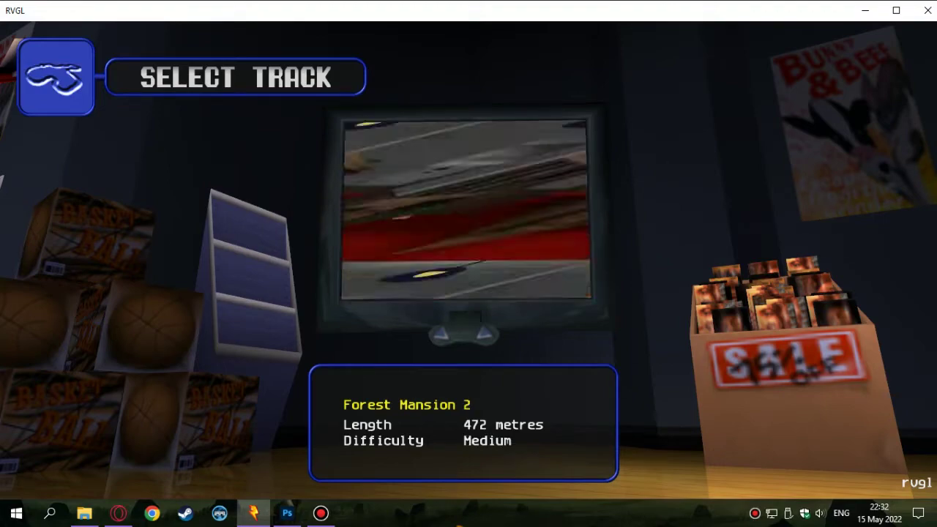
key("Right")
key("Right")
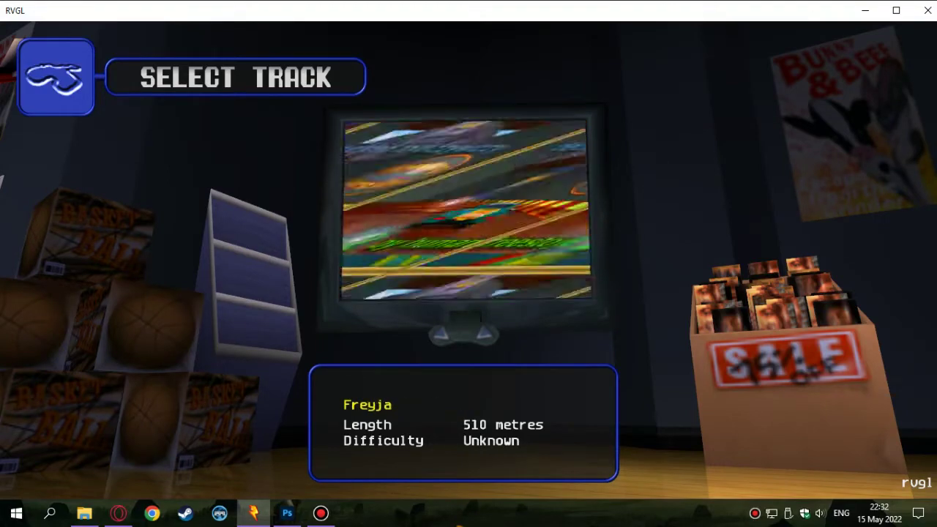
key("Right")
key("Right")
key("Right")
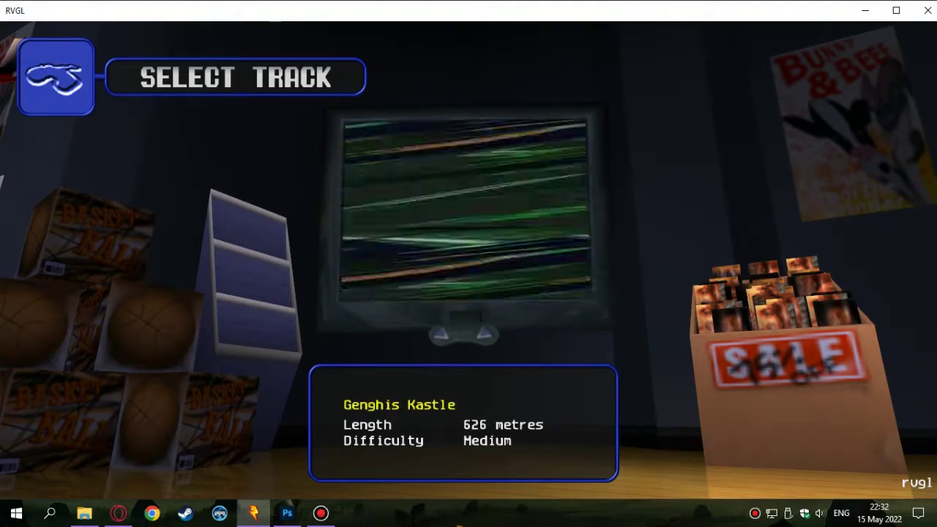
key("Right")
key("Left")
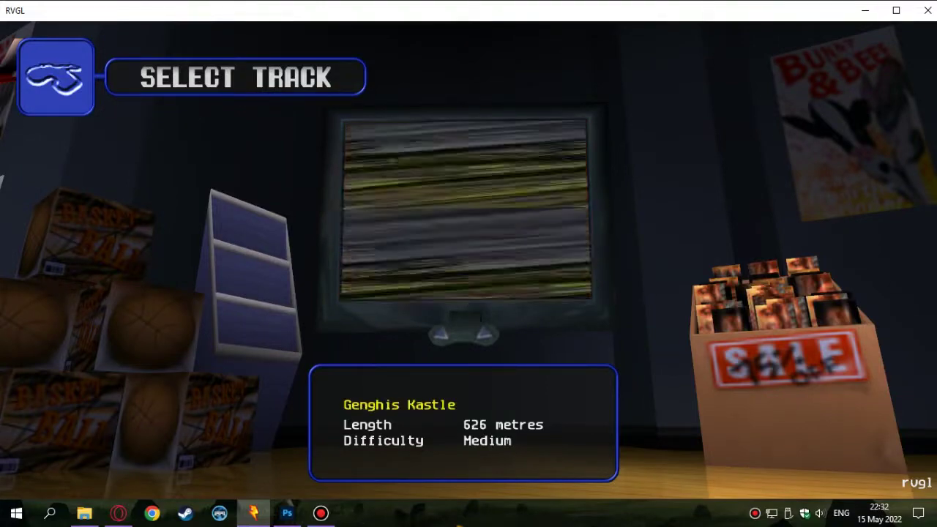
key("Right")
key("Right")
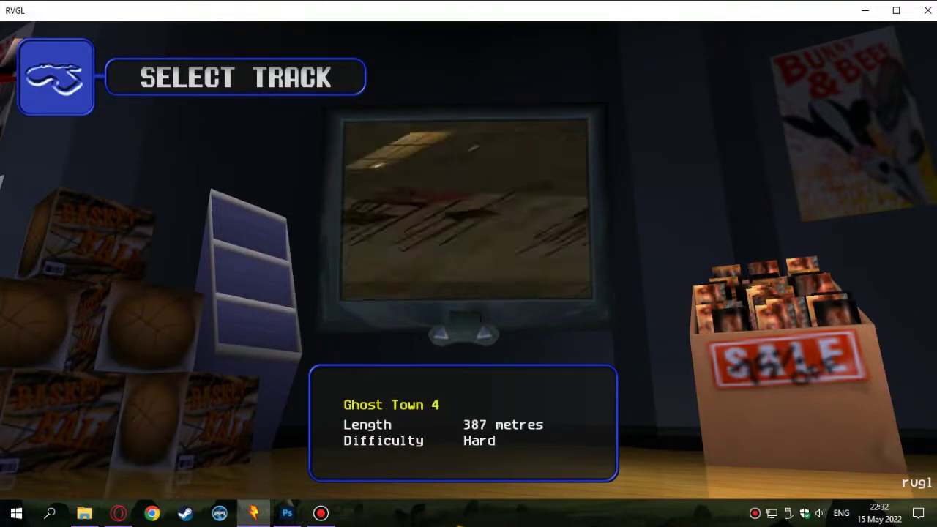
key("Right")
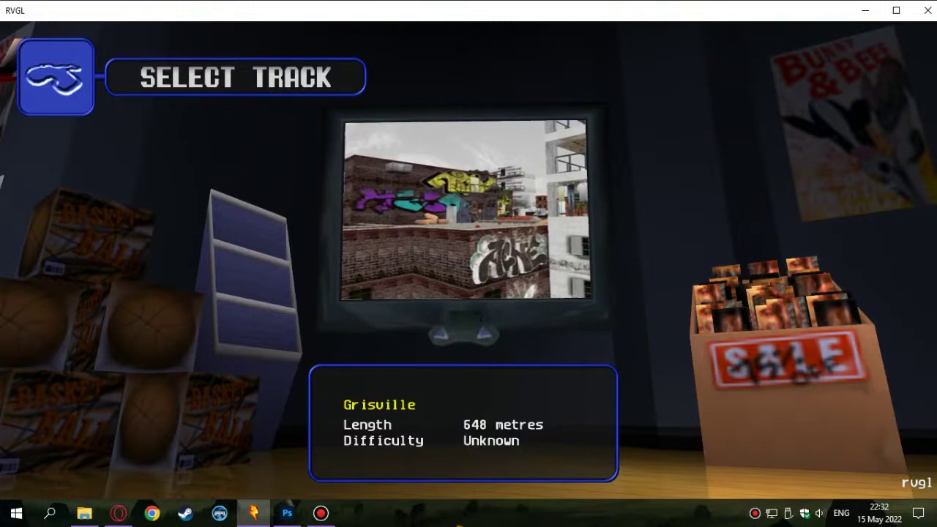
key("Right")
key("Right")
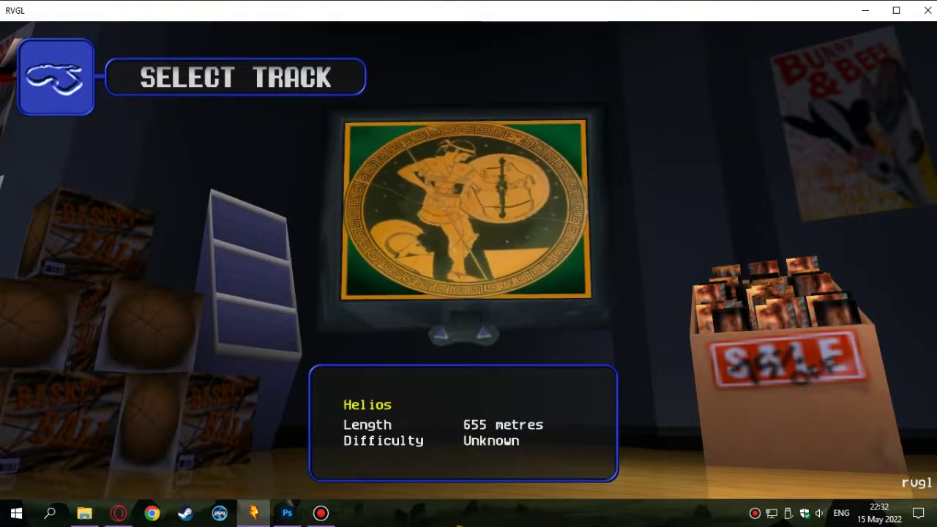
key("Right")
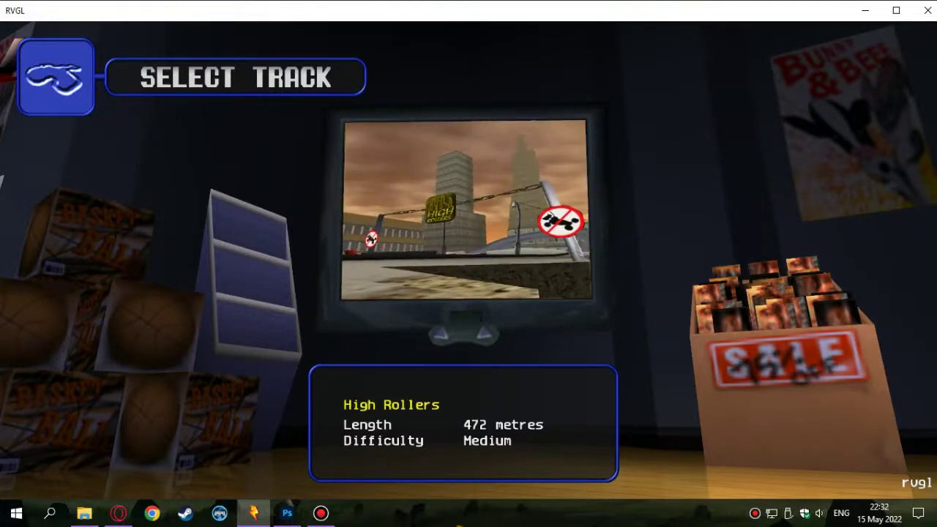
key("Return")
key("Return")
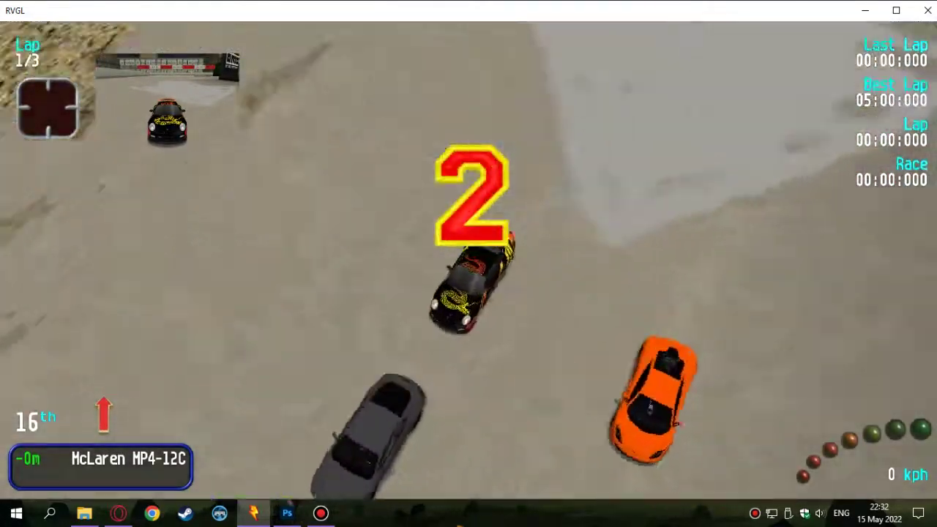
Step: Drive lap 1 over the wavy ramp, overtaking into 1st and reaching lap 2
key("Up")
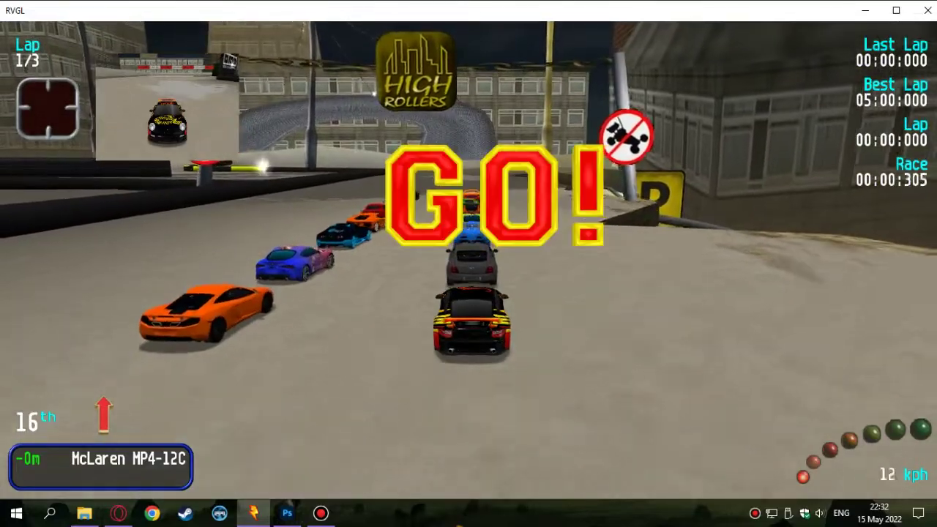
key("Left")
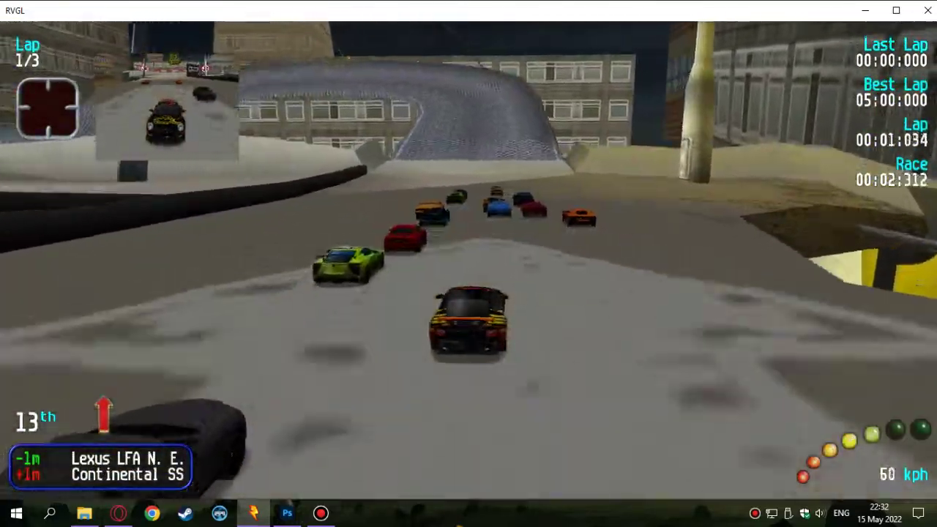
key("Right")
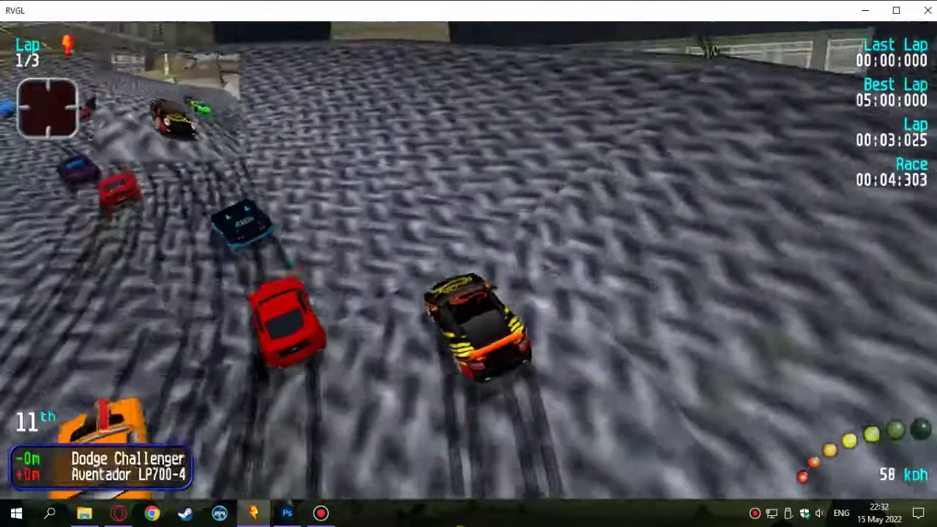
key("Left")
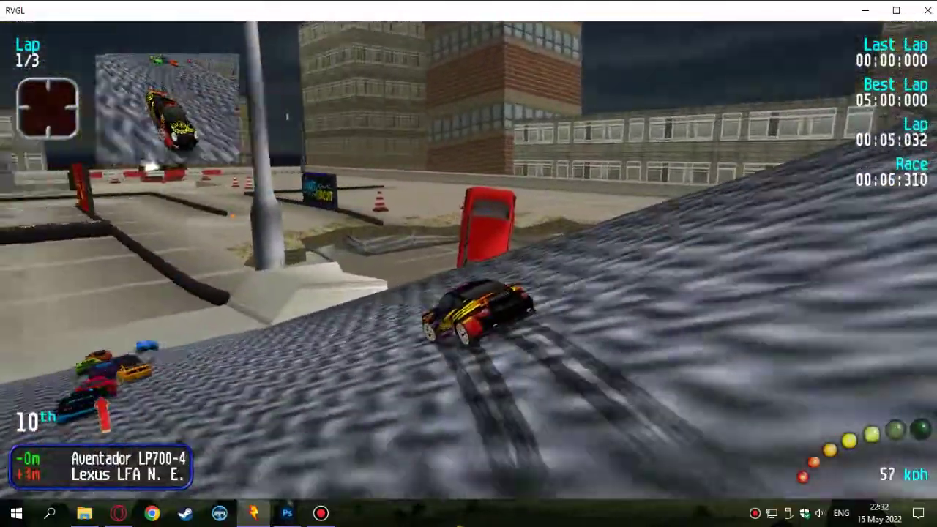
key("Right")
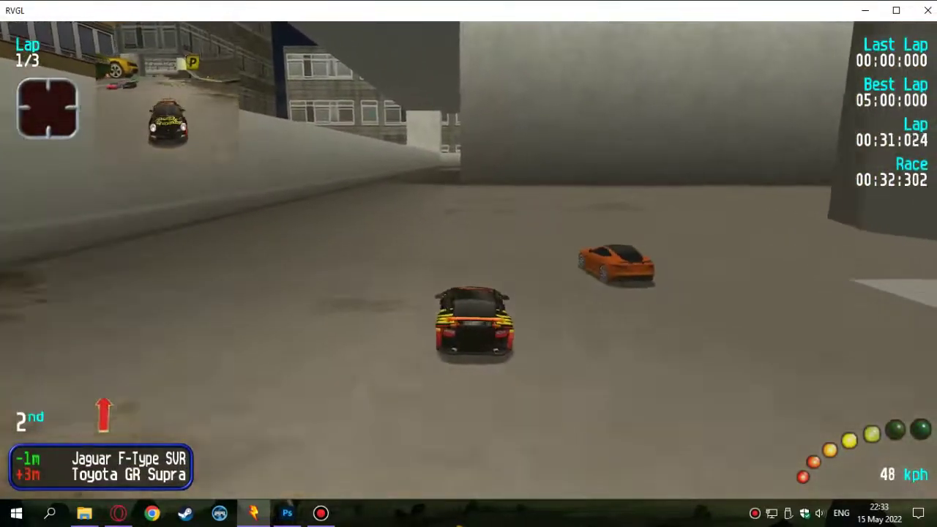
key("Left")
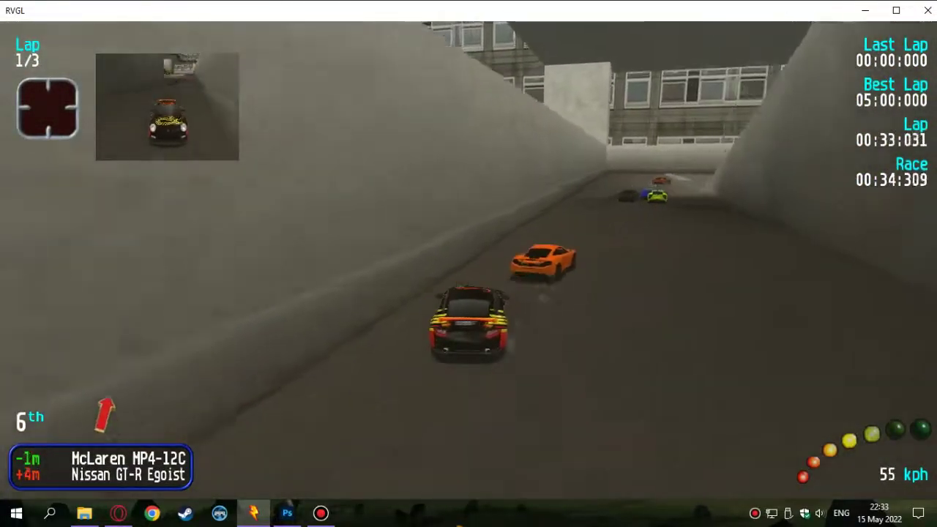
key("Right")
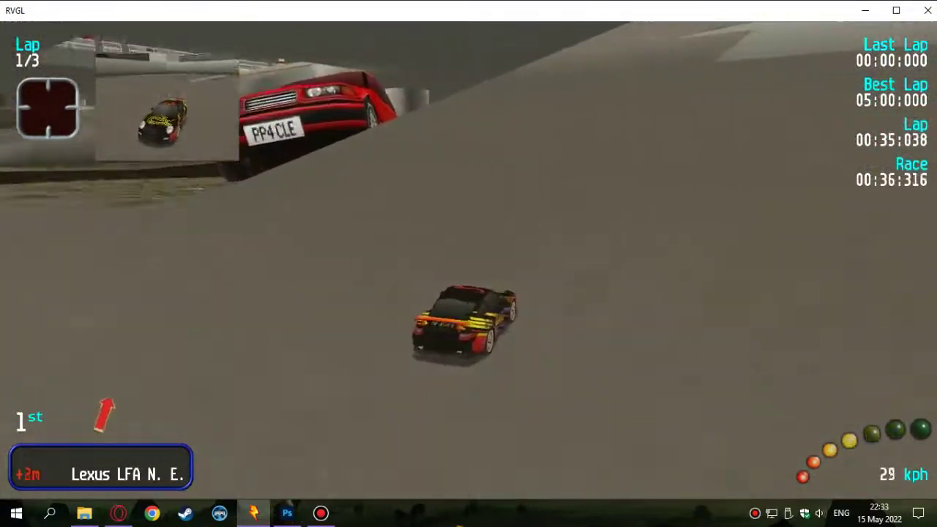
key("Left")
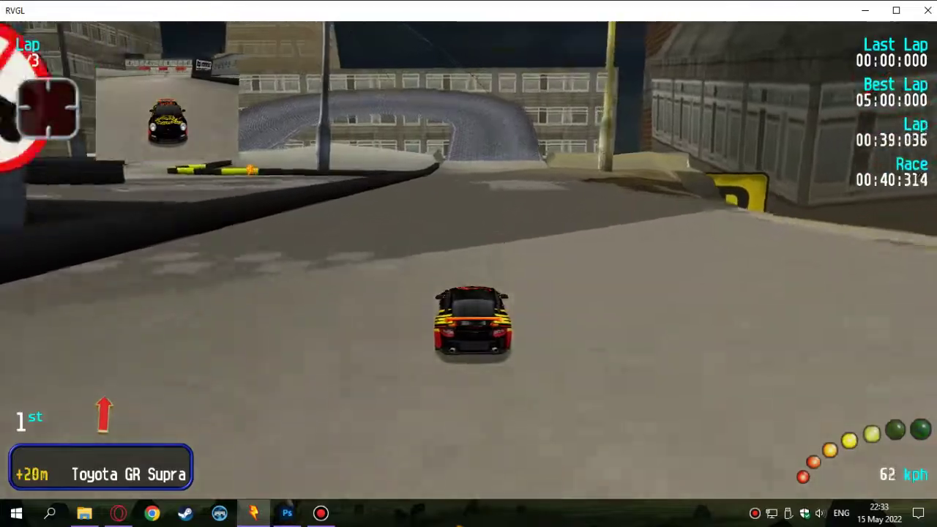
key("Up")
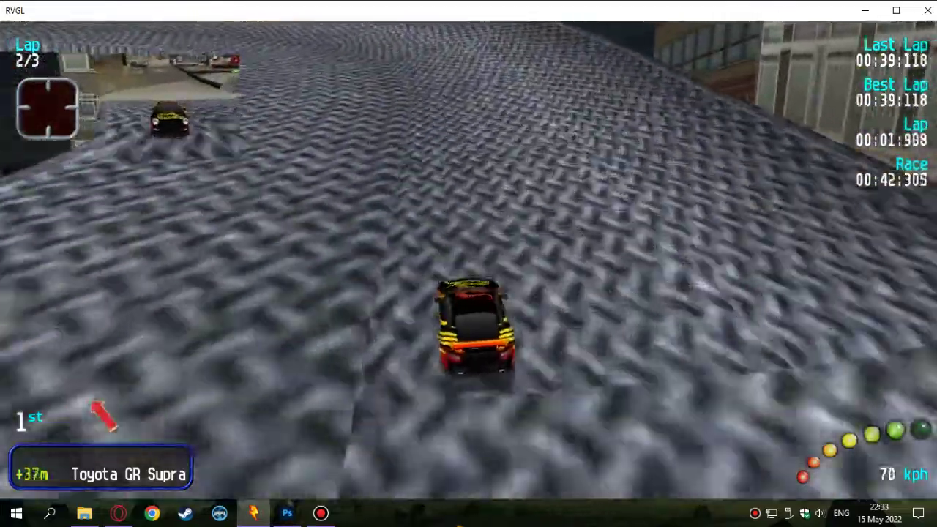
Step: Drift through the left corners after the ramp and climb into the parking area
key("Left")
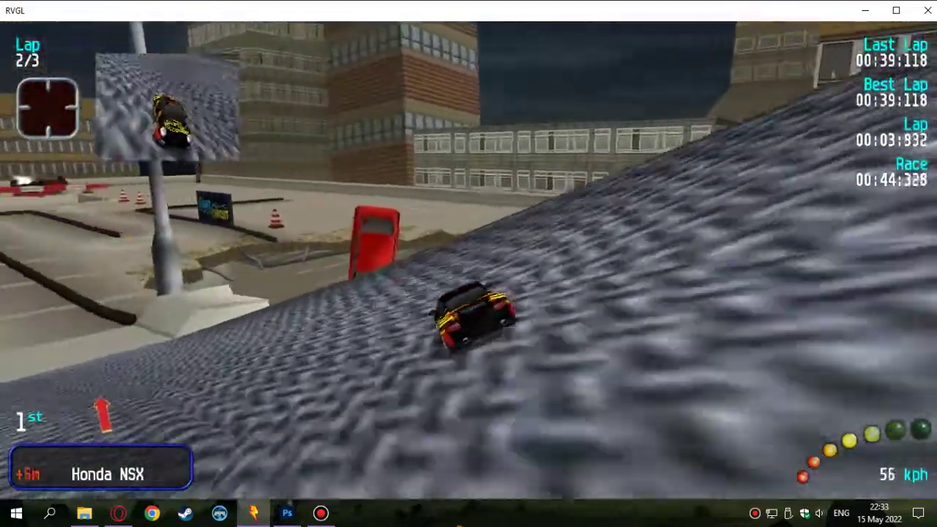
key("Left")
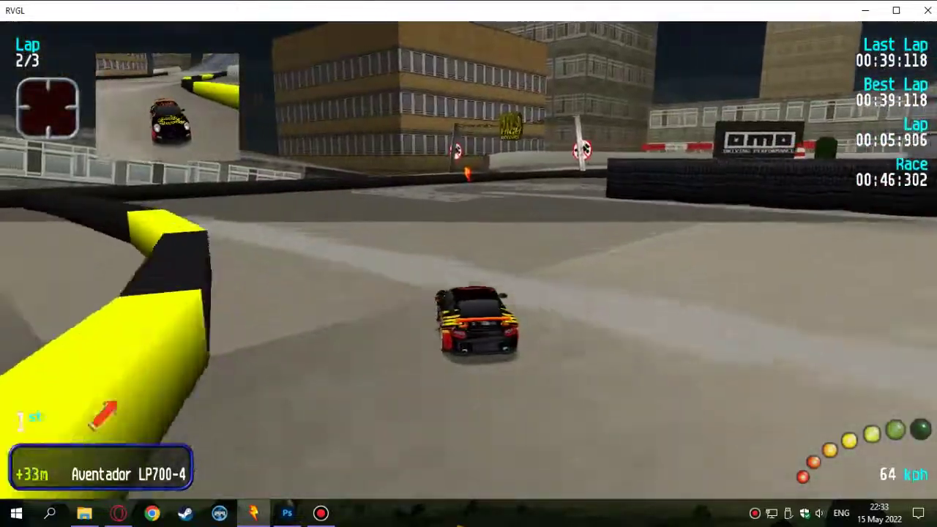
key("Left")
key("Left")
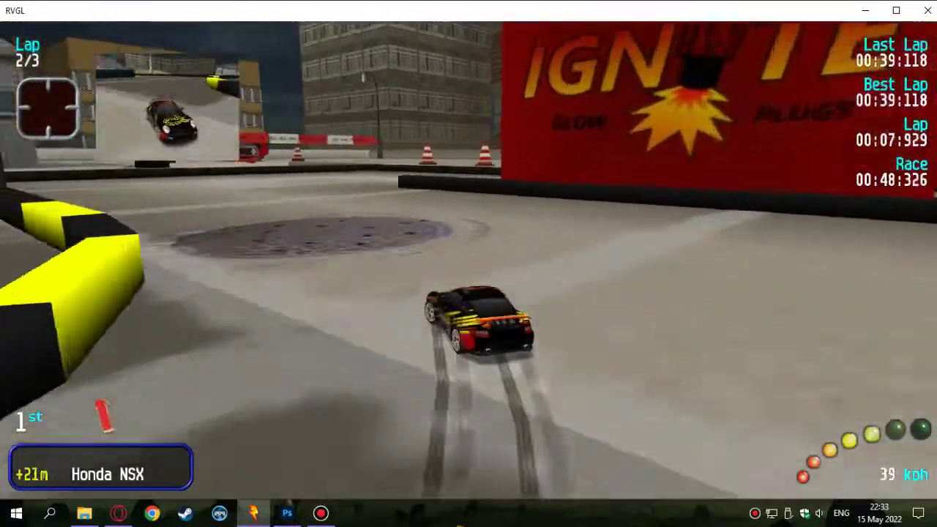
key("Left")
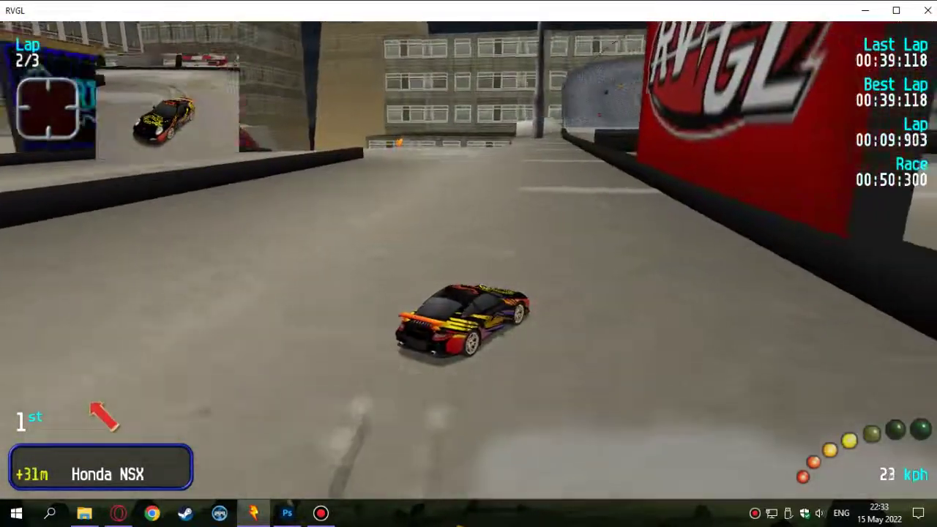
key("Left")
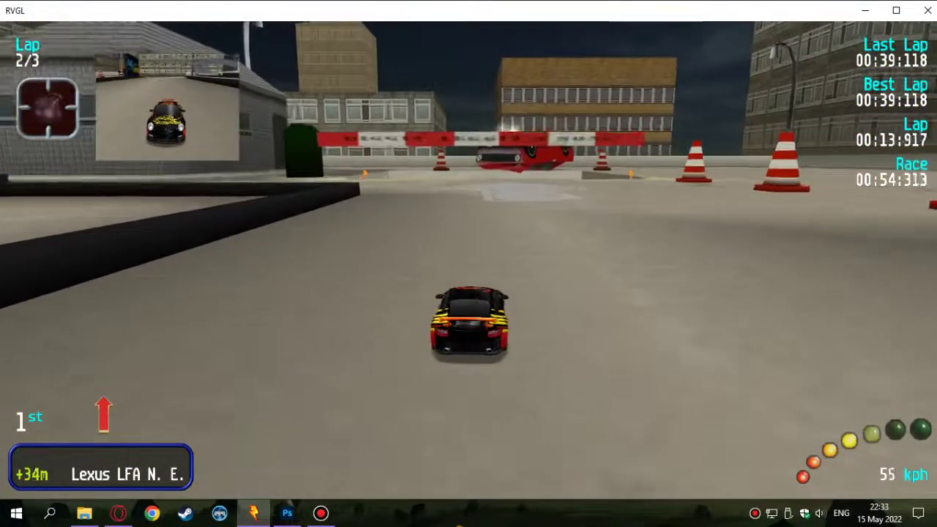
key("Up")
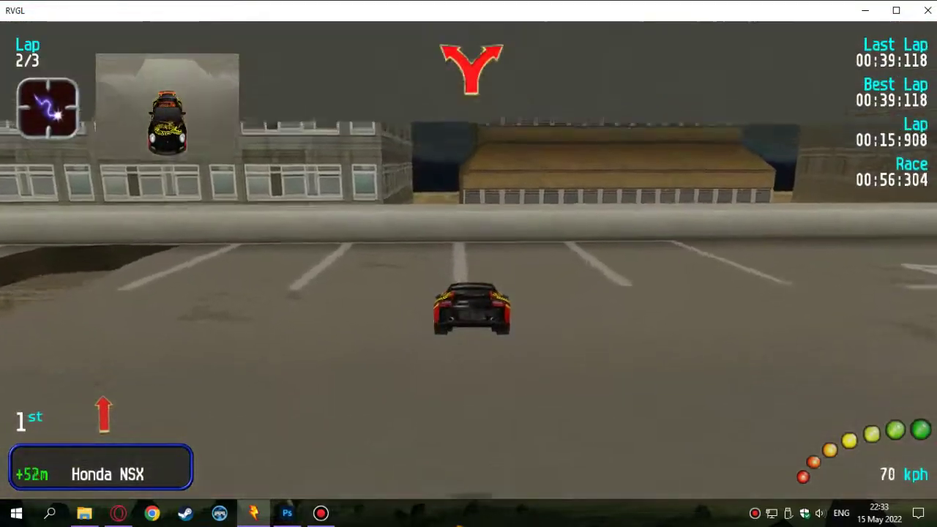
key("Right")
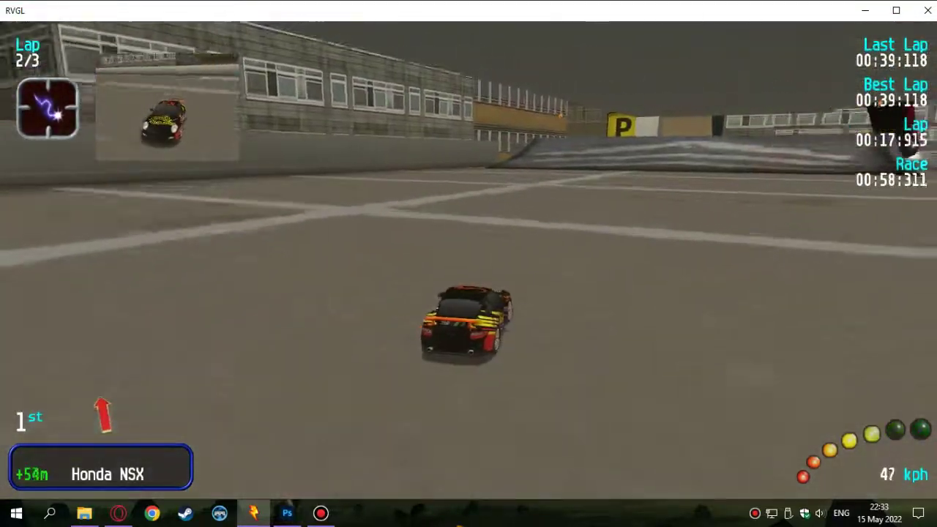
key("Up")
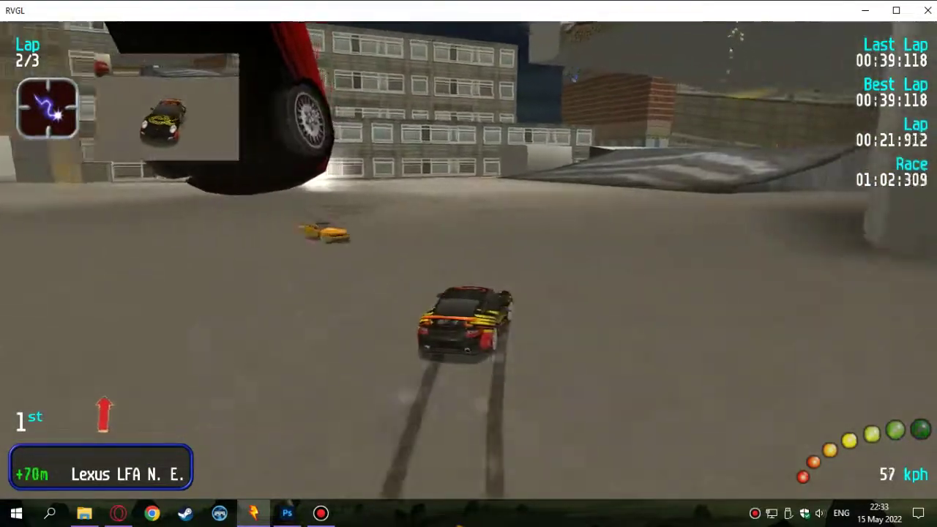
Step: Jump to the next level, recover after a respawn and cross into lap 3
key("Up")
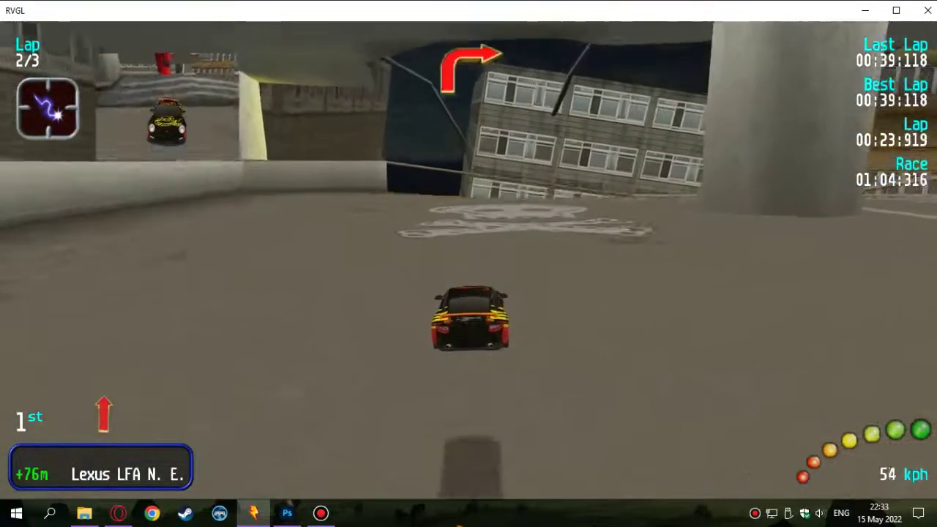
key("Right")
key("Up")
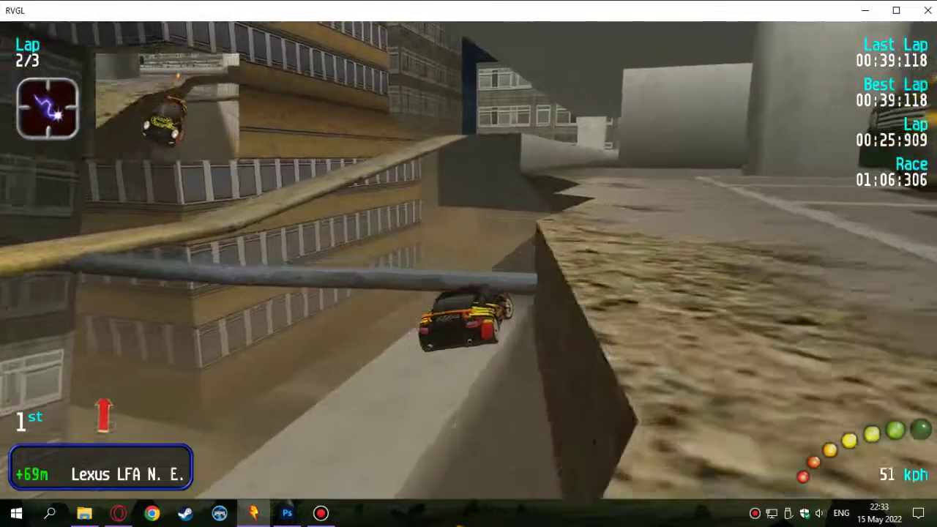
key("Up")
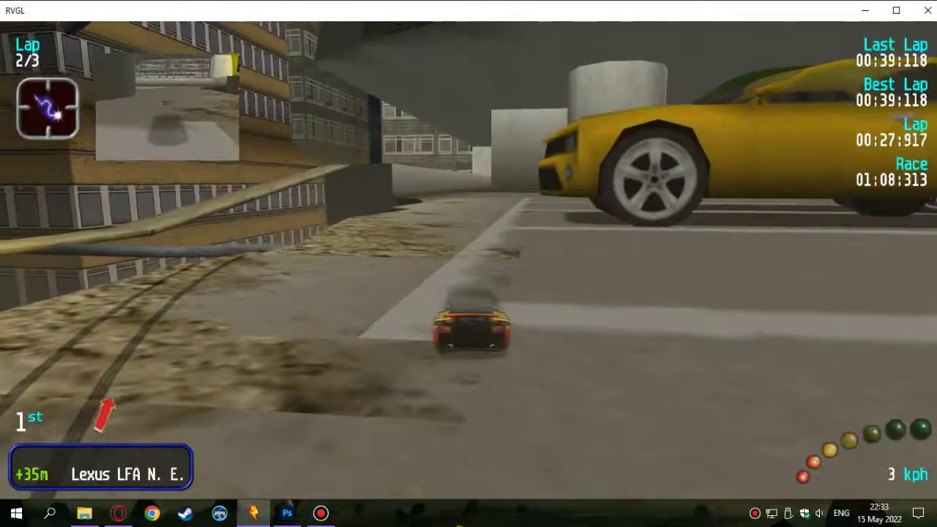
key("Up")
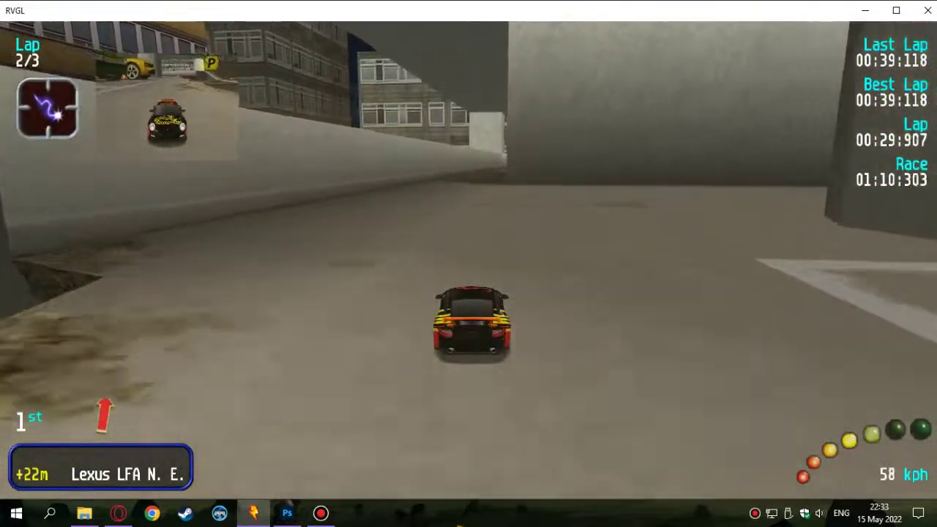
key("Right")
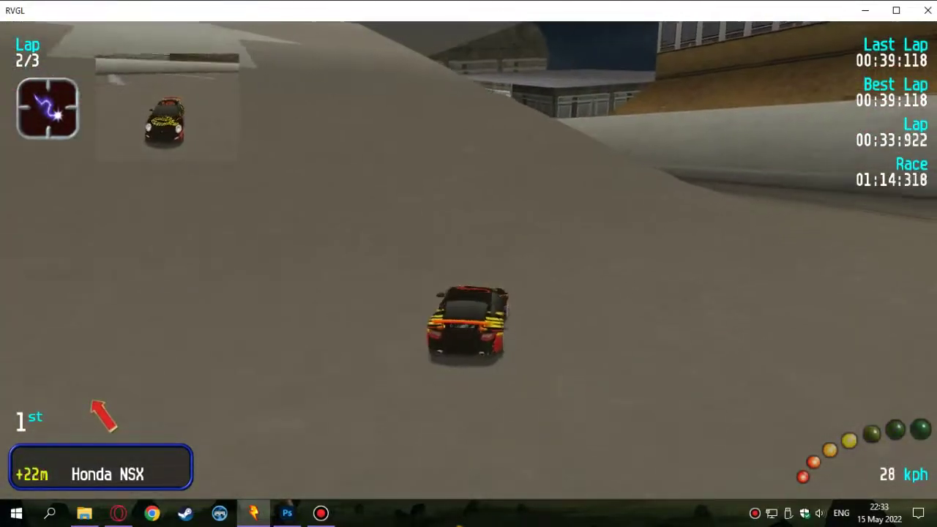
key("Up")
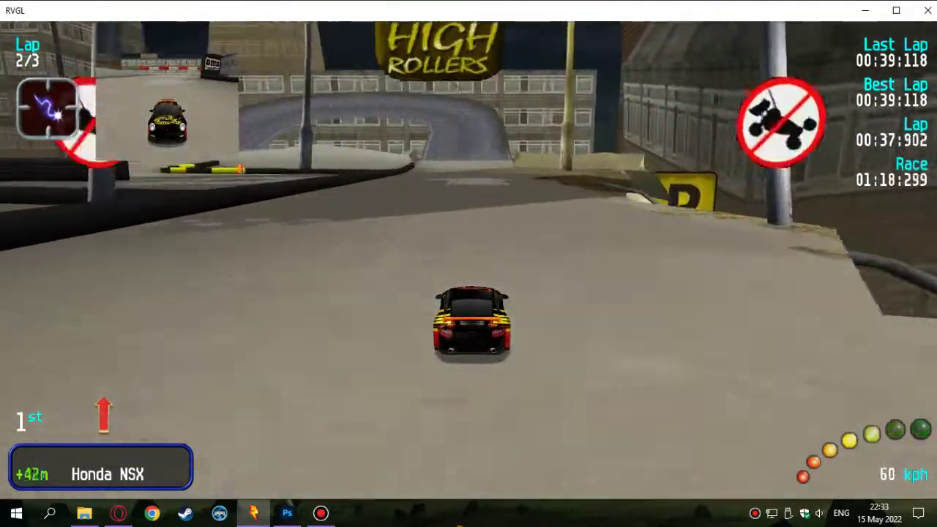
key("Up")
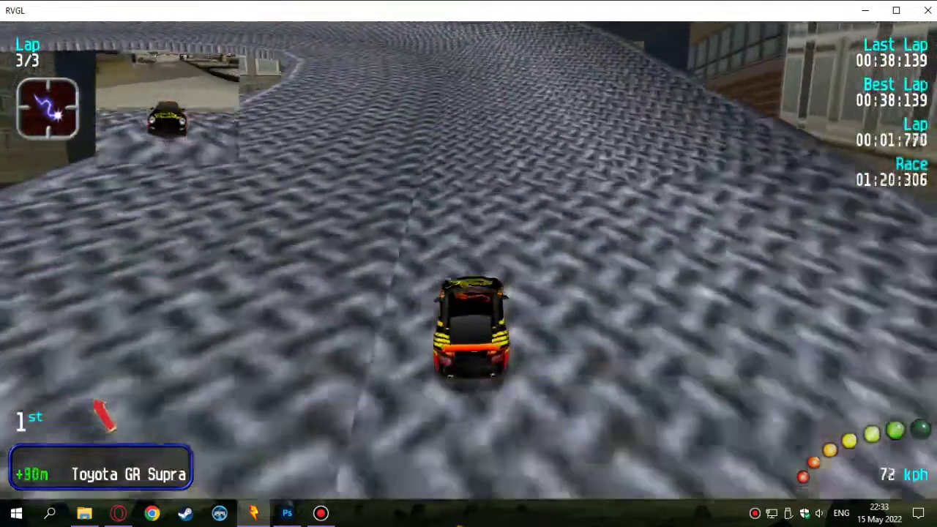
Step: Drift through the lap-3 bends past the Short Circuit sign into the parking area
key("Right")
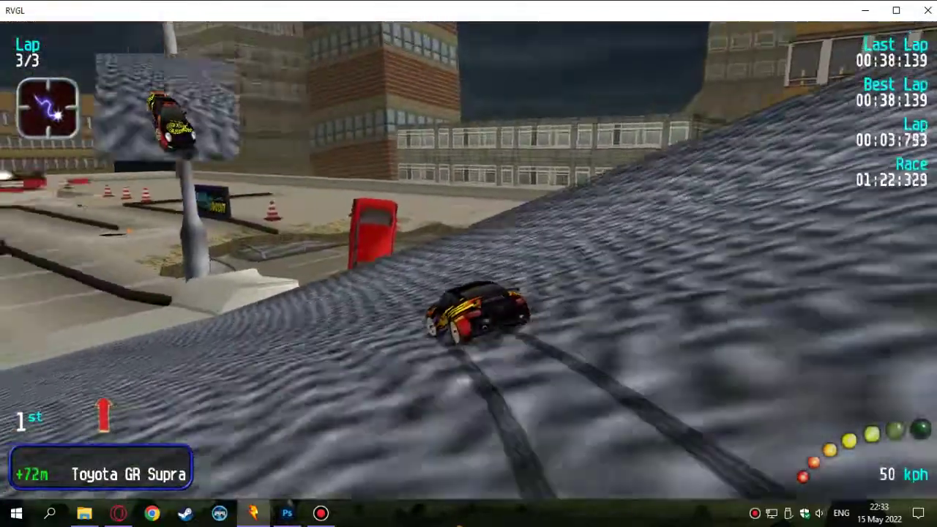
key("Up")
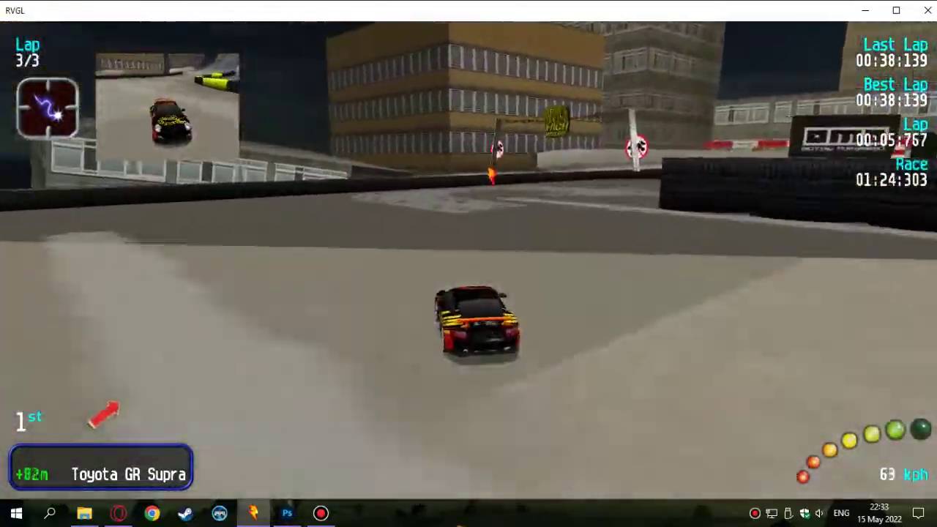
key("Right")
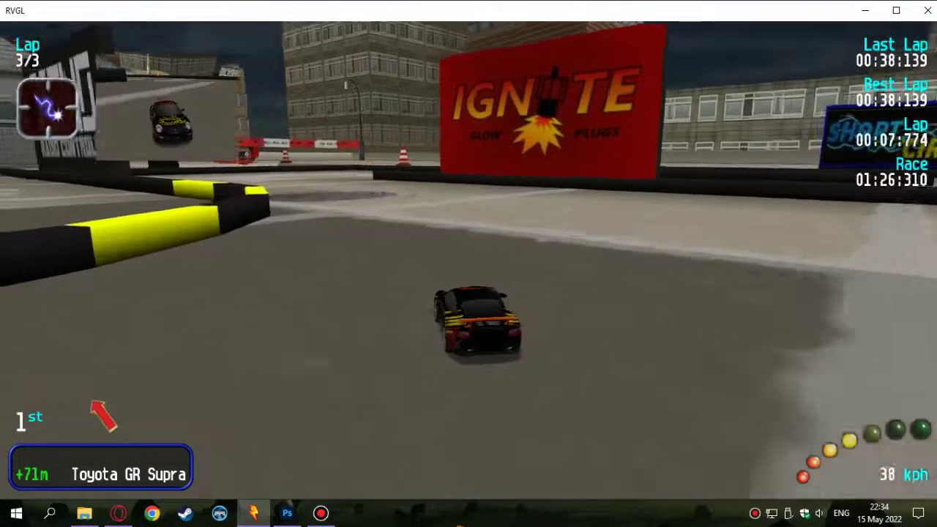
key("Right")
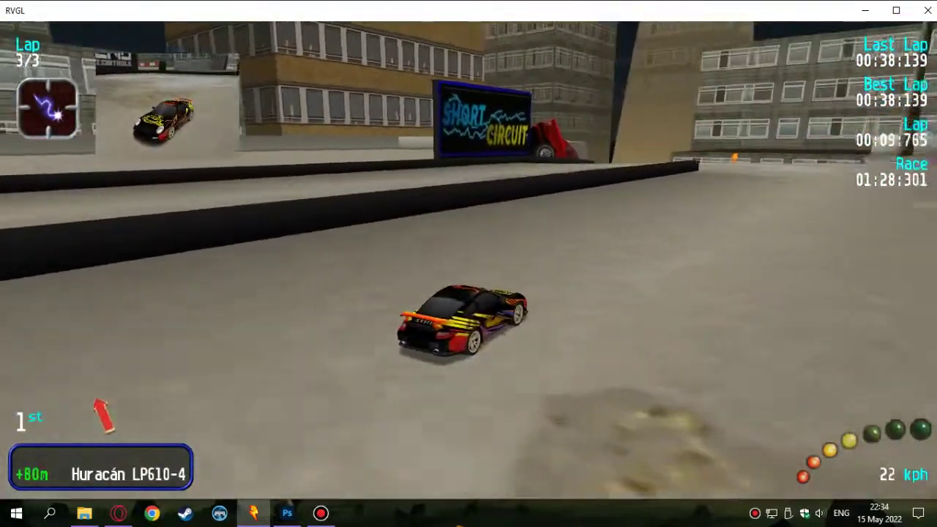
key("Right")
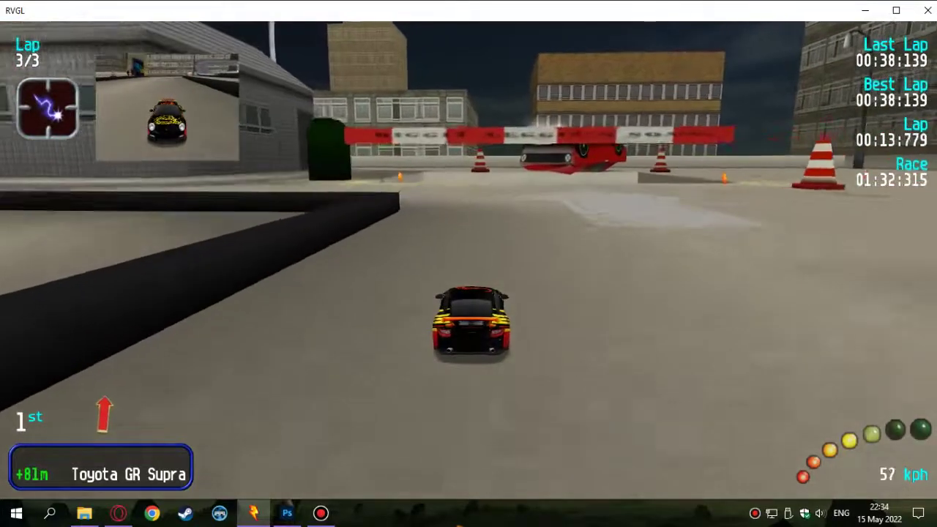
key("Right")
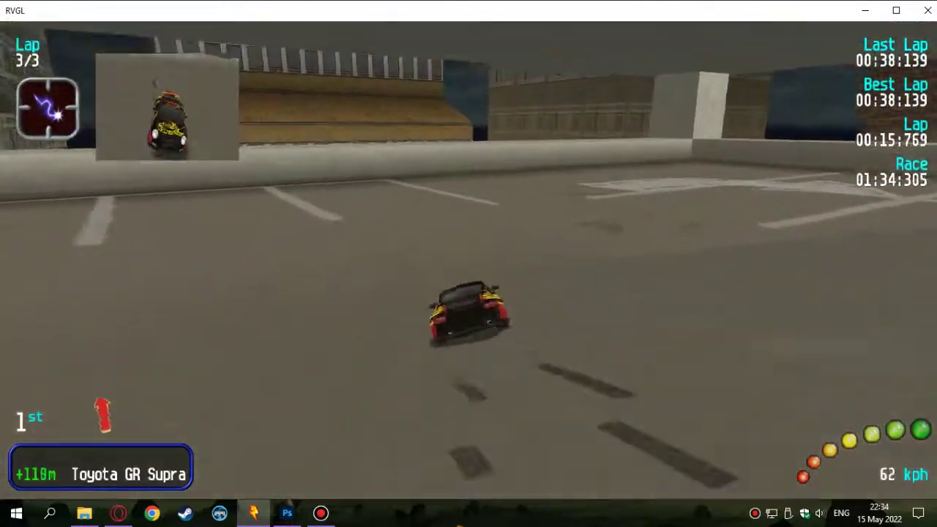
key("Right")
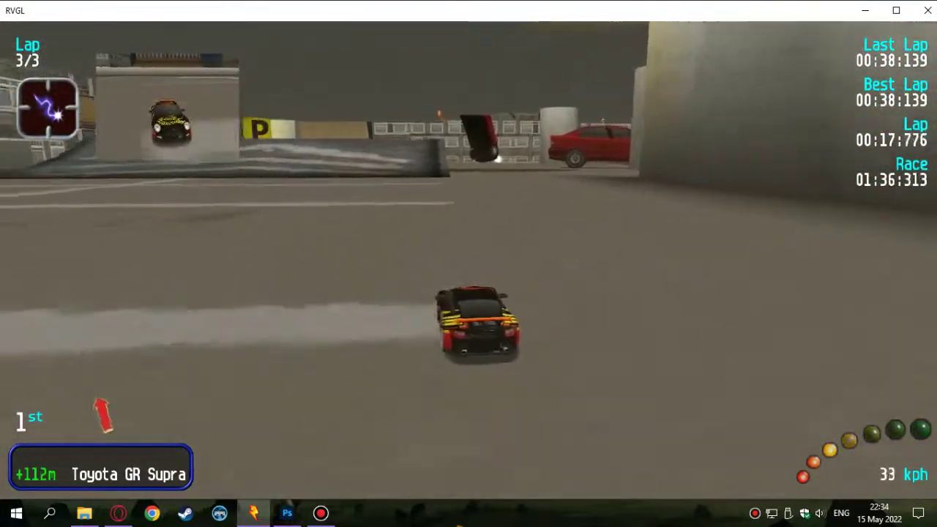
Step: Drive past the building and corridor to finish 1st in 01:54:143
key("Right")
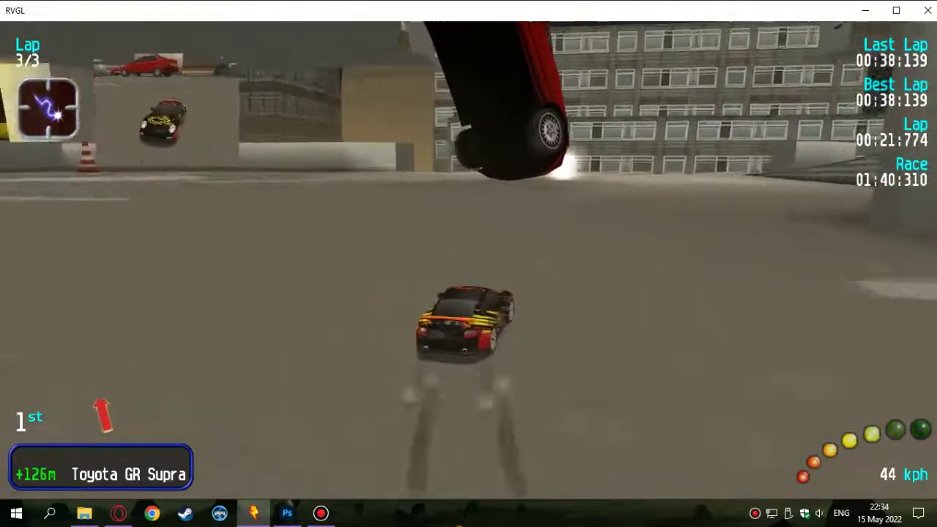
key("Right")
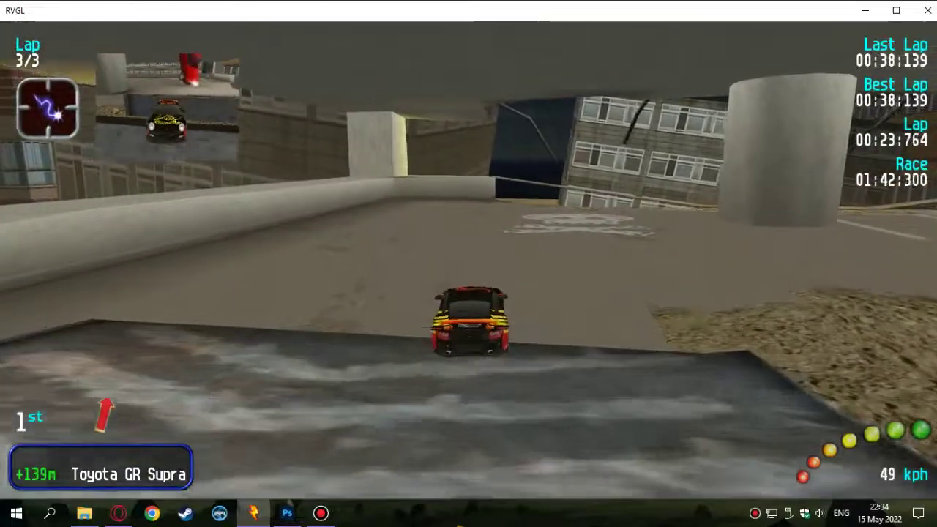
key("Right")
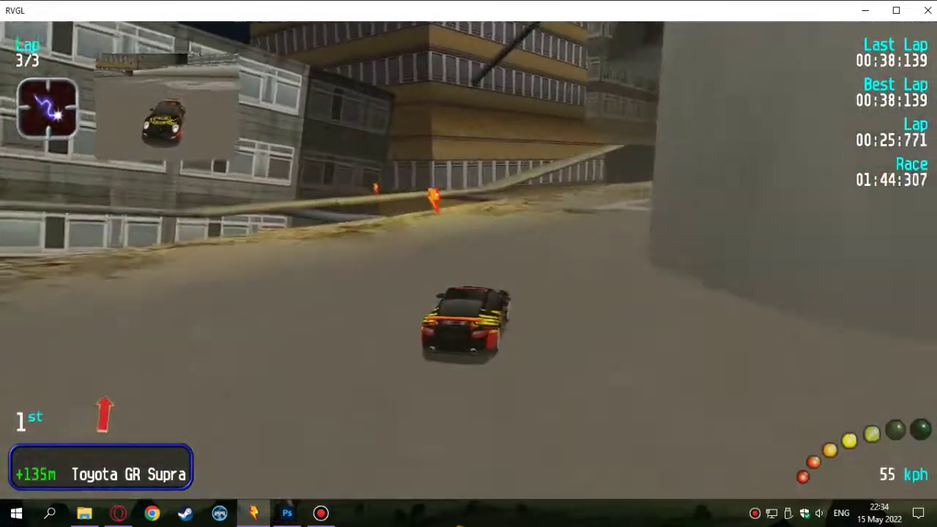
key("Left")
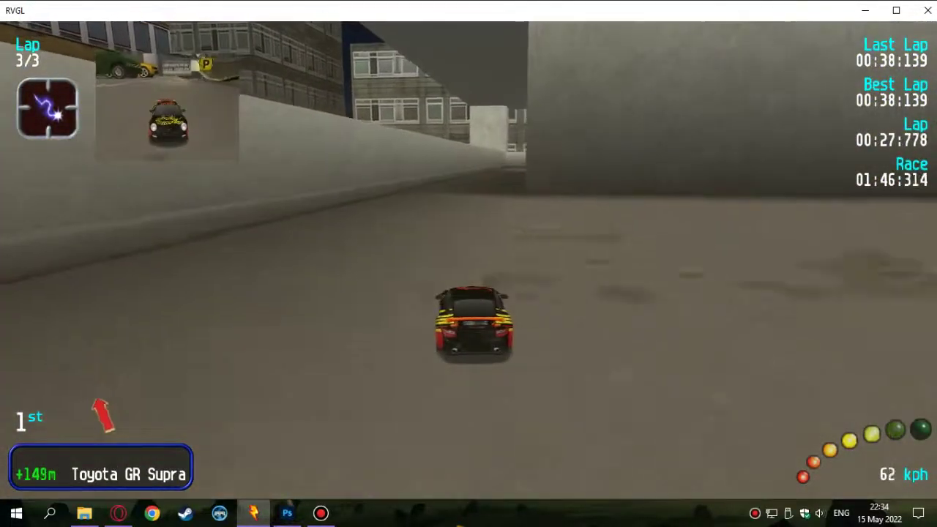
key("Right")
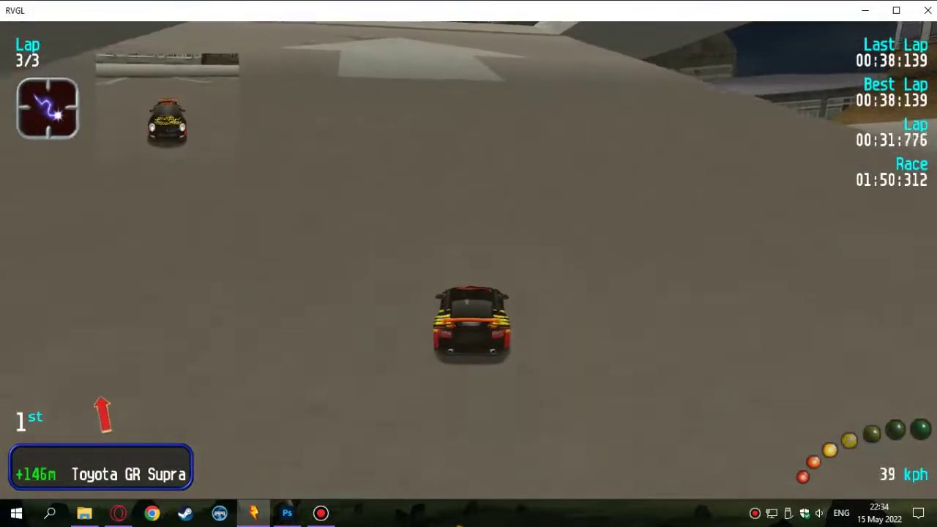
key("Up")
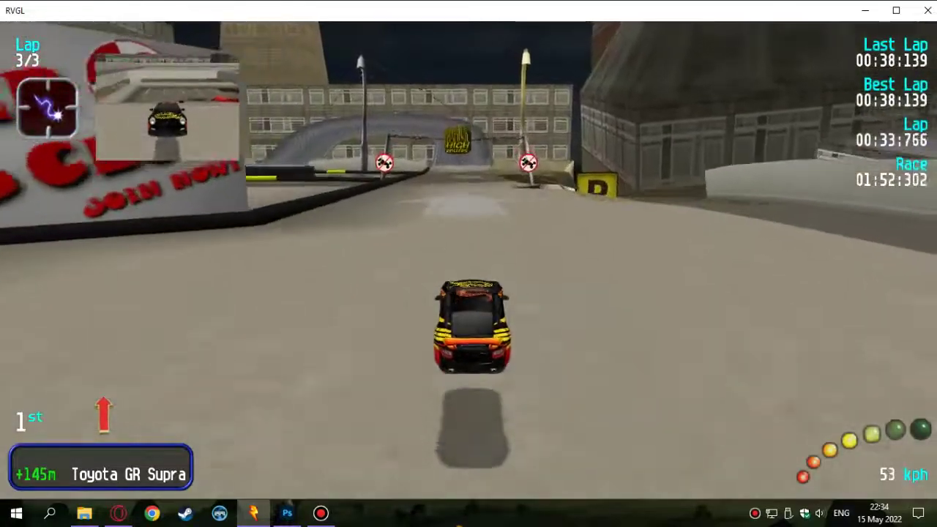
key("Right")
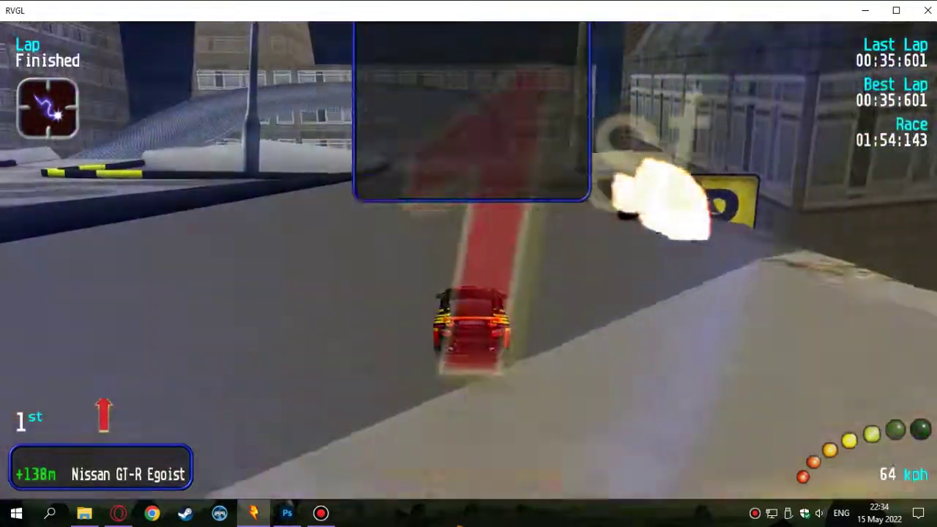